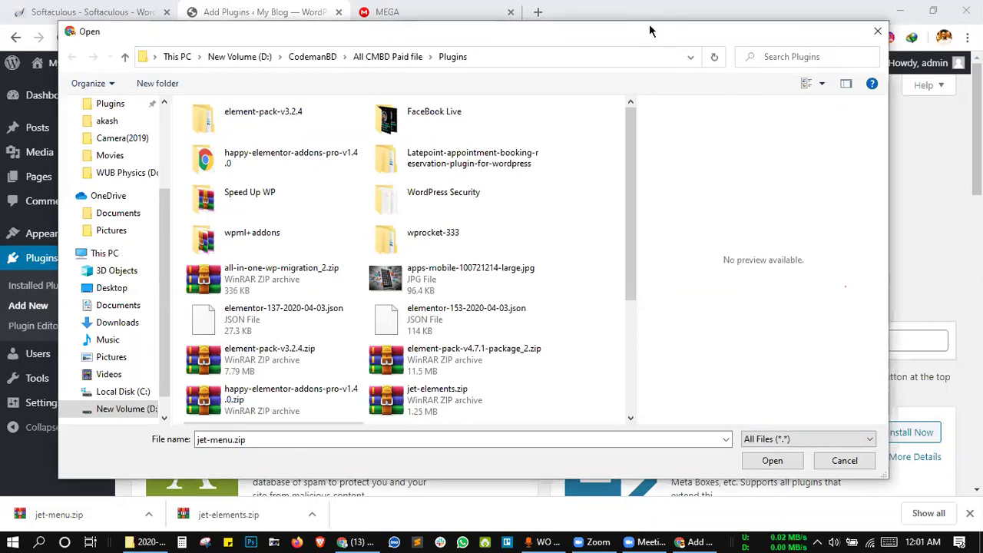
- Look through the archives in the Plugins folder for the Elementor plugin package
left_click_drag(649, 26, 649, 8)
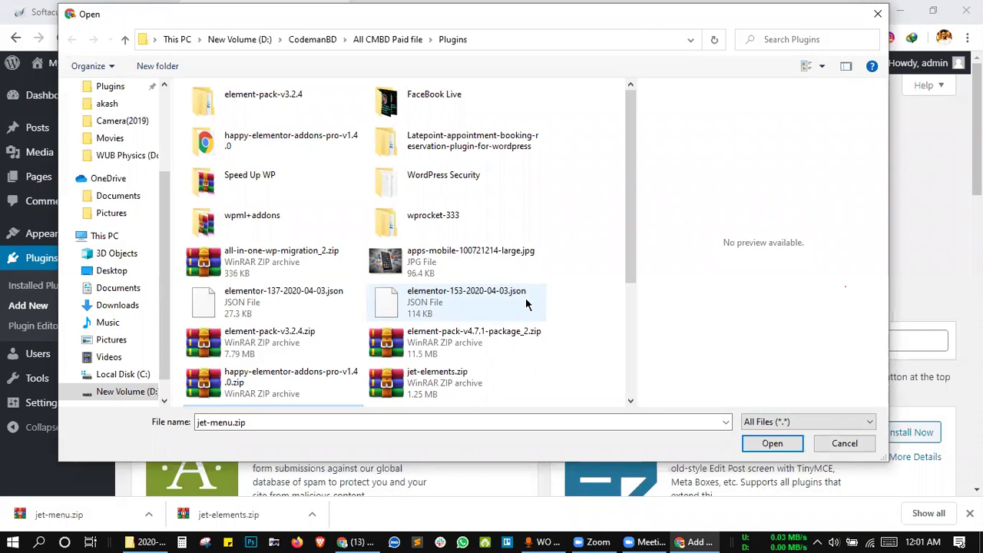
scroll(526, 298, "down", 3)
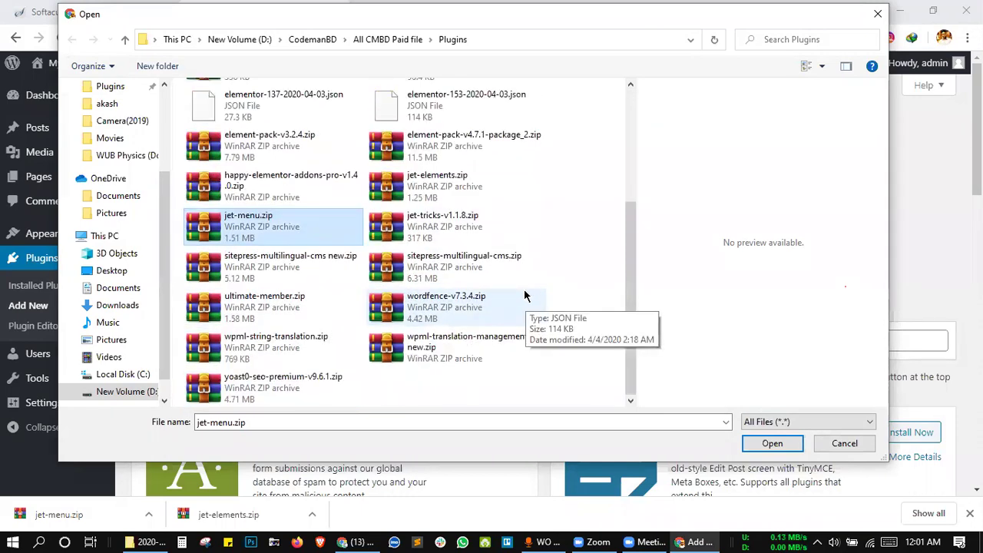
scroll(439, 265, "up", 3)
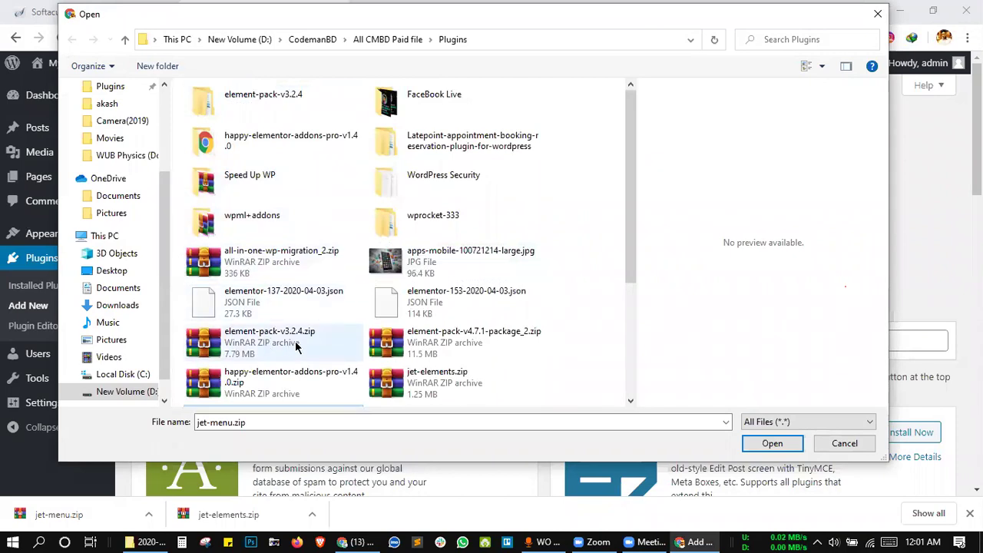
scroll(390, 307, "down", 3)
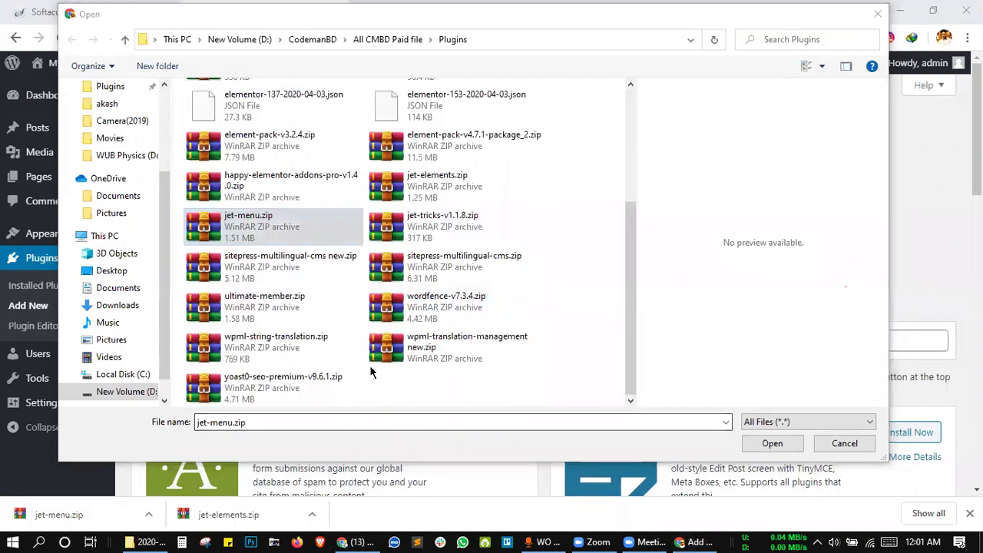
left_click(436, 260)
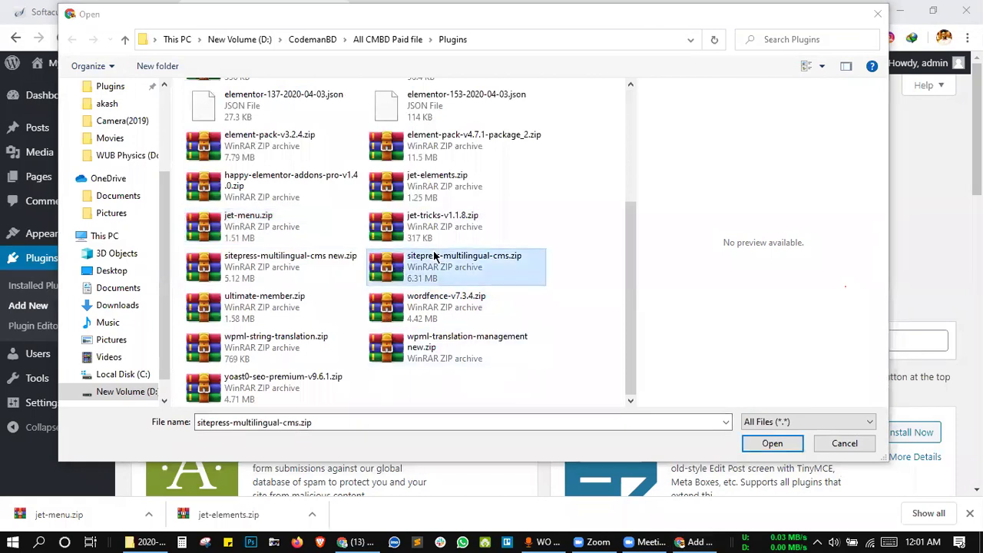
scroll(434, 258, "up", 5)
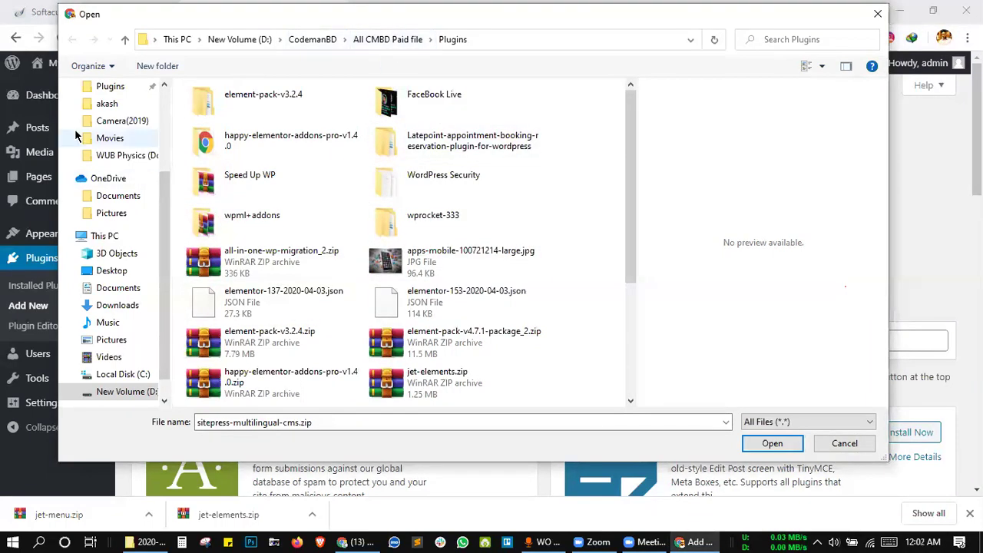
- Choose elementor 1000 jasons for all.zip from the Downloads folder as the plugin file to upload
scroll(108, 157, "up", 3)
left_click(119, 133)
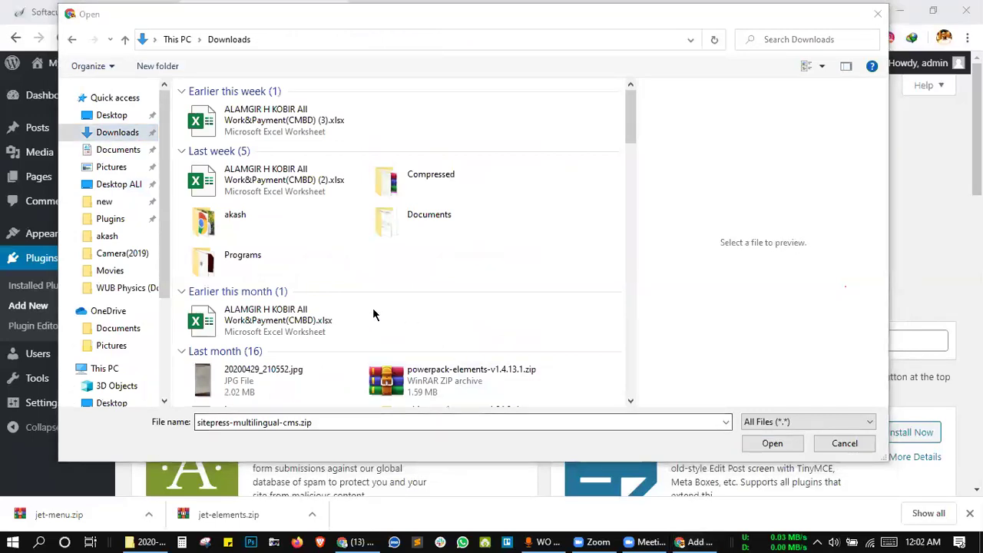
left_click(424, 380)
key("e")
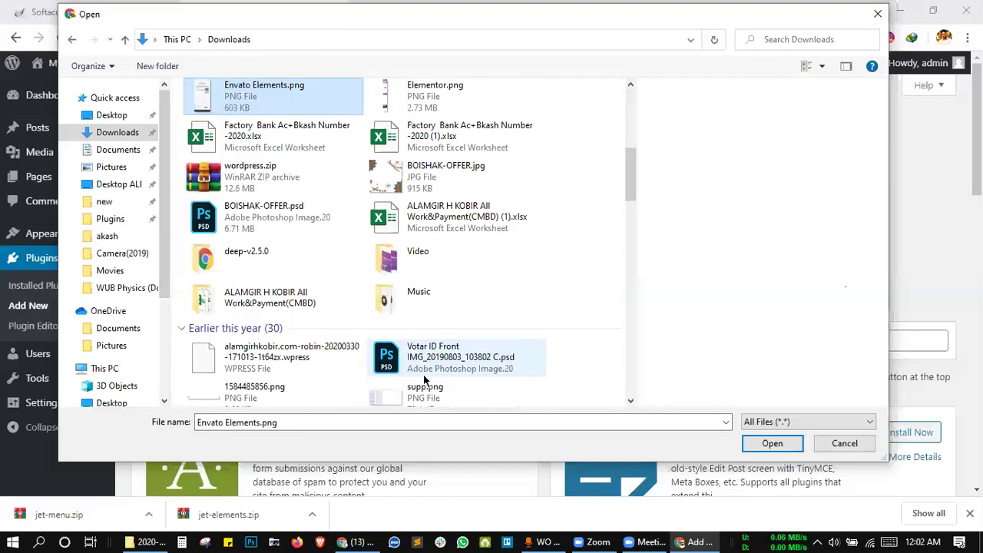
key("e")
key("e")
key("e")
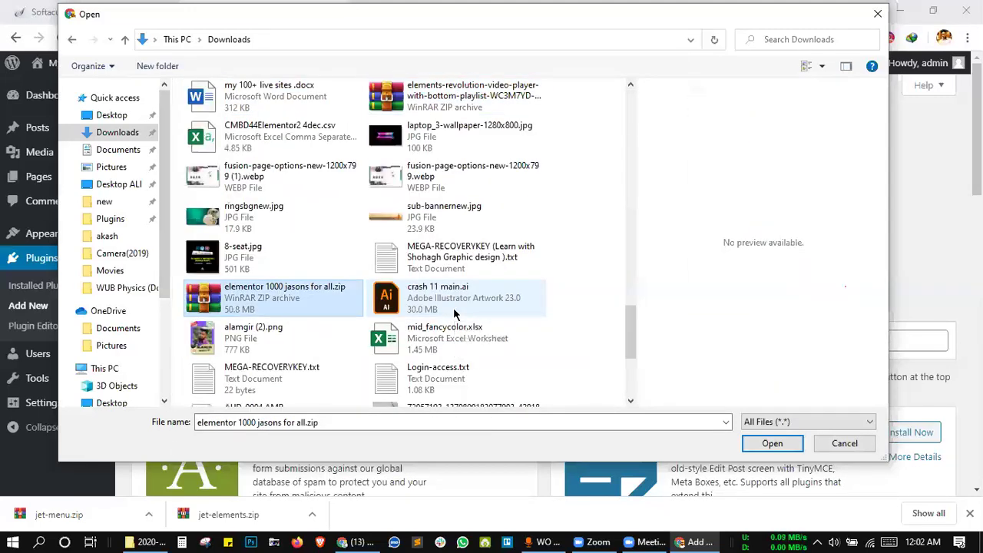
key("e")
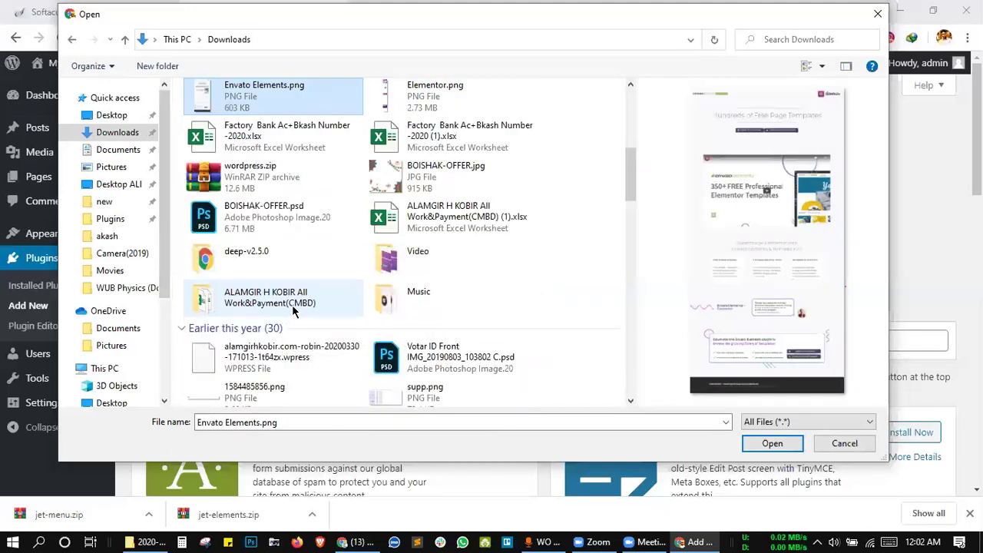
key("e")
key("e")
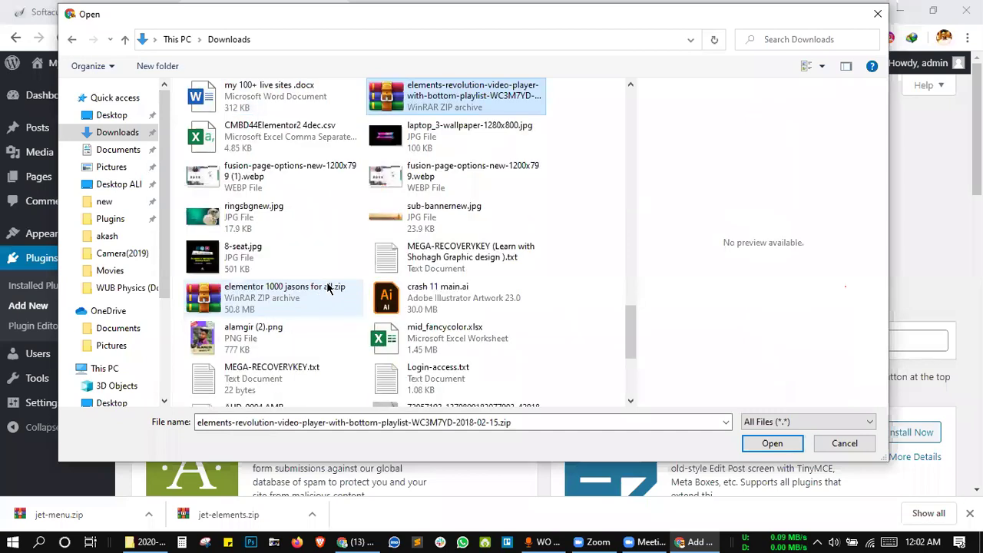
key("e")
key("e")
key("e")
key("e")
key("e")
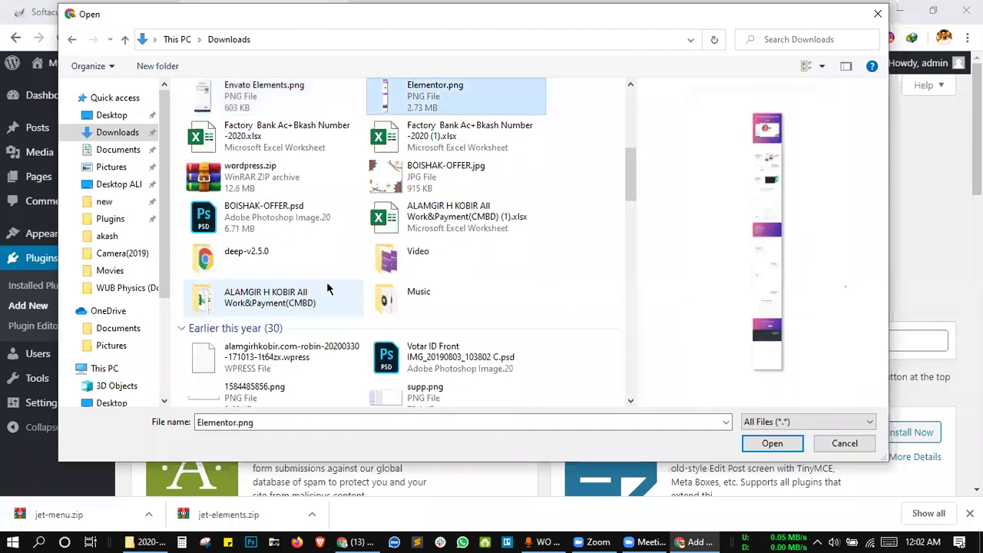
key("e")
left_click(329, 288)
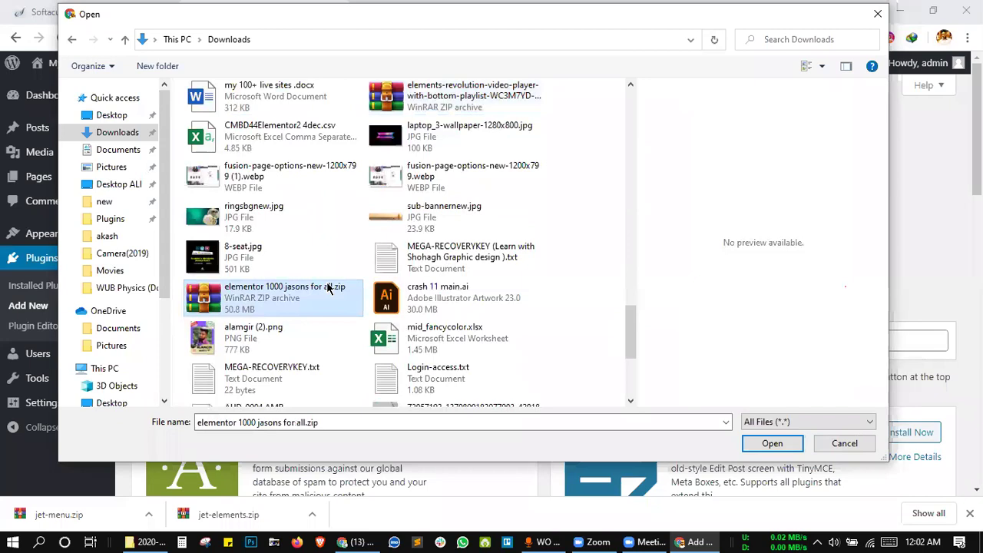
double_click(312, 302)
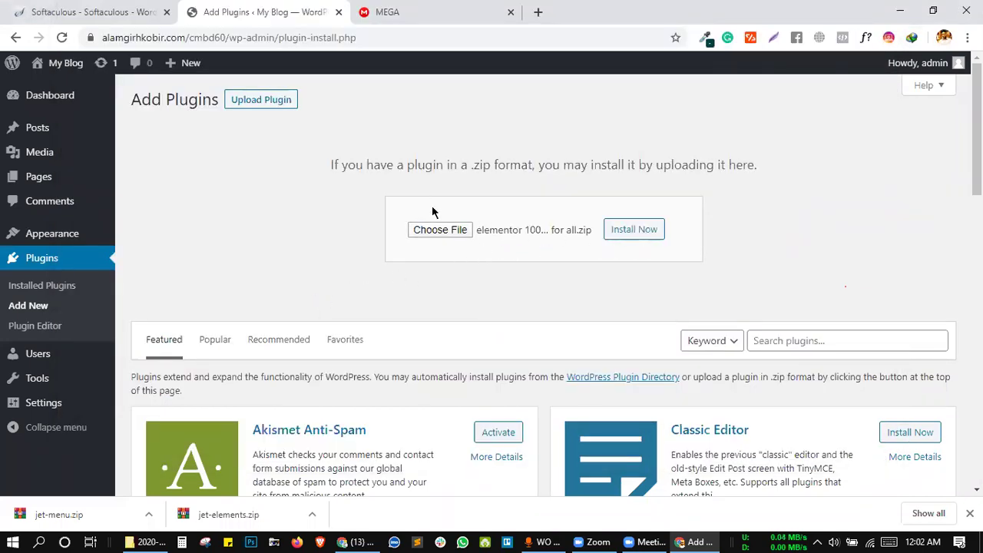
- From the plugin file chooser, extract elementor 1000 jasons for all.zip into its own folder in Downloads, replacing all existing files
left_click(442, 228)
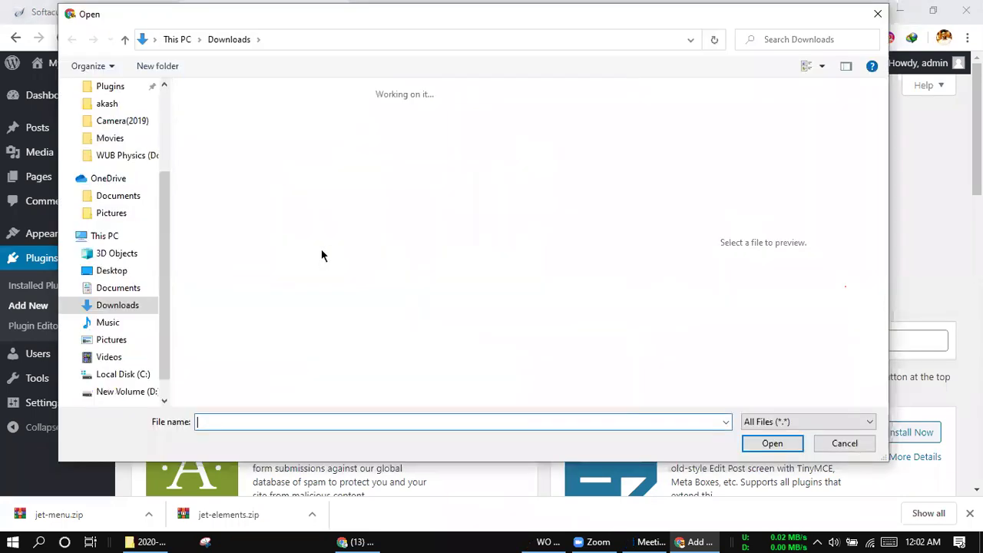
type("e")
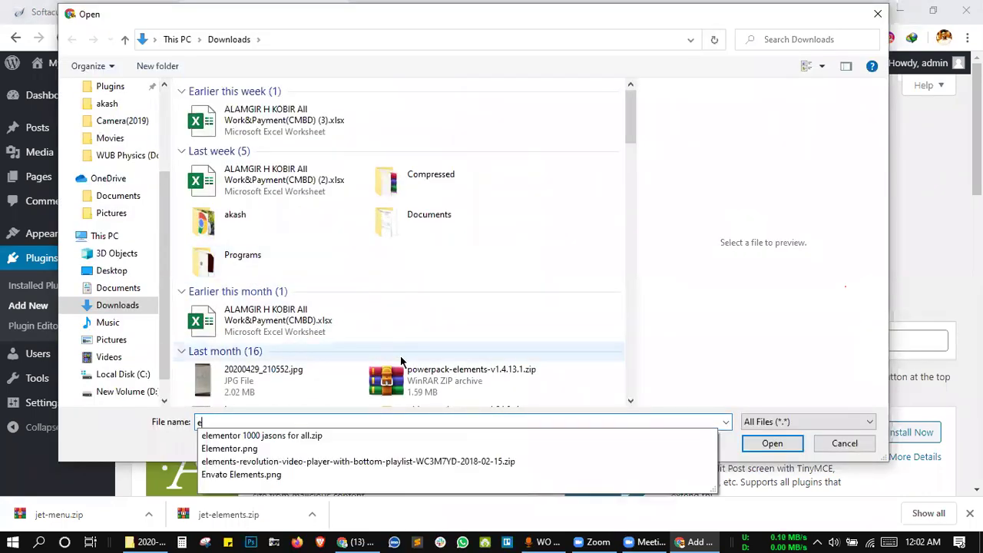
left_click(400, 381)
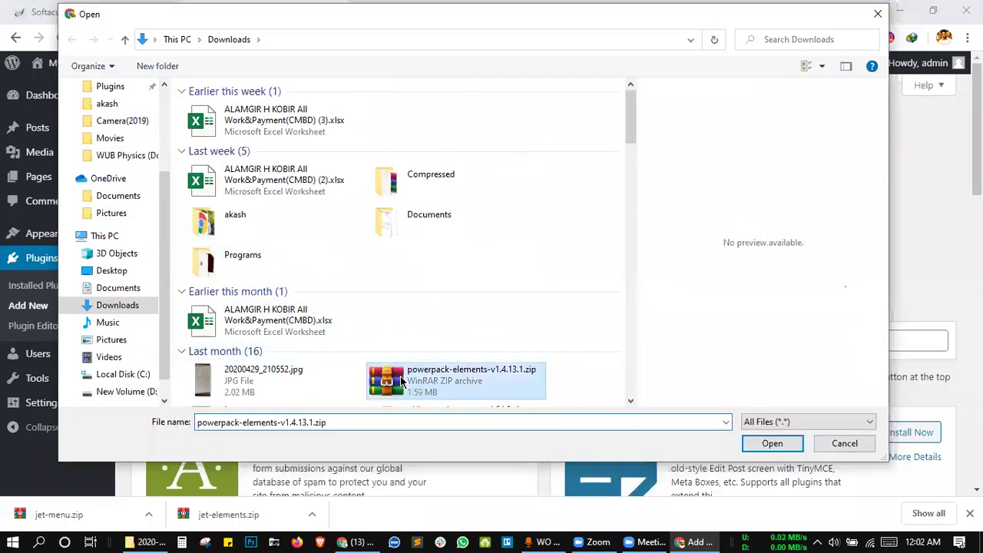
key("e")
key("l")
key("e")
key("n")
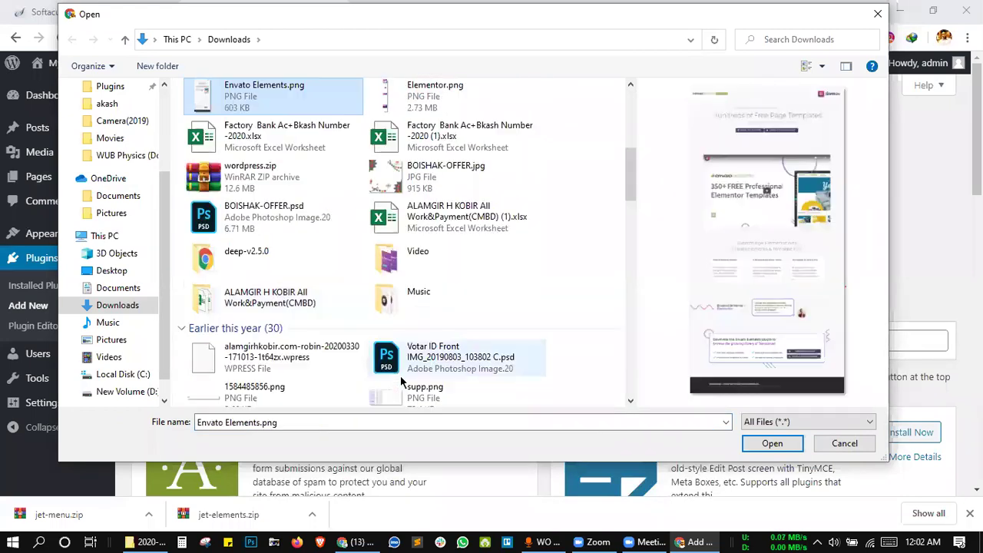
key("e")
key("e")
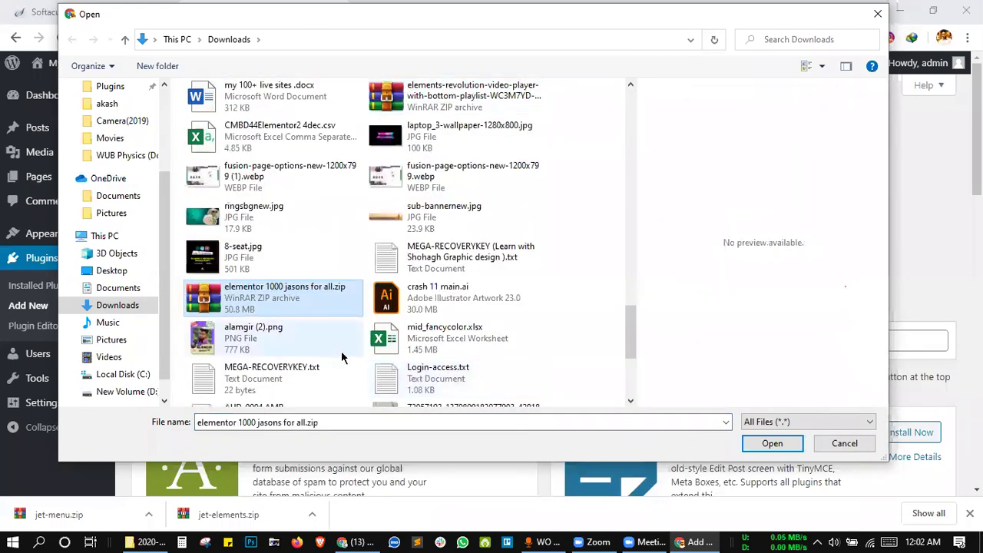
right_click(294, 295)
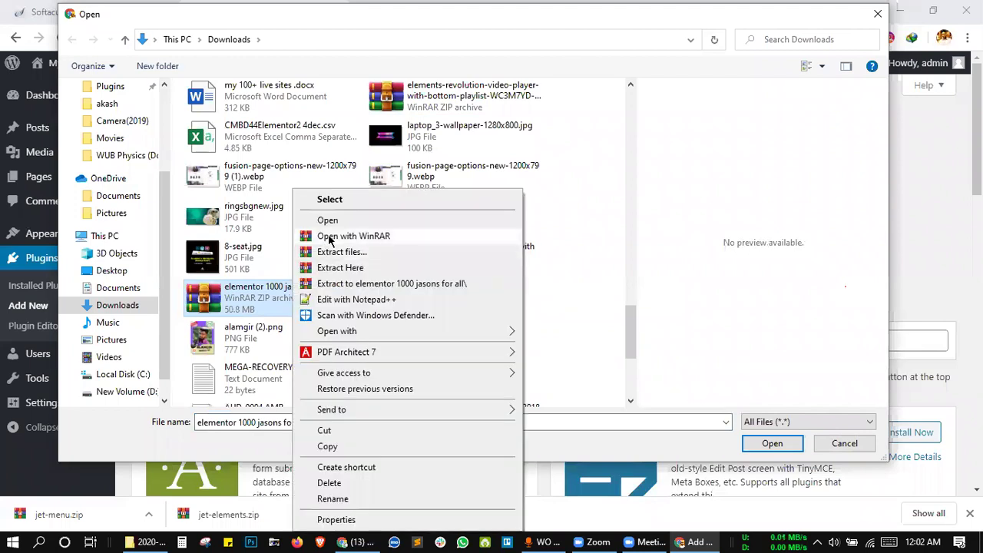
left_click(364, 283)
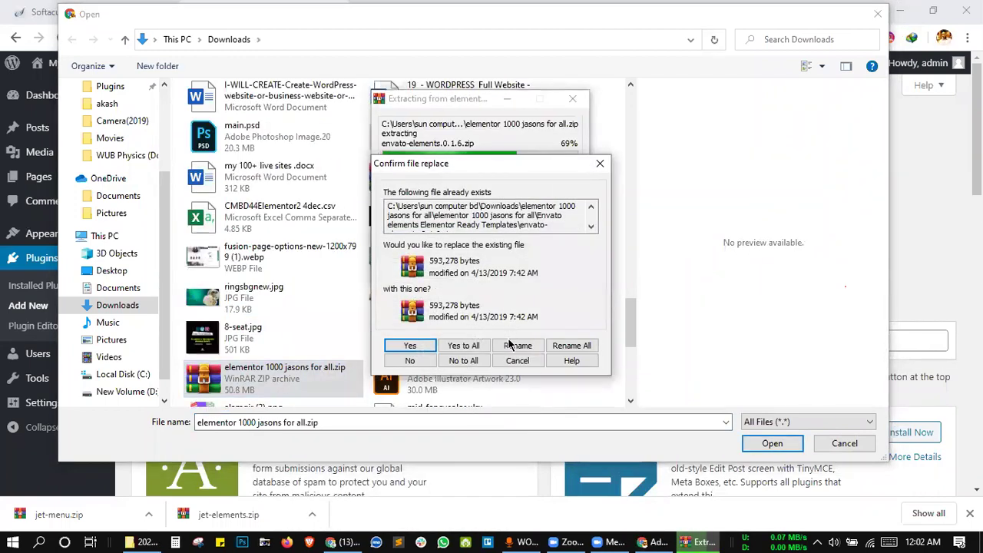
left_click(470, 346)
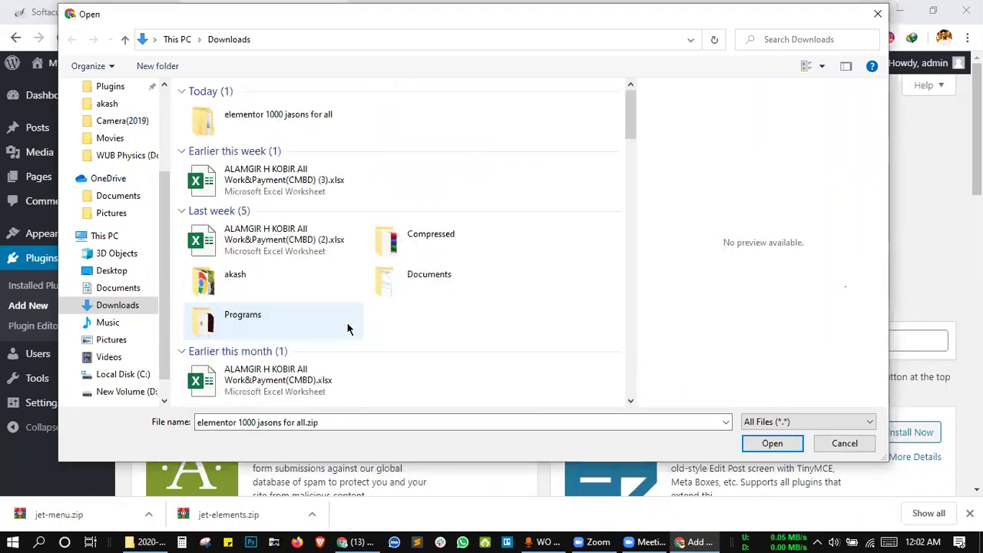
- Choose elementor.zip from the inner elementor 1000 jasons for all folder and start installing it as a plugin
double_click(265, 119)
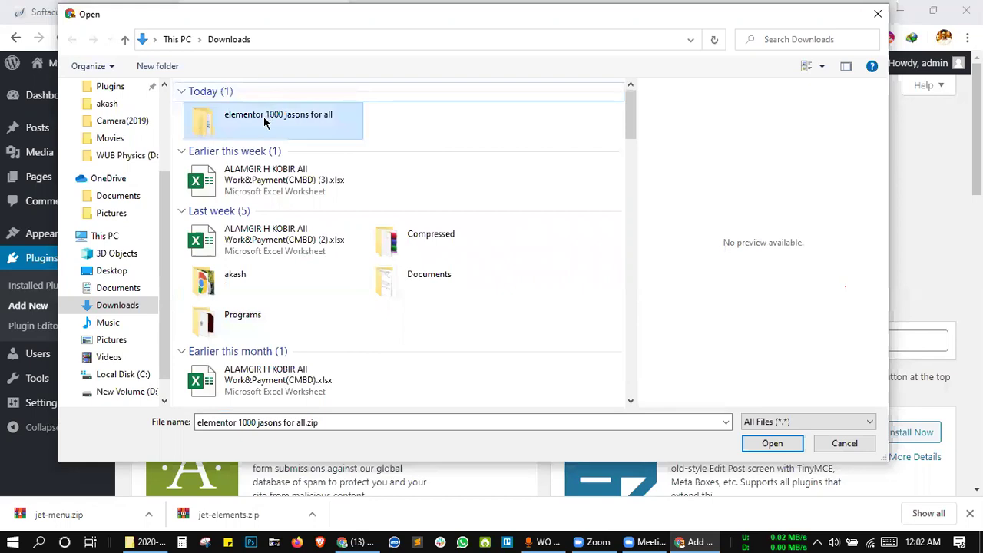
double_click(285, 110)
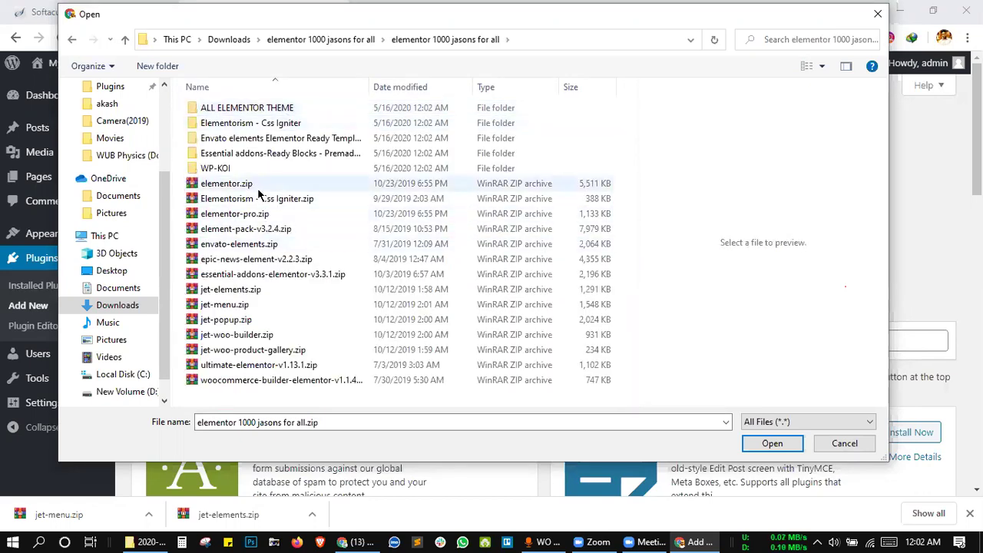
left_click(243, 187)
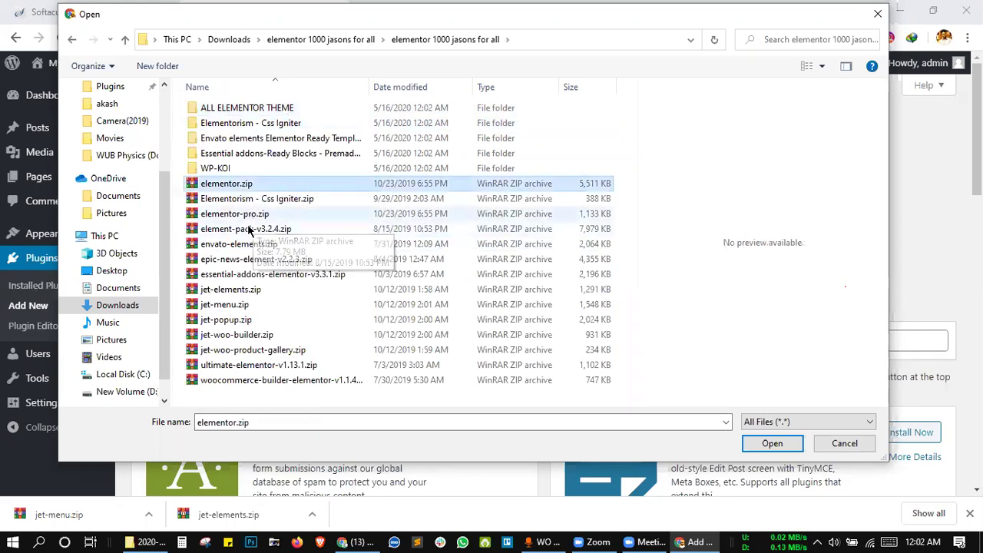
left_click(772, 443)
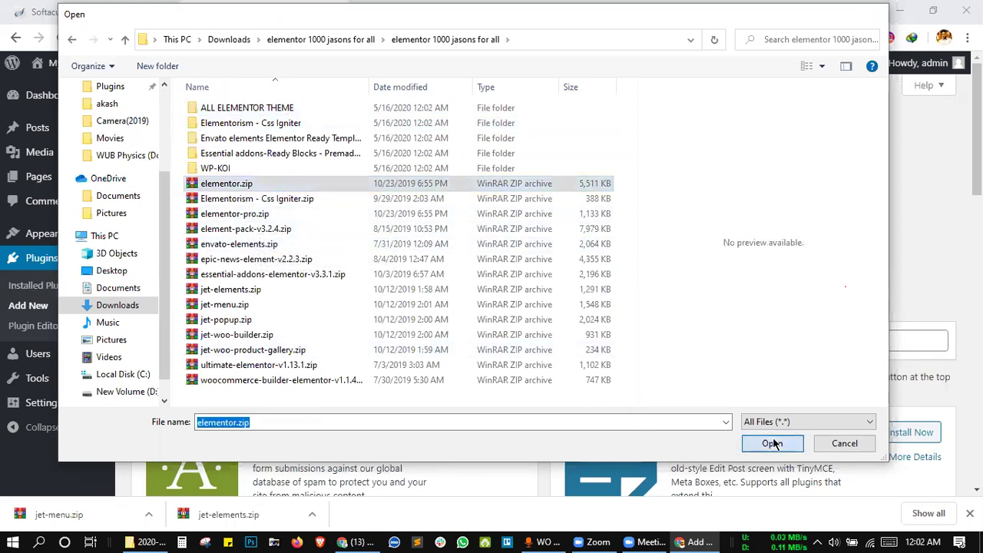
left_click(642, 228)
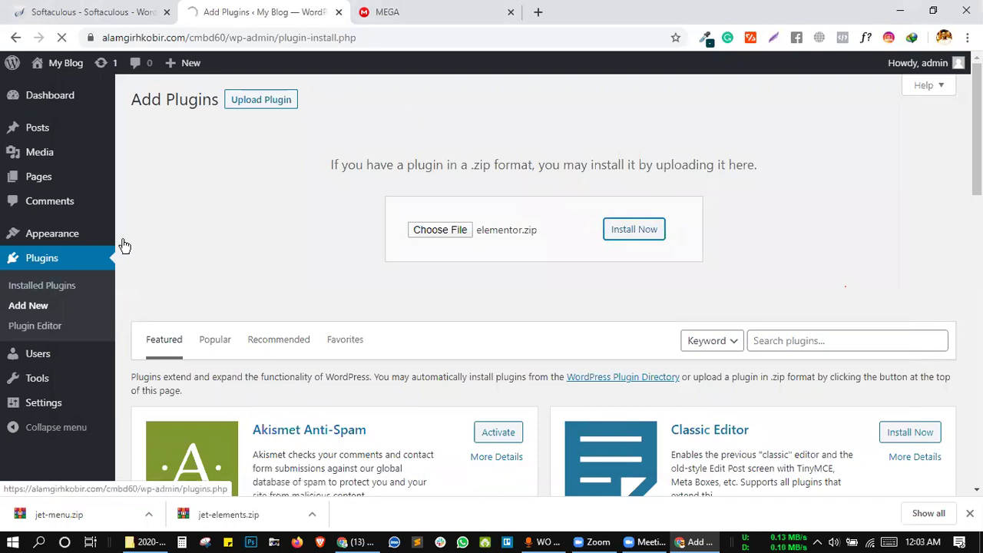
- Open a second Add Plugins page in a new browser tab and close the MEGA tab
middle_click(32, 306)
left_click(419, 8)
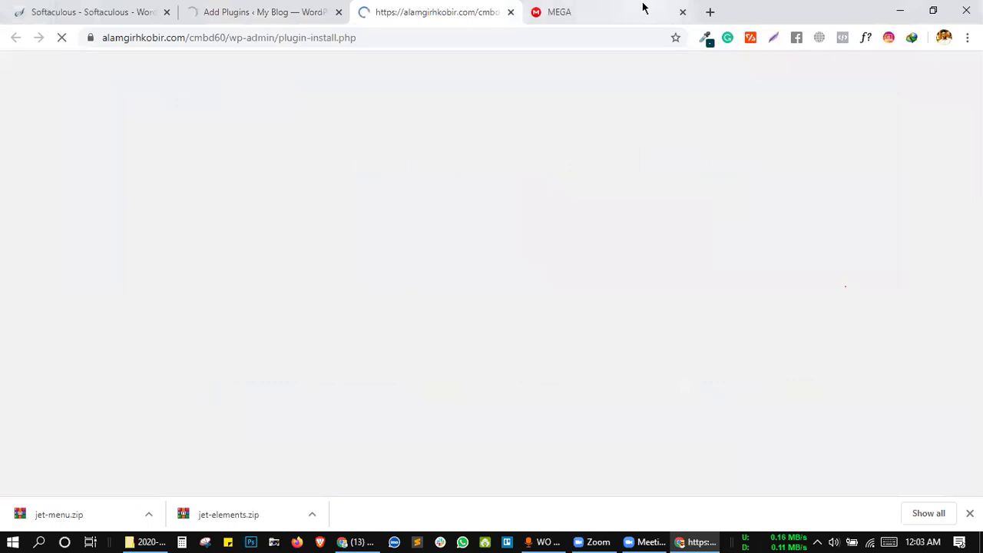
left_click(643, 9)
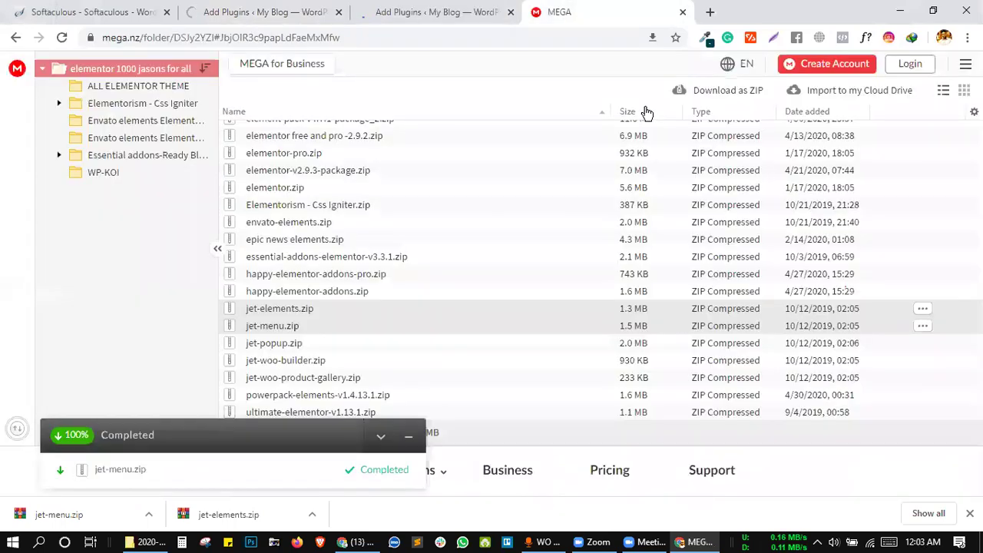
left_click(682, 13)
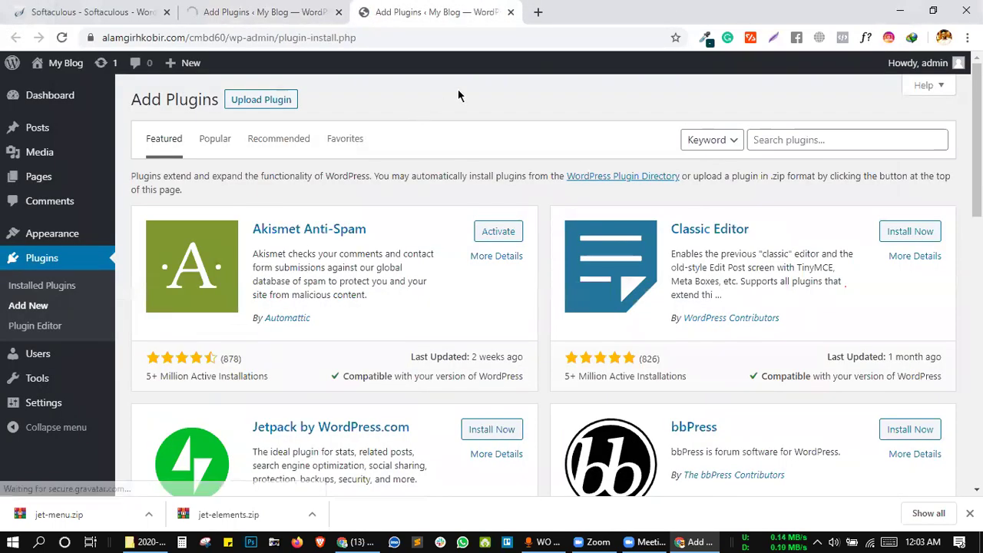
- On the second Add Plugins page, choose elementor-pro.zip for upload and start its installation
left_click(263, 98)
left_click(450, 231)
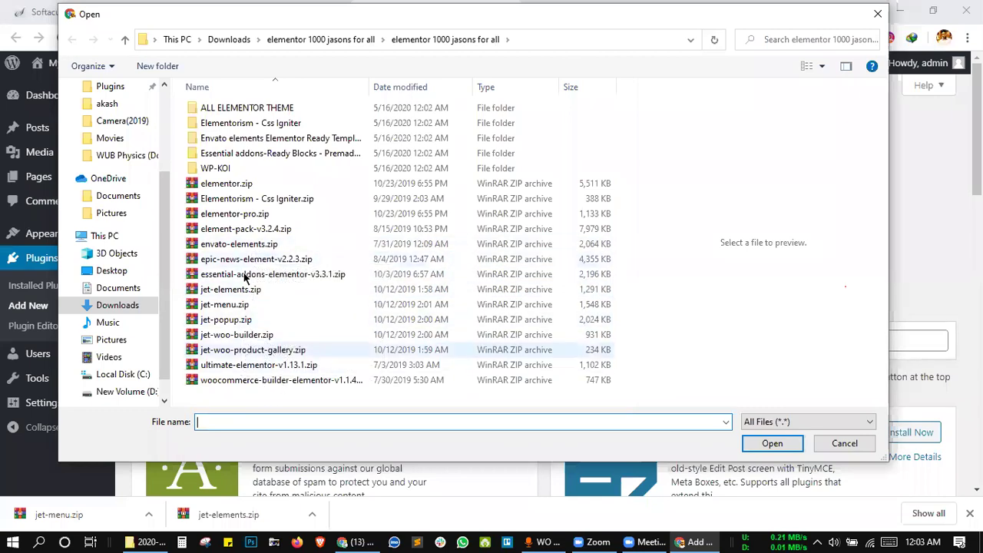
left_click(249, 219)
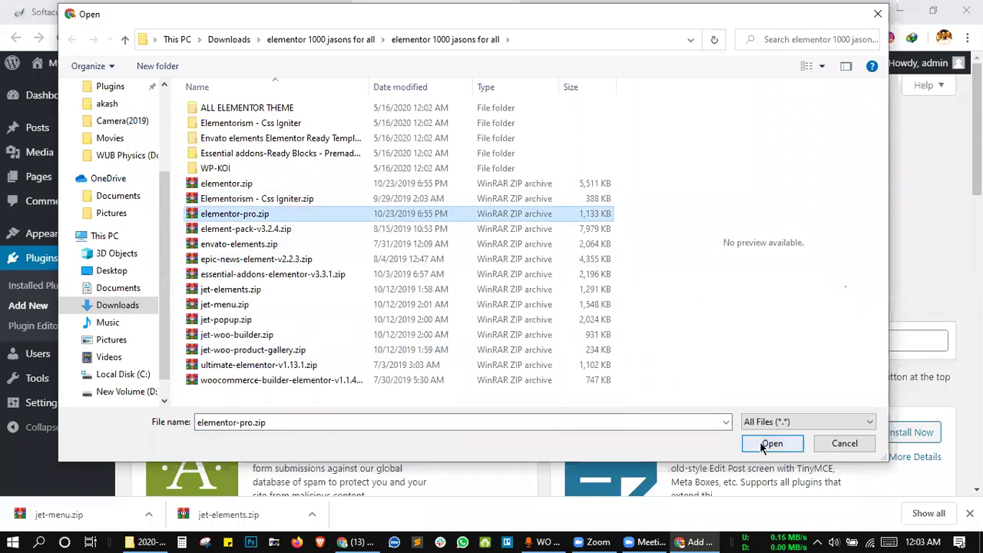
key("Return")
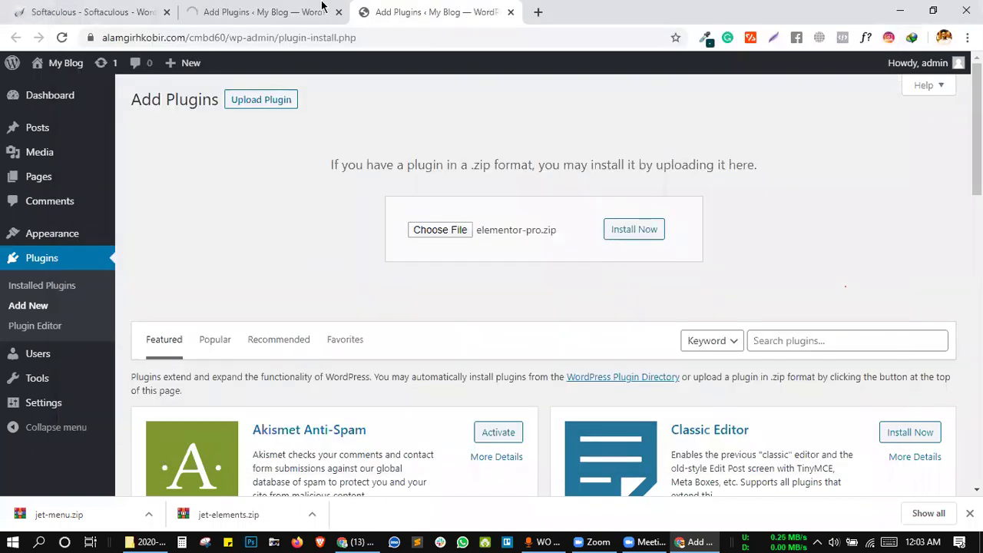
left_click(633, 228)
- Check the upload of elementor.zip in its tab and switch to the Softaculous tab
left_click(281, 9)
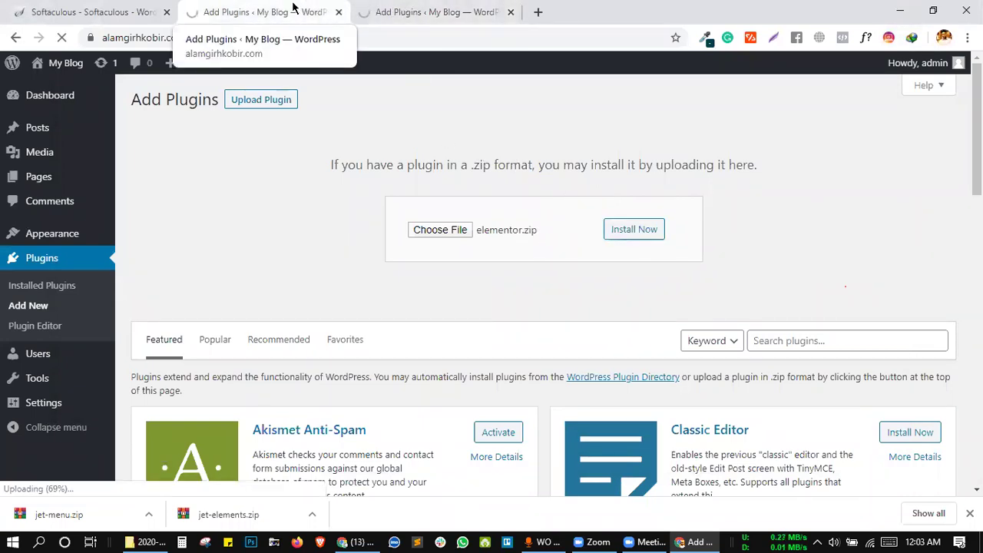
left_click(129, 8)
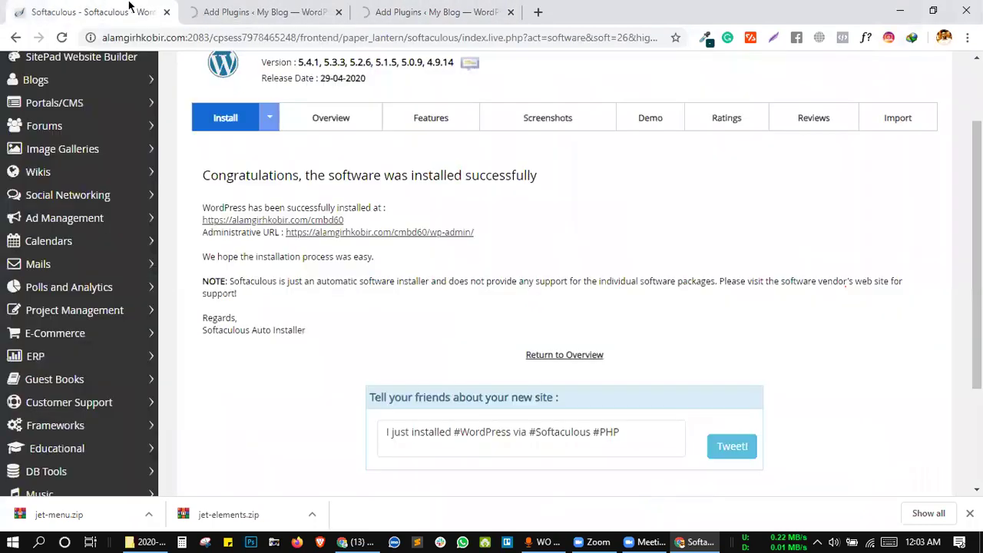
- Close the Softaculous tab, open the site's Pages list in a separate browser tab and start a new page there
left_click(167, 12)
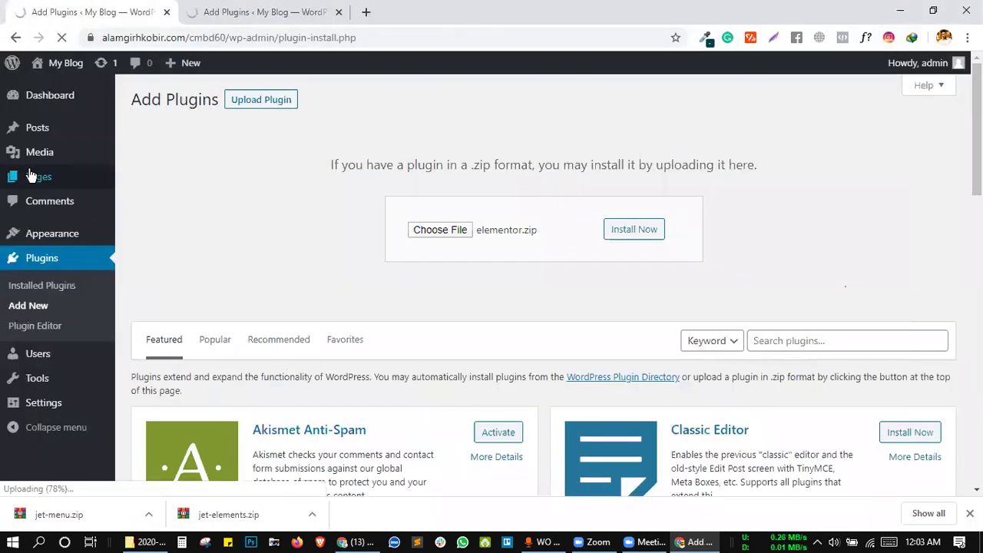
middle_click(31, 178)
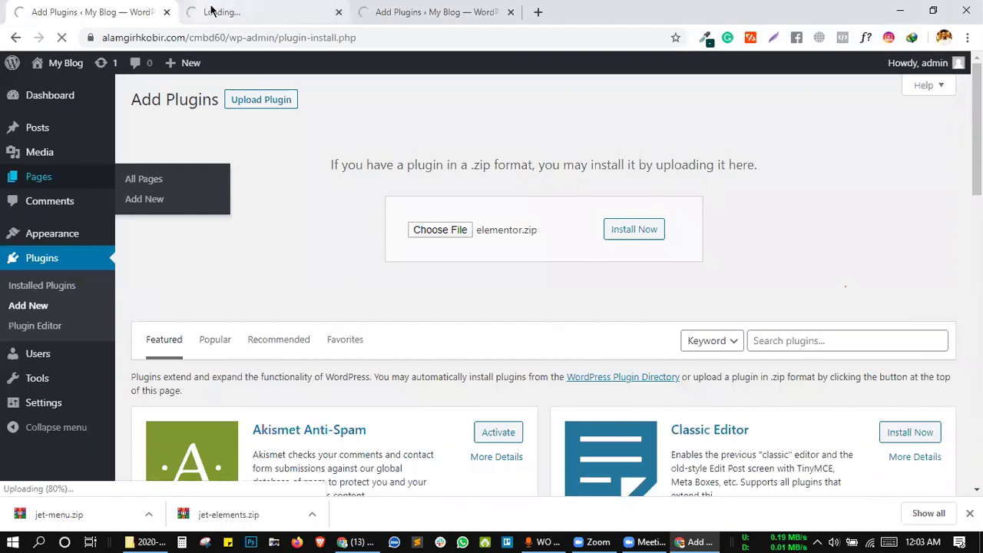
left_click_drag(254, 12, 412, 7)
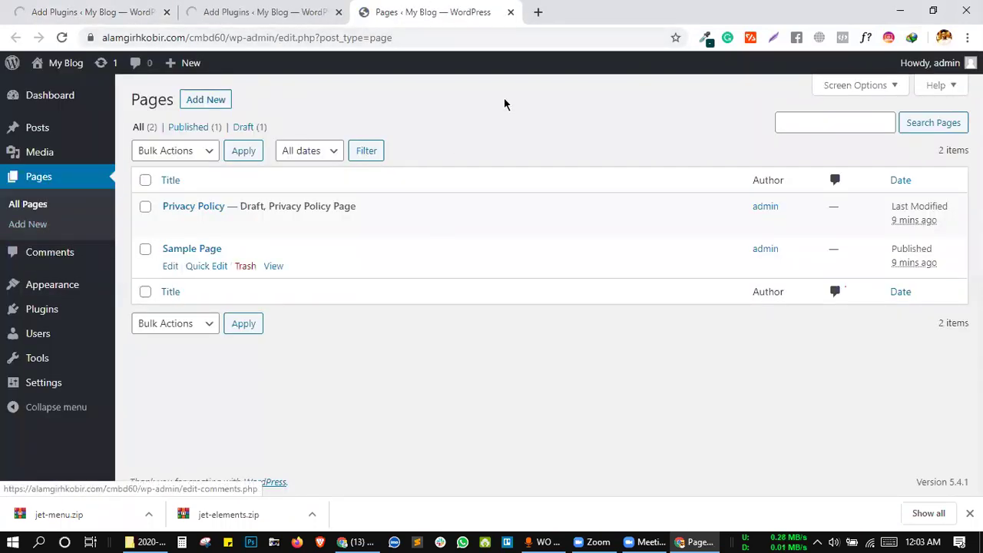
left_click_drag(246, 110, 221, 112)
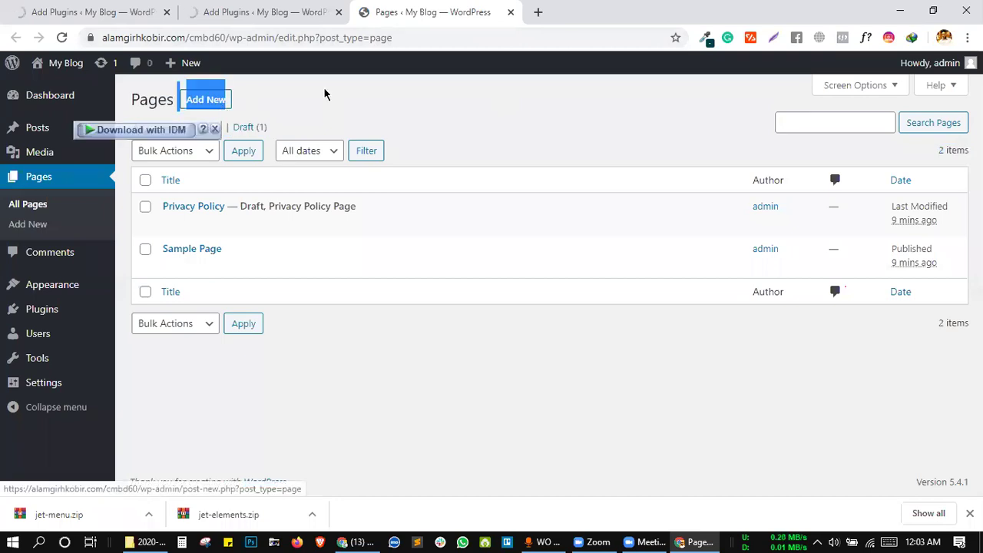
left_click(204, 101)
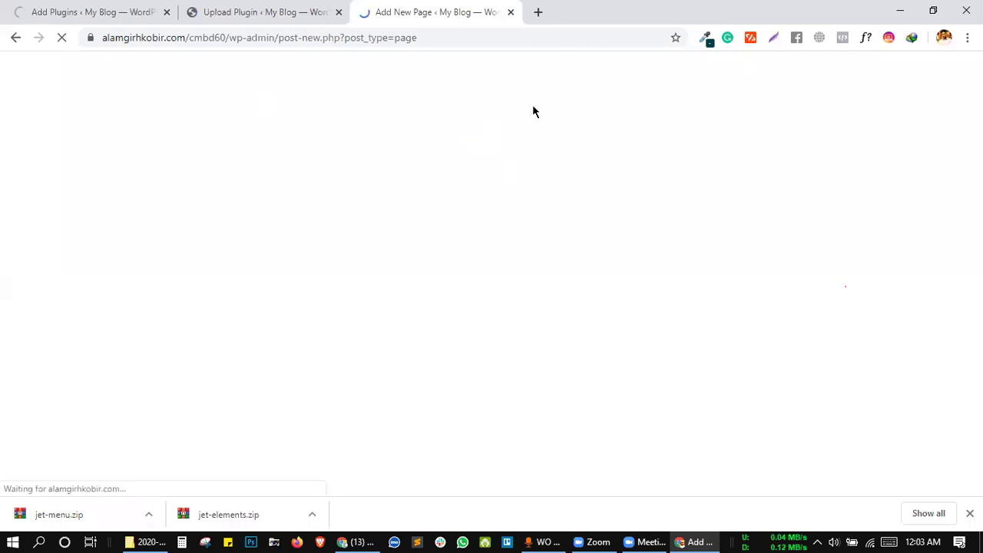
- Activate the plugin installed from elementor-pro.zip, check the elementor.zip upload and return to the new page
left_click(241, 11)
left_click(162, 208)
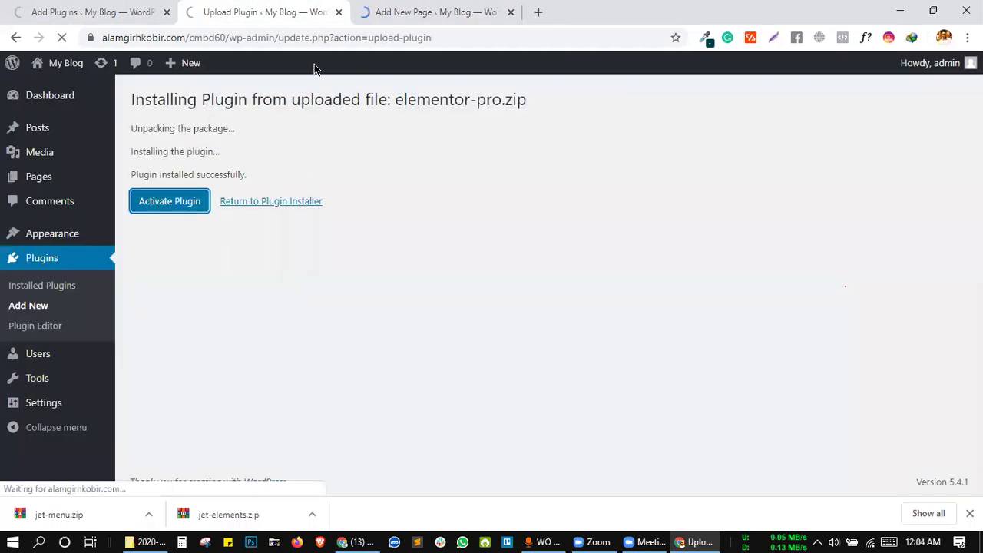
left_click(397, 11)
left_click(170, 6)
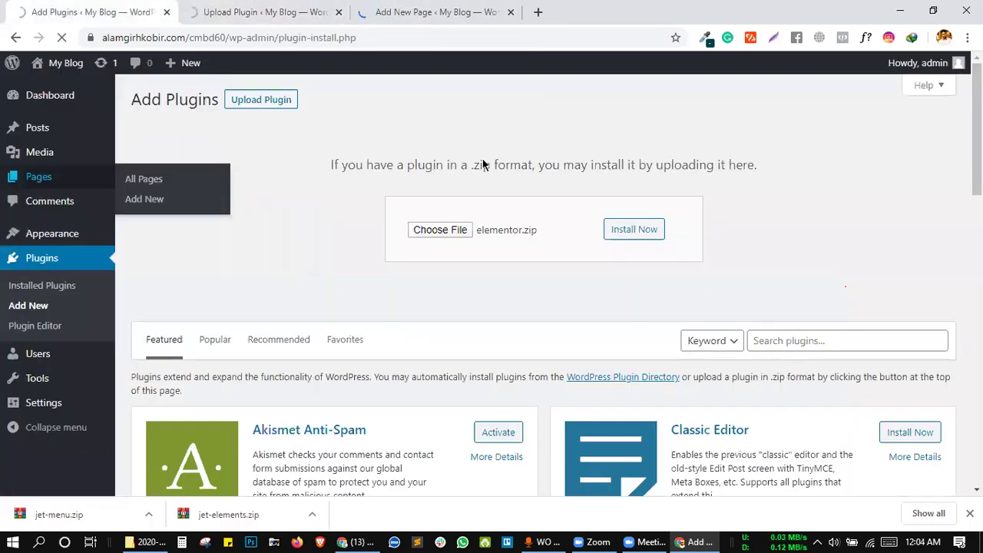
left_click(419, 11)
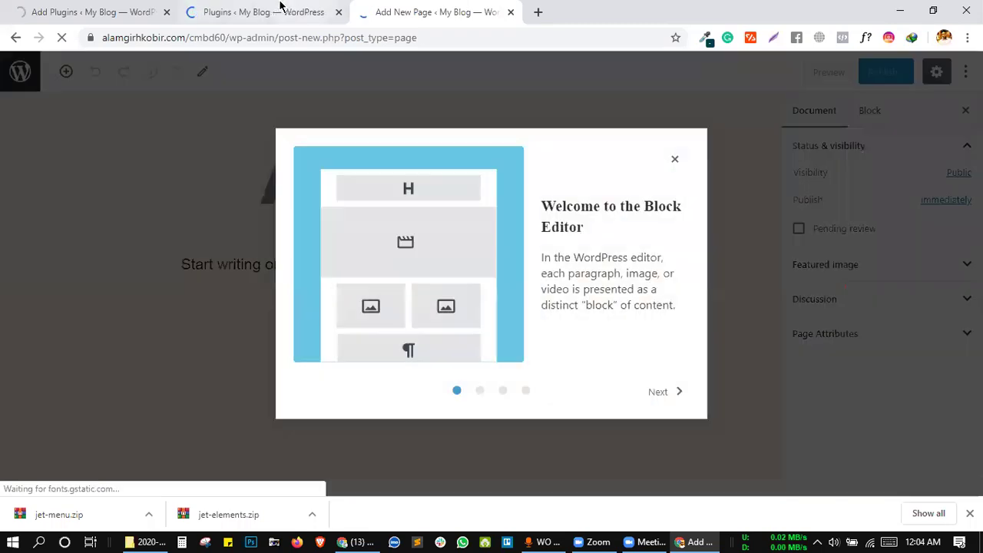
- Dismiss the block editor welcome guide and title the new page "Home"
left_click(676, 161)
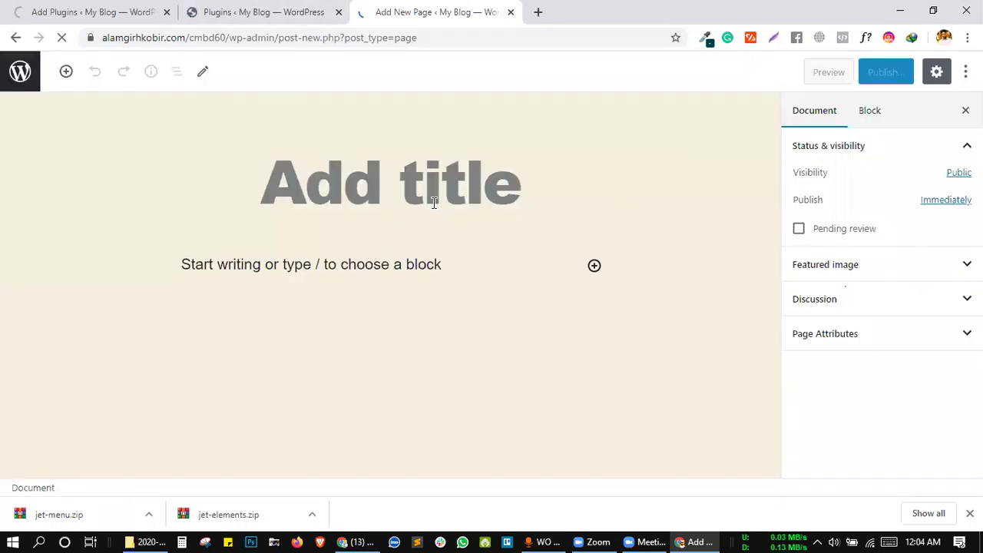
left_click(410, 199)
type("Home")
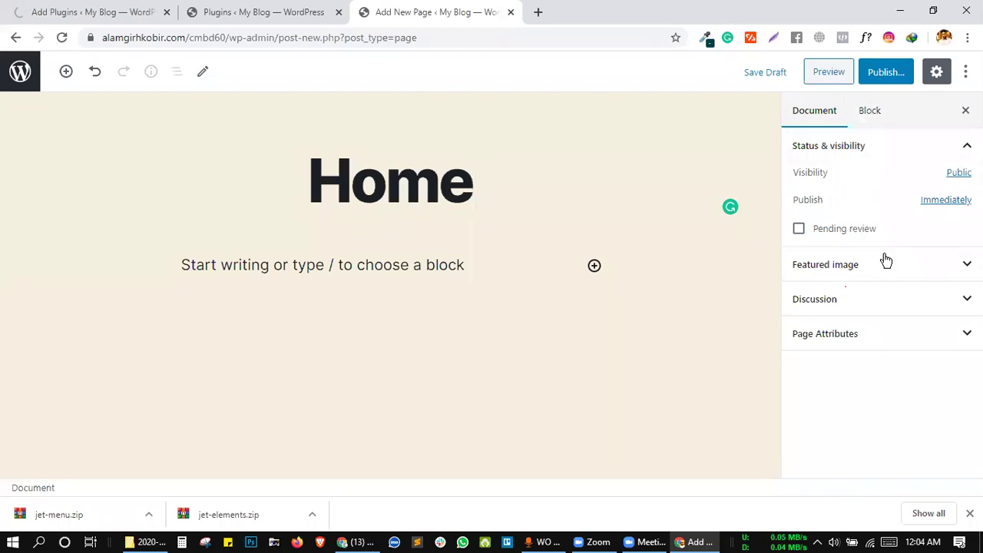
- Assign the Full Width Template to the Home page and publish it
left_click(847, 333)
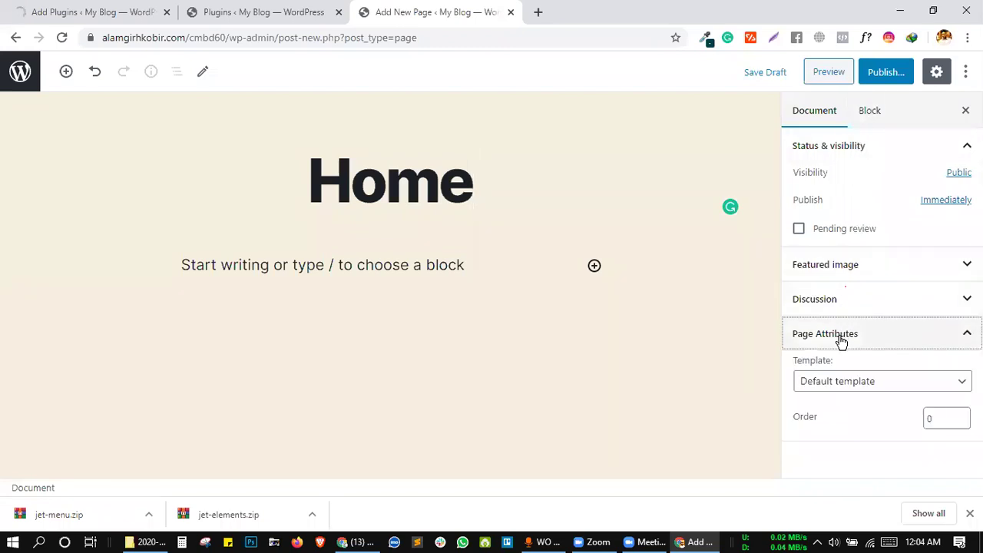
left_click(839, 380)
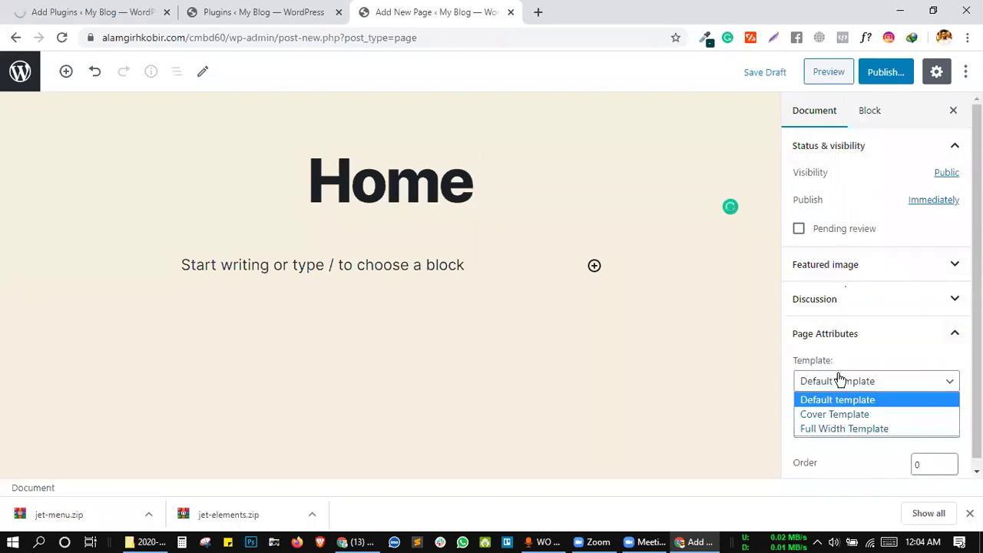
left_click(845, 429)
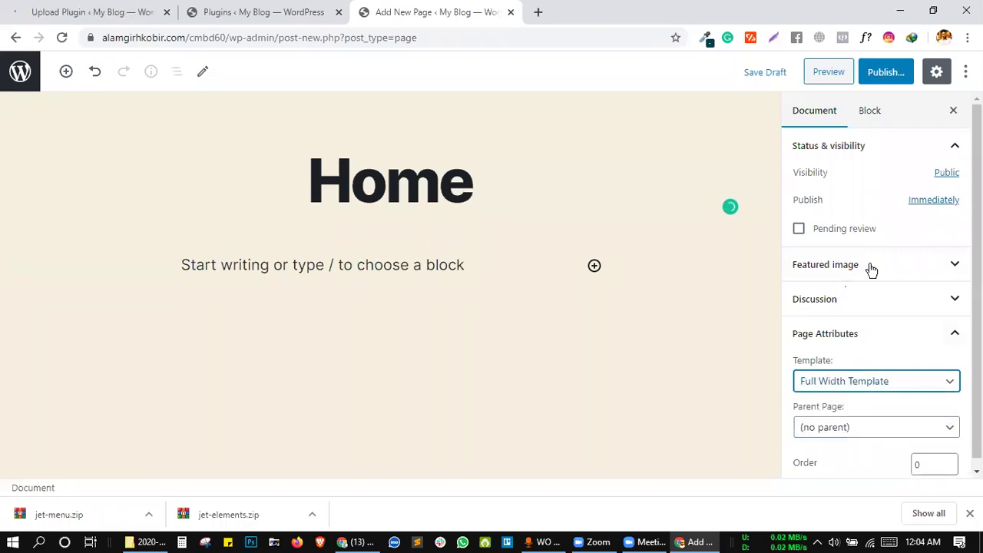
left_click(880, 75)
left_click(880, 73)
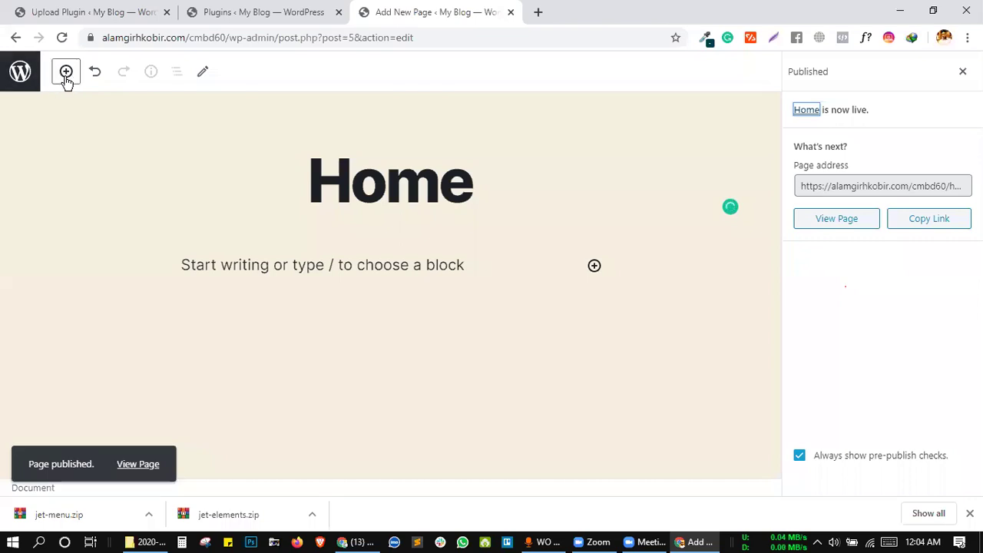
- Return to the Pages list, add a new page titled "Blog" and publish it
left_click(15, 37)
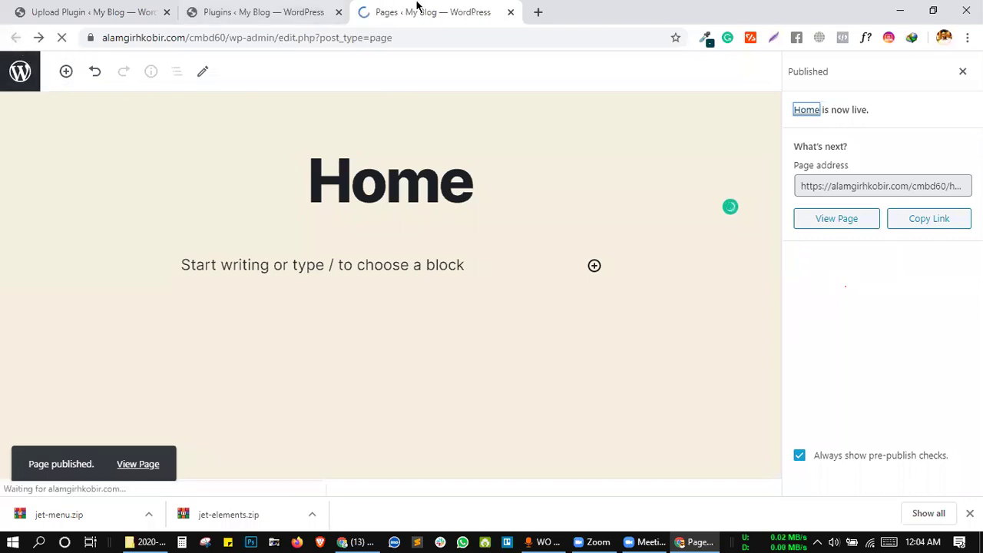
left_click(204, 103)
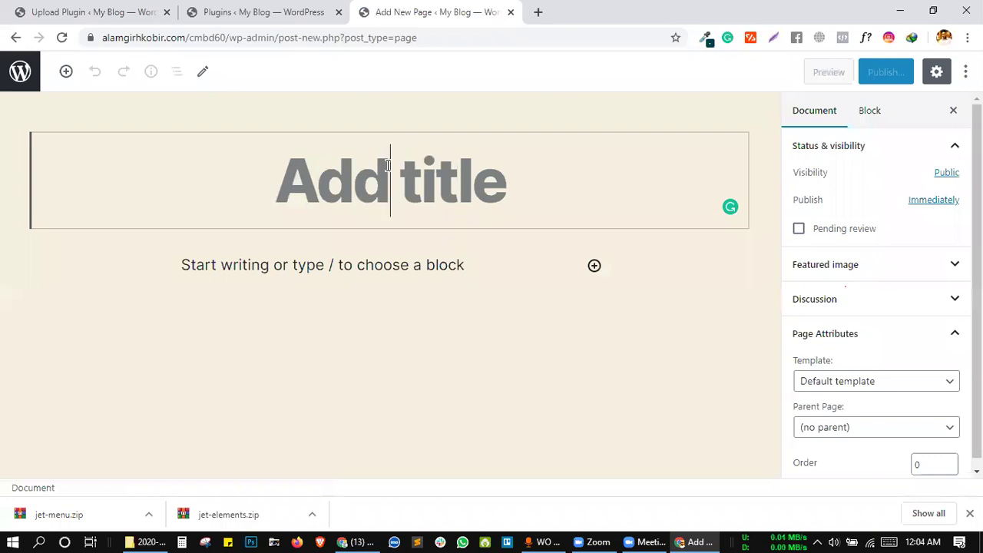
type("Blog")
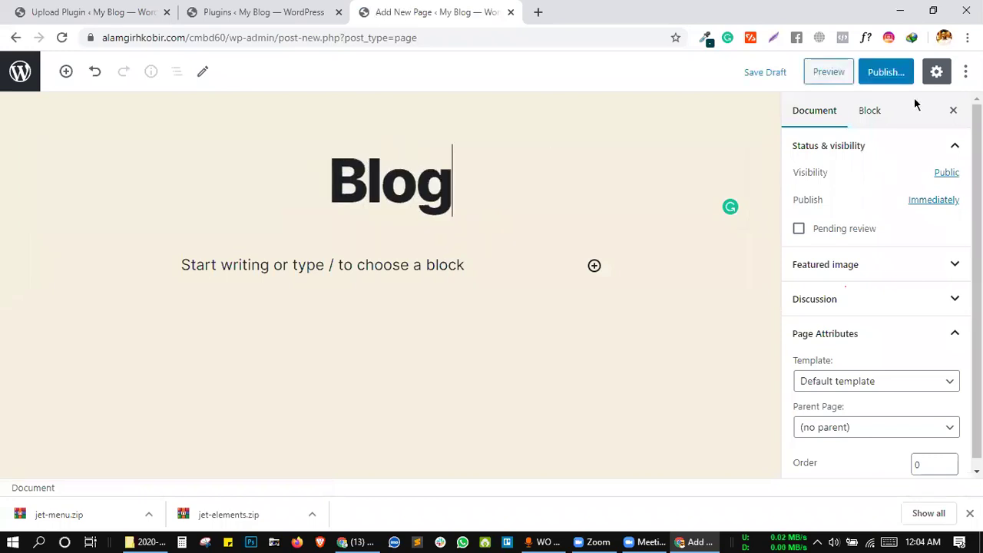
left_click(885, 71)
left_click(876, 70)
- Add a page titled "Contact" in another browser tab and publish it, returning the Blog page's tab to the Pages list
middle_click(15, 38)
left_click(570, 17)
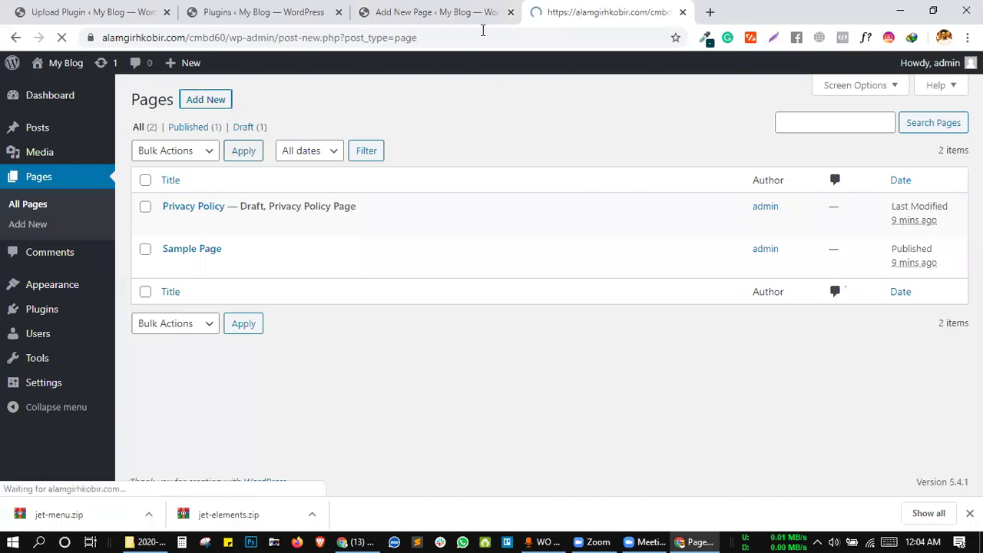
left_click(448, 14)
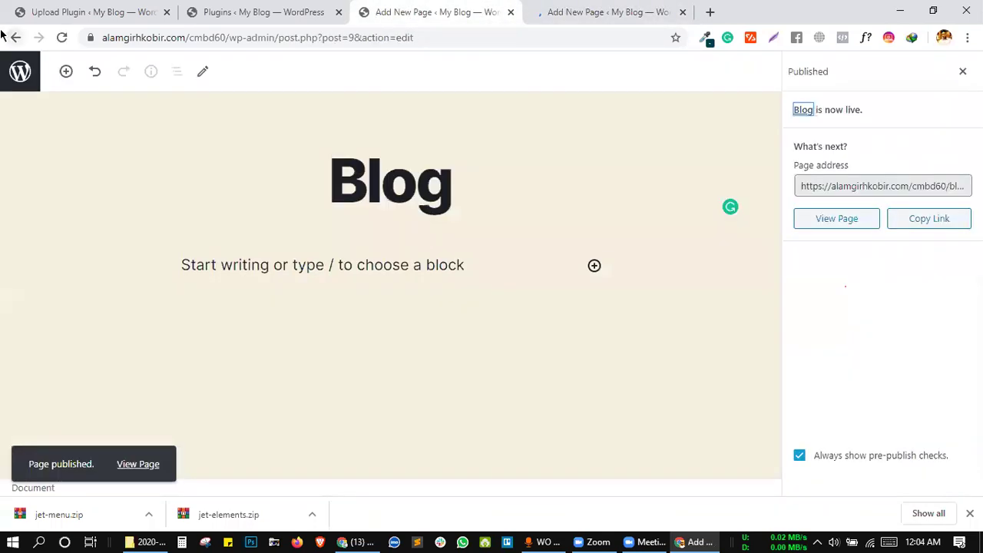
left_click(15, 37)
left_click(597, 19)
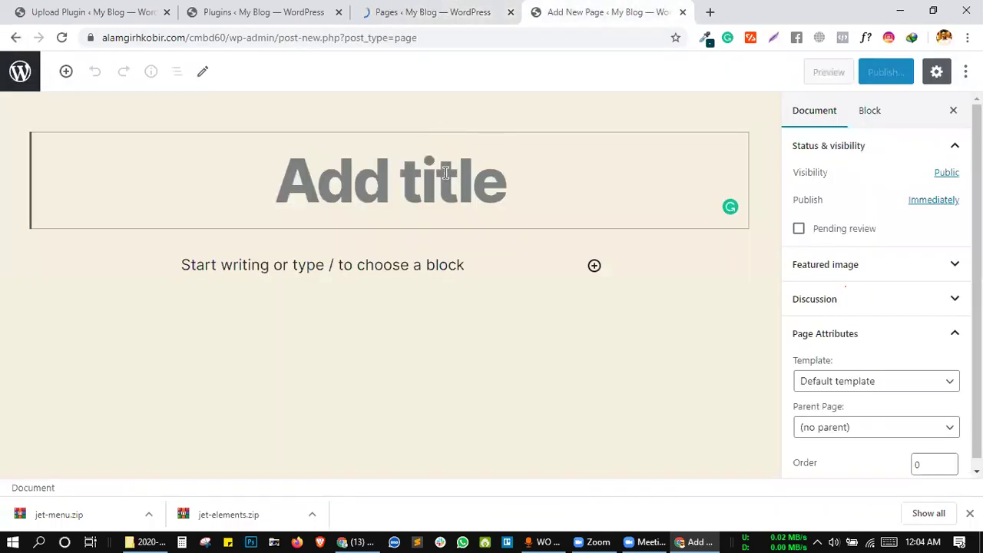
type("Contact")
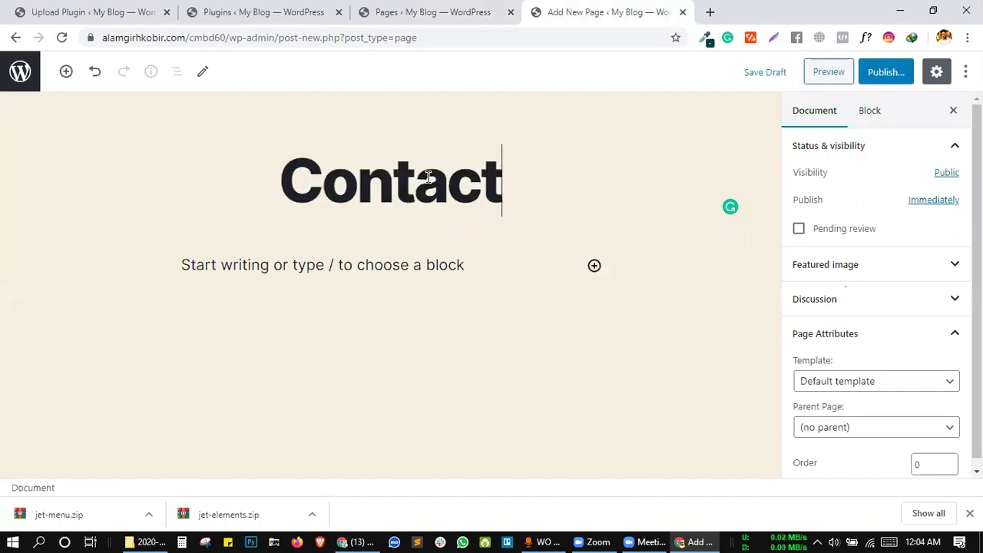
left_click(884, 71)
left_click(883, 77)
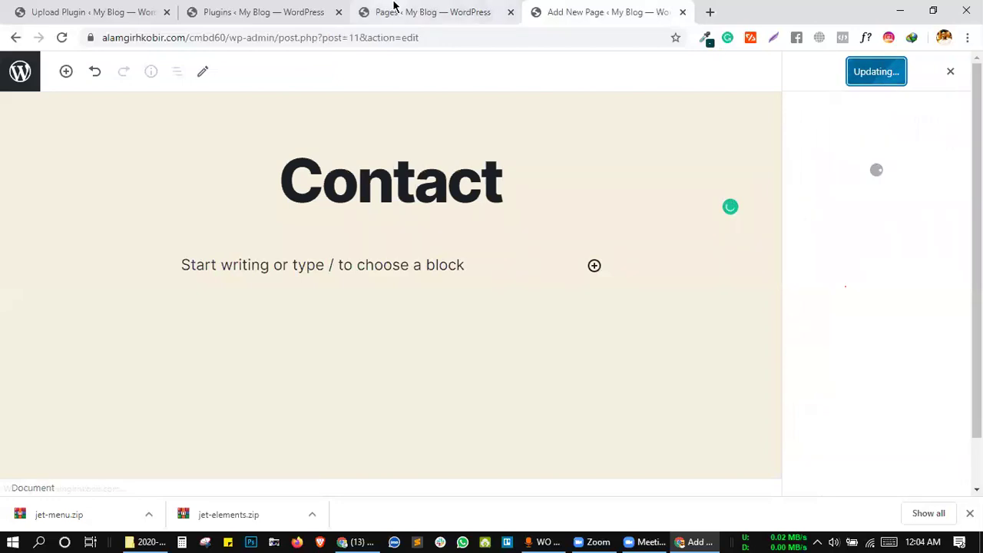
- Add a new page titled "About US" from the Pages list and publish it
left_click(393, 9)
left_click(205, 100)
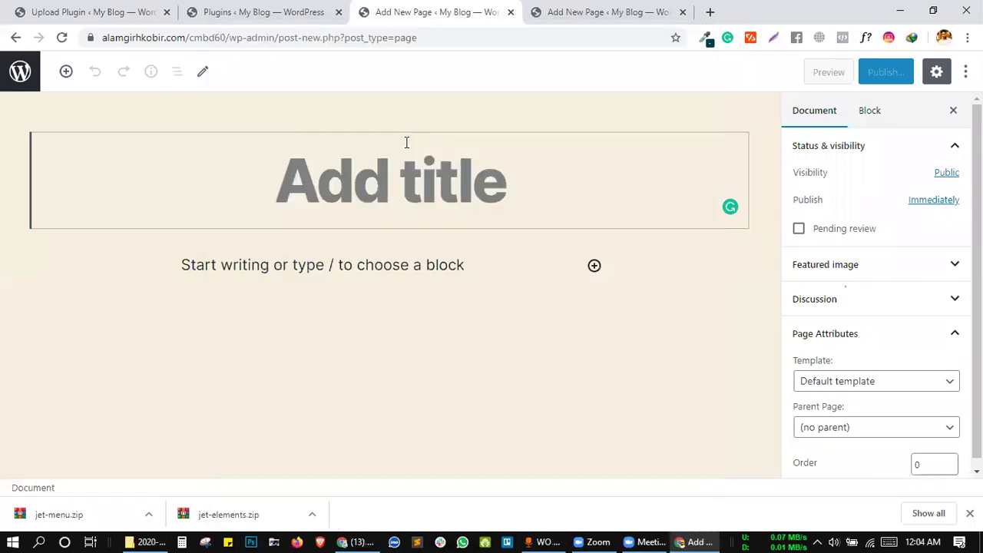
type("About US")
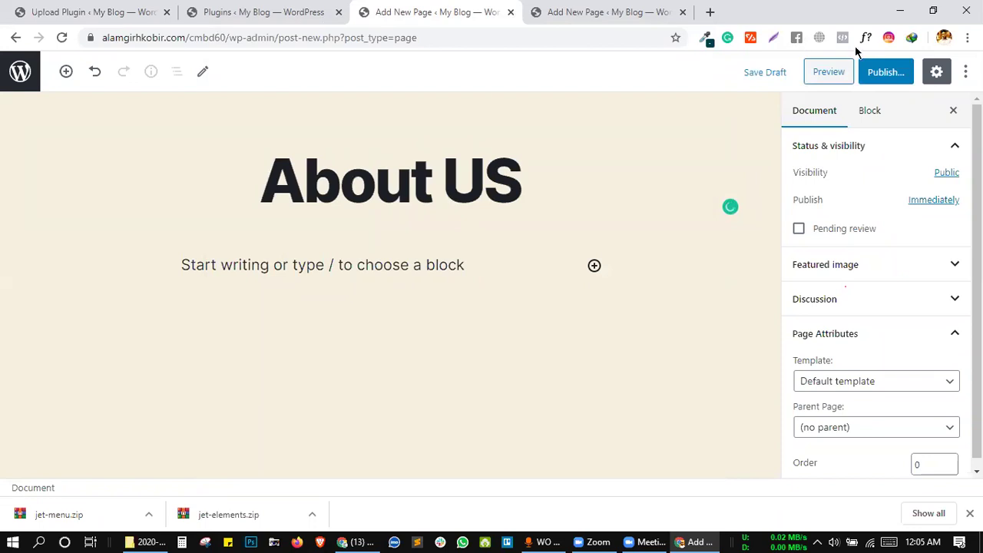
left_click(885, 73)
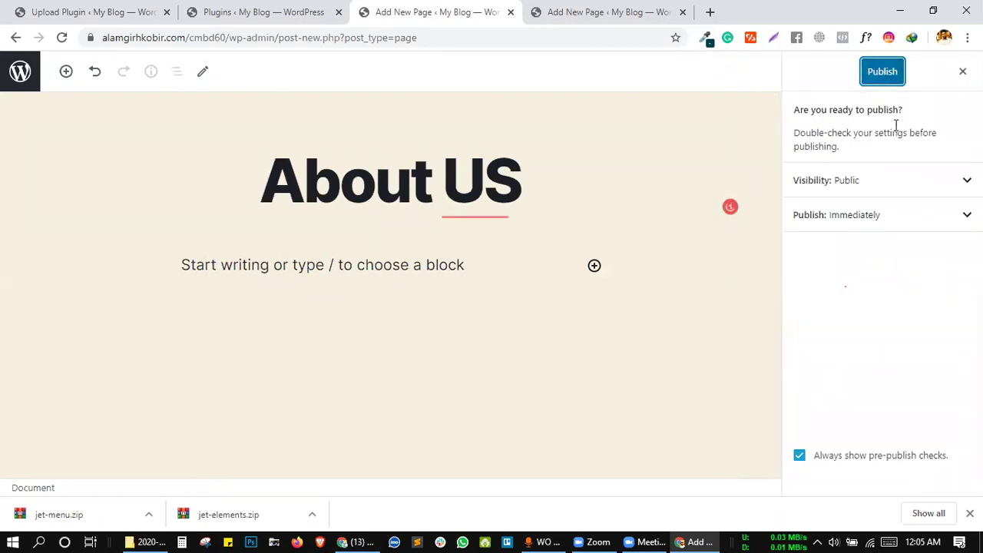
left_click(884, 74)
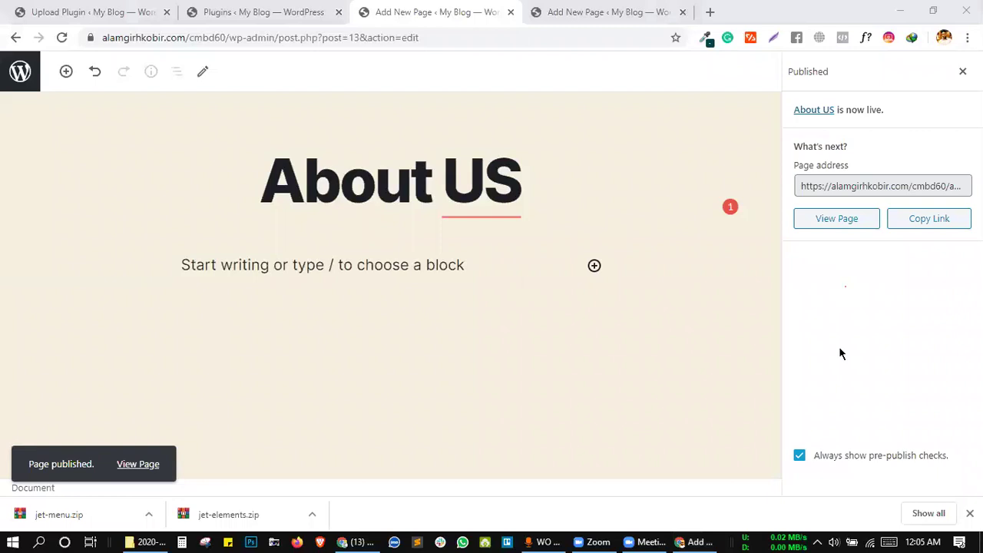
- Return the About US page's tab to the Pages list and activate the plugin installed from elementor.zip
left_click(452, 8)
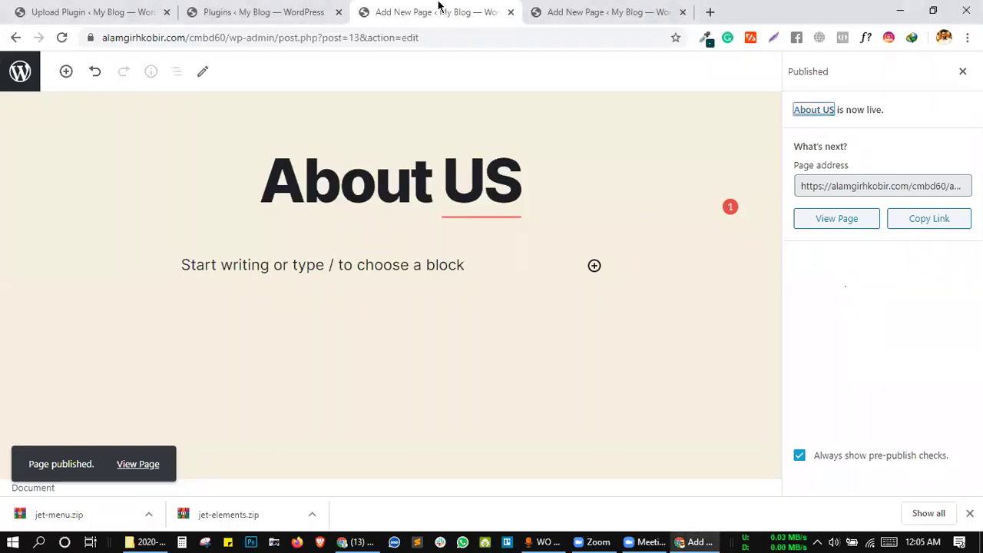
left_click(259, 9)
left_click(384, 9)
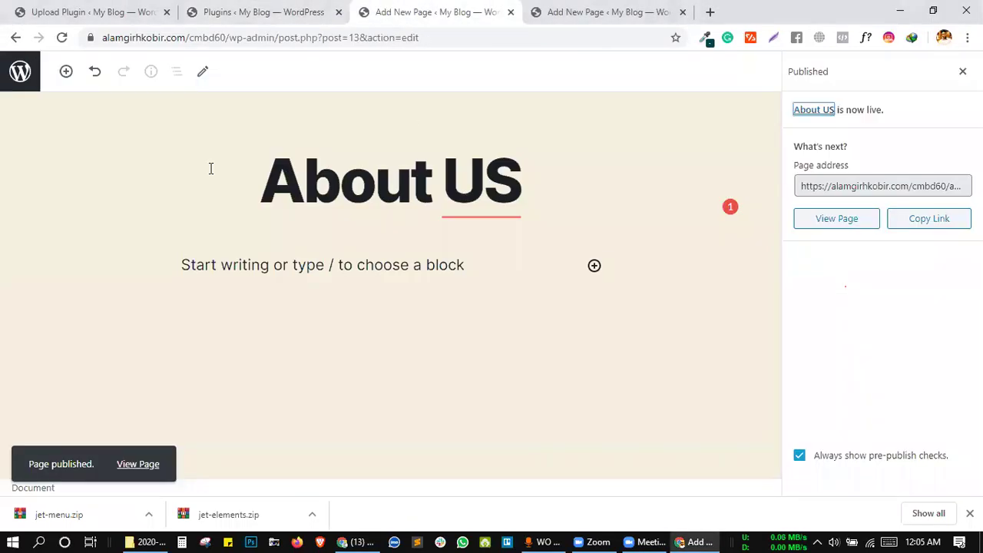
left_click(15, 36)
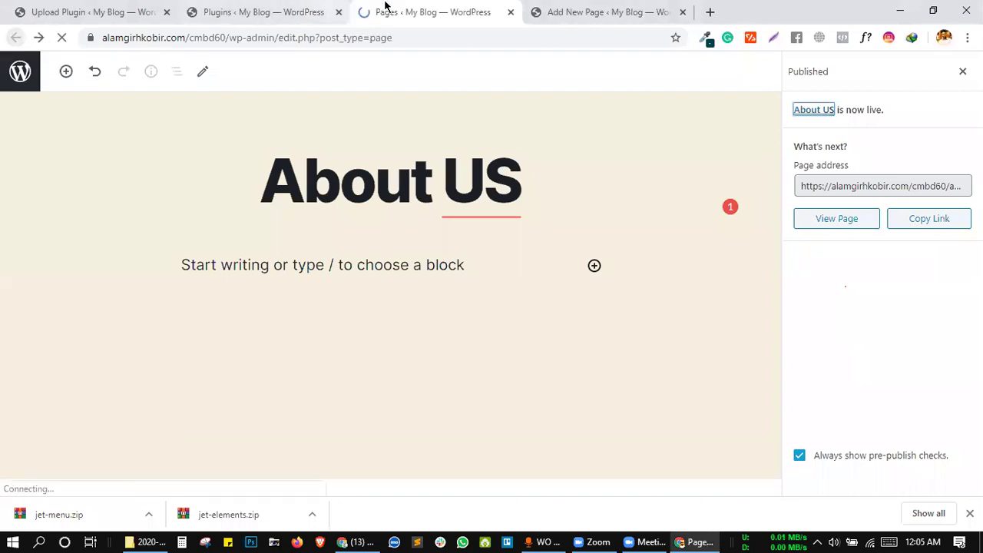
left_click(154, 12)
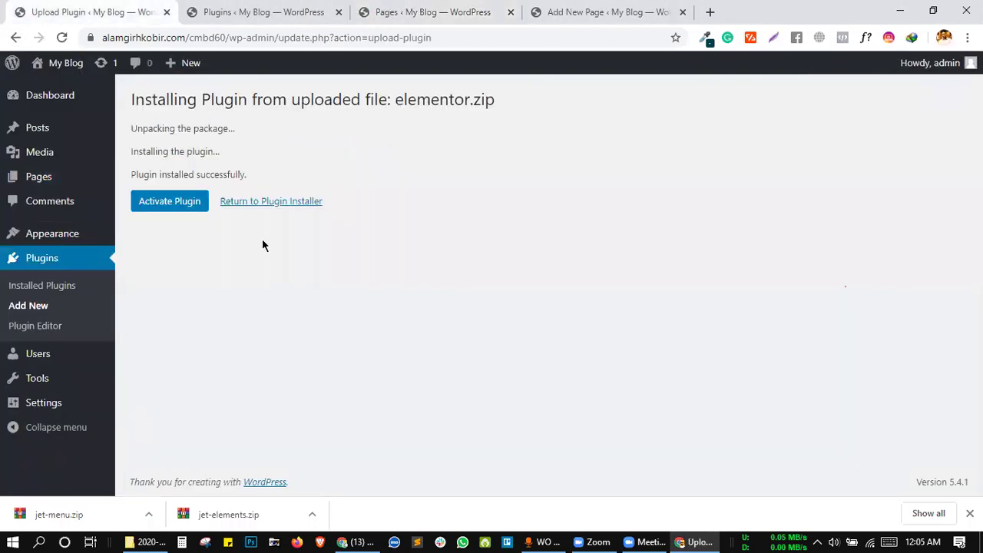
left_click(177, 205)
- Start a new page from the Pages list in the third browser tab and title it "GET Support"
left_click(449, 12)
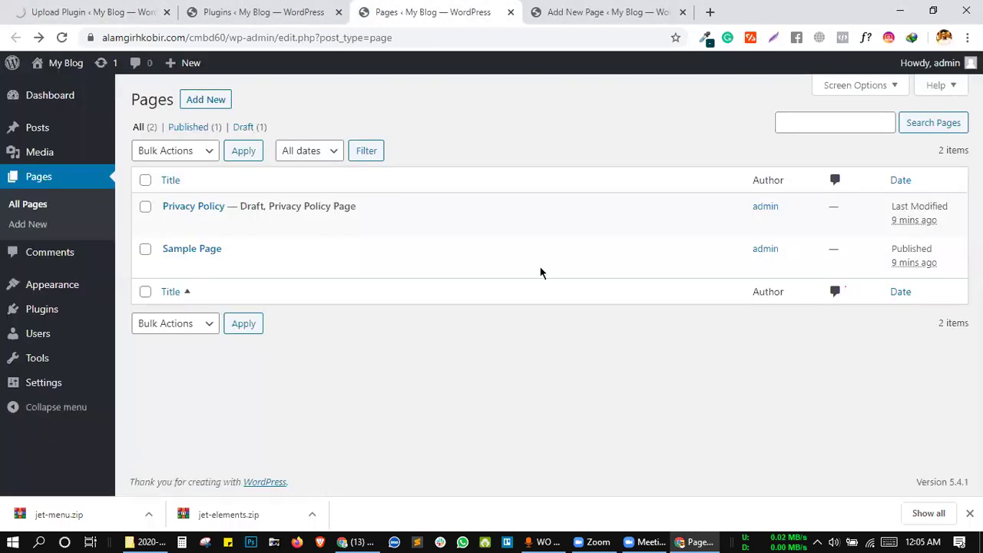
left_click(208, 101)
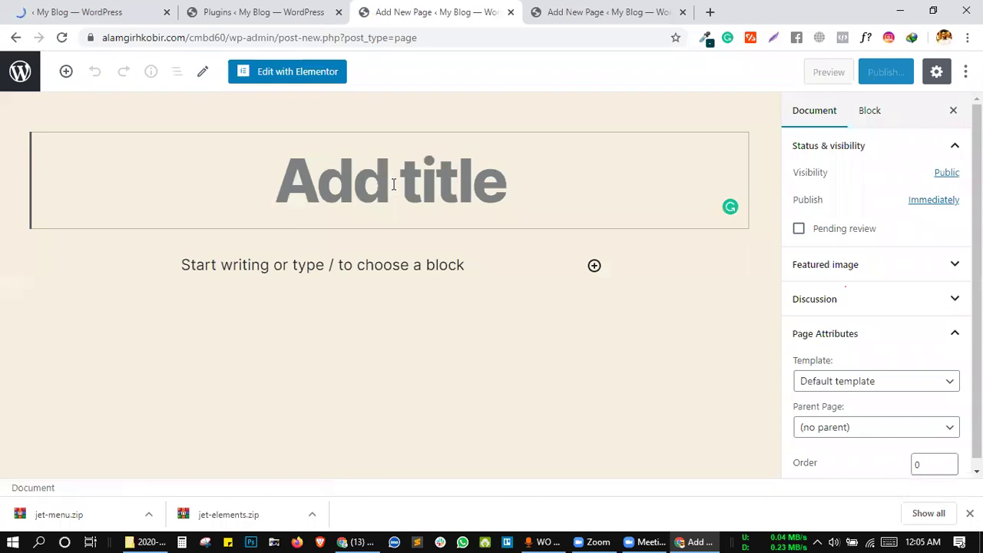
type("get S")
key("BackSpace")
key("BackSpace")
key("BackSpace")
key("BackSpace")
key("BackSpace")
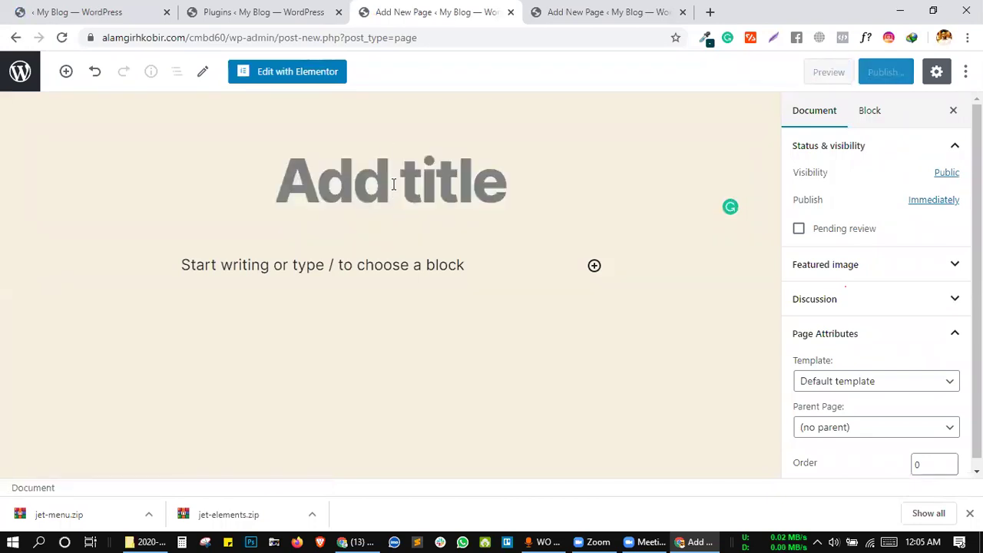
type("GET ")
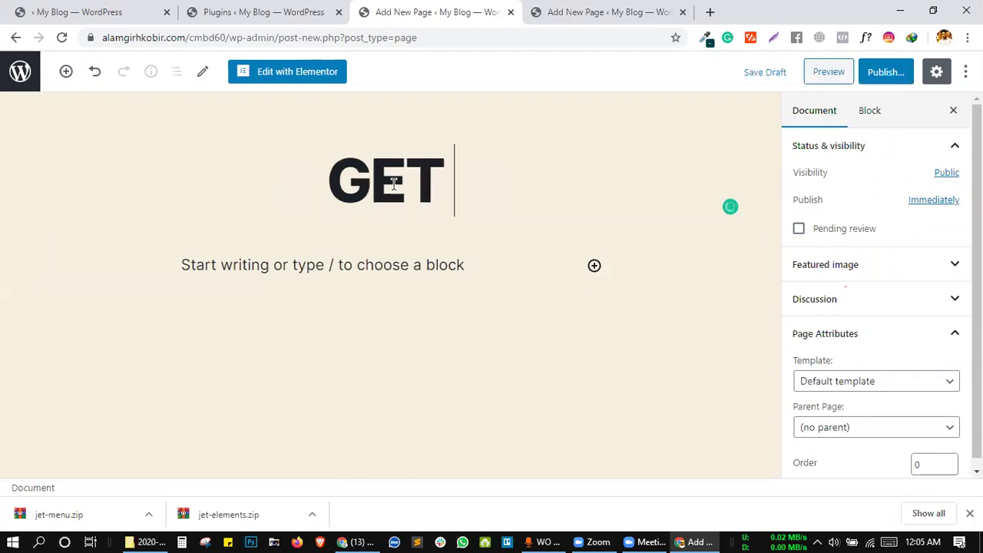
type("s")
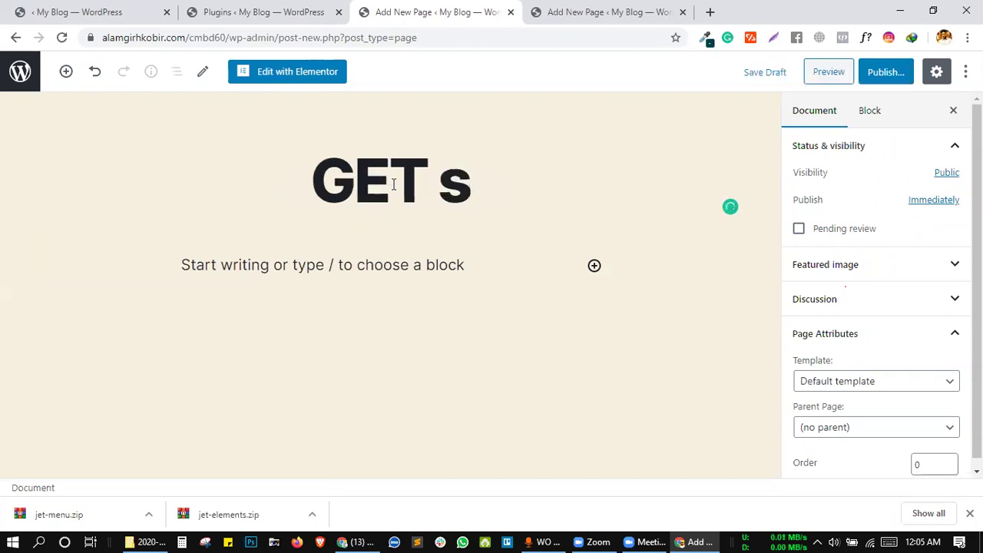
key("BackSpace")
type("SU")
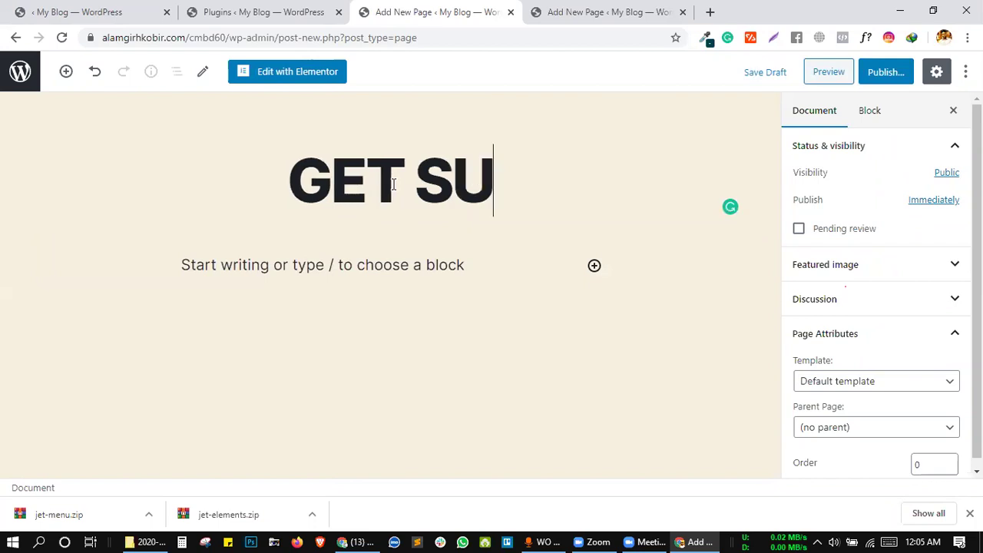
type("pport")
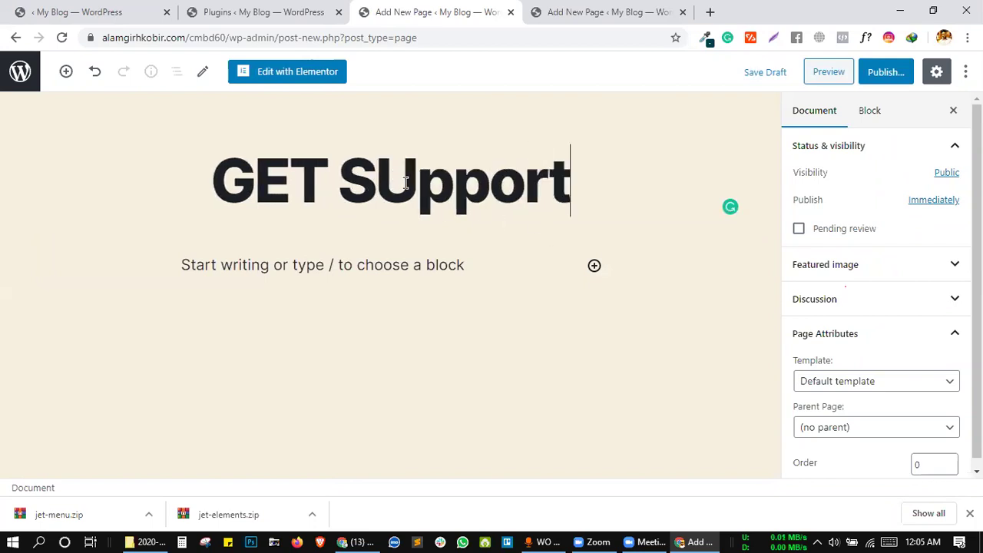
left_click_drag(389, 167, 400, 170)
type("u")
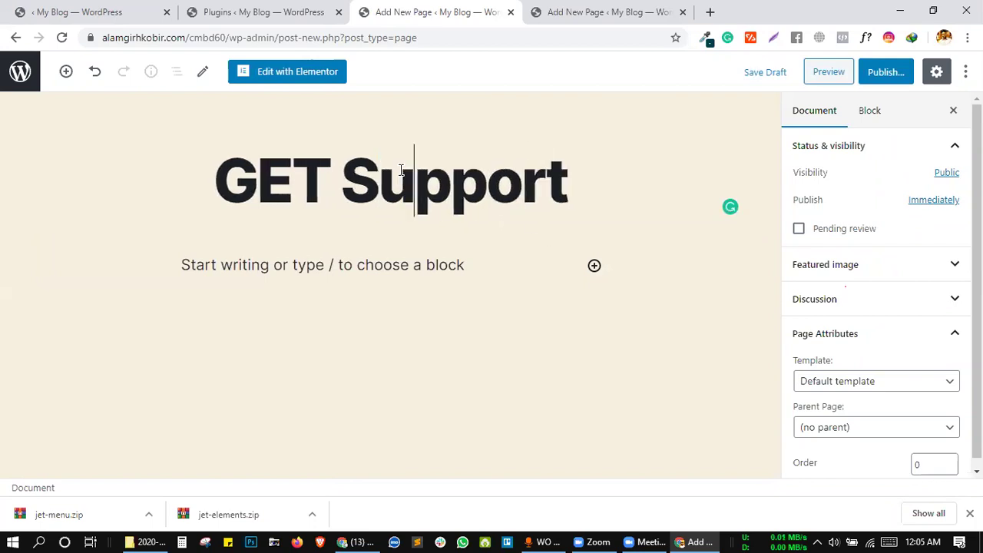
- Publish the GET Support page and return its tab to a refreshed Pages list
left_click(888, 77)
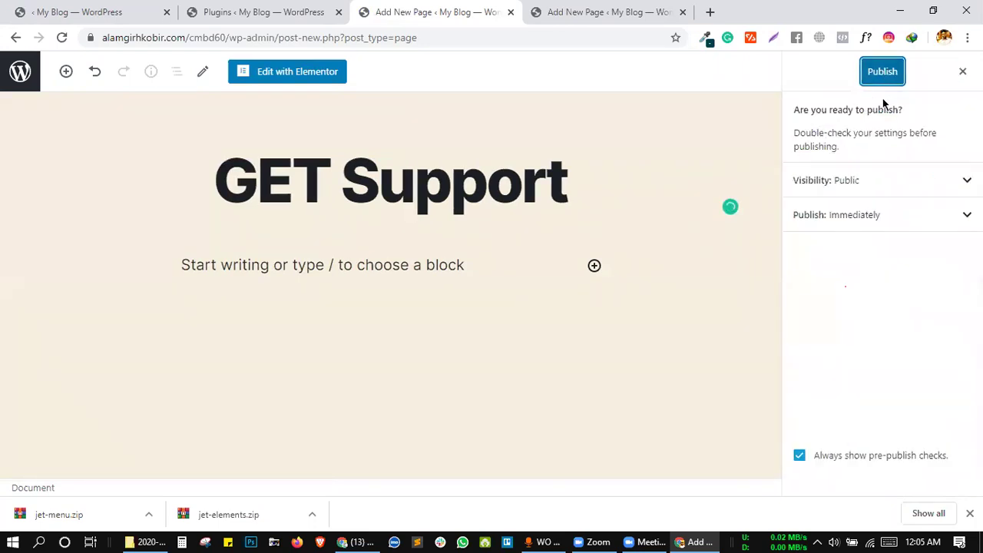
left_click(877, 74)
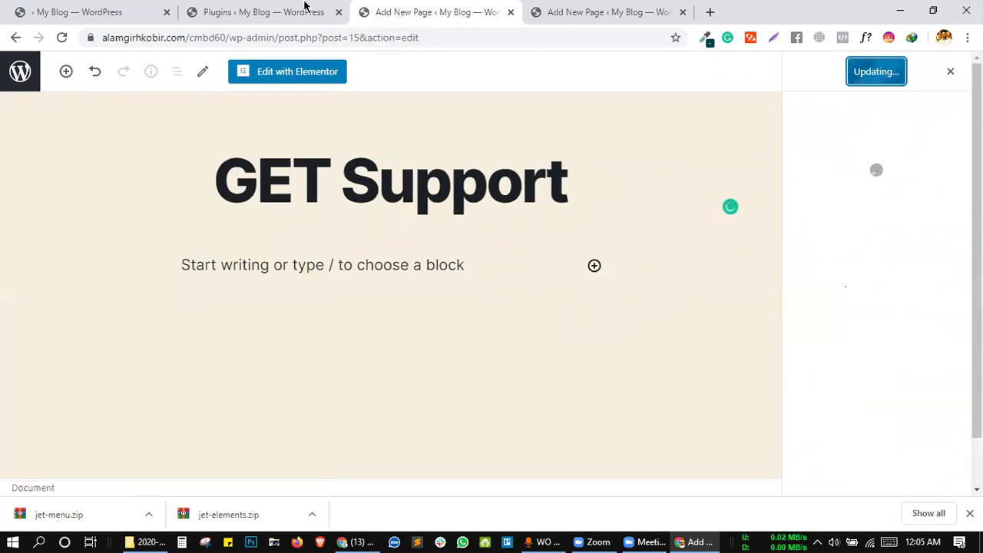
left_click(308, 12)
left_click(407, 11)
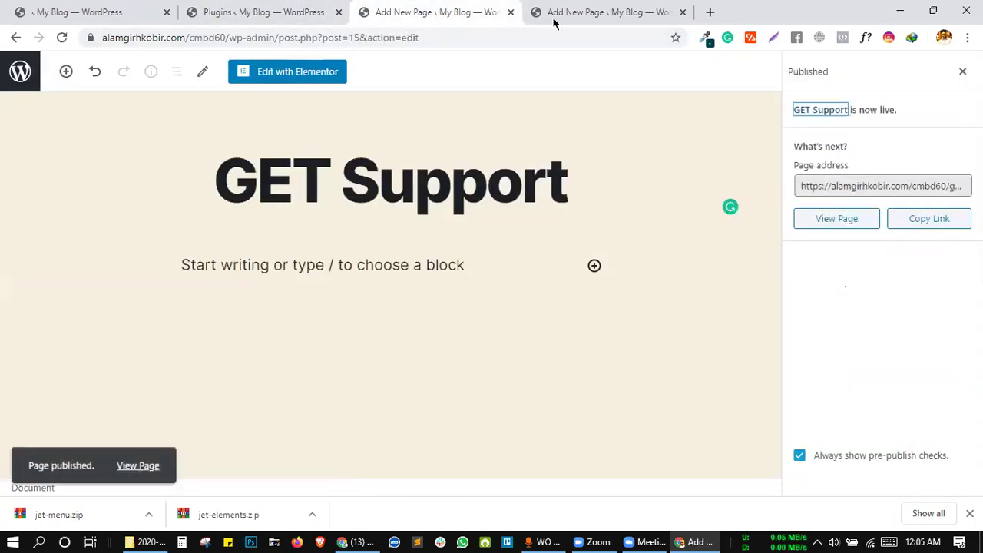
left_click(15, 37)
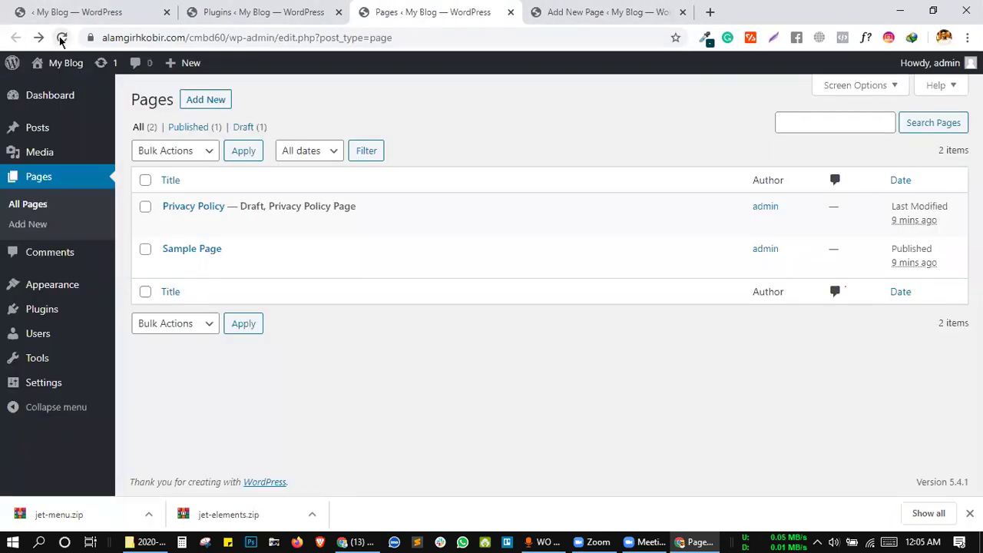
left_click(62, 39)
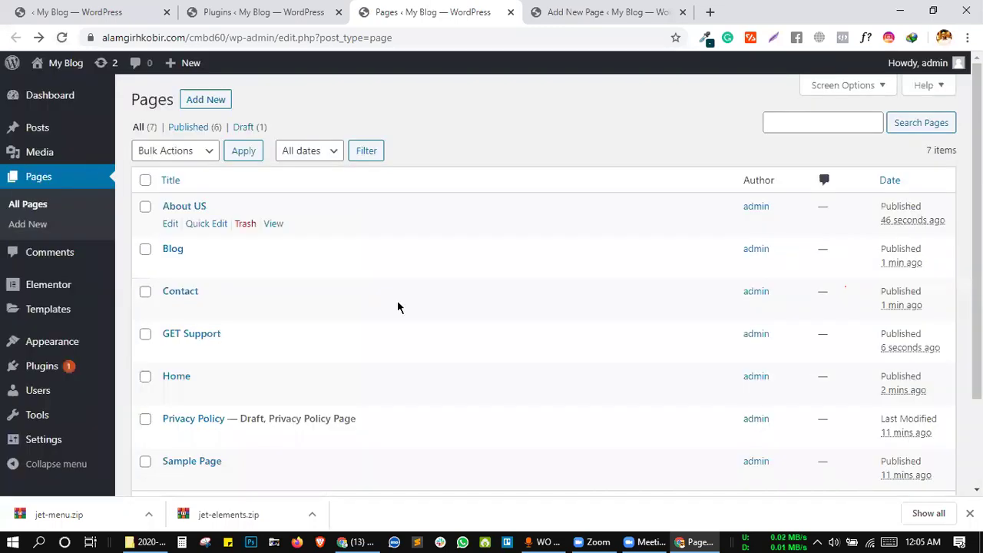
scroll(358, 399, "down", 2)
scroll(238, 275, "up", 2)
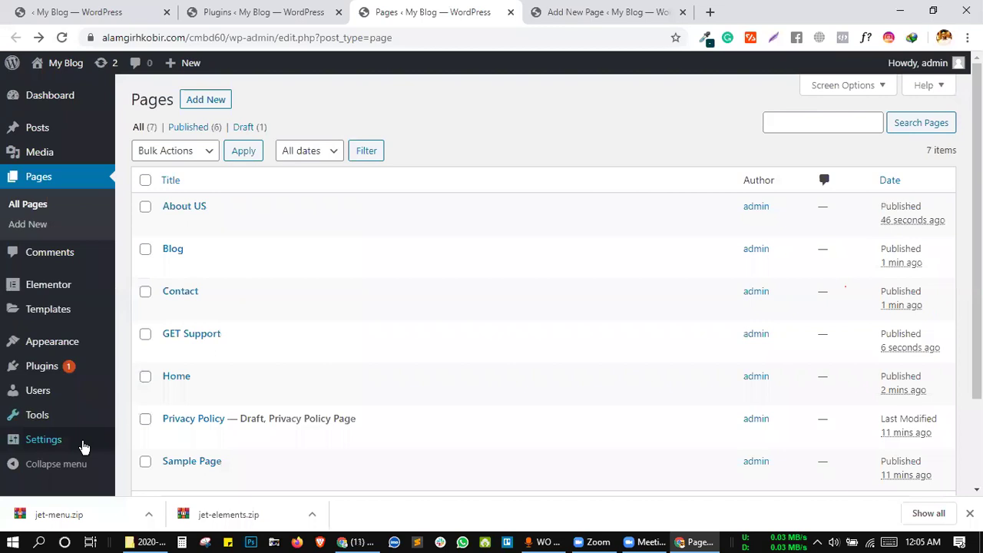
- Upload jet-elements.zip as a new plugin from the Plugins page's browser tab and install it
right_click(82, 441)
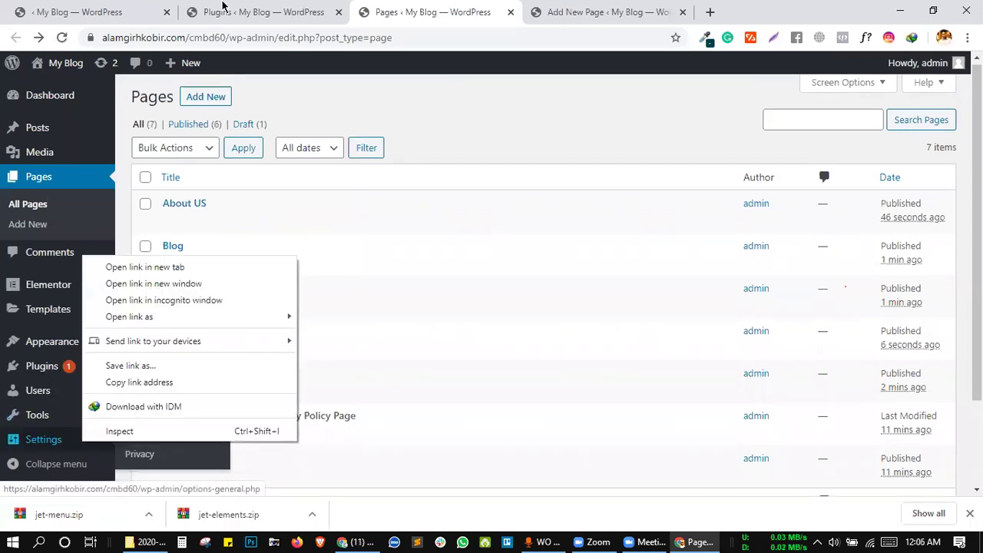
left_click(223, 6)
left_click(207, 99)
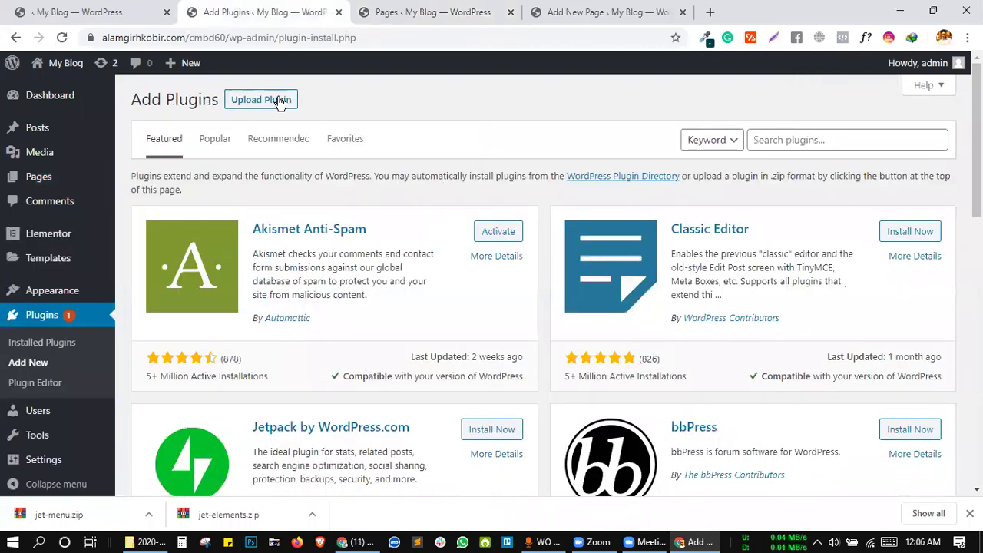
left_click(280, 101)
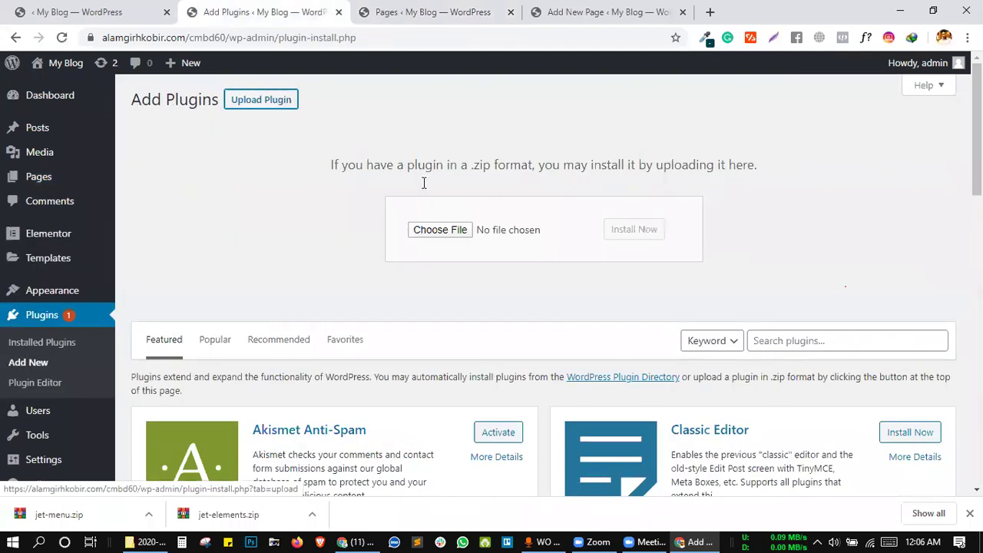
left_click(448, 233)
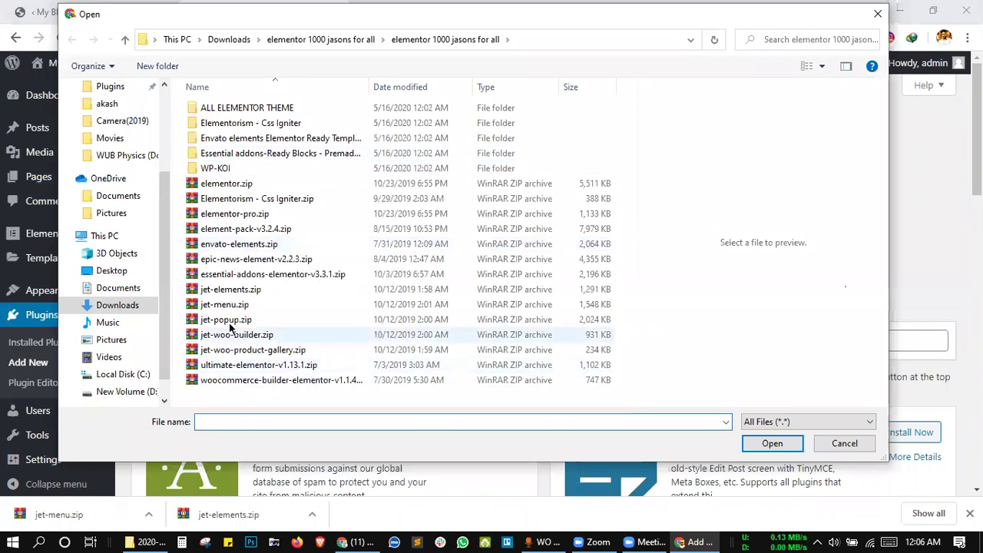
left_click(232, 290)
left_click(770, 443)
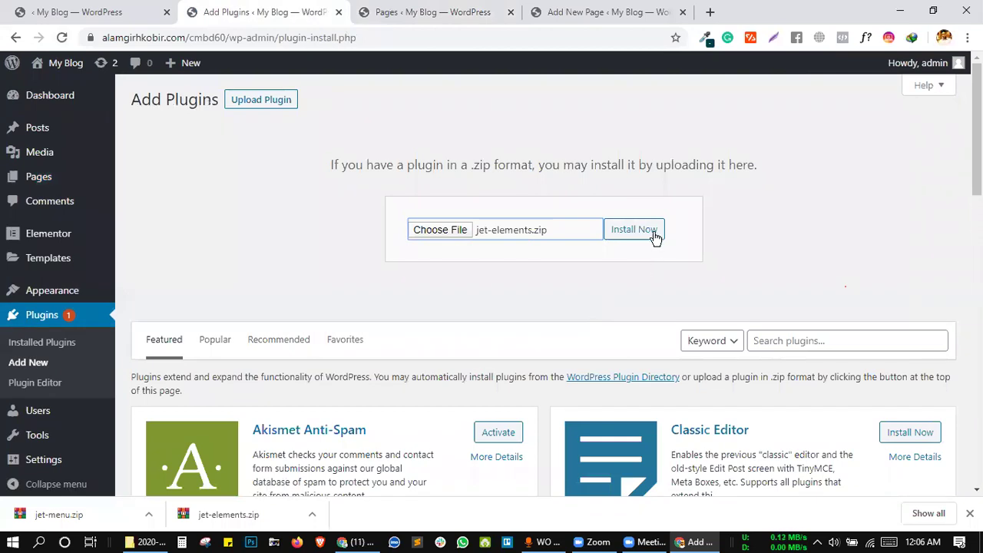
left_click(653, 235)
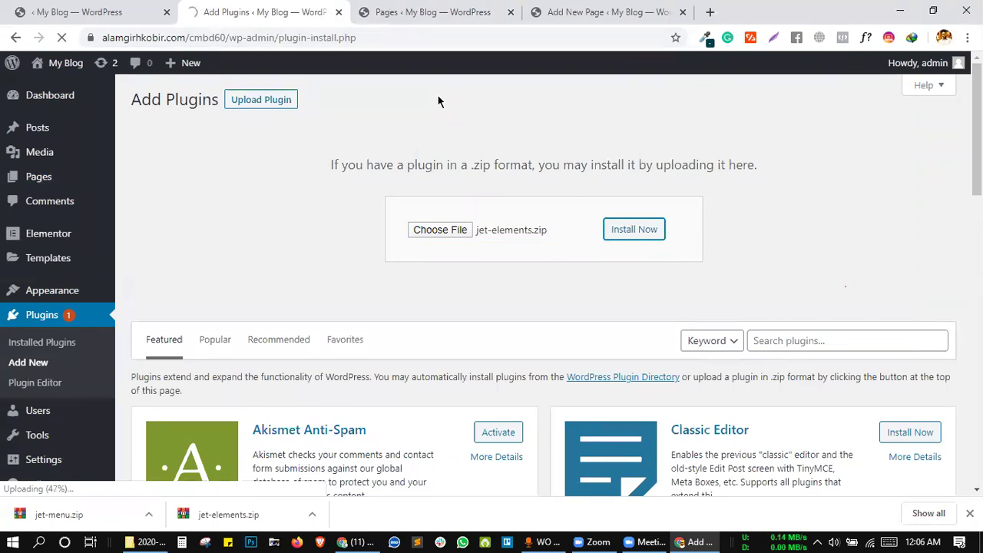
- Activate the plugin installed from jet-elements.zip and go back to the Pages list's browser tab
left_click(430, 10)
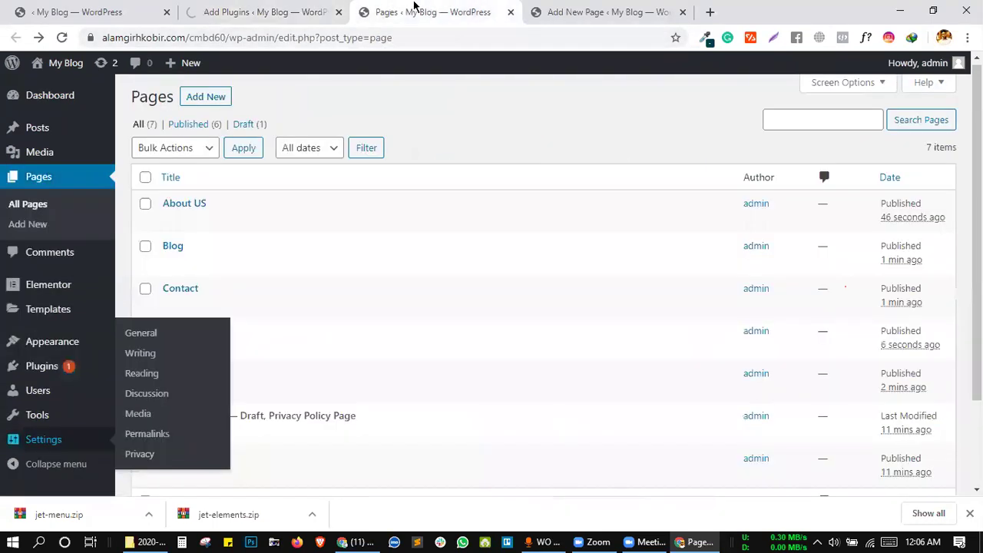
left_click(300, 10)
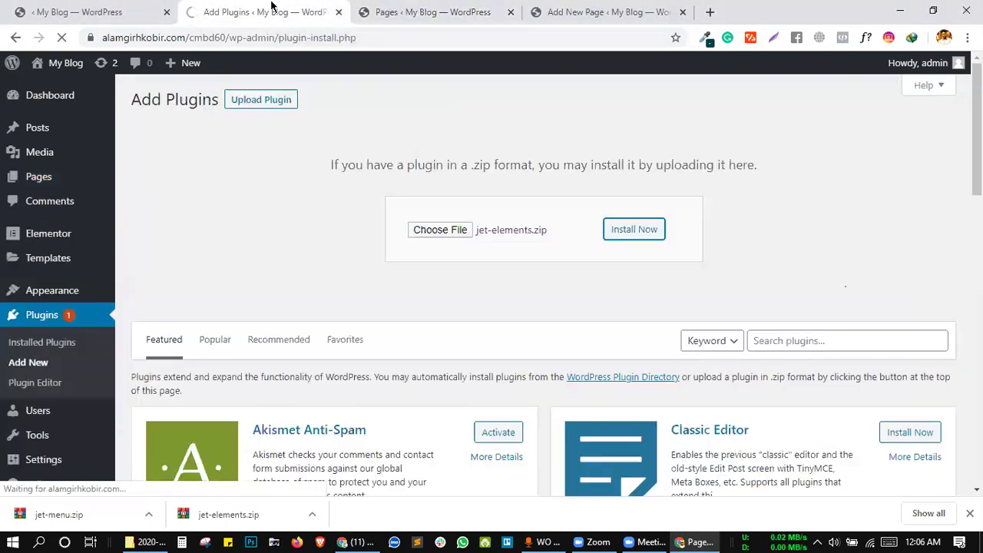
left_click(272, 9)
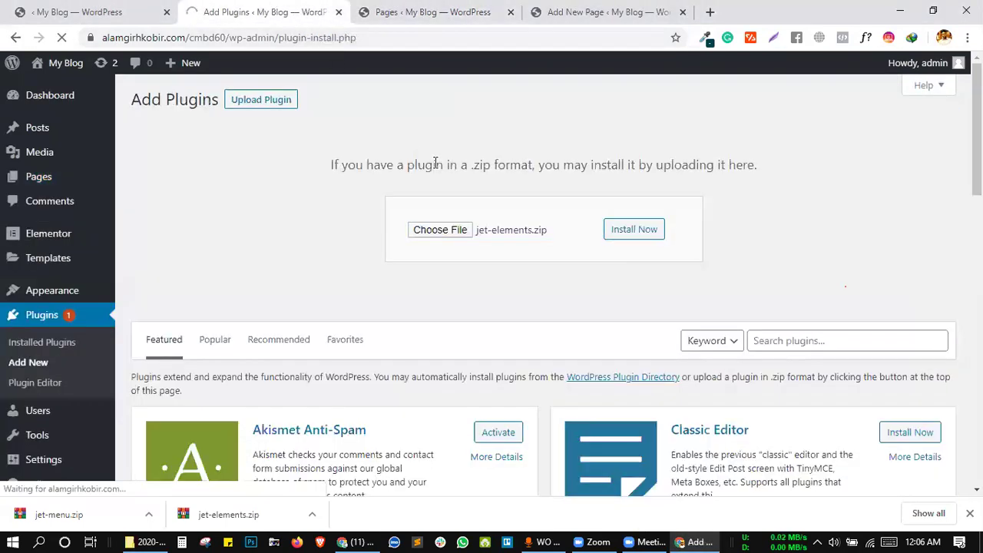
left_click(178, 201)
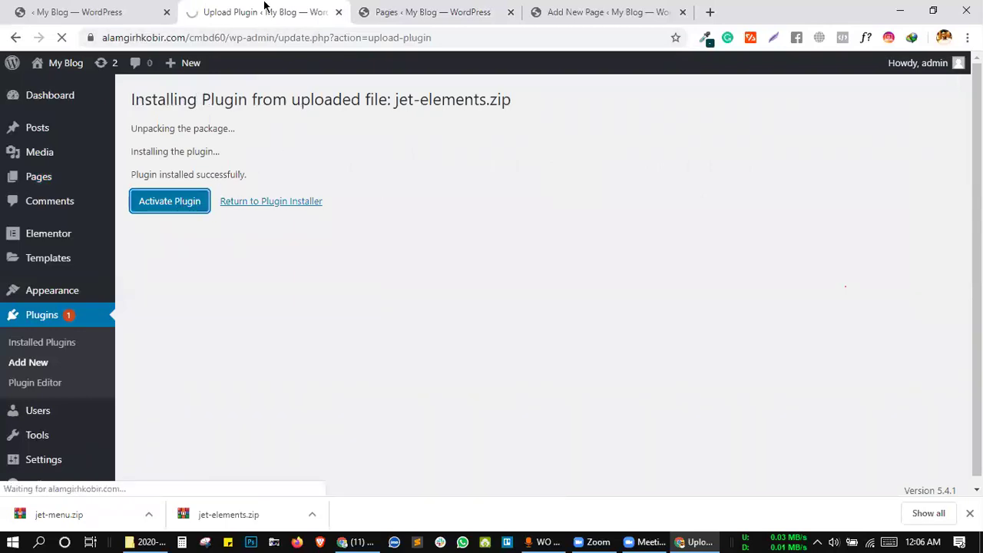
left_click(475, 9)
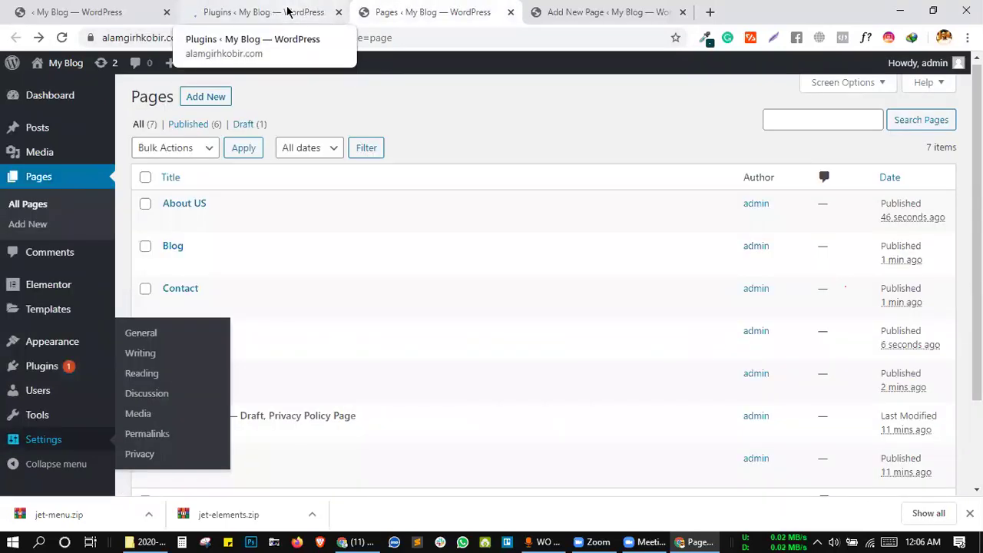
left_click(292, 10)
left_click(390, 7)
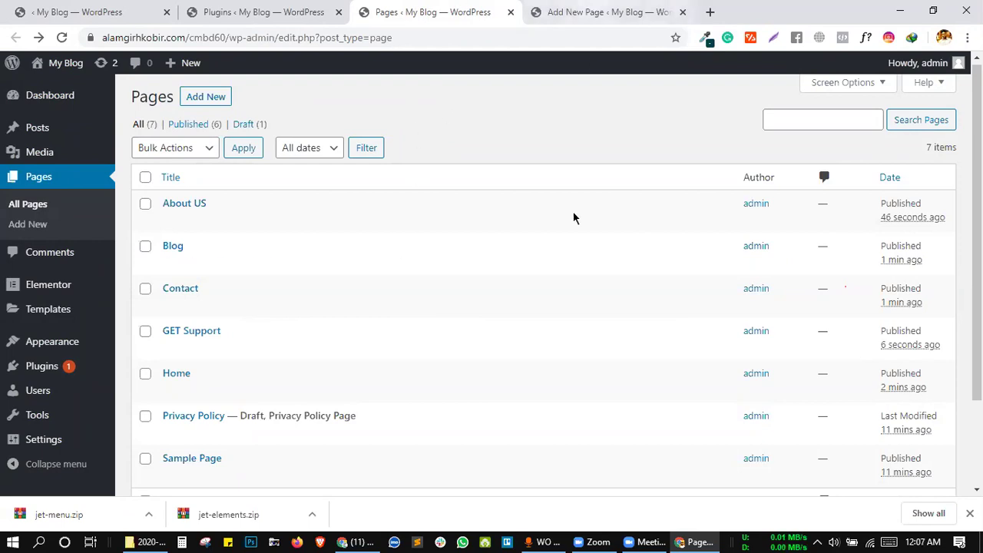
- Upload jet-menu.zip as a new plugin from the Plugins page's browser tab and install it
left_click(264, 14)
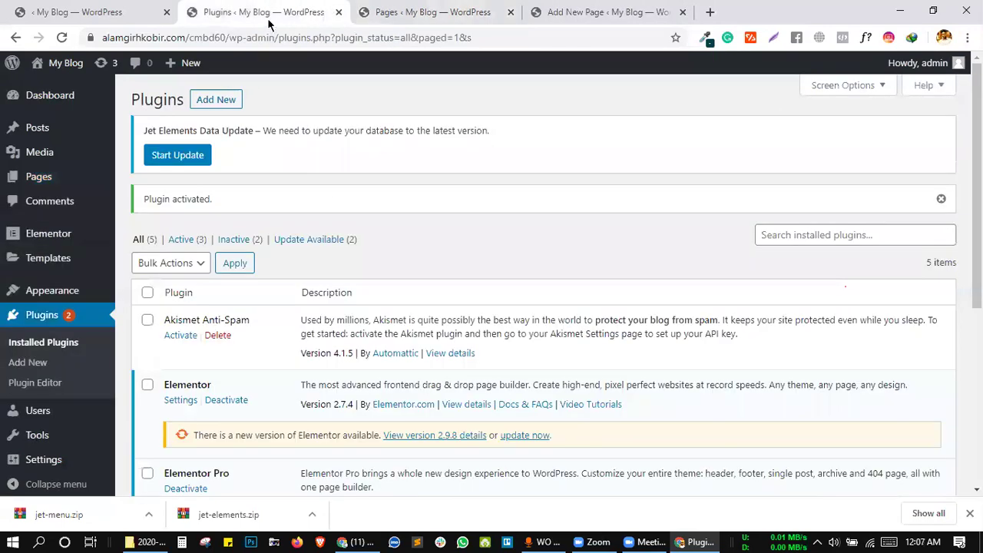
left_click(209, 100)
scroll(354, 283, "down", 4)
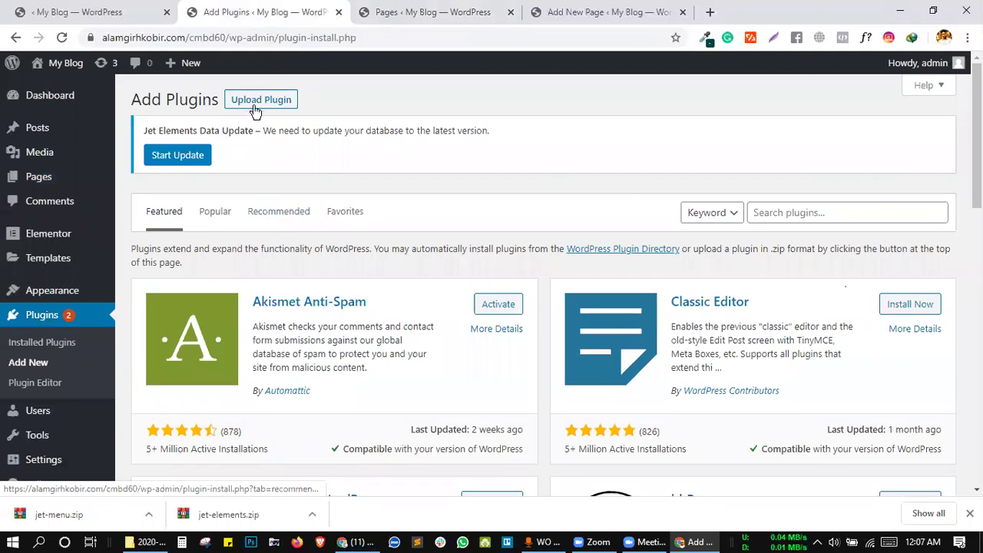
left_click(258, 102)
left_click(456, 310)
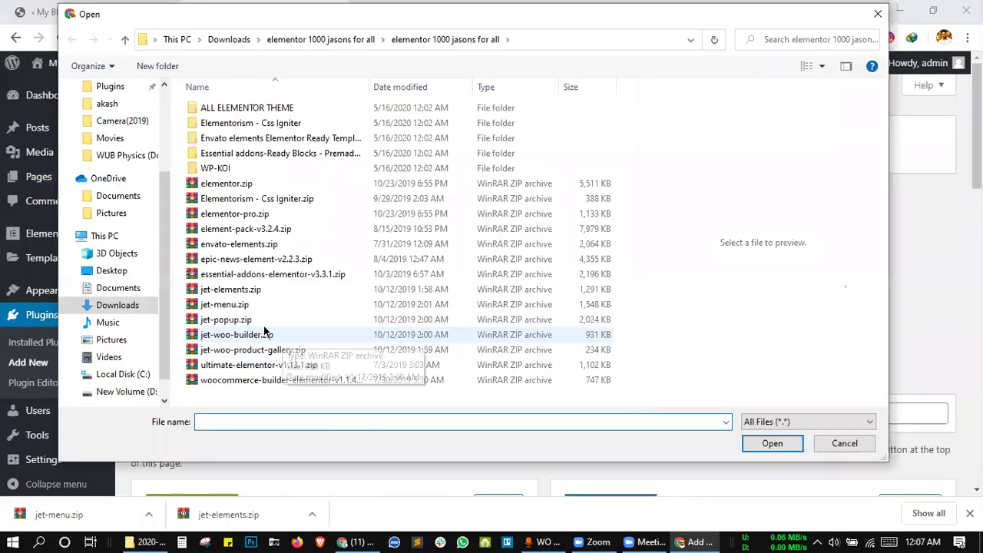
left_click(225, 305)
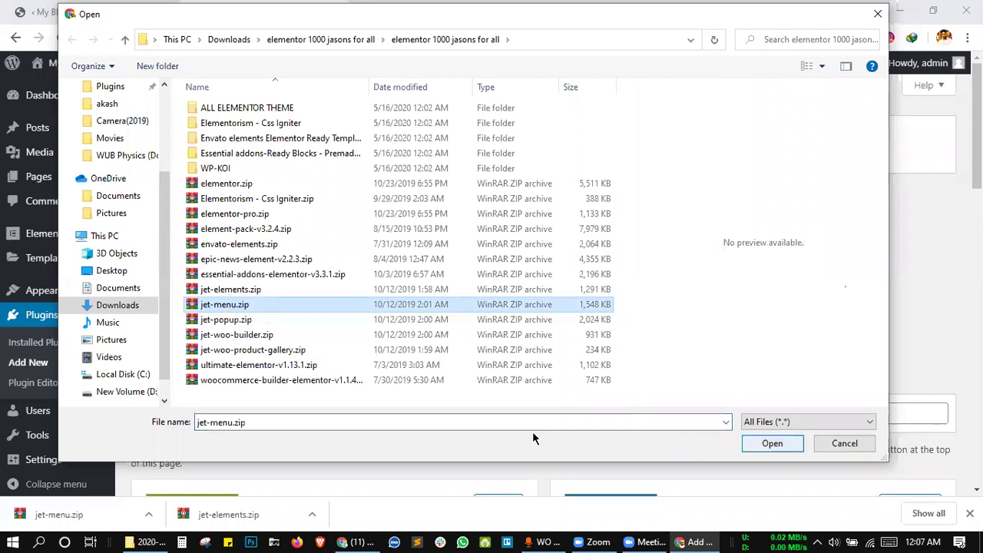
key("Return")
left_click(622, 311)
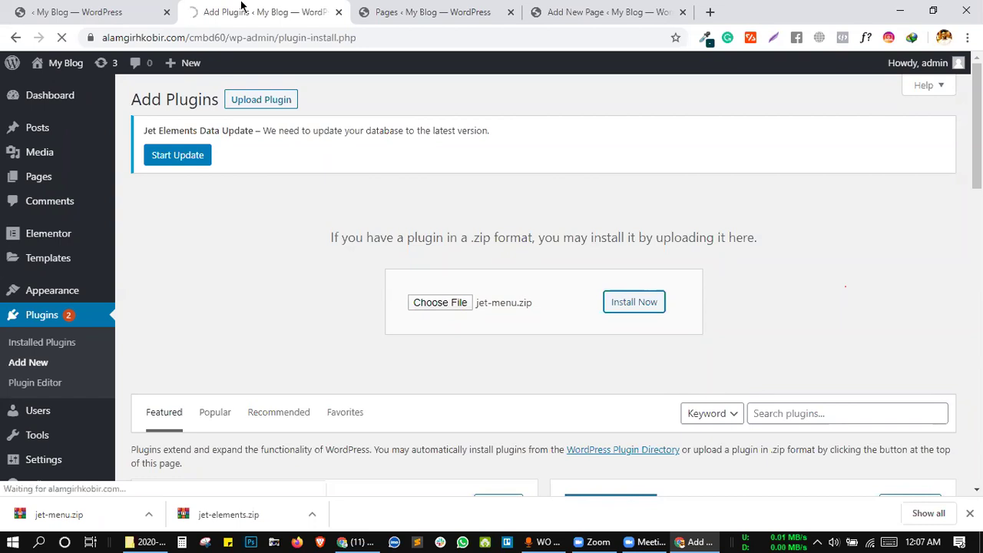
- Open the Home page for editing from the Pages list and activate the plugin installed from jet-menu.zip
left_click(371, 10)
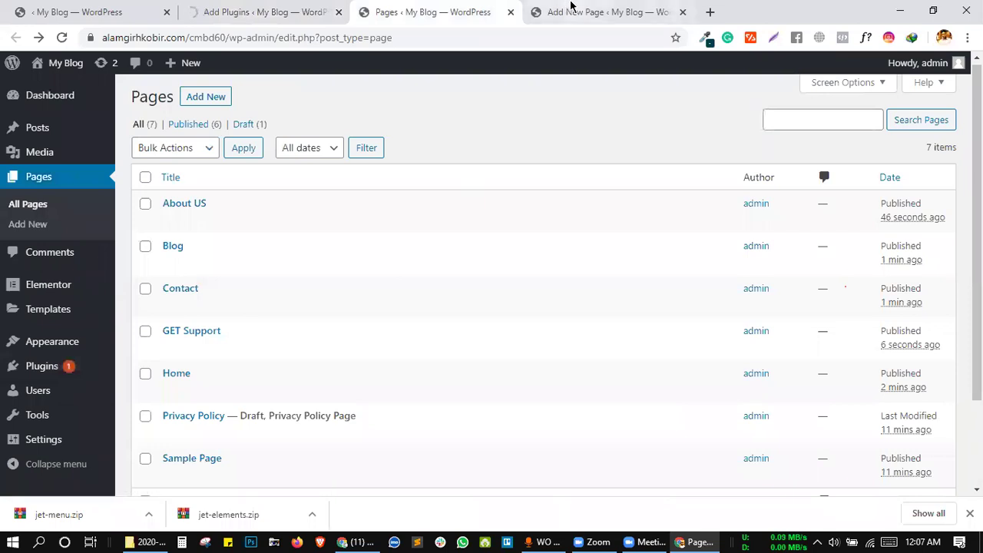
left_click(567, 10)
left_click(413, 9)
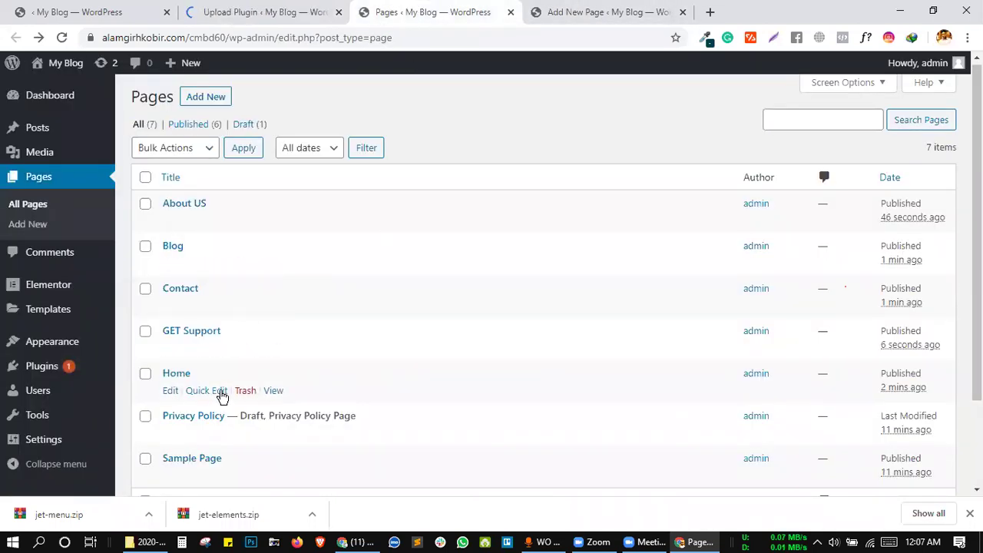
left_click(165, 396)
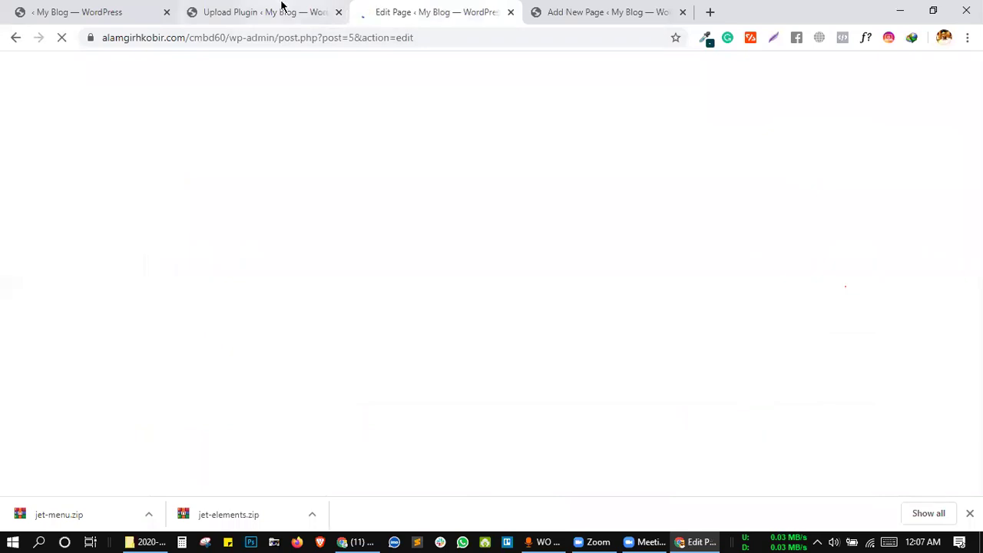
left_click(281, 11)
left_click(176, 264)
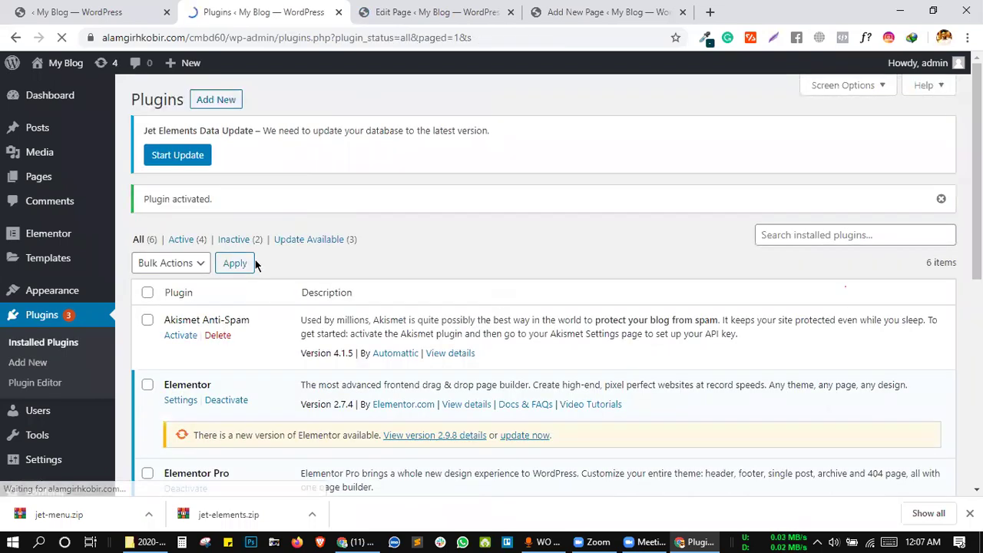
- Update the JetElements For Elementor plugin to version 2.2.14 from the installed plugins list
scroll(242, 375, "down", 4)
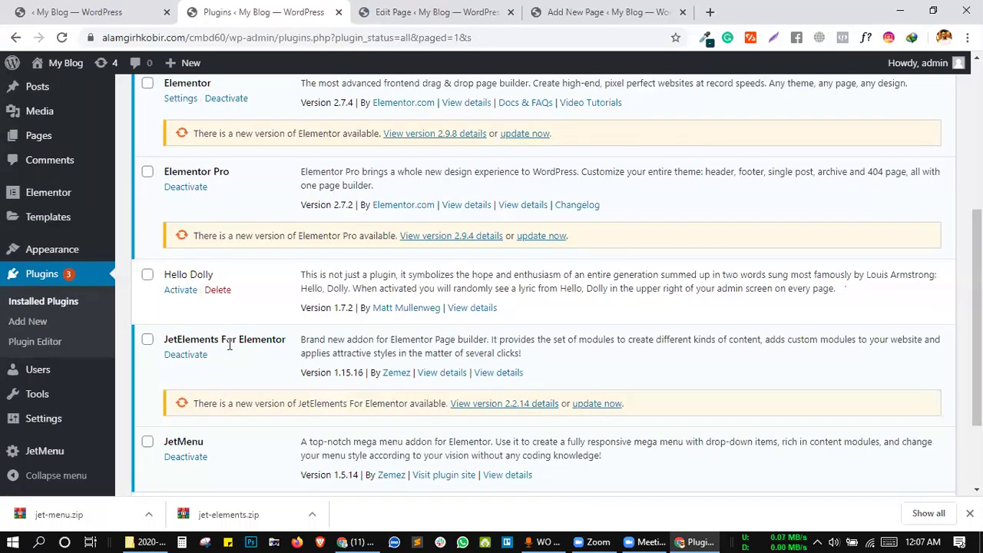
scroll(234, 342, "down", 1)
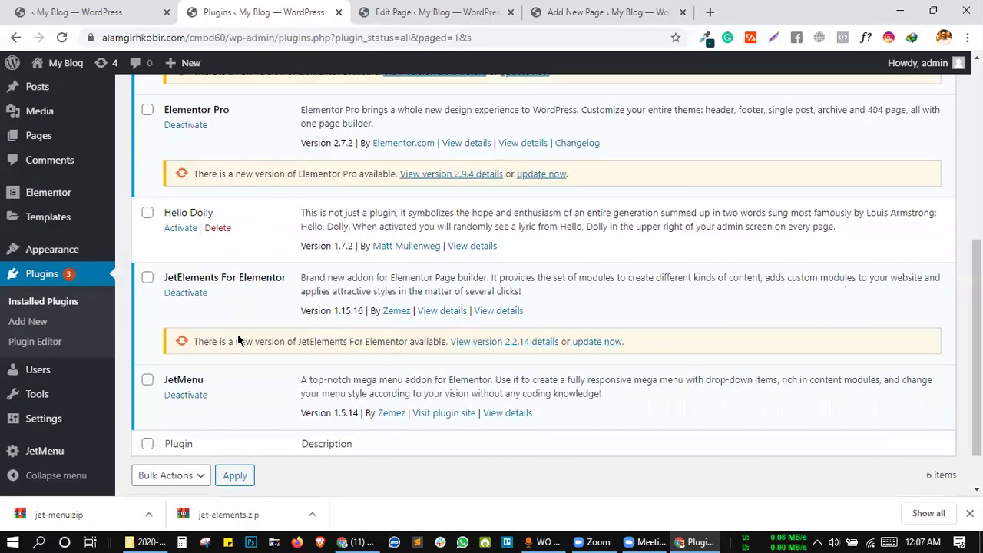
left_click(596, 342)
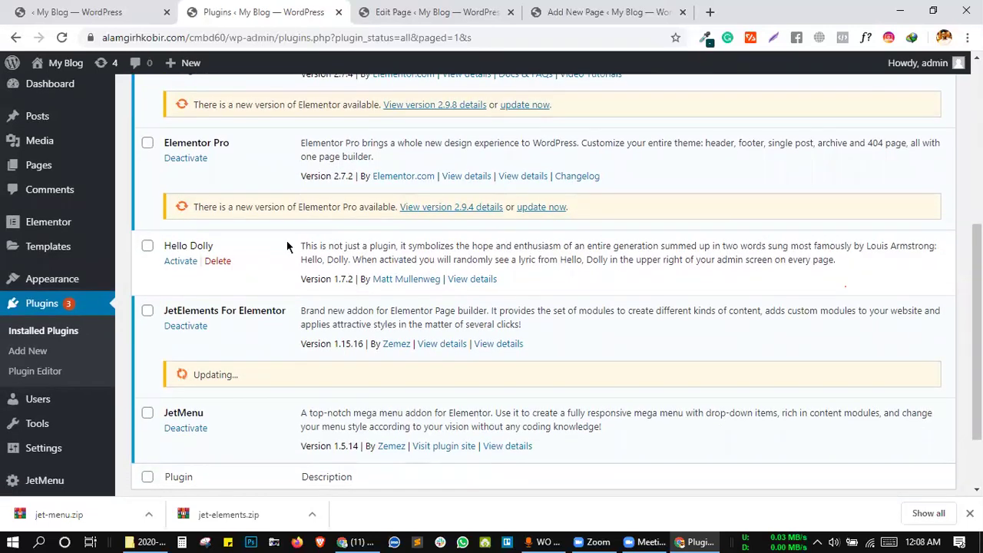
scroll(287, 246, "up", 2)
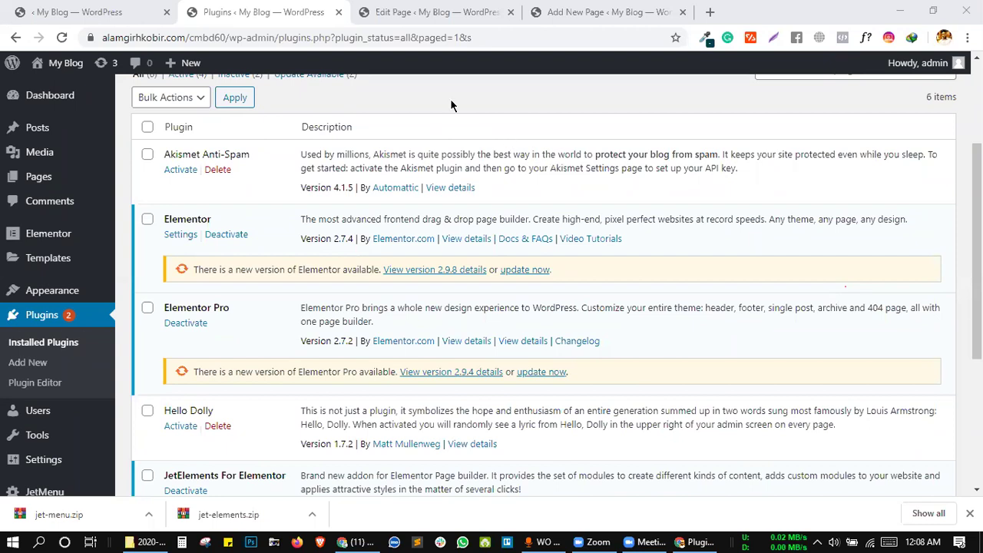
- Open the Home page in the Elementor editor and insert the Homepage – Restaurant page template from the library
left_click(430, 12)
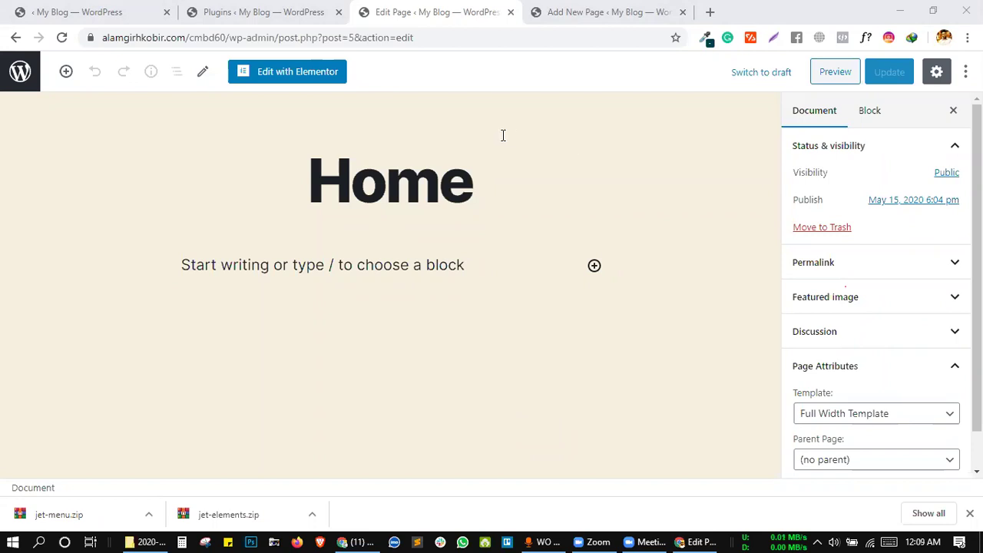
left_click(332, 80)
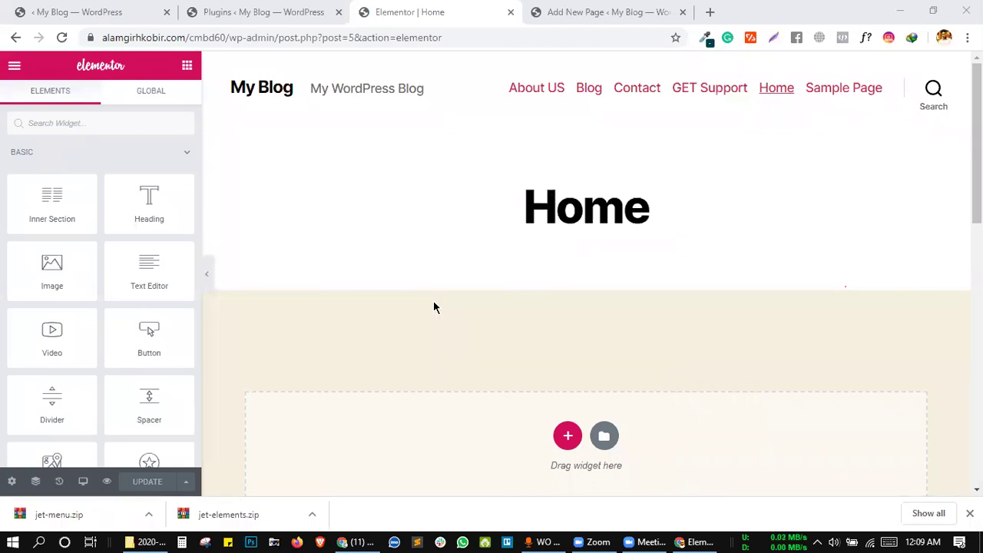
left_click(604, 435)
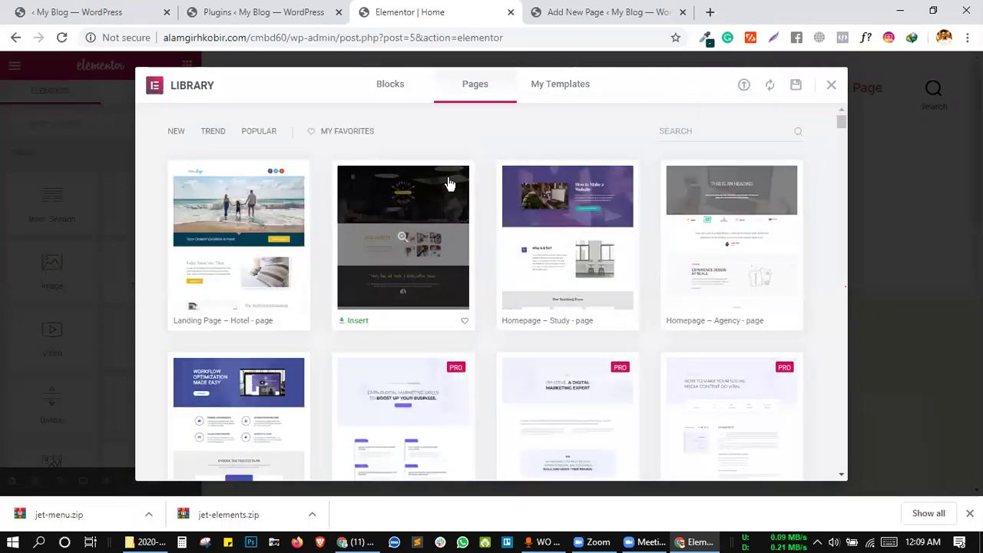
left_click(359, 322)
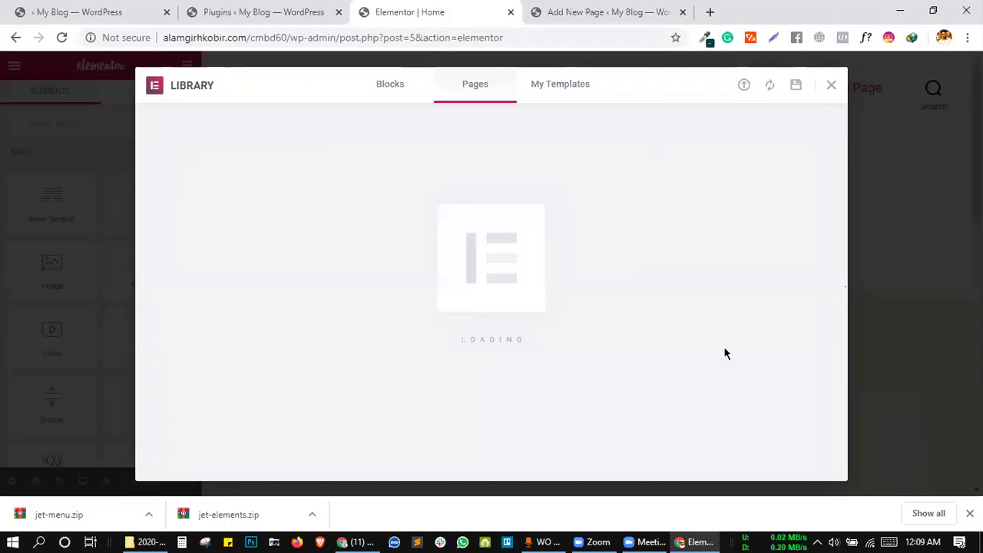
left_click(970, 513)
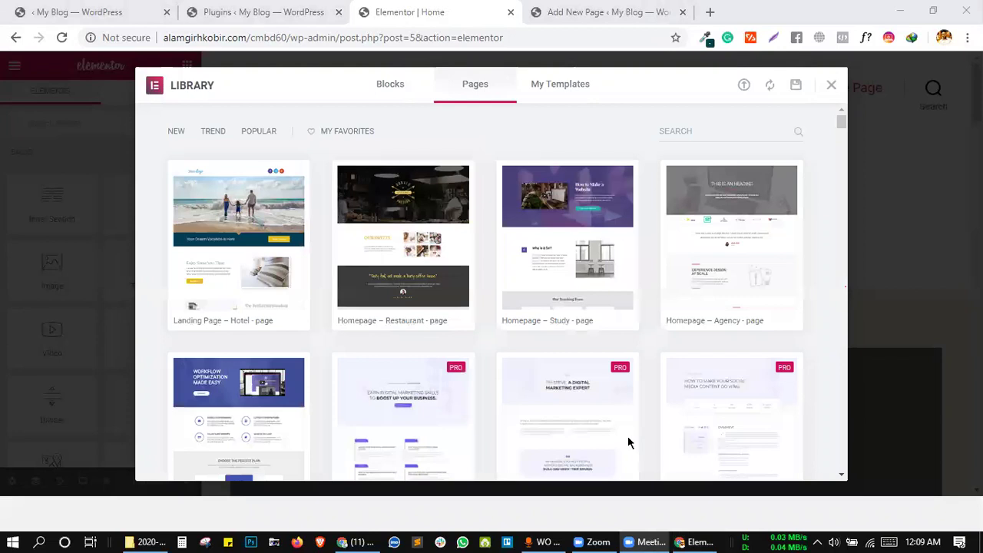
key("Escape")
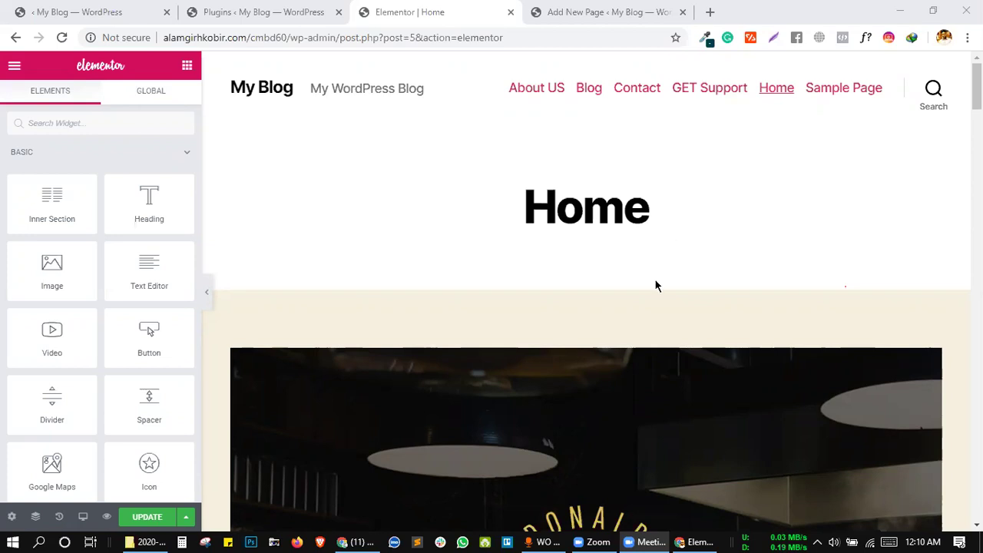
- Set the Home page's layout to Elementor Canvas in its page settings
left_click(12, 519)
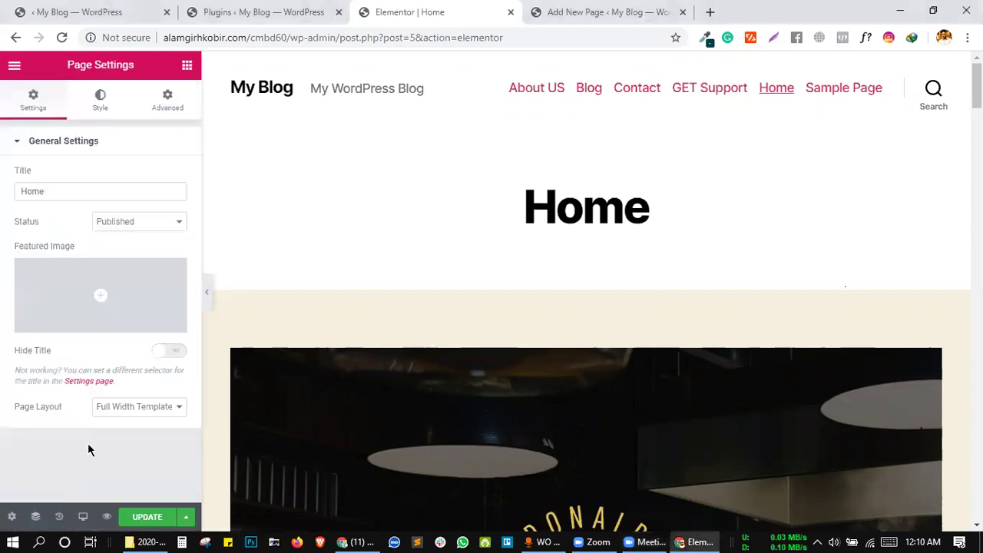
left_click(149, 411)
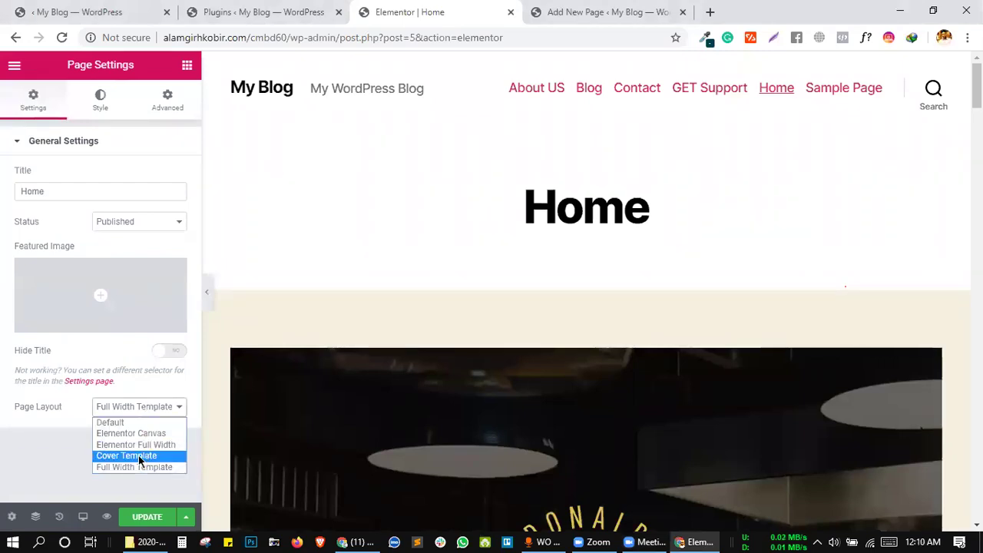
left_click(135, 435)
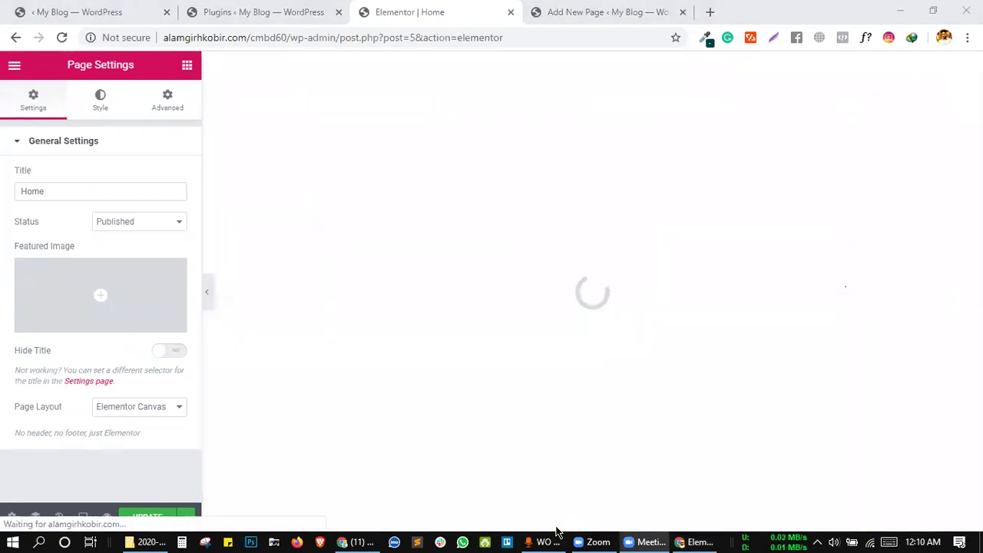
- Capture the meeting's Participants window, outline its title, the More option and the User row in red, and discard the capture
key("Print")
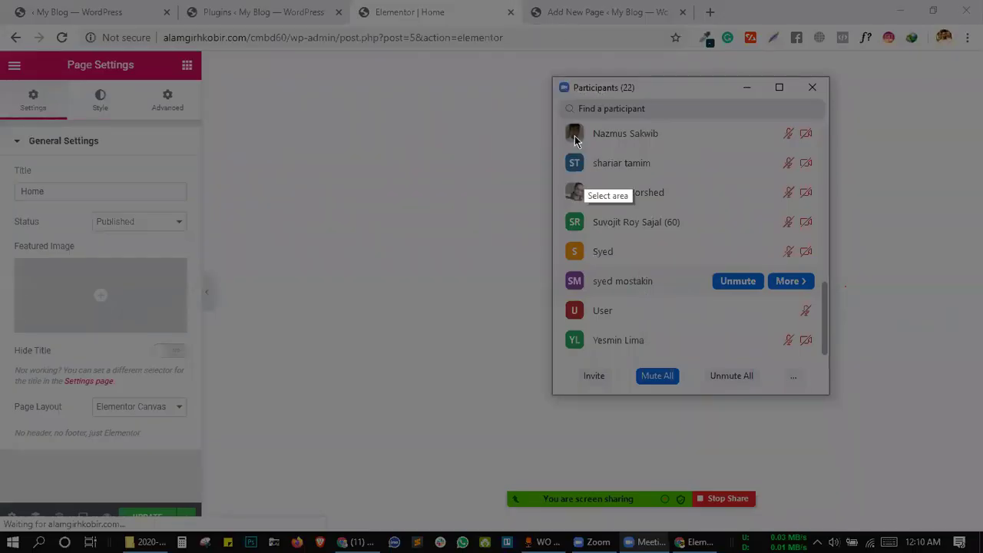
left_click_drag(540, 62, 672, 172)
left_click_drag(818, 359, 850, 407)
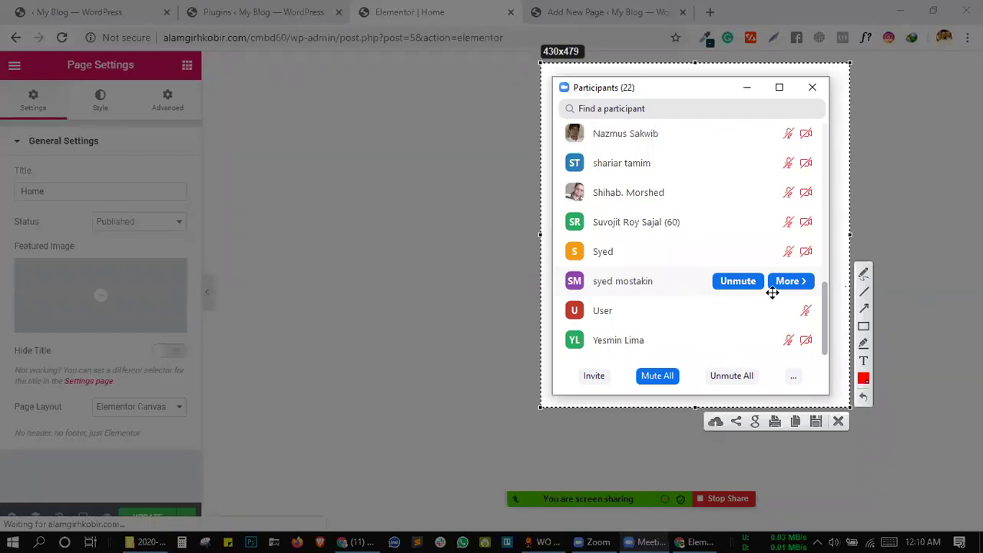
left_click(864, 327)
left_click_drag(766, 266, 829, 302)
left_click_drag(548, 64, 655, 102)
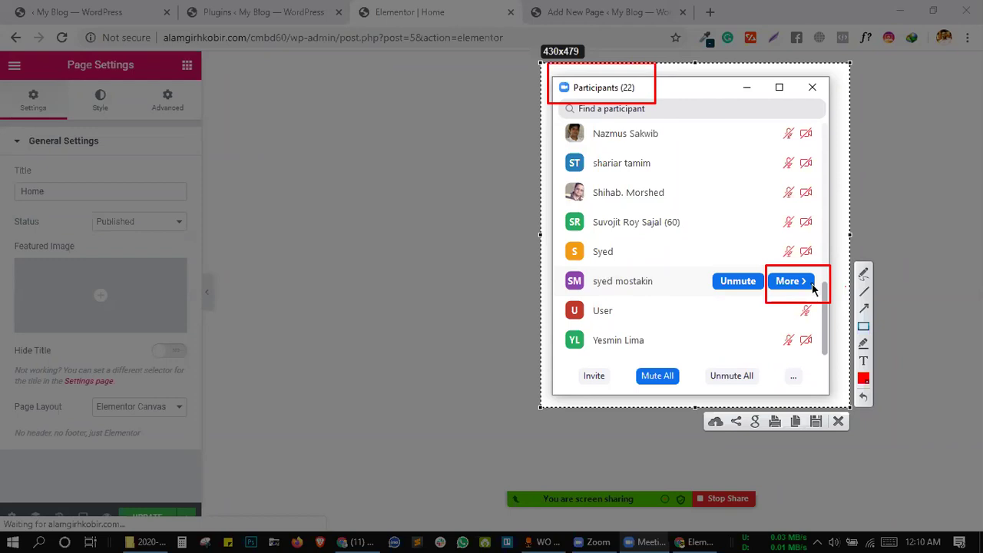
left_click_drag(804, 274, 804, 275)
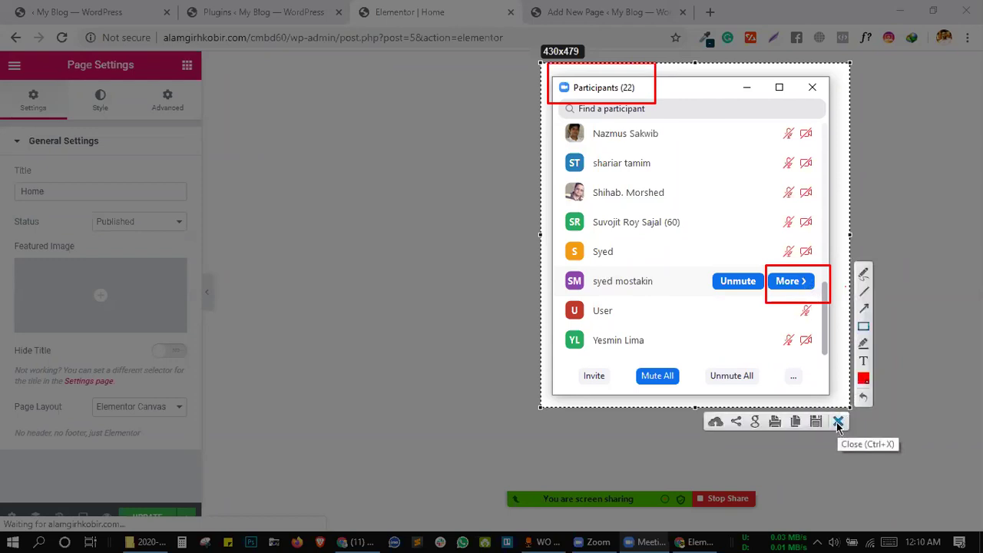
left_click_drag(558, 306, 655, 324)
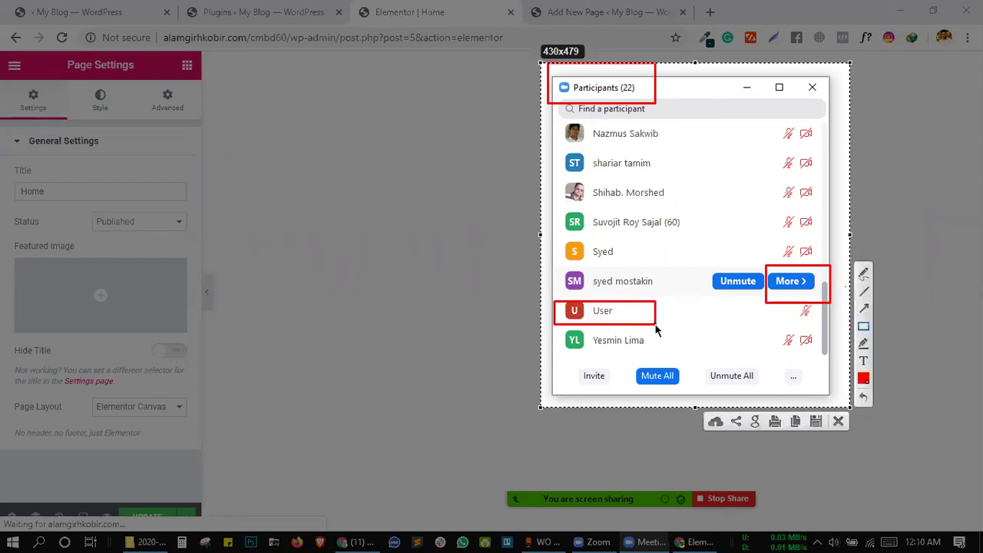
left_click(840, 422)
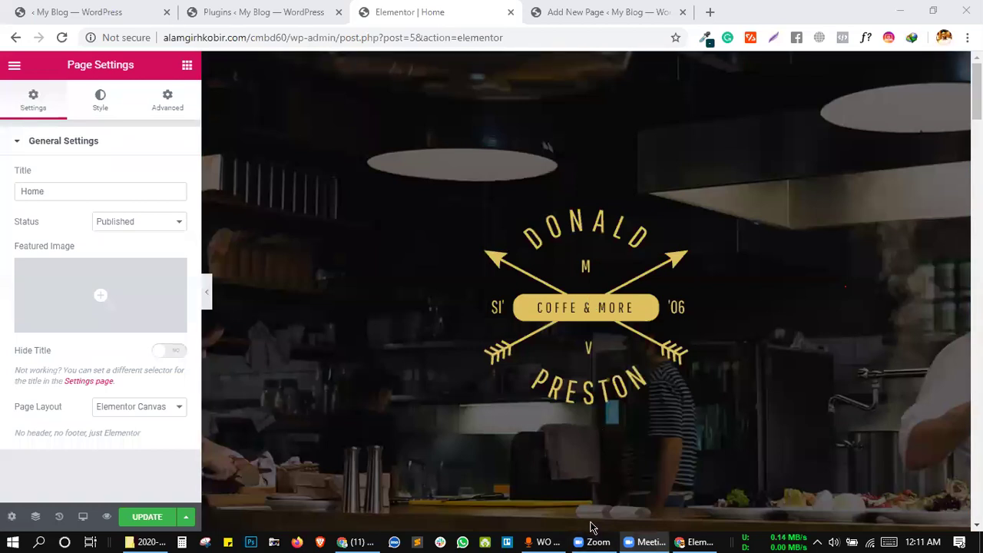
- Capture the meeting's sharing toolbar, outline the Participants control in red, and discard the capture
mouse_move(579, 503)
left_click_drag(507, 437, 763, 514)
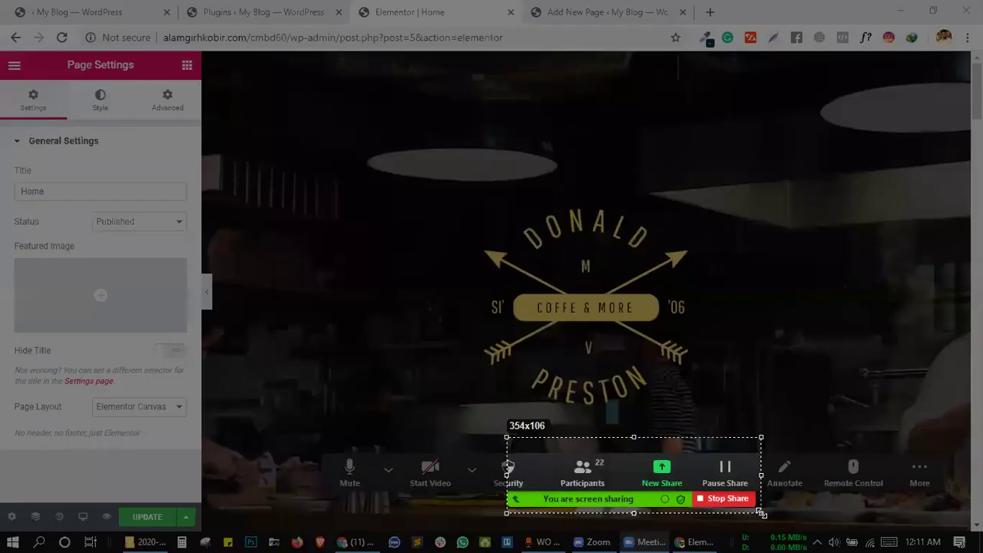
left_click(777, 433)
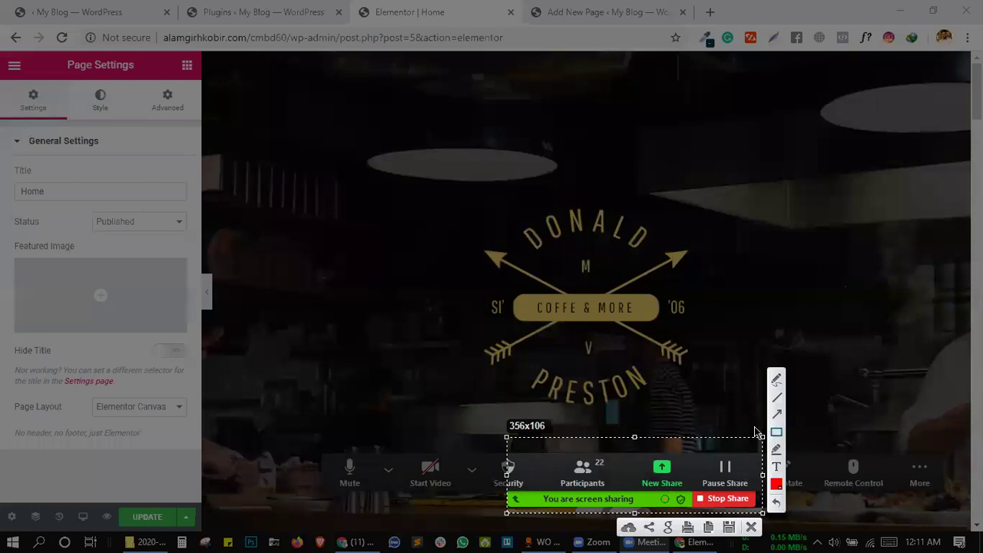
mouse_move(560, 446)
left_mouse_down()
mouse_move(621, 494)
mouse_move(620, 508)
left_mouse_up()
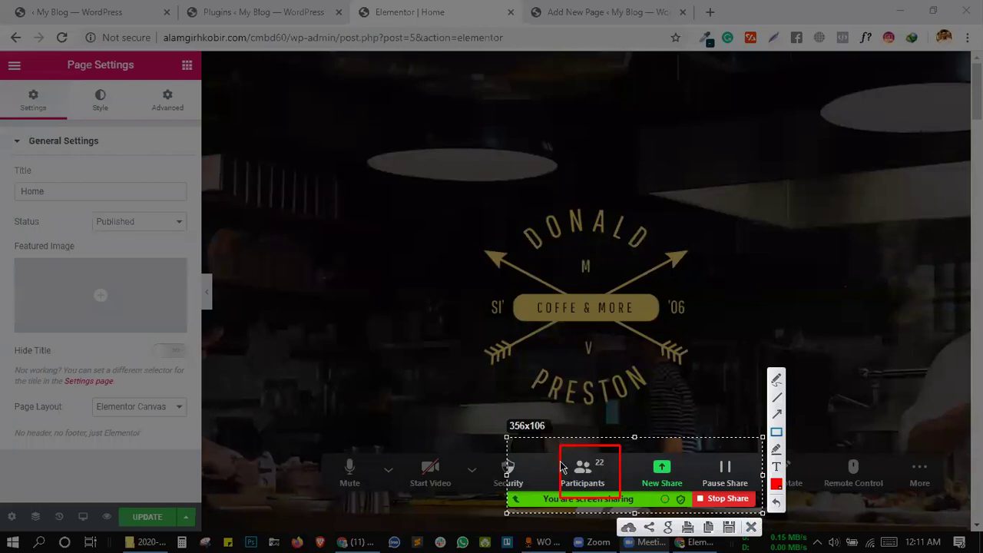
left_click(751, 527)
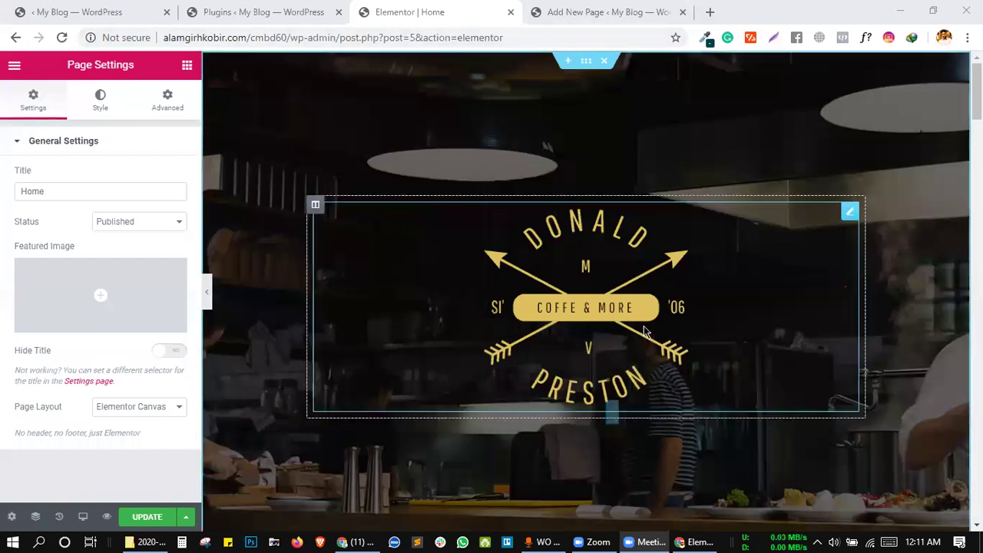
- Look through the inserted restaurant template's sections and update the Home page to save it
scroll(926, 366, "down", 15)
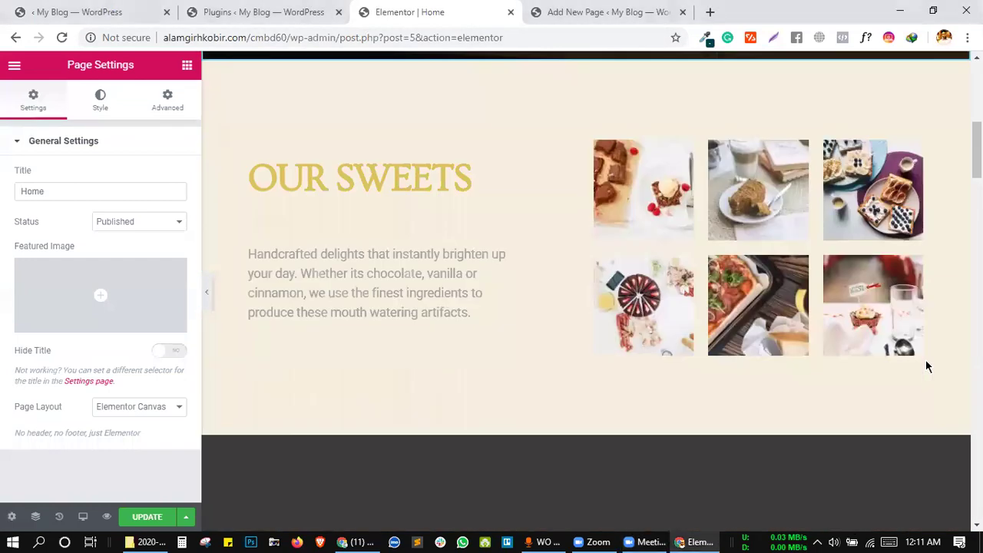
scroll(926, 360, "down", 10)
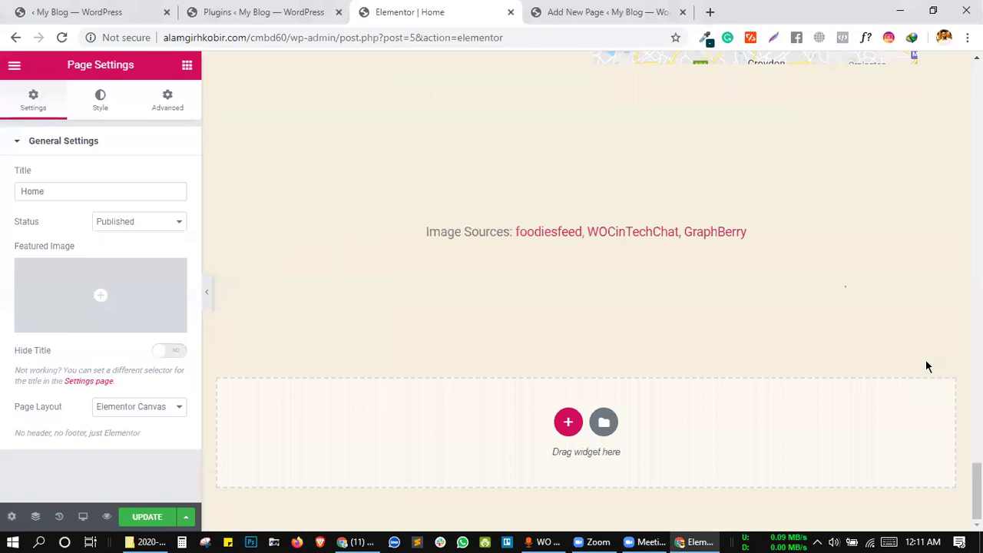
scroll(926, 361, "up", 8)
scroll(926, 360, "up", 5)
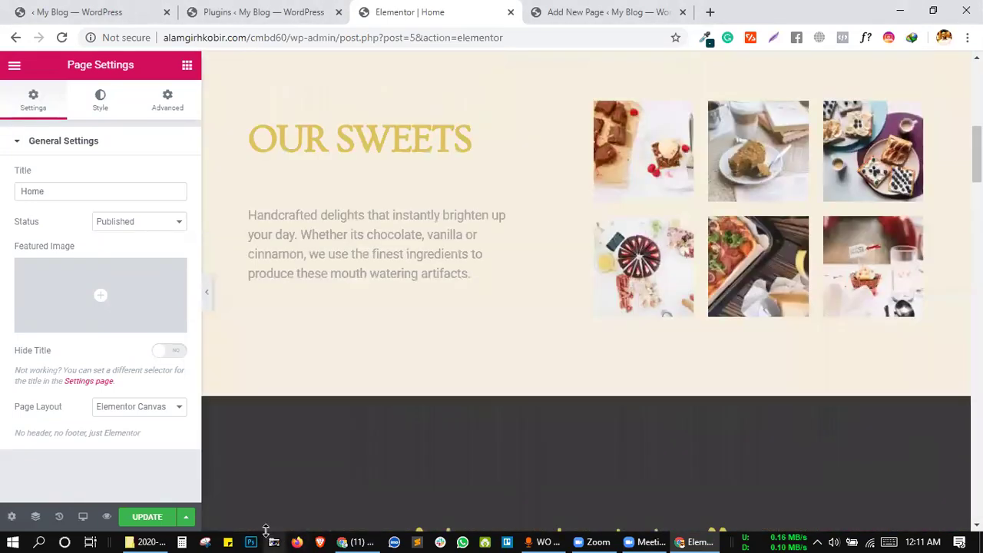
left_click(154, 520)
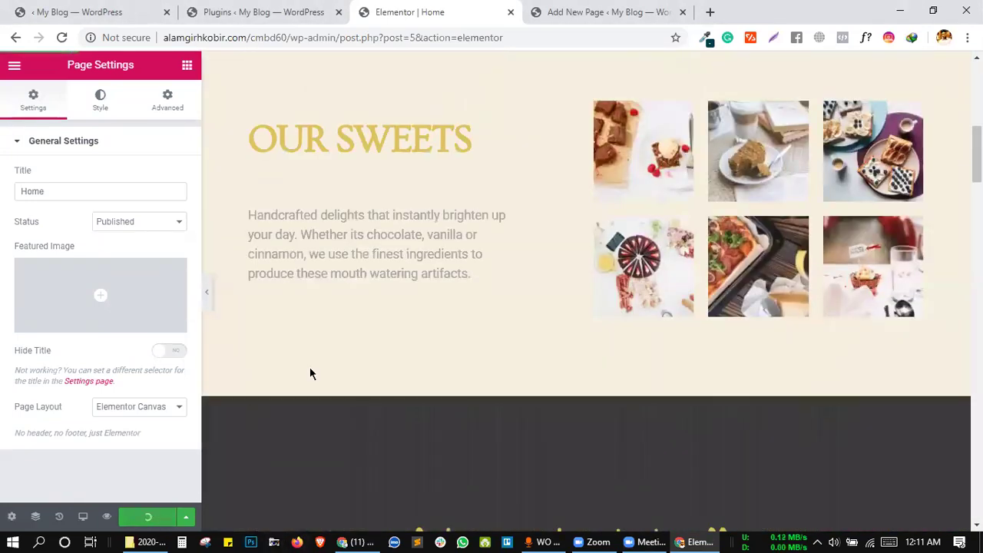
- Go back to the Plugins page's browser tab and examine the installed plugins, including the Hello Dolly description
left_click(307, 11)
left_click(104, 9)
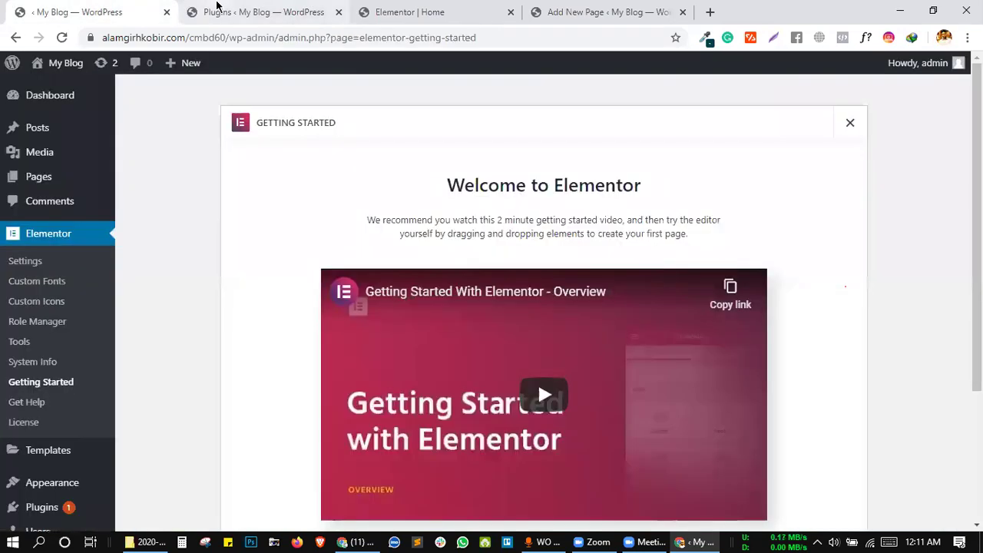
left_click(192, 11)
scroll(814, 398, "down", 4)
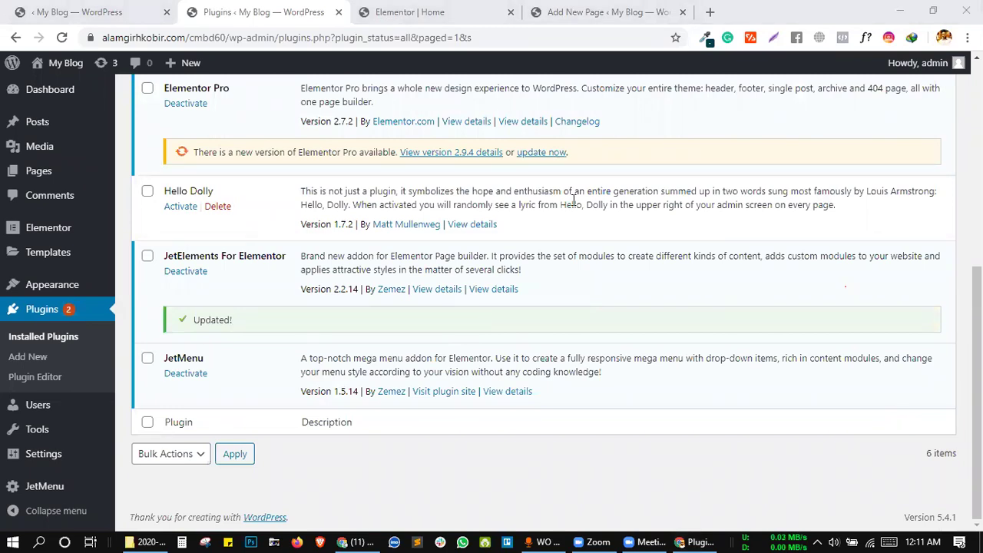
left_click(519, 217)
left_click_drag(300, 192, 784, 215)
left_click(769, 212)
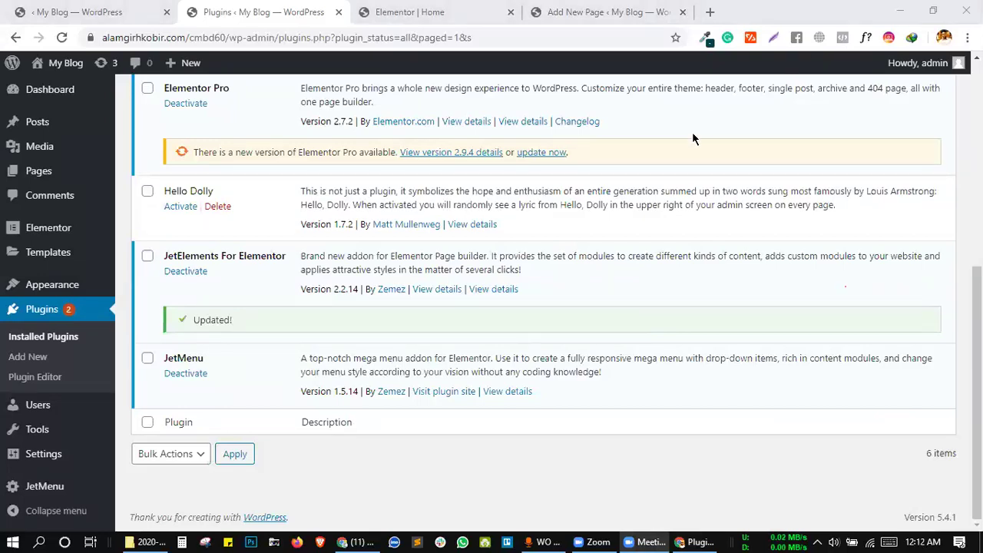
left_click(627, 216)
scroll(270, 249, "up", 3)
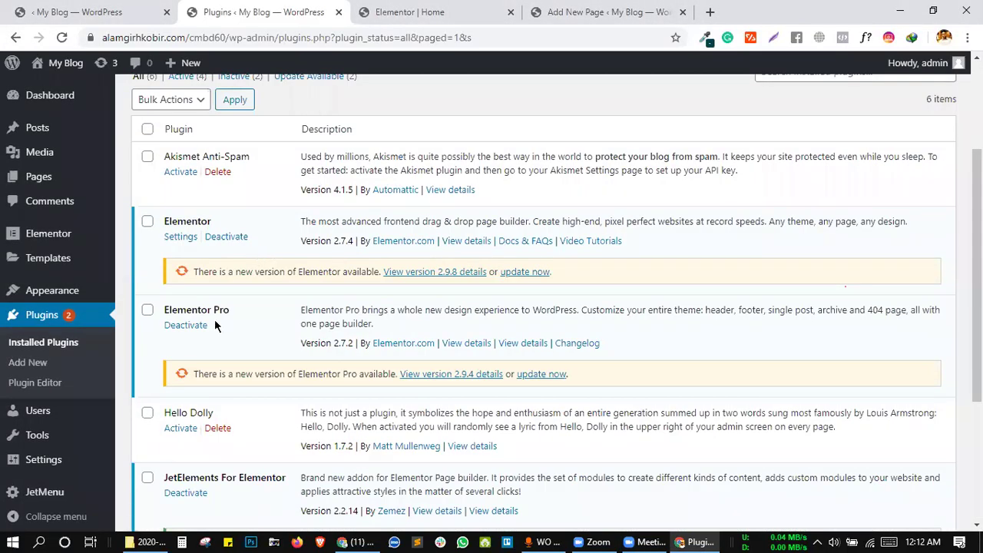
scroll(217, 353, "down", 3)
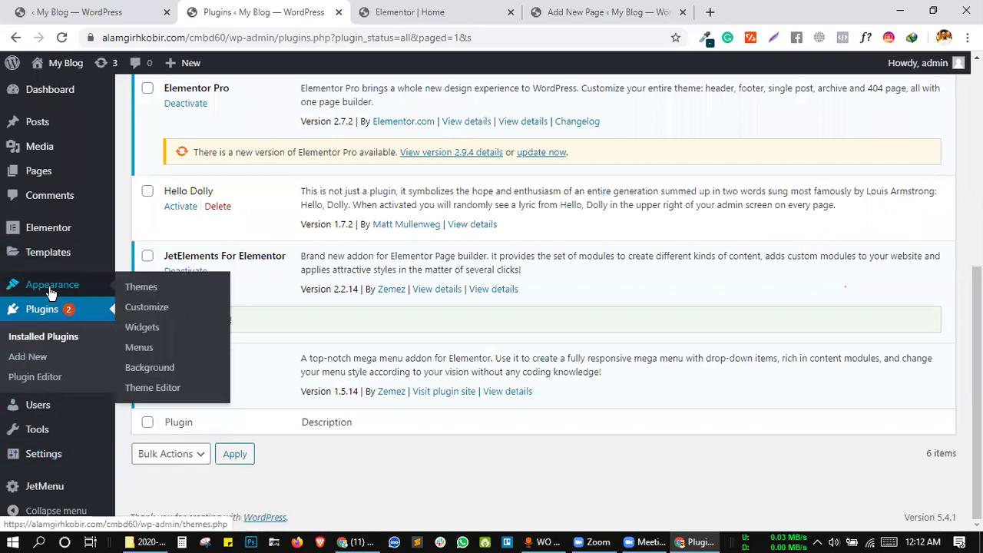
- Open the Themes page, return to the Home page's Elementor editor, and add a two-column section above the hero section
left_click(19, 286)
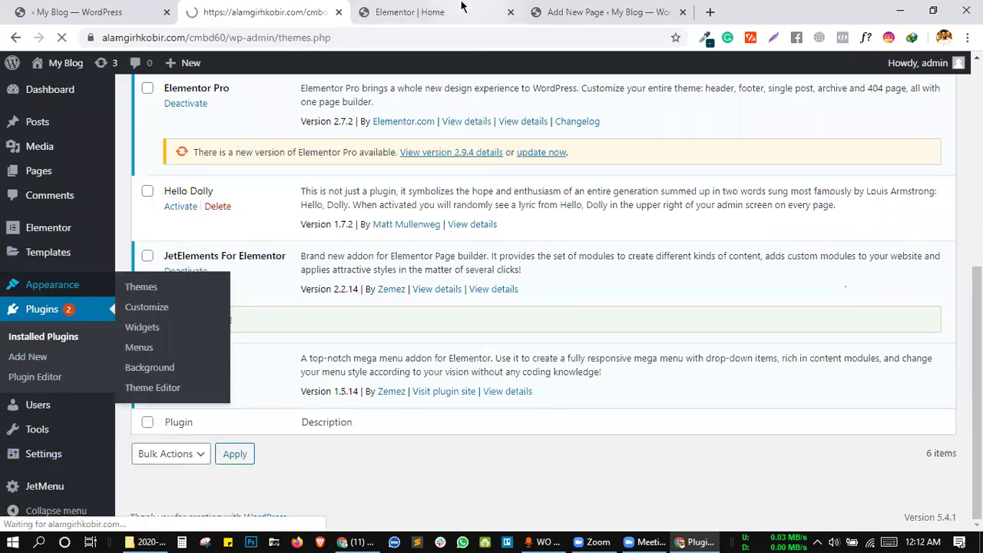
left_click(461, 10)
scroll(432, 146, "up", 6)
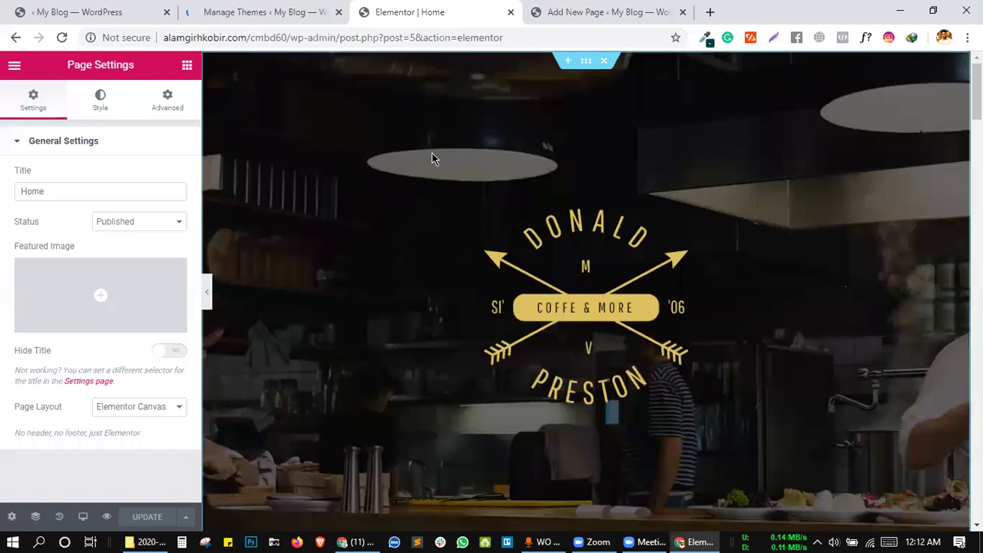
left_click(560, 63)
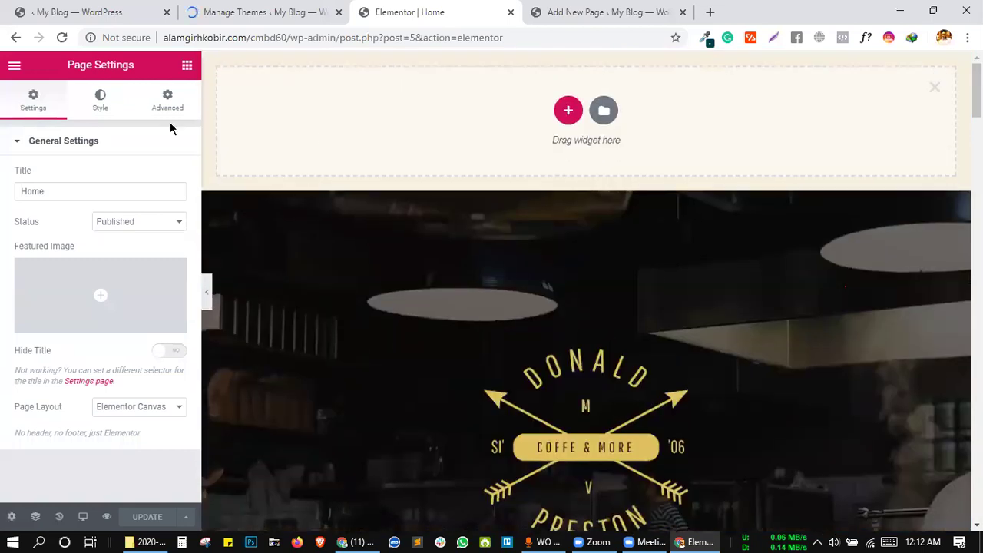
left_click(568, 107)
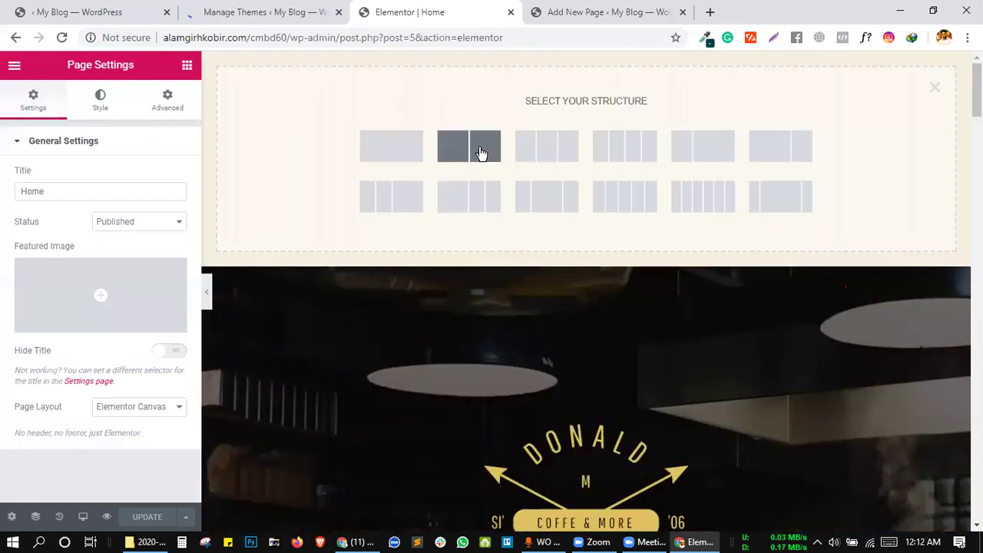
left_click(470, 145)
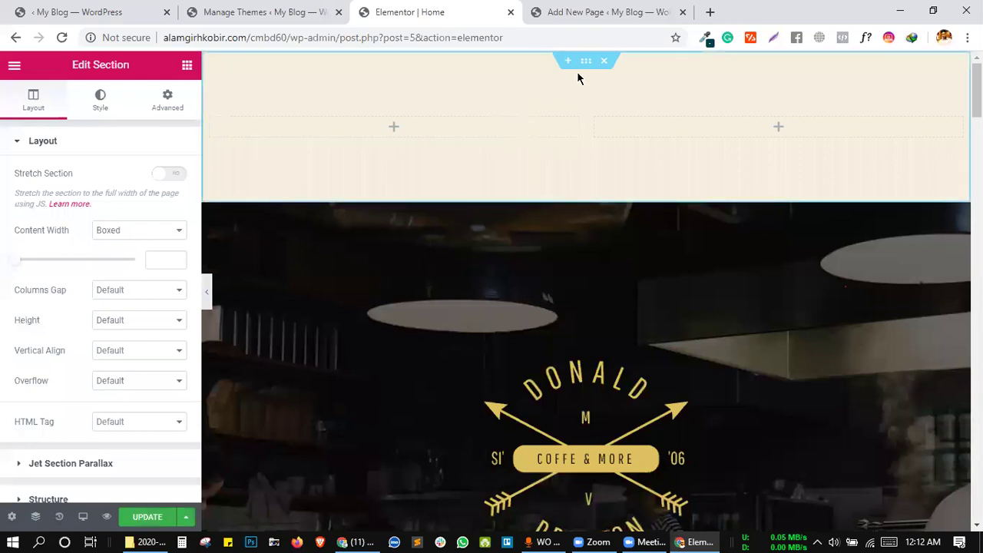
- Unlink the new section's margin and padding sides and remove its extra vertical padding
left_click(167, 100)
left_click(169, 196)
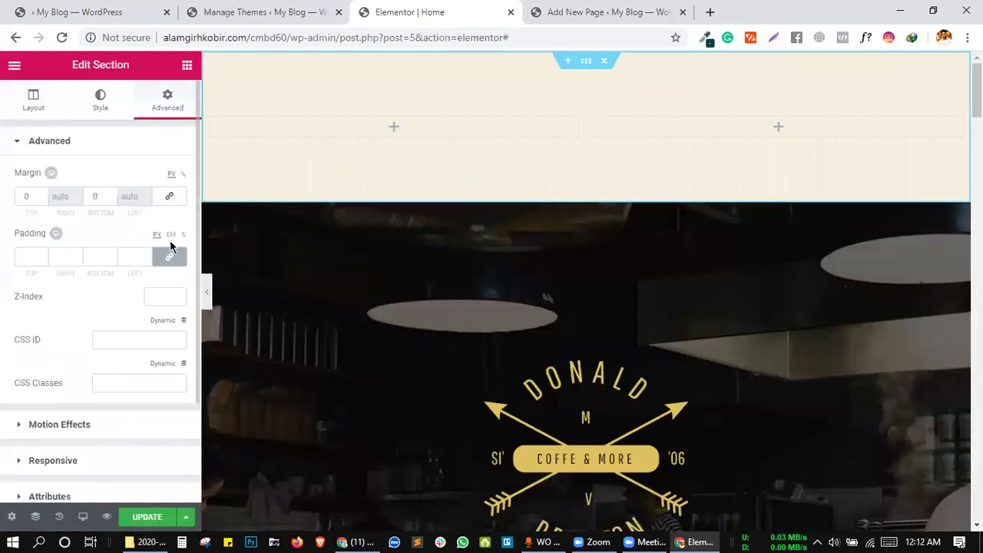
left_click(170, 256)
- Narrow the new section's first column to about 11% width and place an Image widget in it
left_click(393, 76)
left_click_drag(586, 73, 286, 73)
left_click_drag(63, 278, 248, 67)
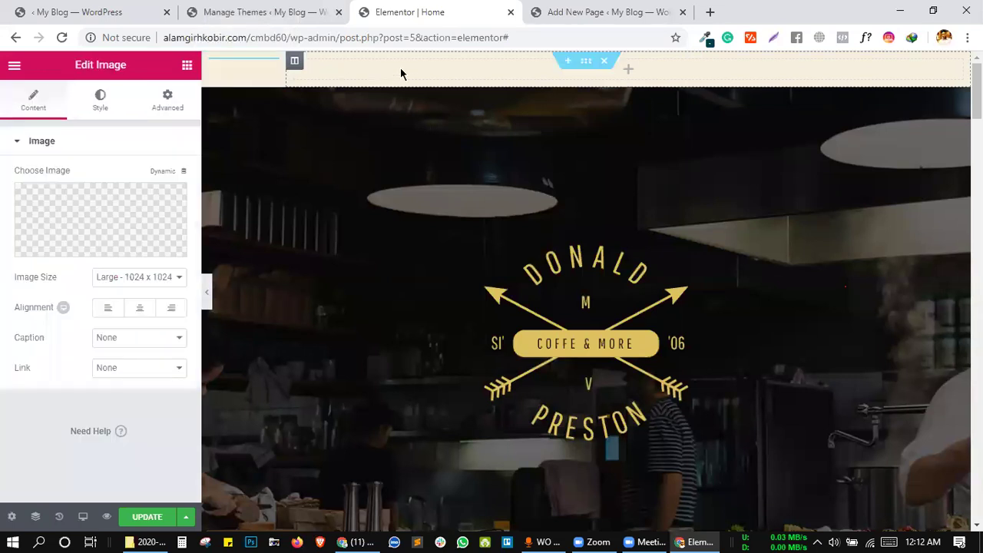
- Search the widgets for "nav" and place a Nav Menu widget in the section's empty wide column
left_click(461, 82)
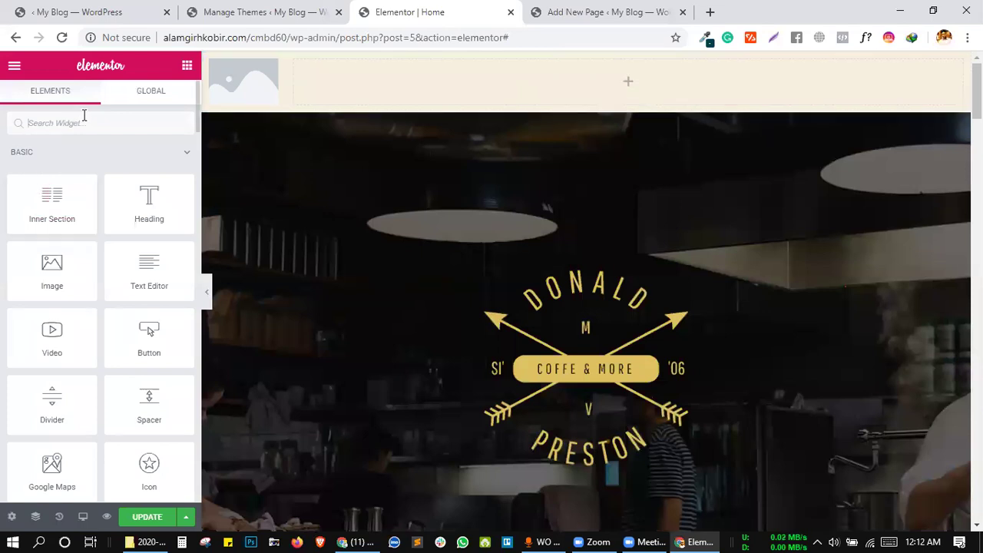
type("nav")
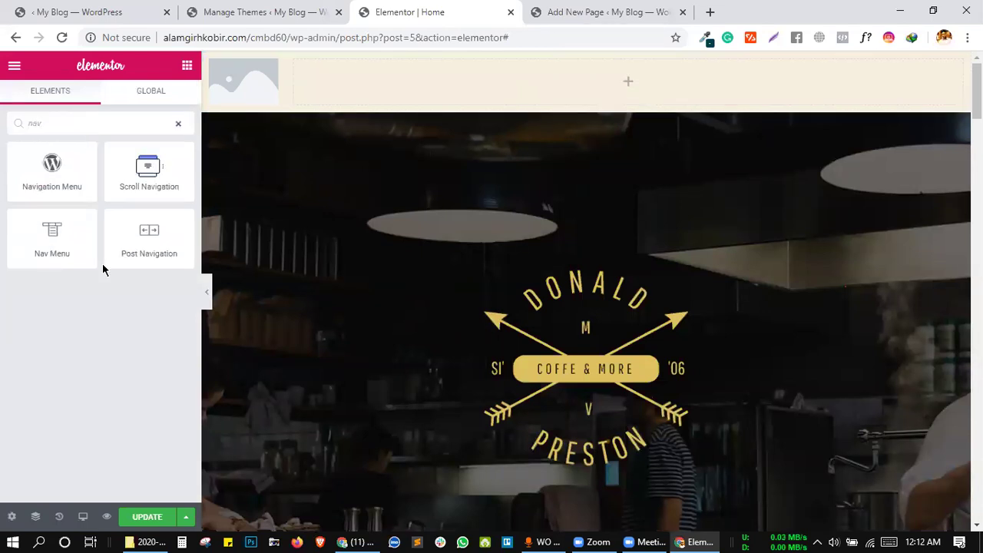
left_click_drag(66, 246, 383, 96)
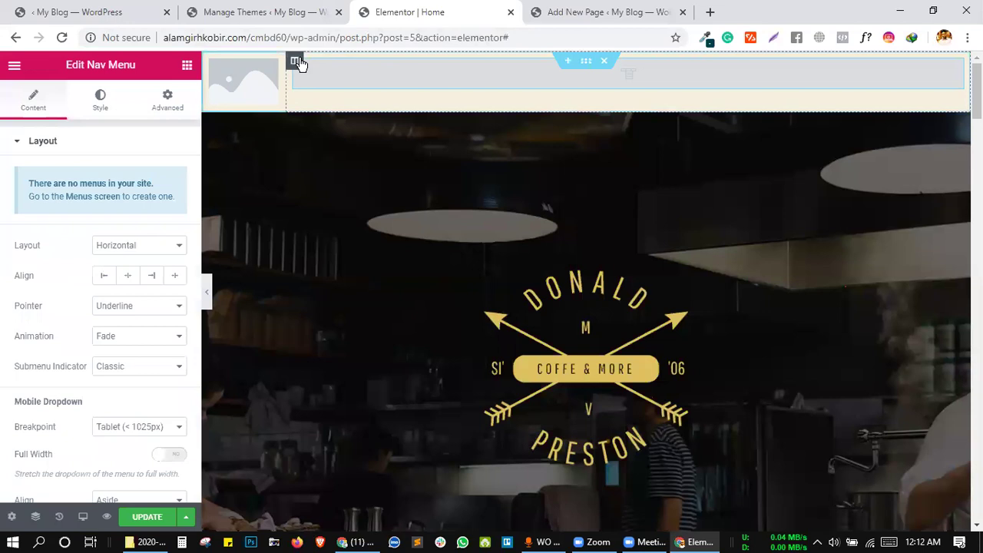
- Set the Nav Menu column's vertical alignment to Middle and update the Home page
left_click(295, 62)
left_click(127, 203)
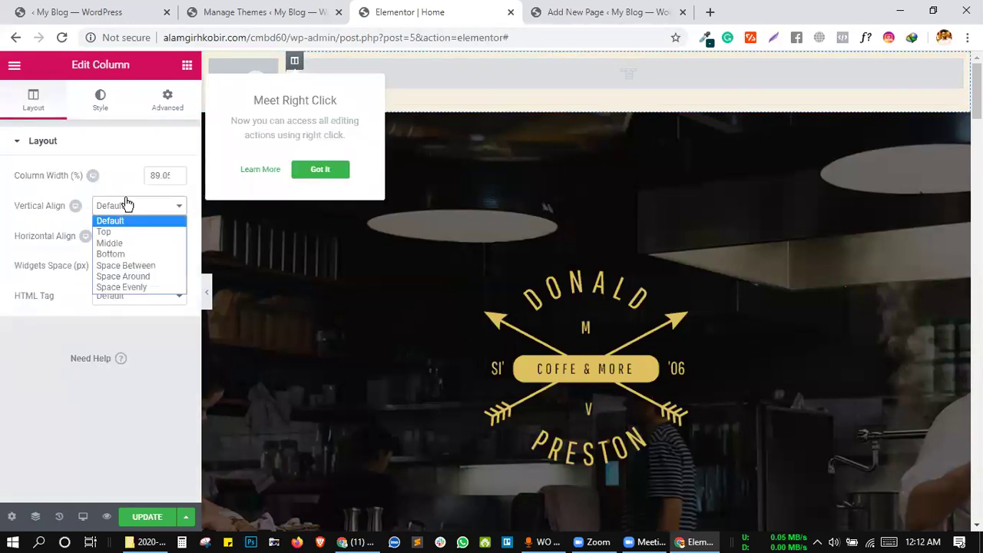
left_click(119, 244)
left_click(129, 536)
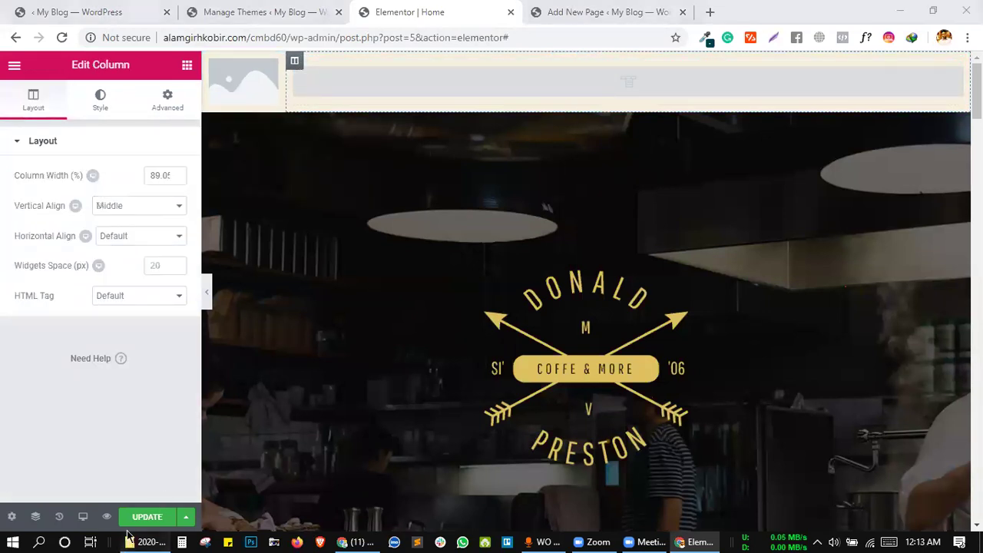
left_click(153, 509)
right_click(146, 541)
left_click(542, 11)
left_click(543, 12)
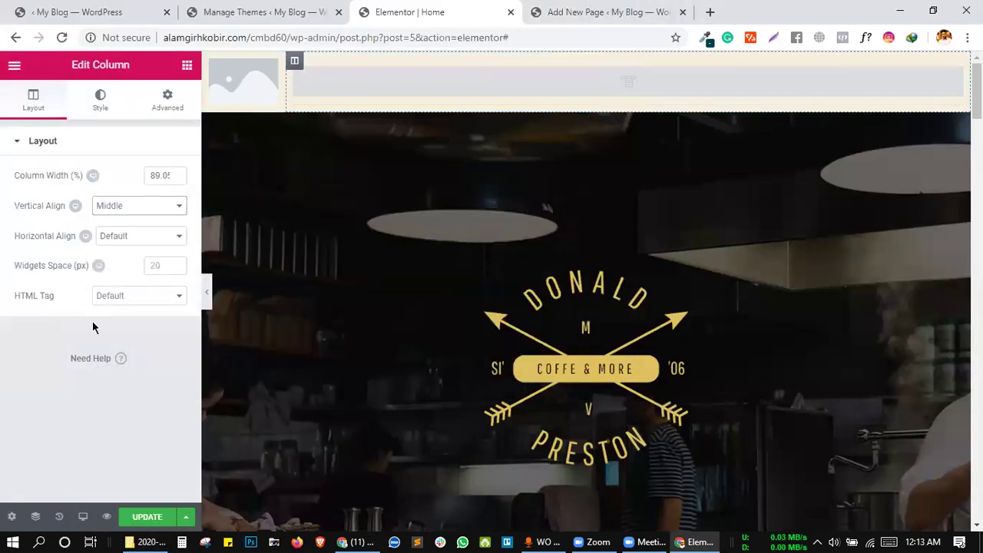
left_click(146, 516)
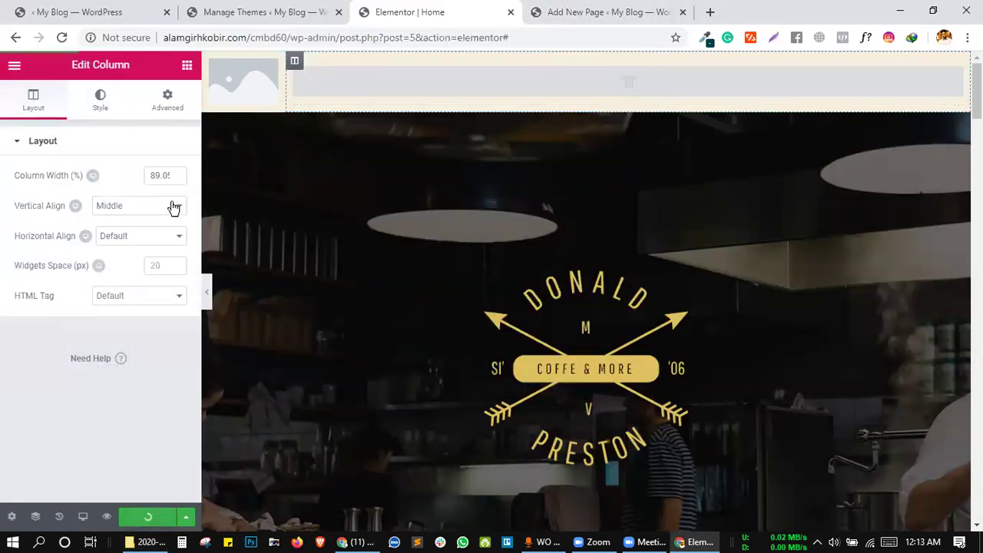
- Open the Menus screen linked in the Nav Menu widget's settings and move its browser tab to second place
left_click(491, 76)
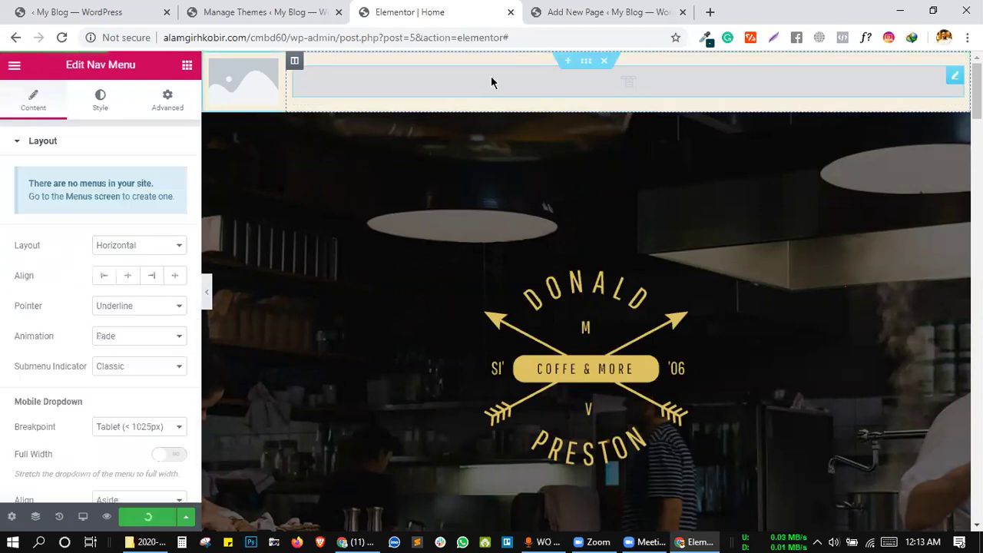
left_click(116, 254)
left_click_drag(61, 248, 22, 198)
left_click(90, 197)
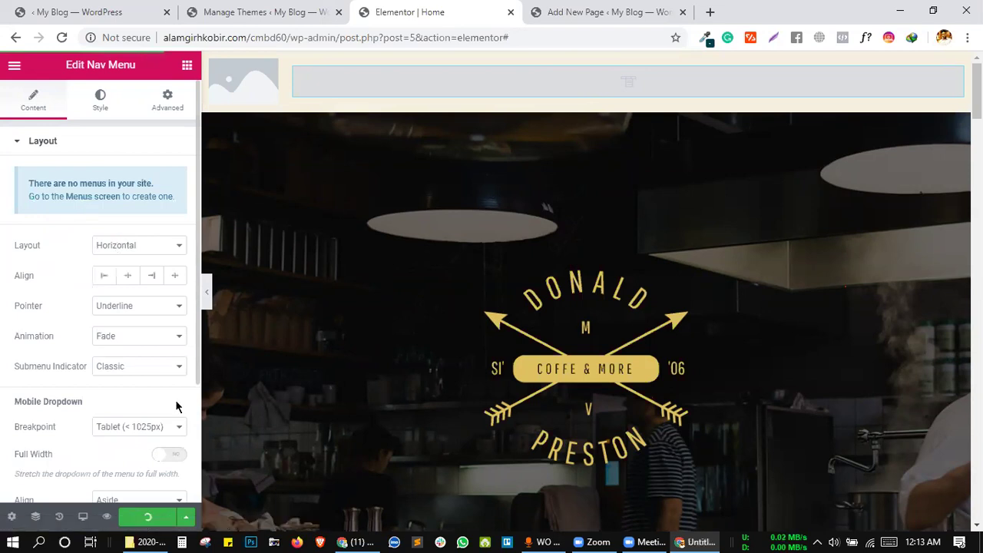
left_click(410, 11)
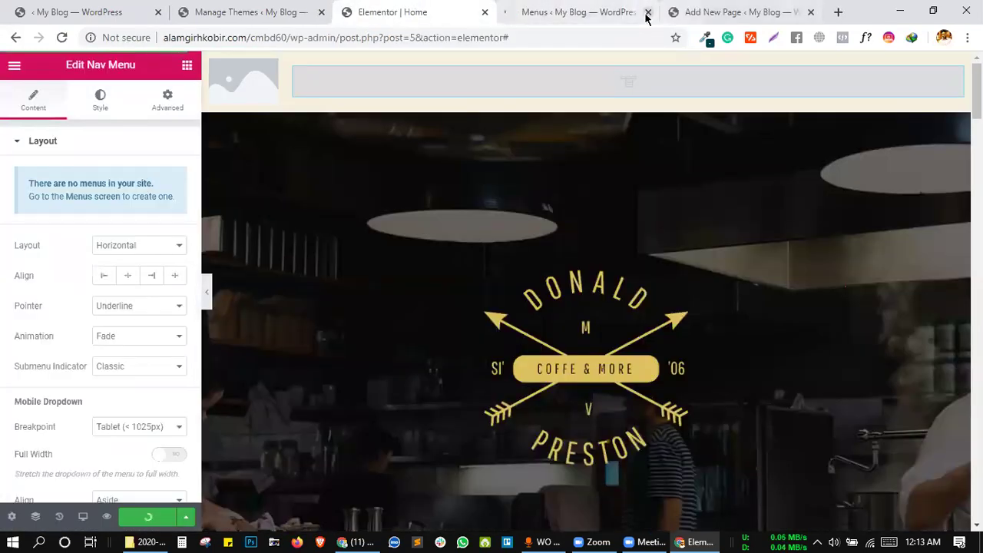
left_click(547, 10)
left_click(454, 7)
left_click(553, 10)
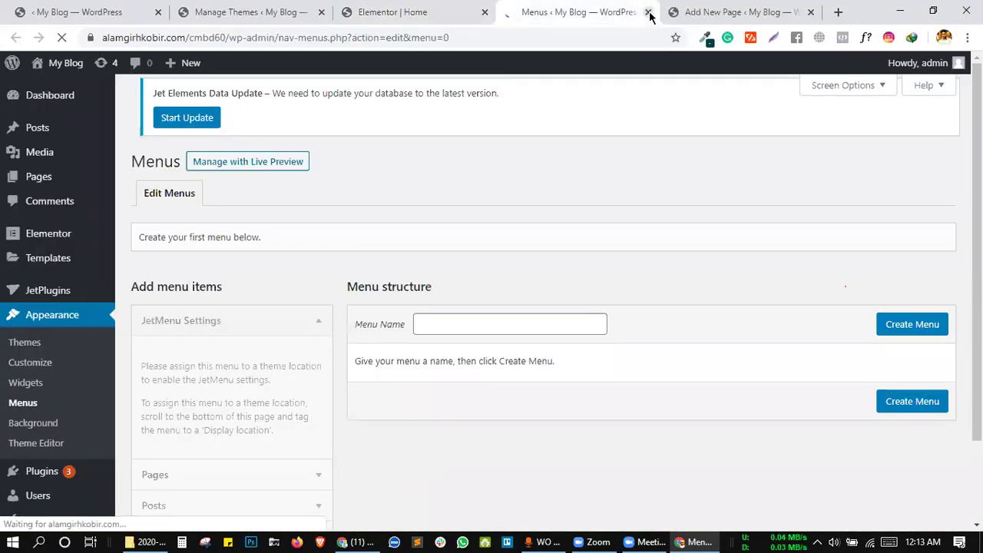
left_click_drag(559, 6, 224, 12)
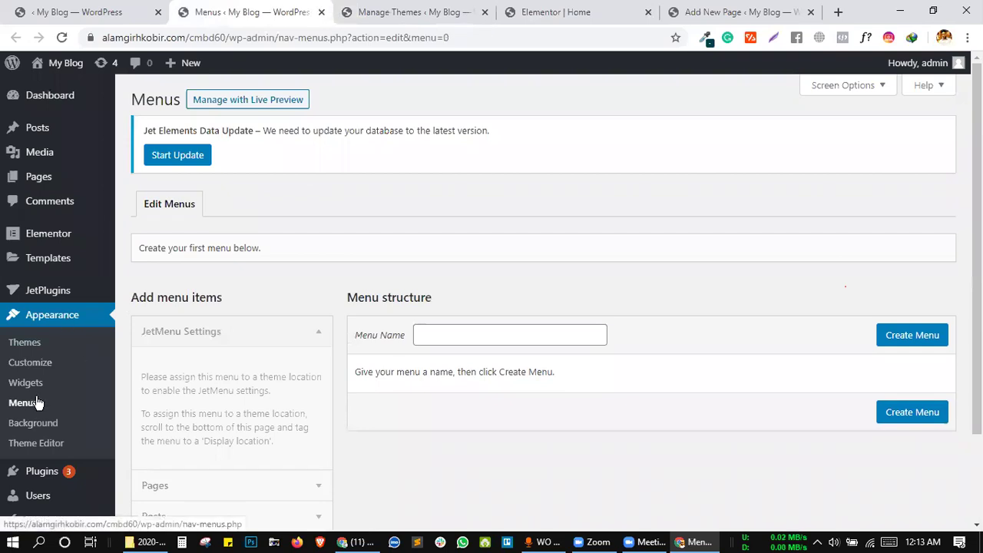
- Create a new WordPress menu named "Mega Manu"
left_click(454, 328)
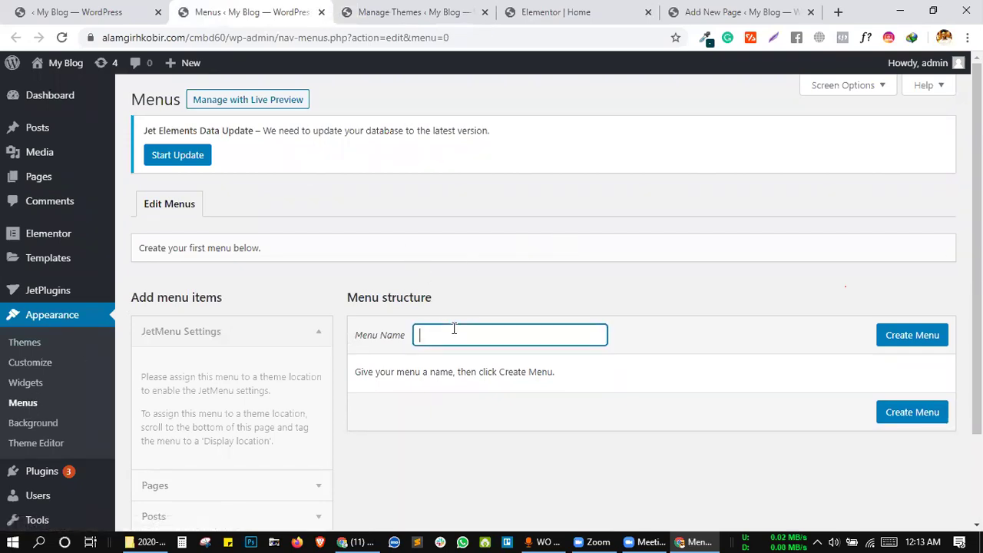
type("Mega Manu")
left_click(889, 345)
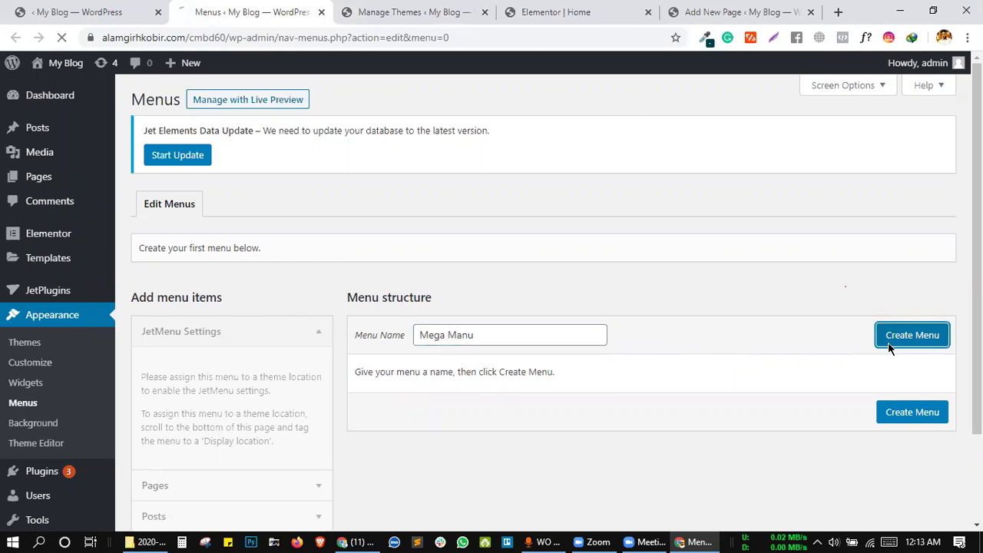
- Add all pages except Sample Page to the Mega Manu menu and save it
scroll(762, 332, "down", 1)
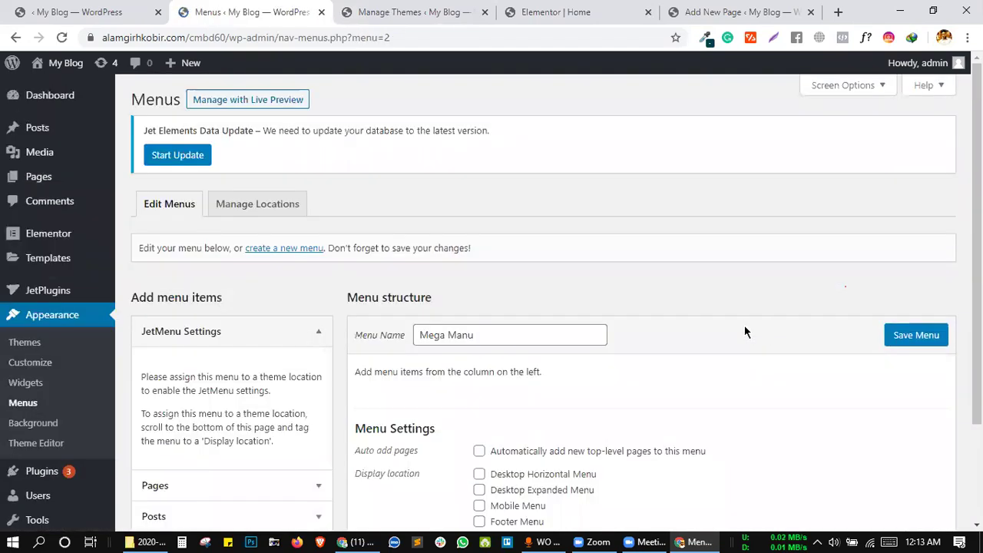
scroll(692, 322, "down", 2)
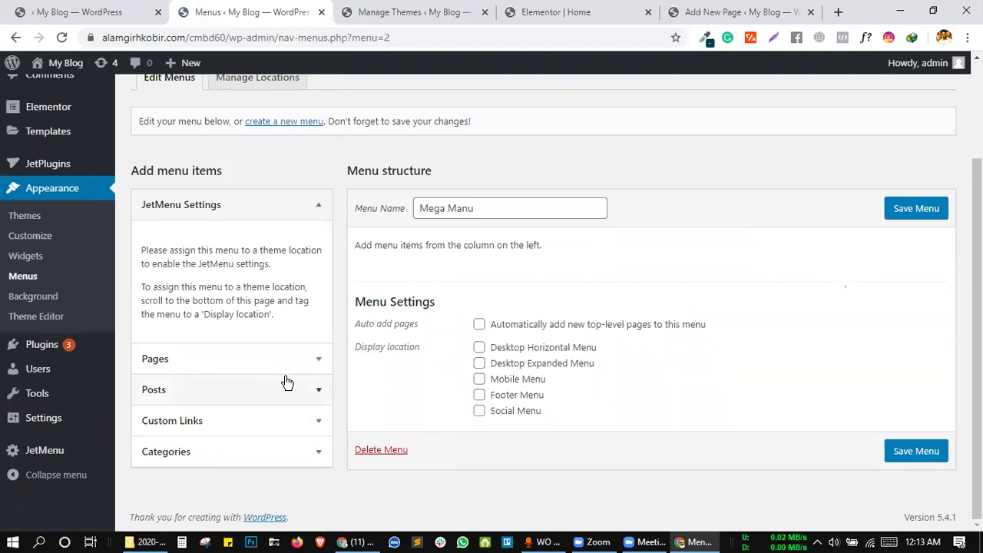
left_click(191, 364)
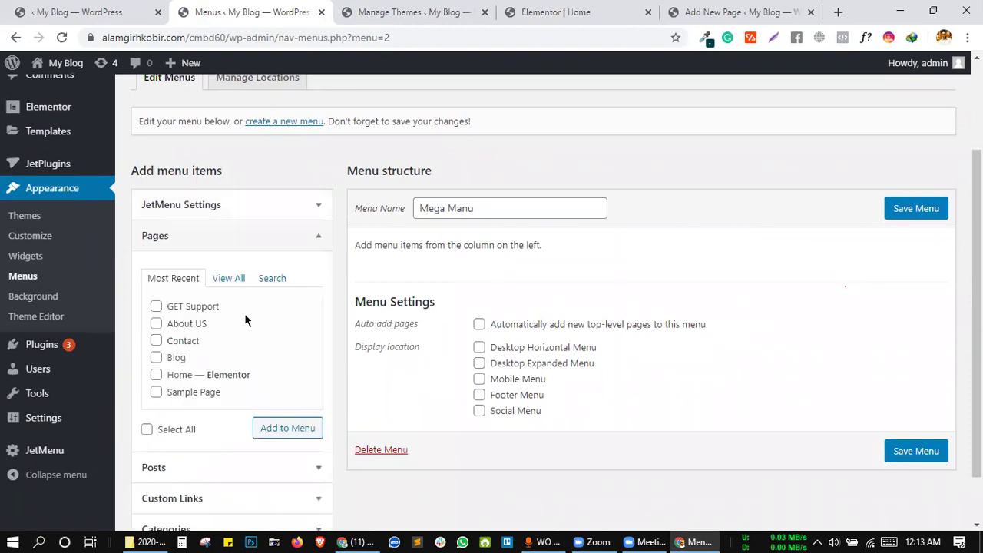
left_click(227, 279)
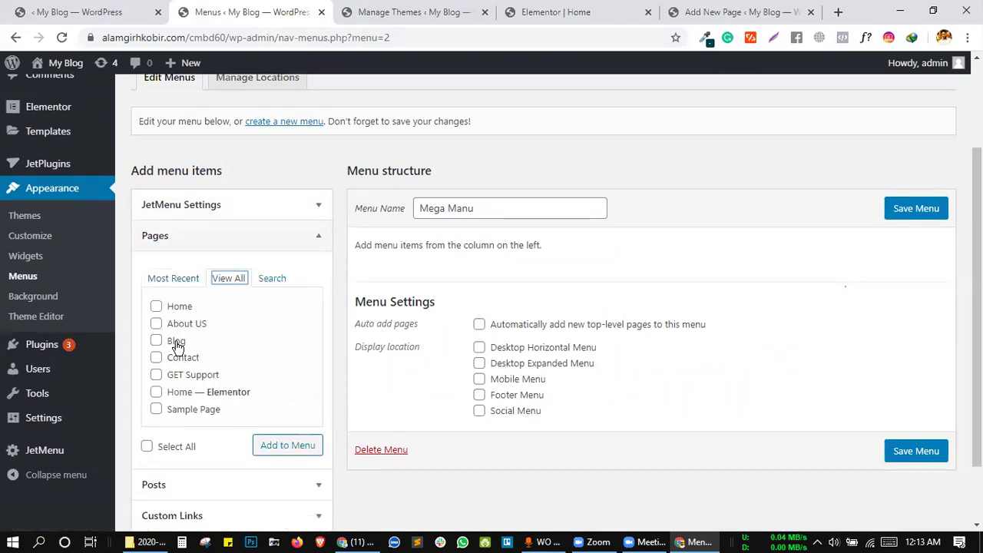
left_click(147, 446)
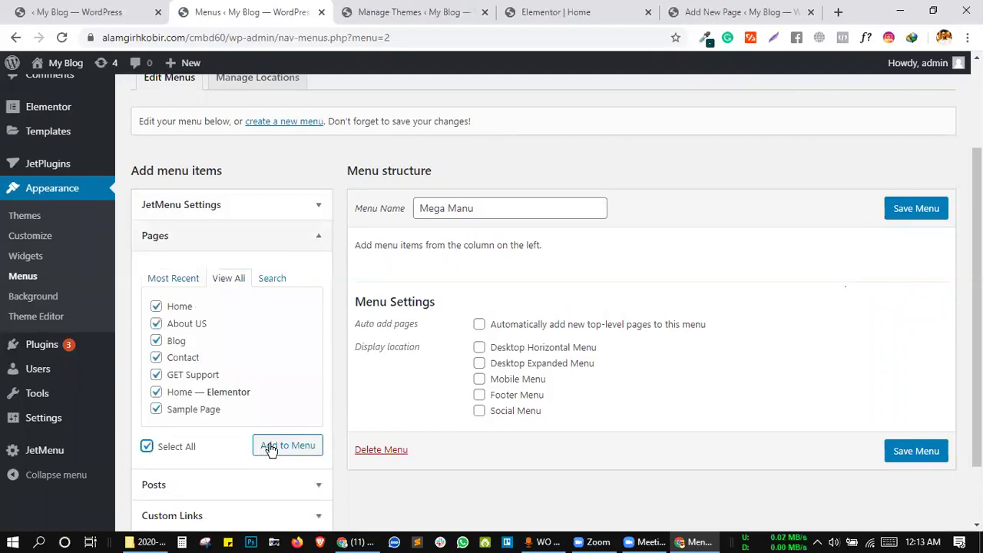
left_click(156, 409)
left_click(302, 452)
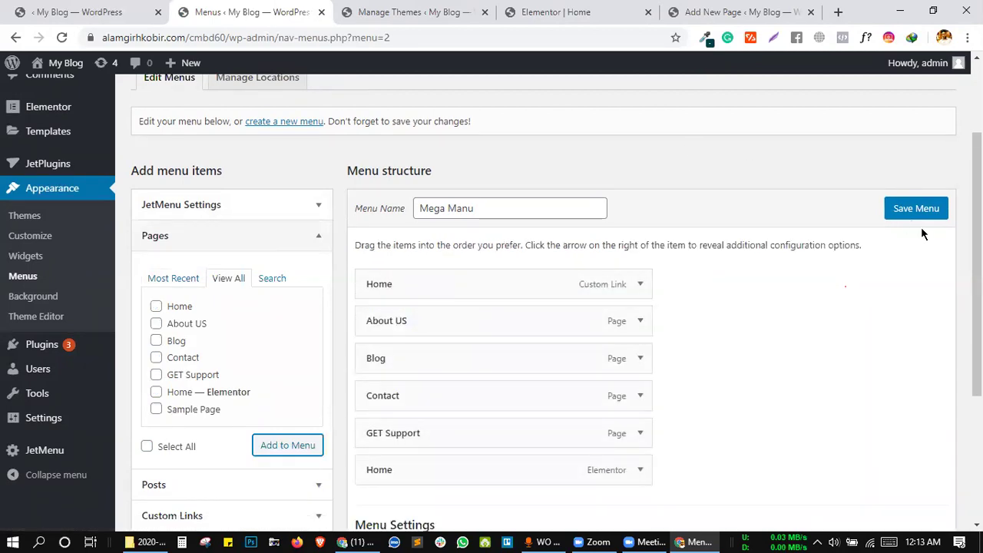
left_click(943, 210)
- Reload the Home page's Elementor editor to pick up the new menu and select the header's Nav Menu widget
left_click(604, 7)
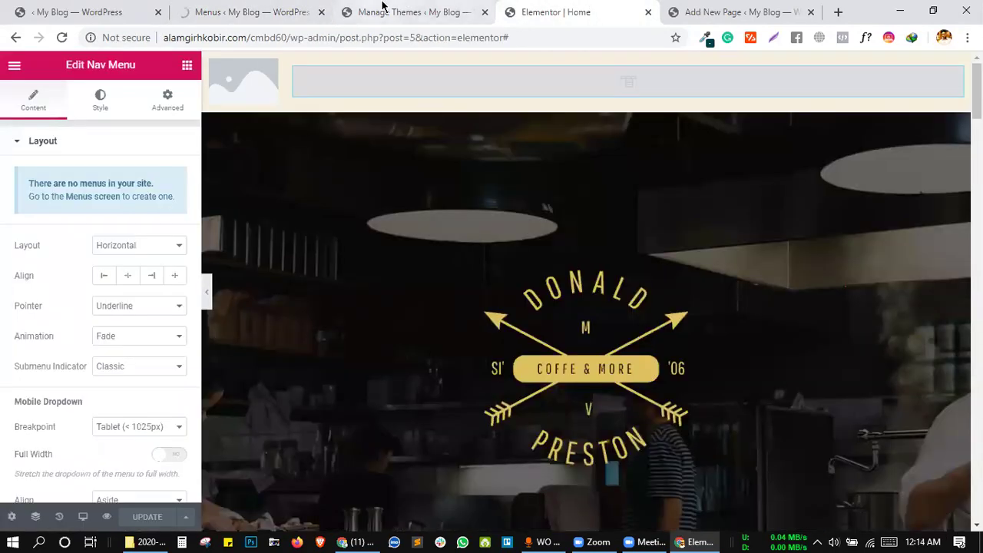
left_click(477, 12)
left_click(541, 11)
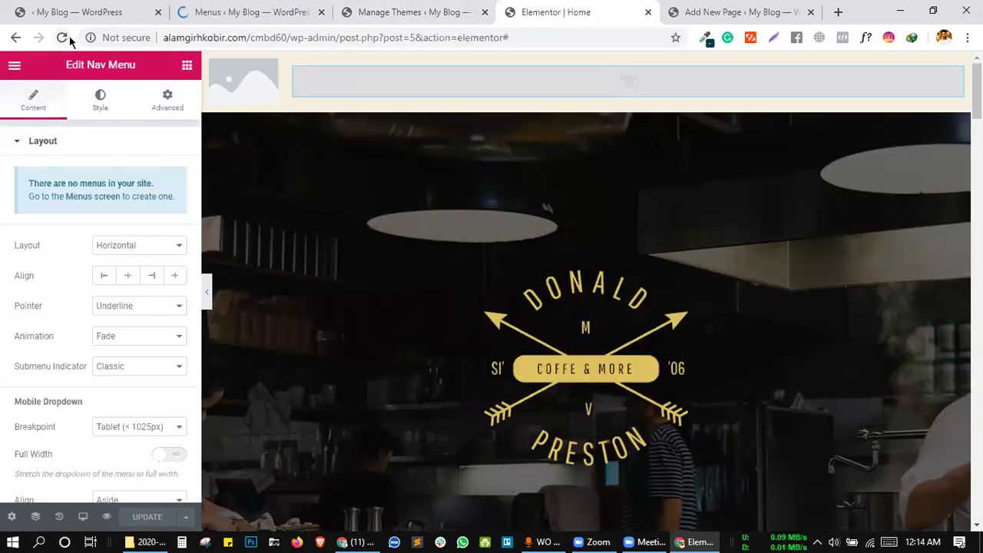
left_click(62, 37)
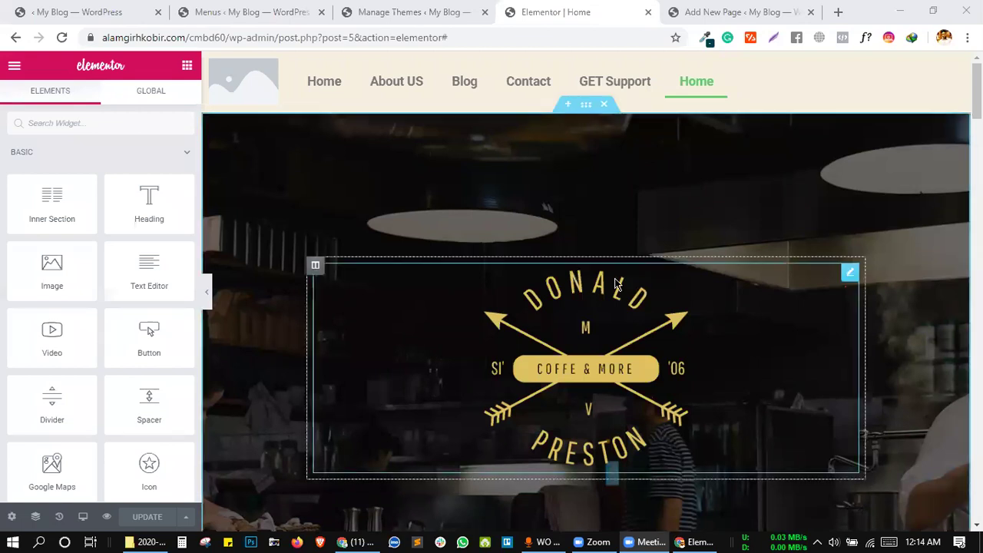
left_click(828, 84)
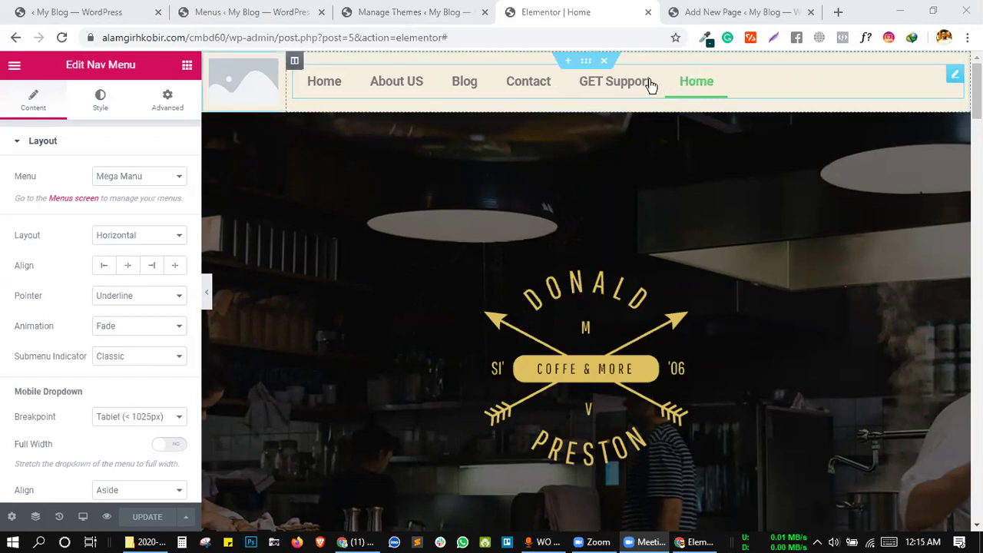
- Remove the duplicate Home custom link from the Mega Manu menu structure on the Menus screen
left_click(415, 11)
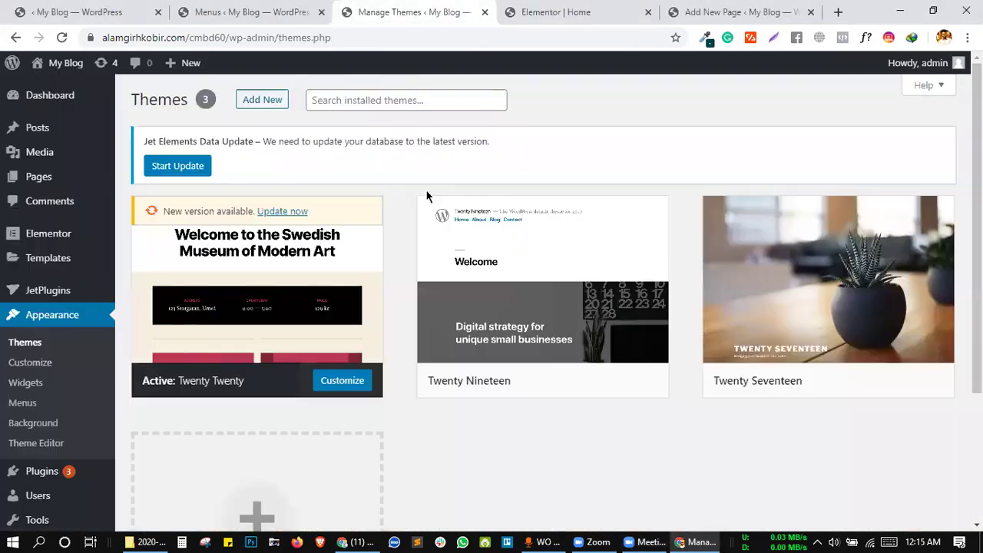
left_click(235, 8)
scroll(402, 408, "down", 4)
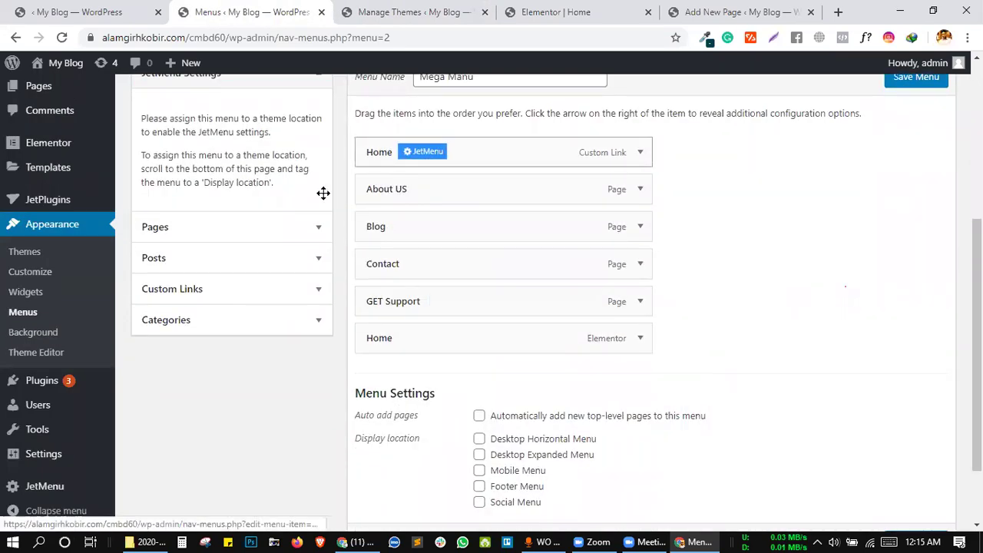
scroll(261, 223, "up", 2)
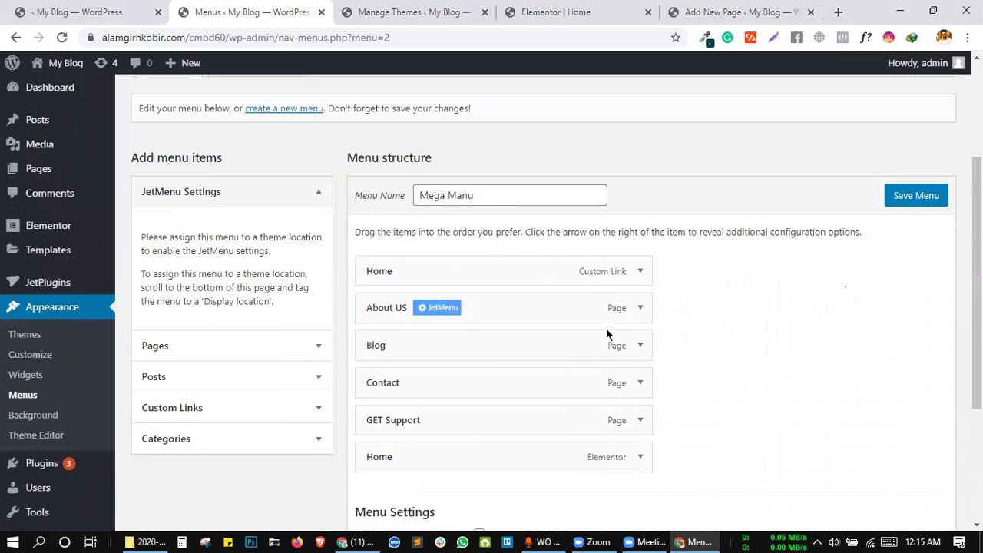
scroll(607, 330, "down", 1)
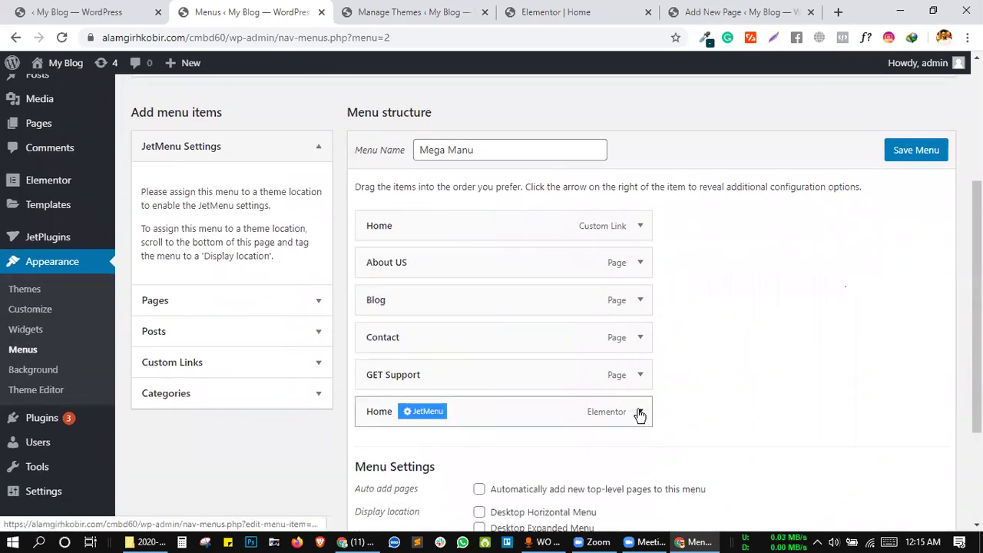
left_click(639, 226)
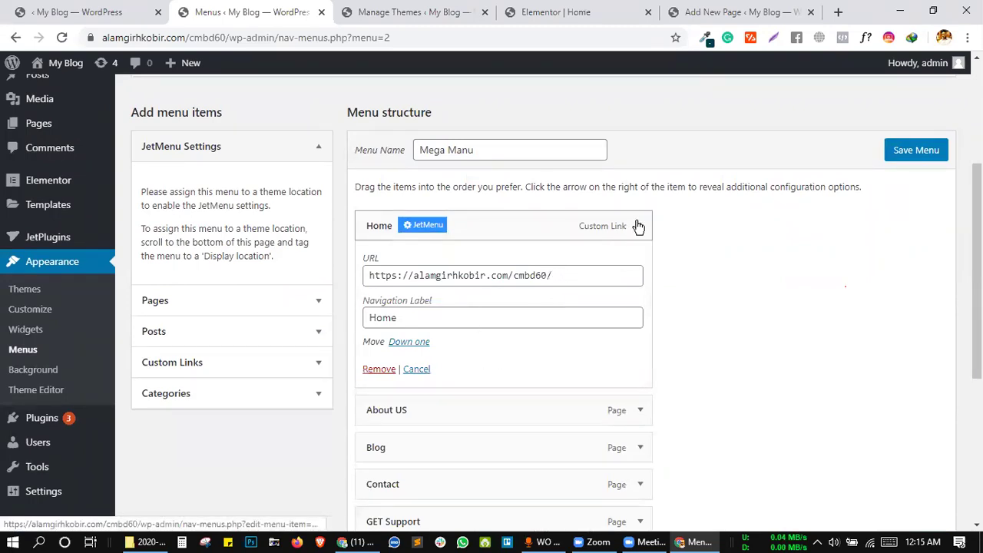
left_click(377, 372)
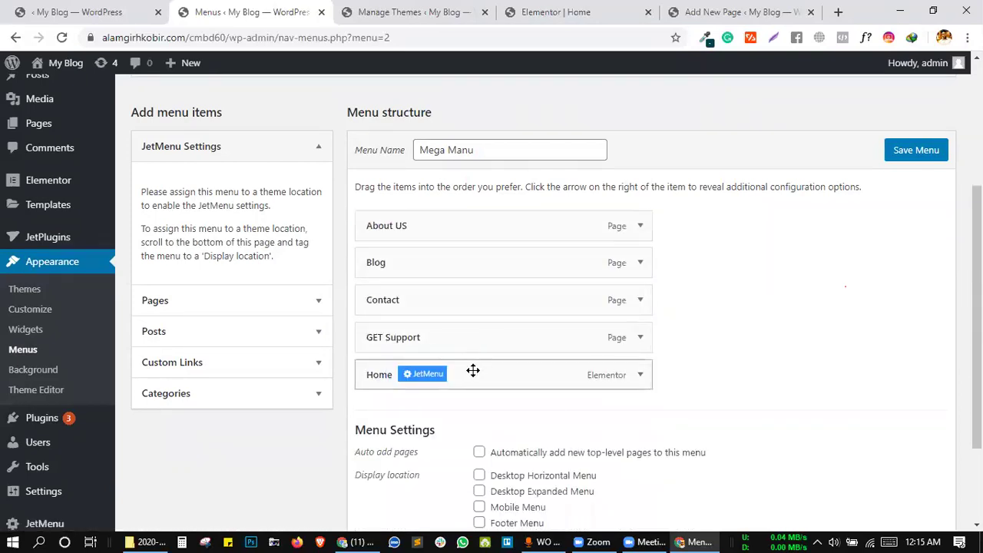
- Move the remaining Home item to first place in the Mega Manu menu and save the menu
left_click_drag(476, 371, 465, 213)
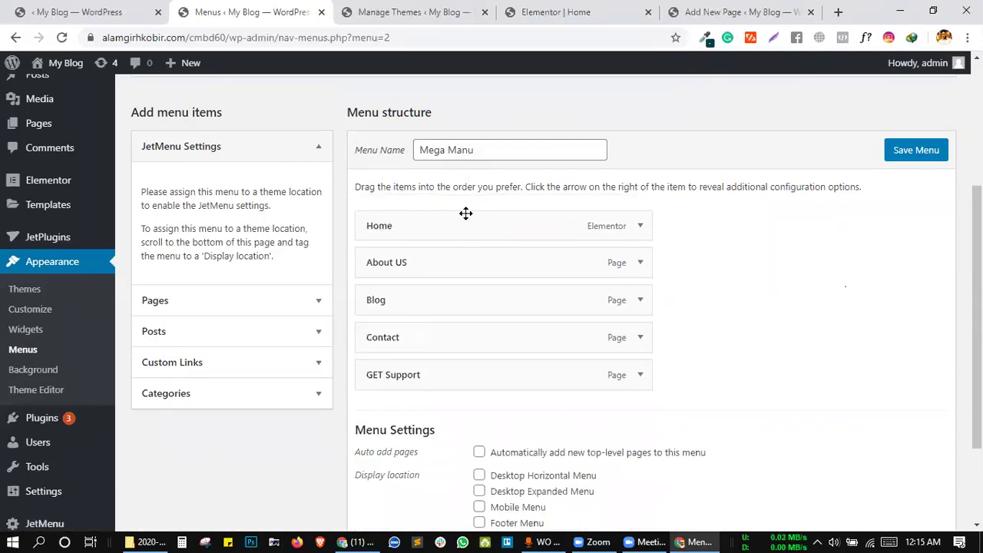
scroll(713, 366, "down", 2)
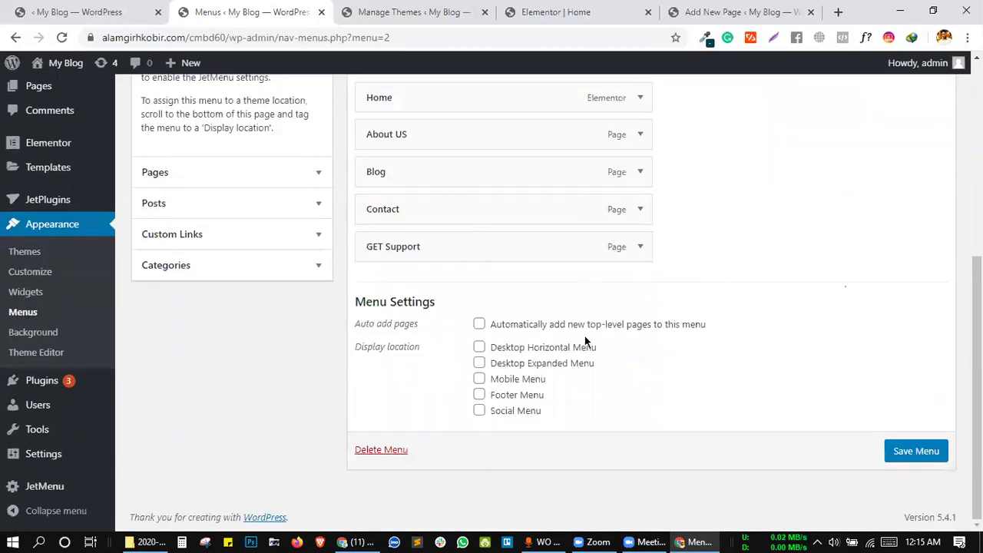
scroll(584, 336, "up", 2)
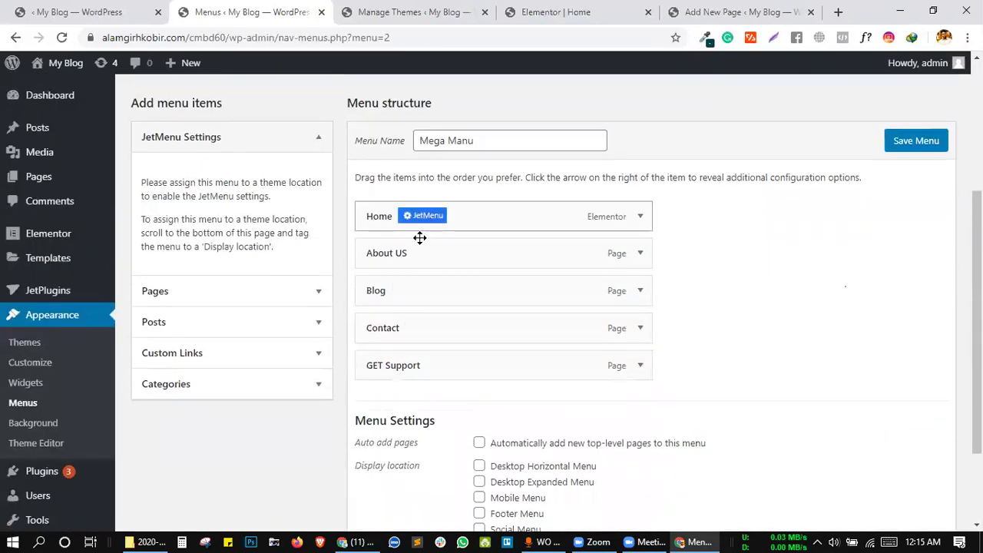
mouse_move(430, 259)
mouse_move(433, 354)
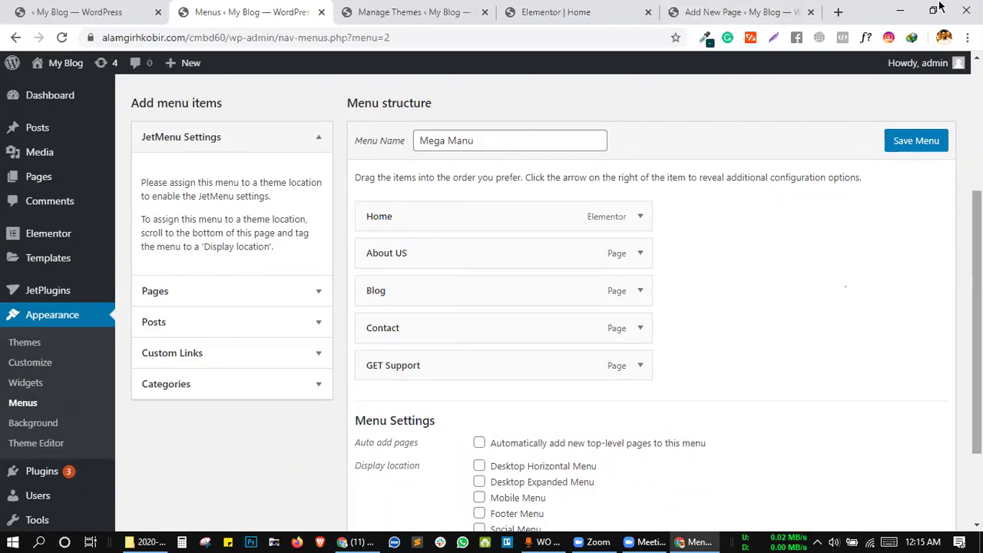
left_click(910, 146)
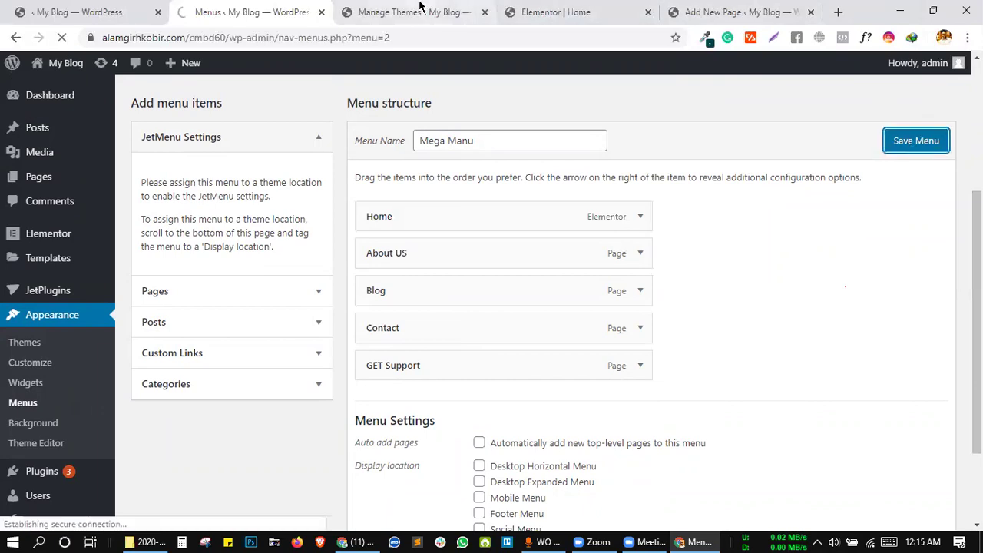
- Reload the Home page's Elementor editor to pick up the reordered menu and place its browser tab directly after the Menus one
left_click(415, 13)
left_click(530, 11)
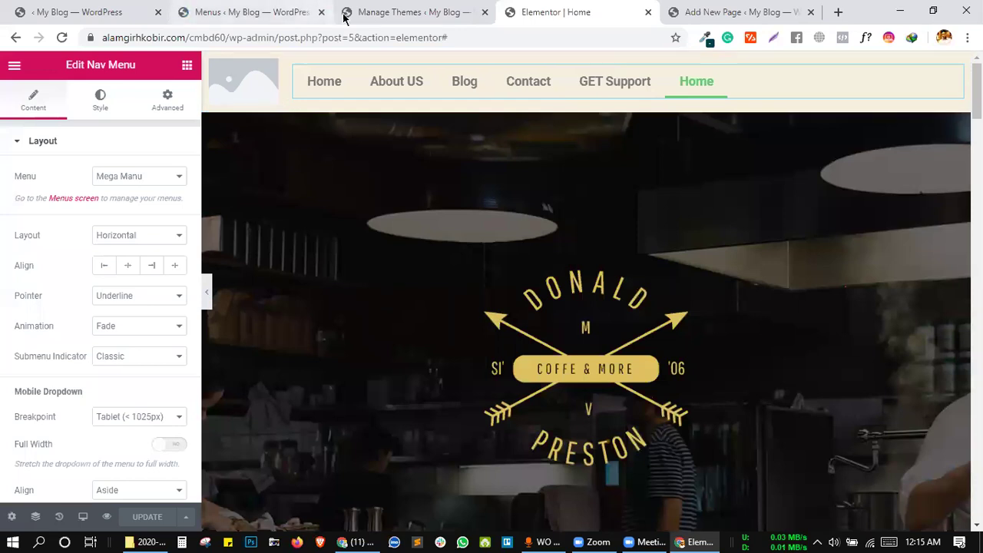
left_click(63, 42)
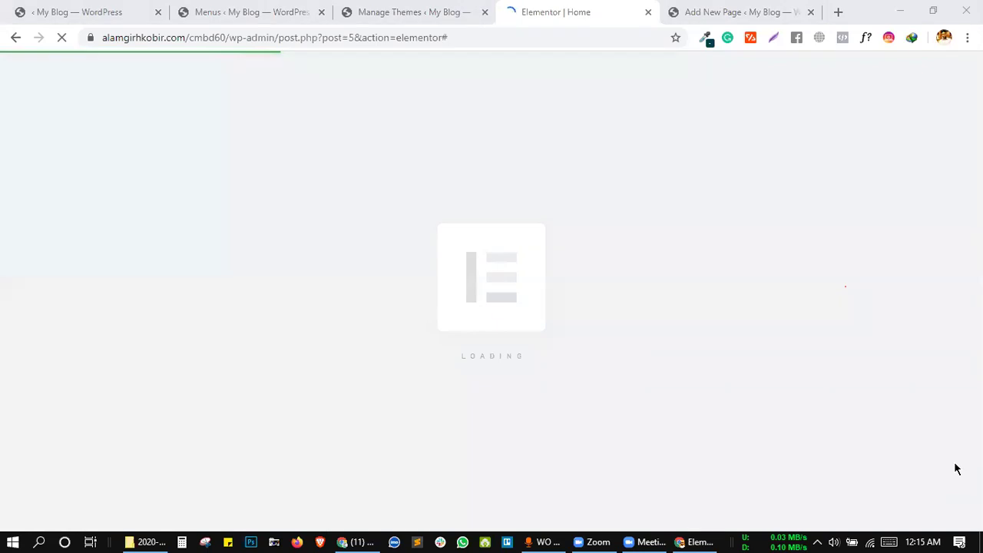
left_click_drag(545, 9, 395, 8)
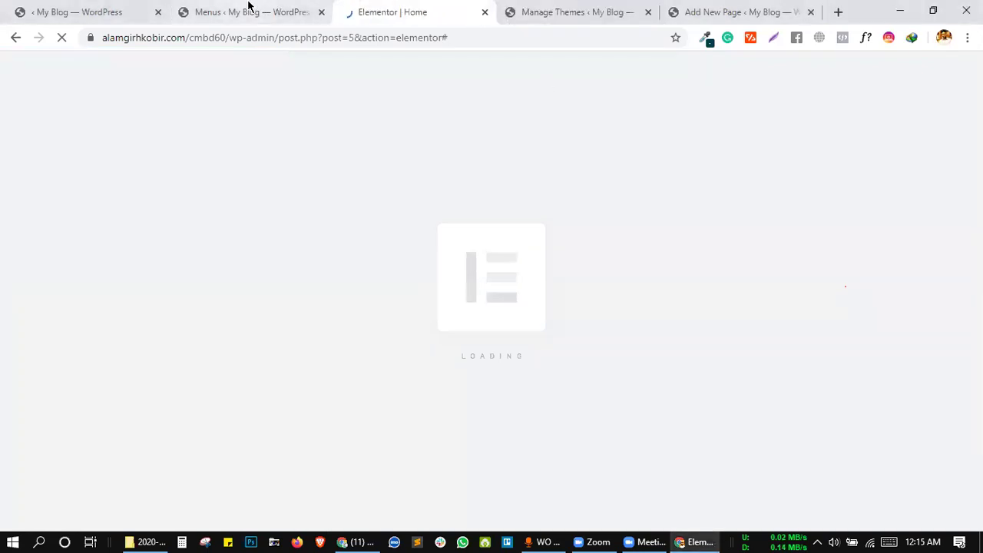
left_click(247, 6)
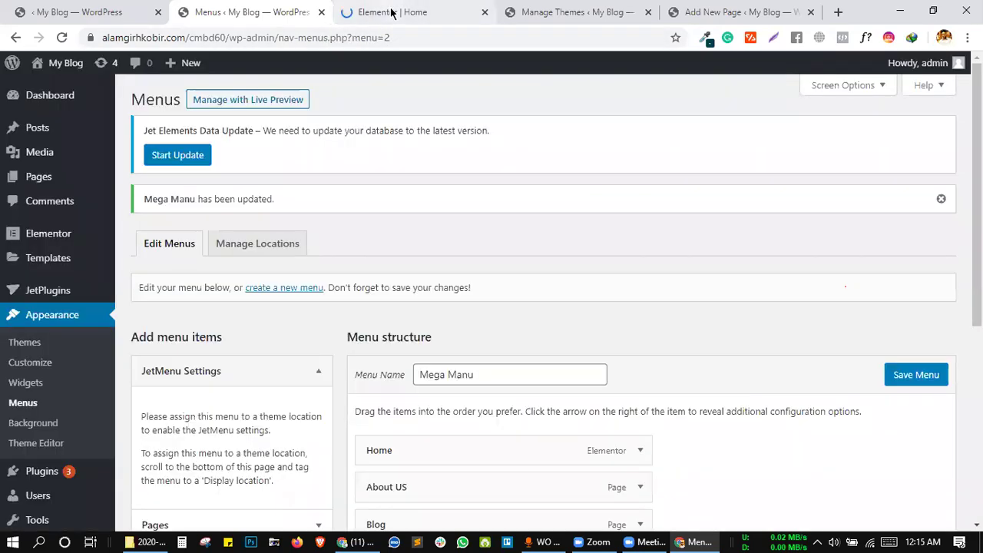
left_click(393, 13)
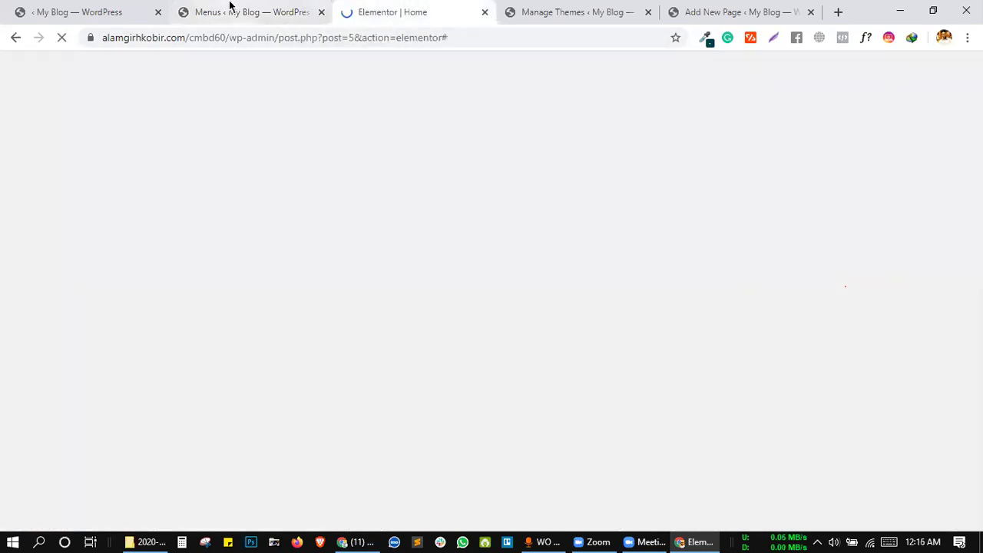
left_click(230, 6)
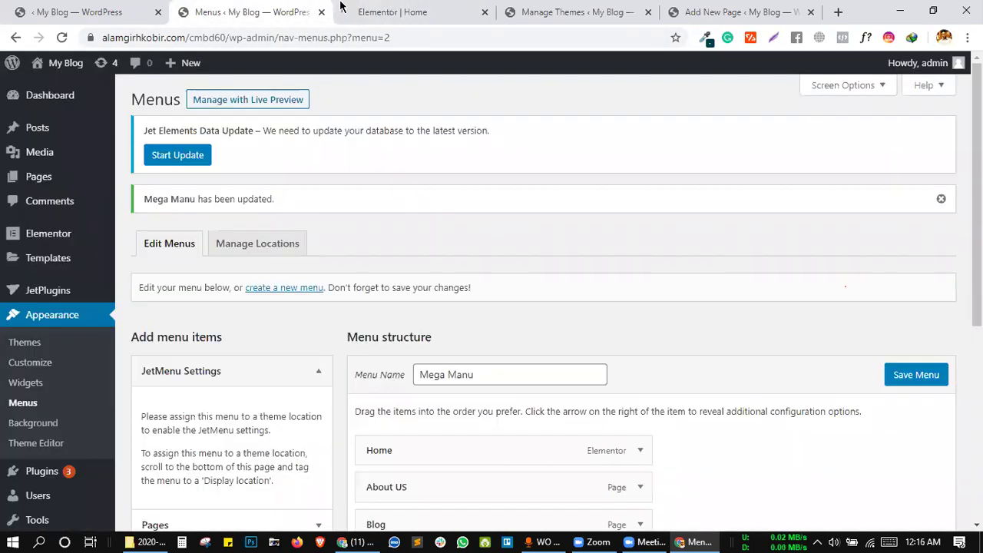
left_click(344, 9)
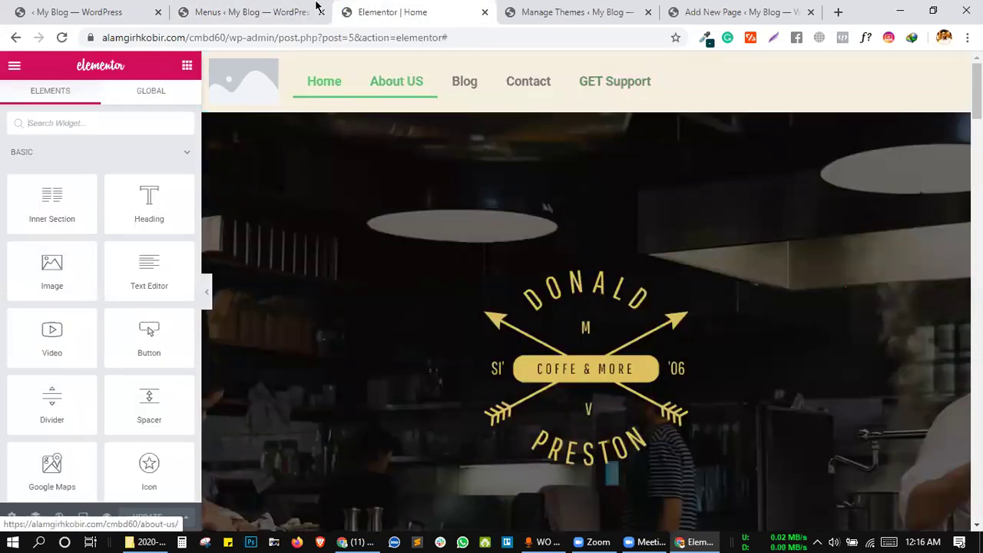
- Make GET Support a sub item of Contact in the Mega Manu menu and save the menu
left_click(254, 11)
scroll(425, 311, "down", 5)
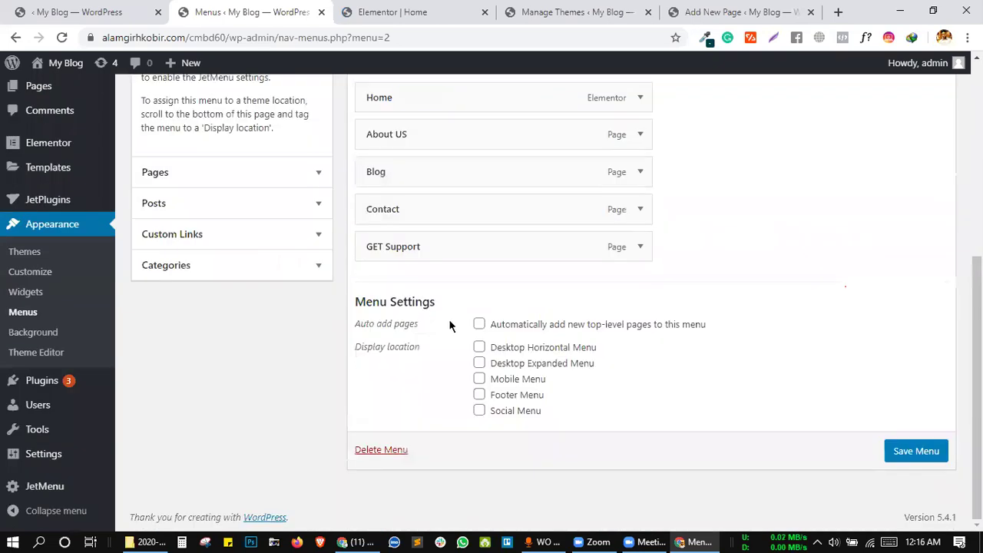
scroll(450, 325, "up", 2)
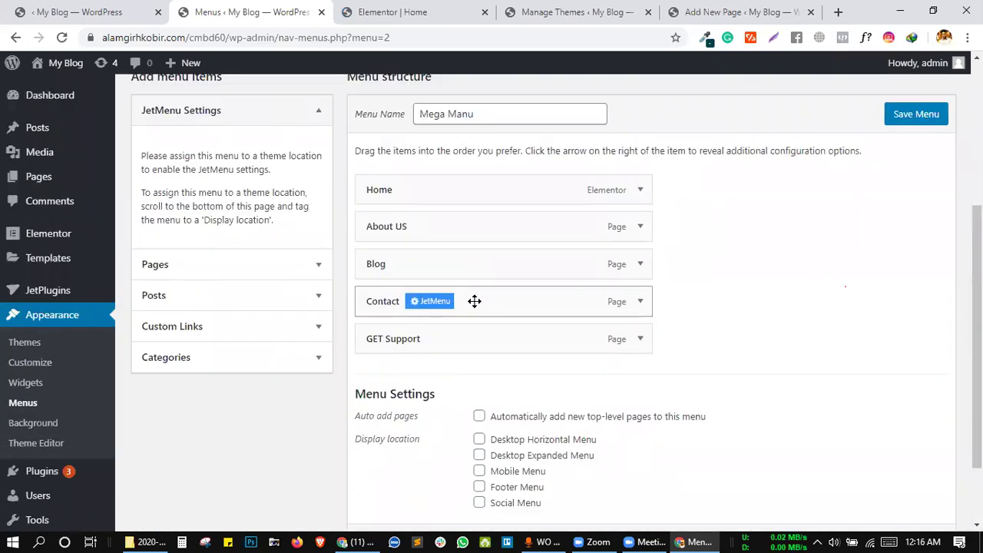
left_click_drag(518, 329, 542, 324)
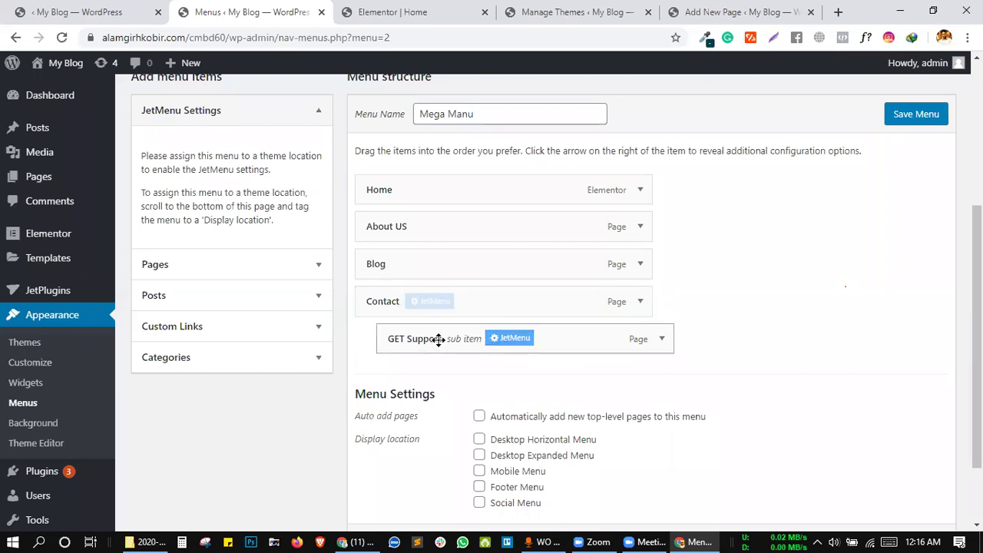
left_click(917, 115)
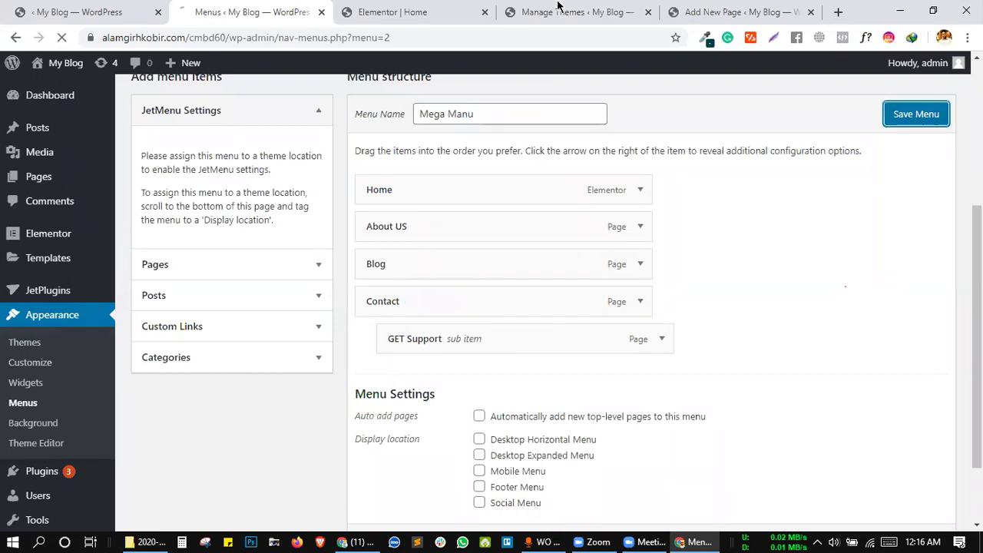
- Align the header's Nav Menu widget to the right and update the Home page
left_click(384, 9)
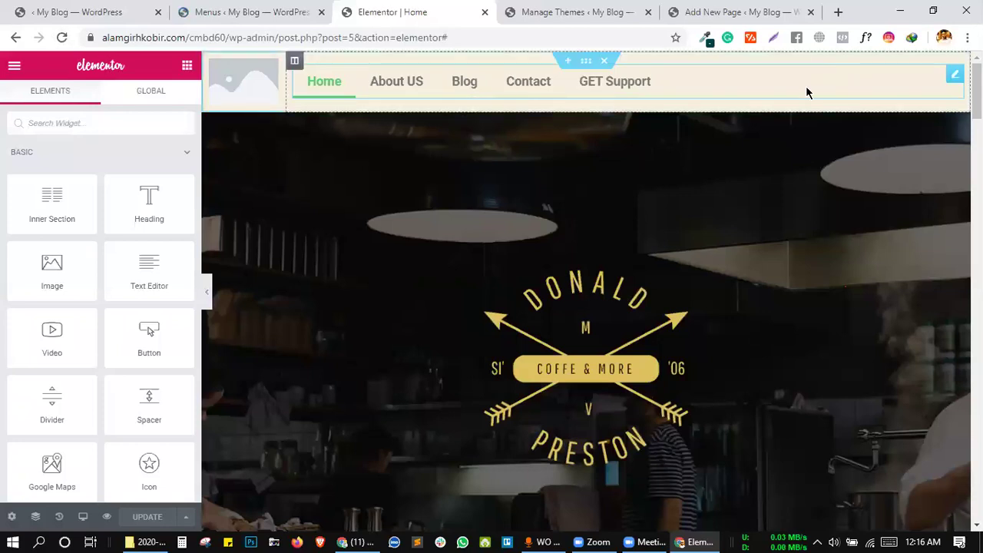
left_click(771, 92)
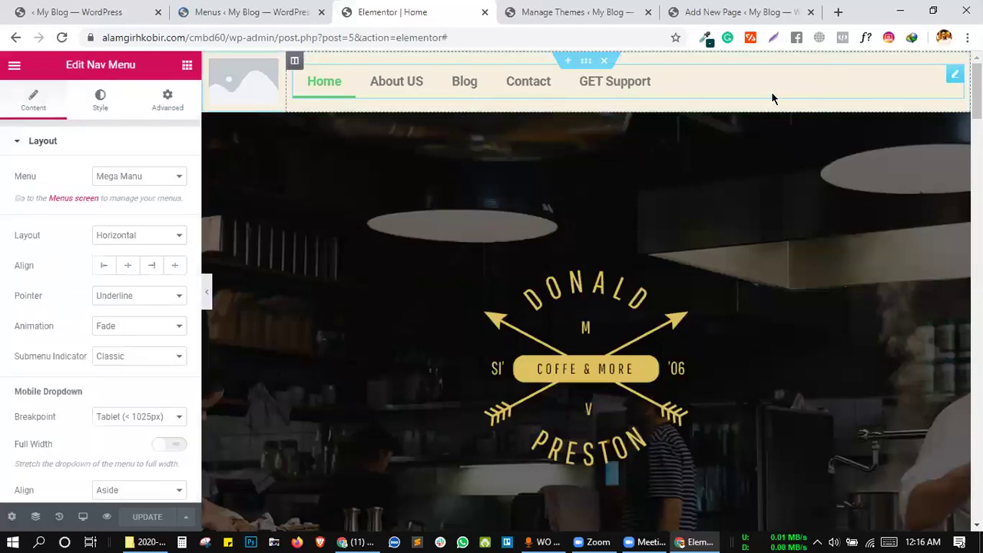
left_click(154, 266)
left_click(146, 518)
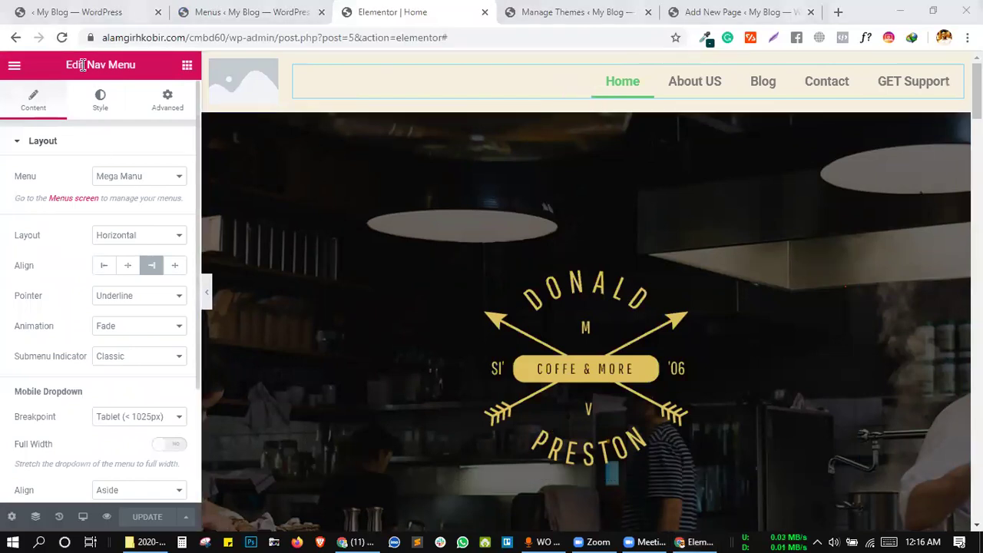
- Reload the Home page's Elementor editor and examine the submenu under Contact in the header
left_click(62, 37)
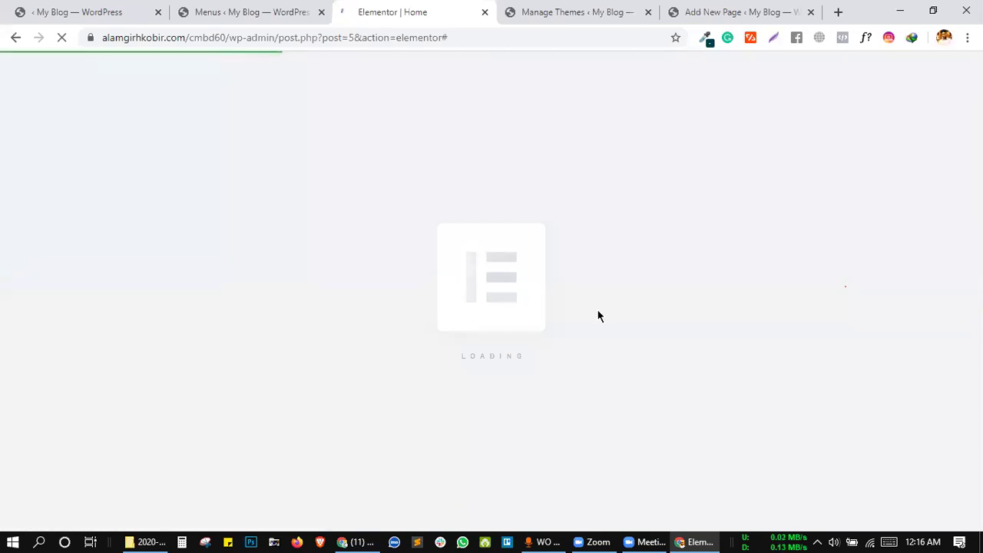
left_click(254, 12)
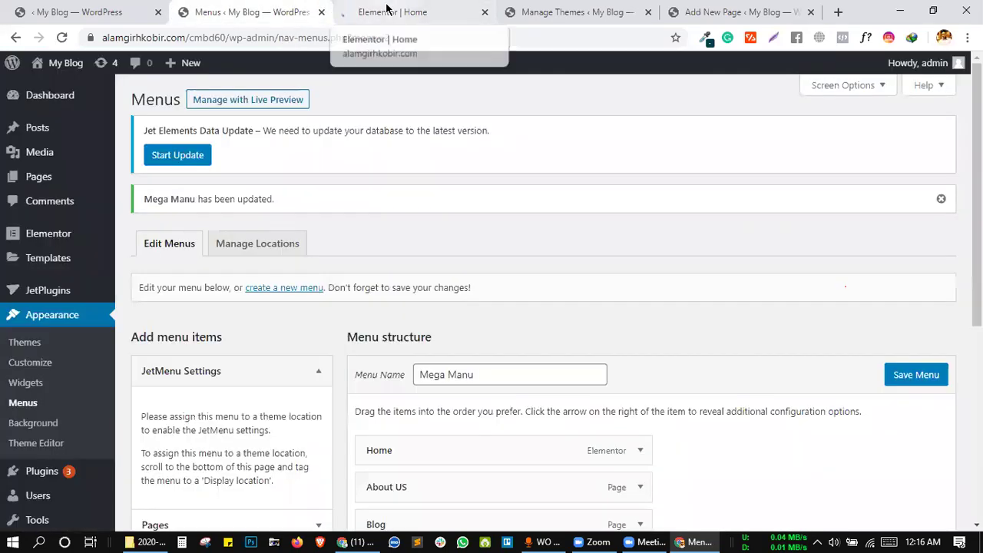
left_click(399, 12)
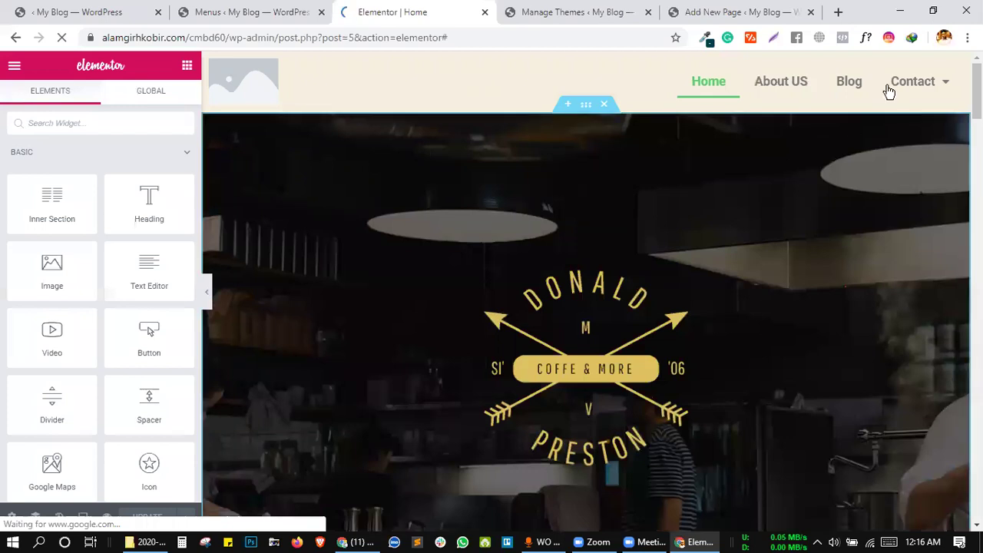
mouse_move(908, 81)
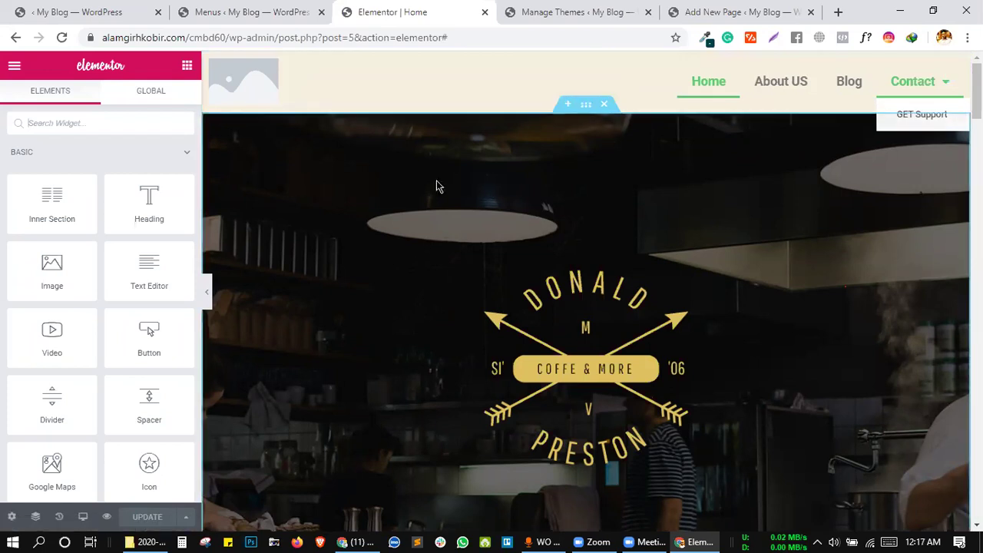
left_click(729, 11)
left_click(568, 12)
key("ctrl+shift+Tab")
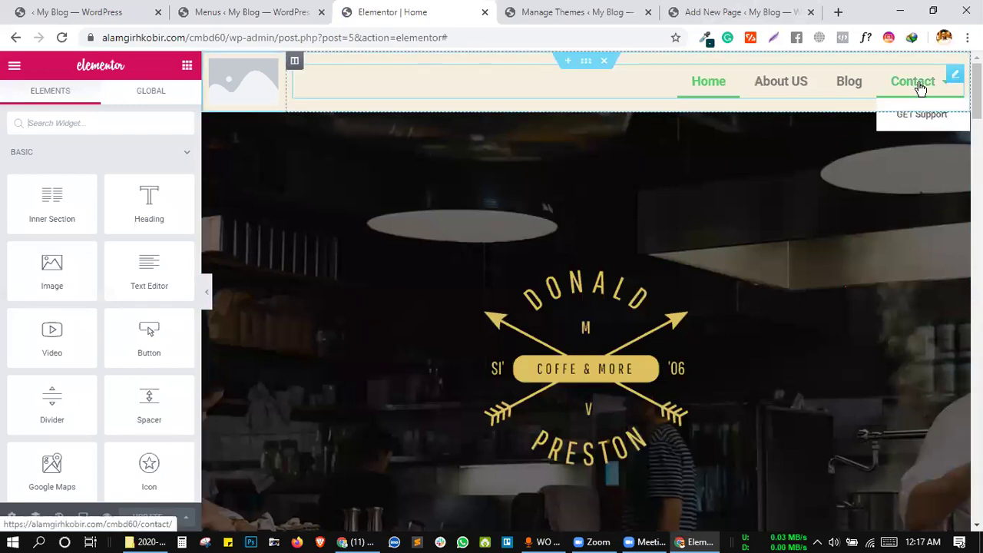
- Add a custom link named Team with the URL # to the Mega Manu menu on the Menus page
left_click(269, 6)
scroll(371, 418, "down", 4)
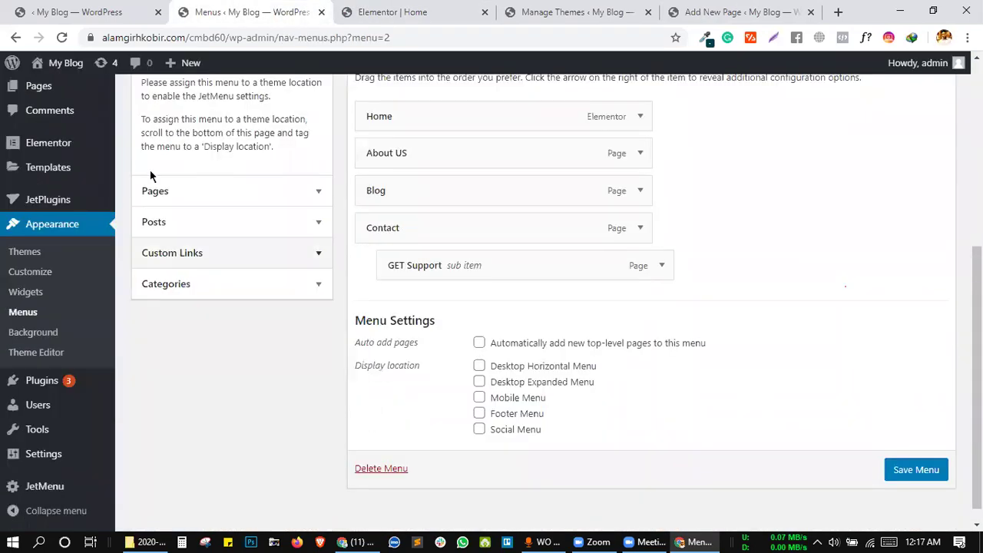
scroll(369, 247, "down", 1)
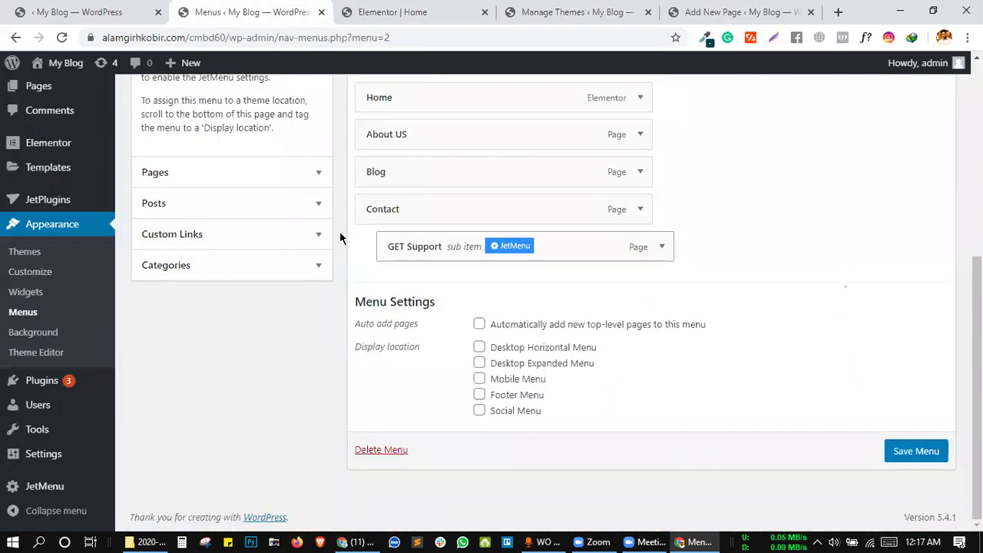
left_click(295, 239)
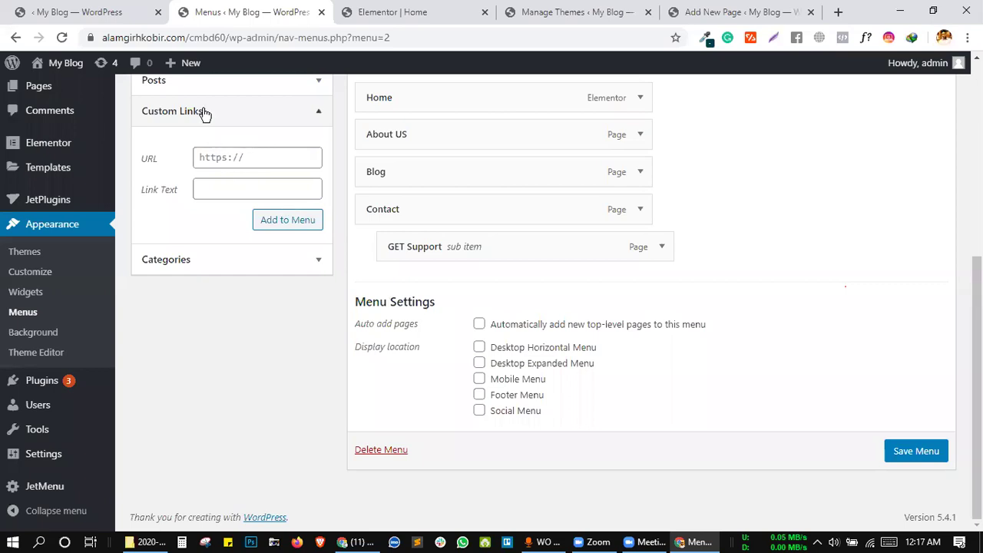
left_click(230, 162)
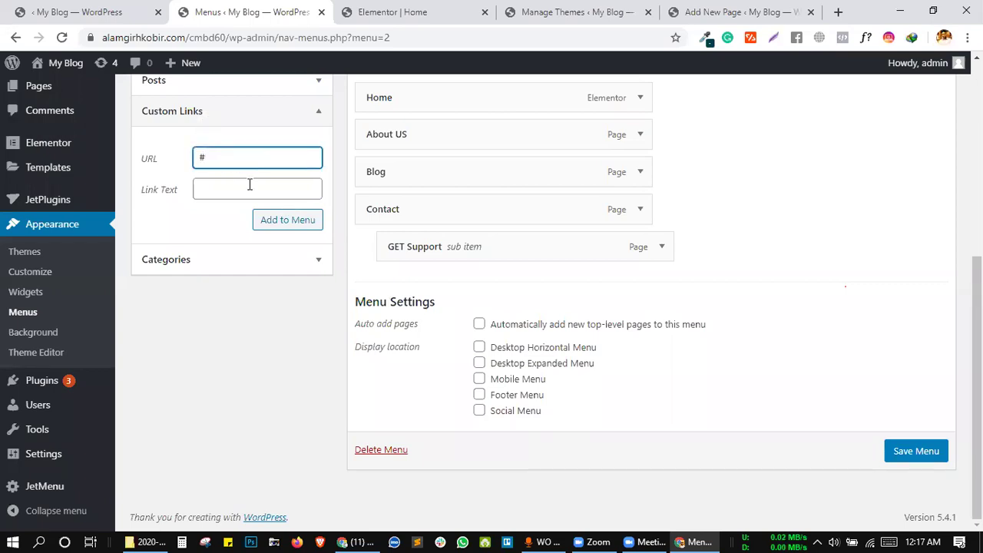
left_click(252, 192)
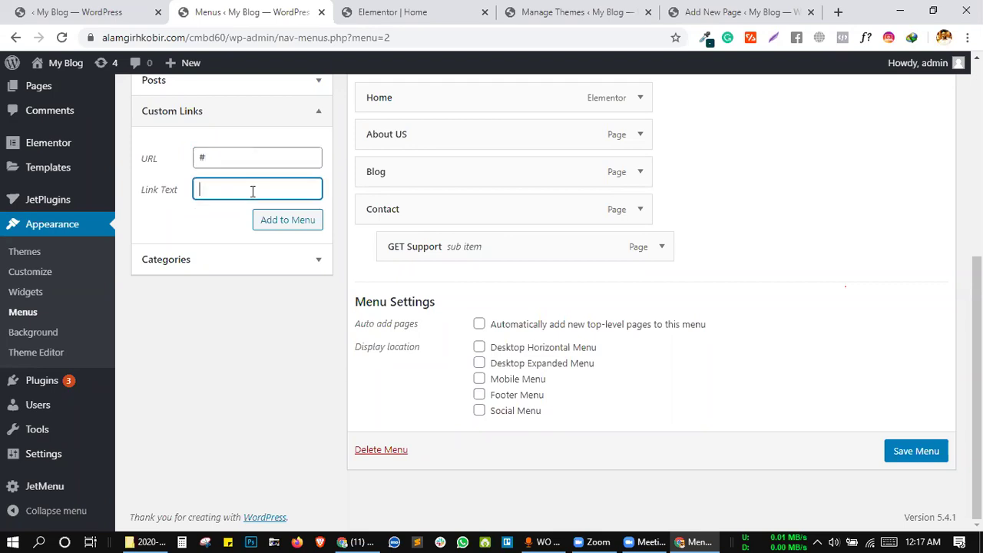
left_click(283, 223)
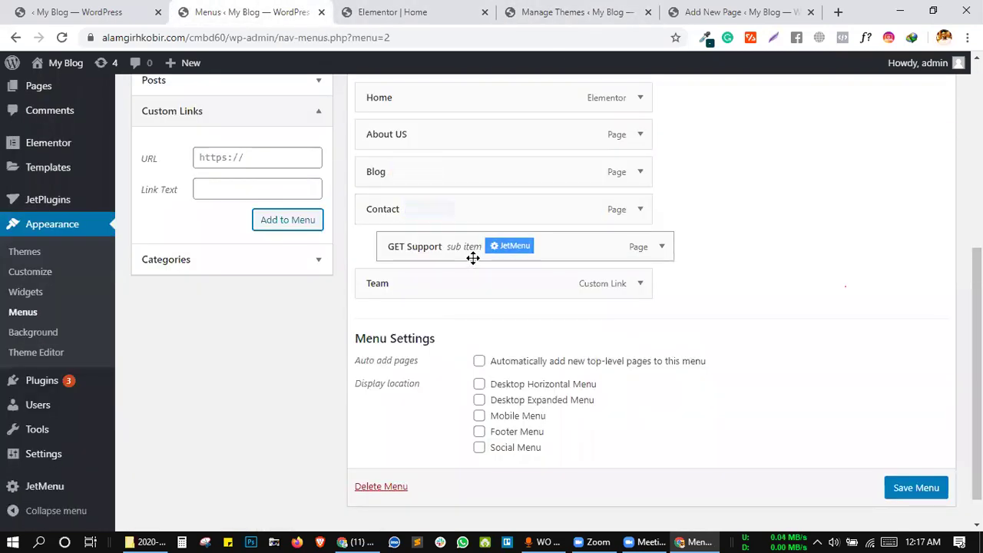
- Move GET Support out from under Contact to the top level of the menu and save the menu
mouse_move(553, 257)
left_click_drag(564, 254, 536, 254)
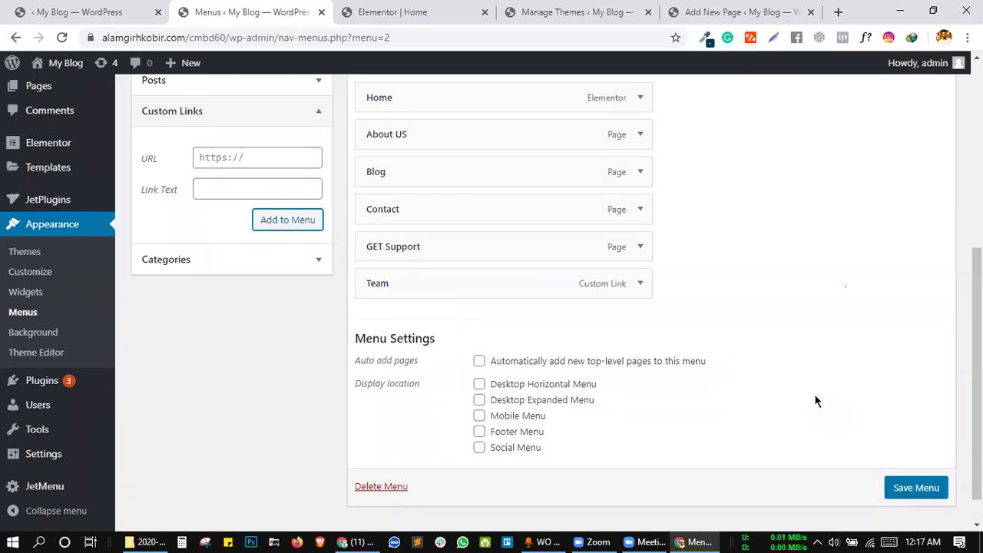
scroll(811, 362, "down", 1)
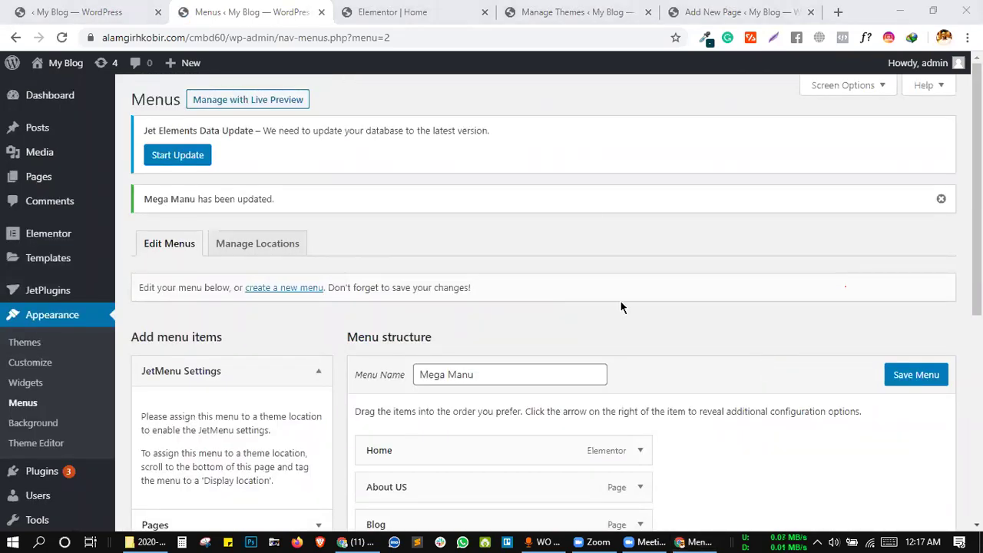
- Assign Mega Manu to the Desktop Horizontal Menu and Mobile Menu display locations and save the menu
scroll(718, 408, "down", 5)
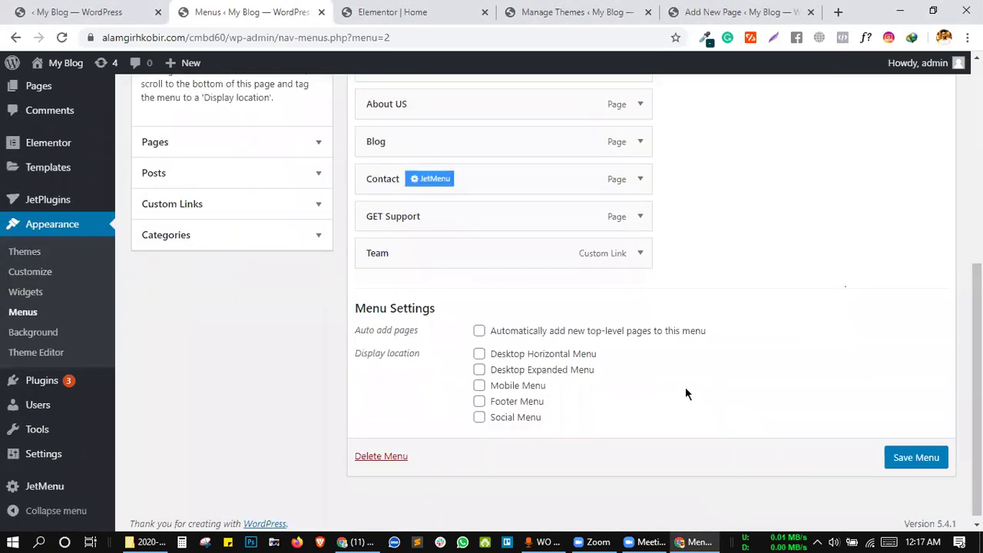
scroll(686, 393, "up", 3)
left_click_drag(136, 238, 310, 325)
left_click(301, 317)
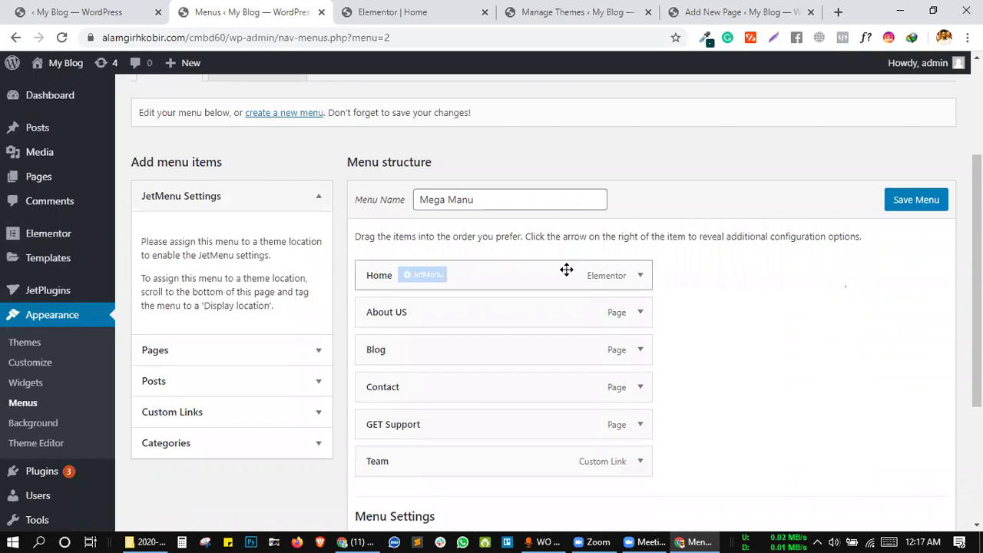
scroll(666, 307, "down", 3)
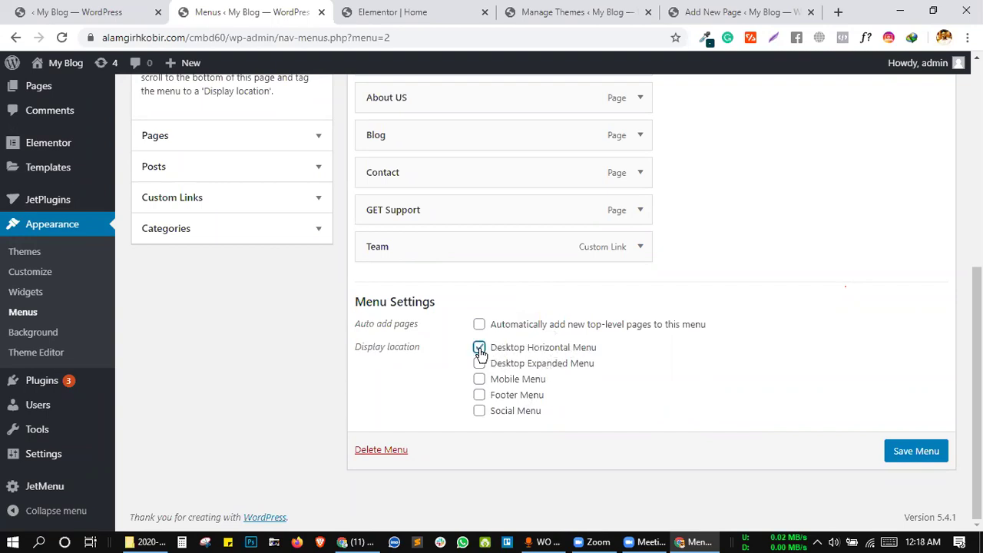
left_click(479, 379)
left_click(891, 450)
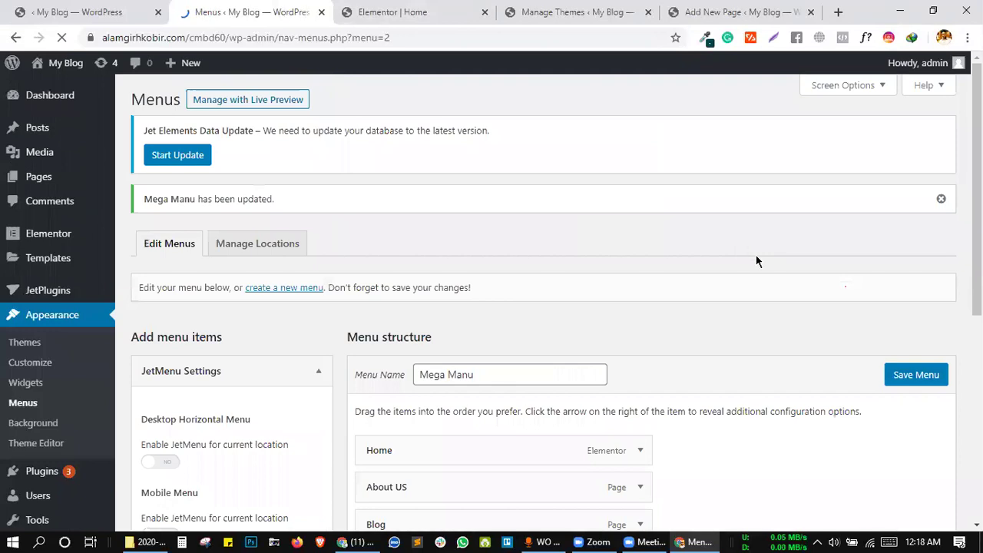
left_click(395, 12)
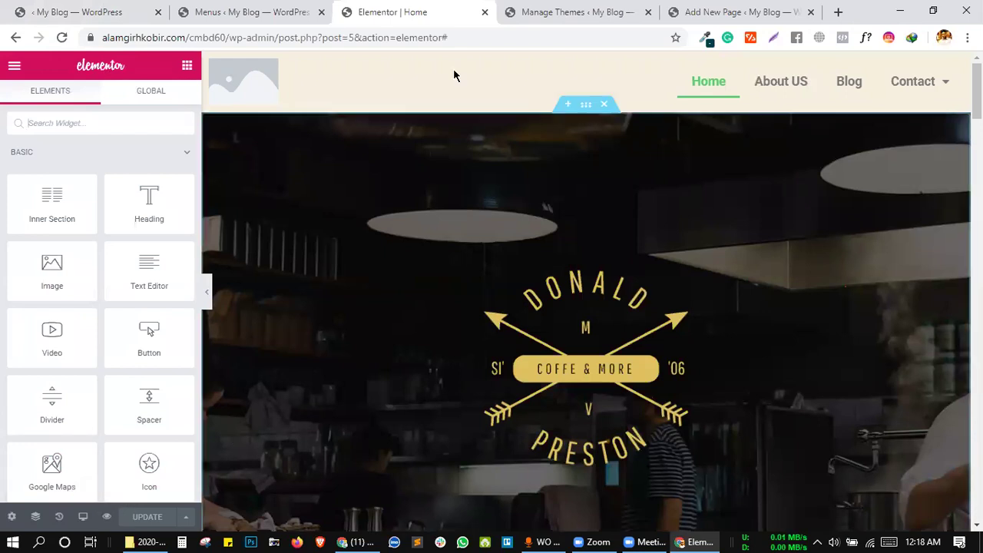
left_click(499, 11)
left_click(419, 11)
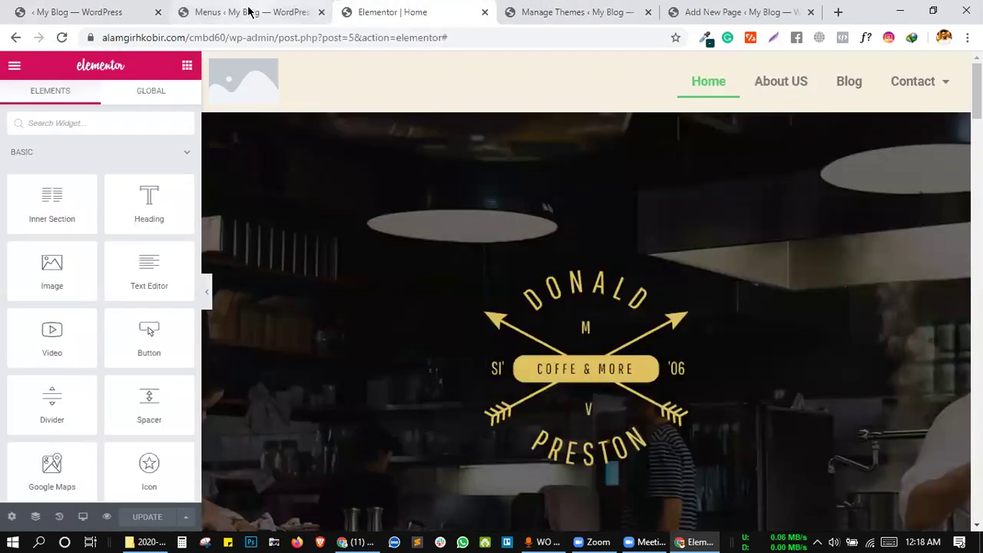
left_click(249, 11)
- Switch on JetMenu for both the Desktop Horizontal Menu and Mobile Menu locations
scroll(598, 300, "down", 5)
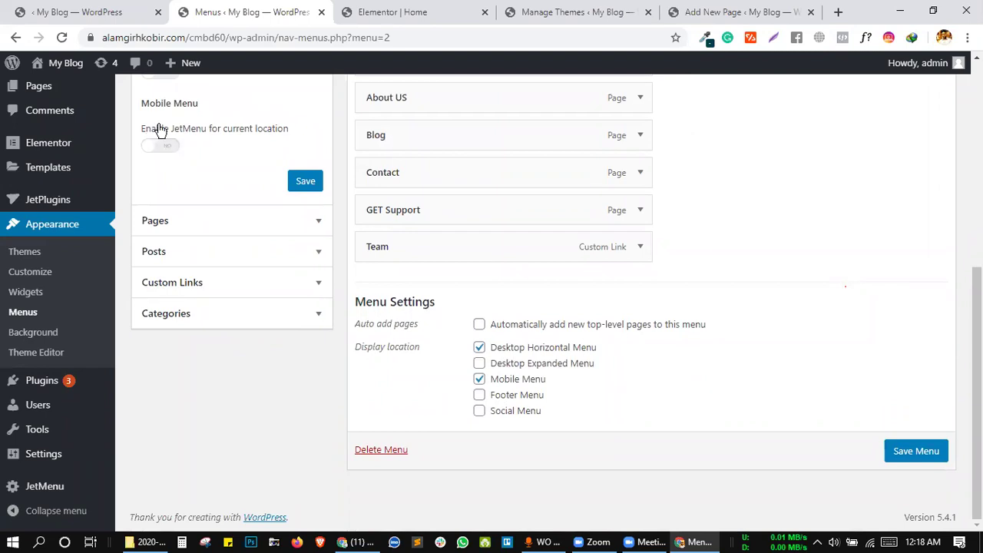
scroll(433, 195, "up", 2)
mouse_move(425, 173)
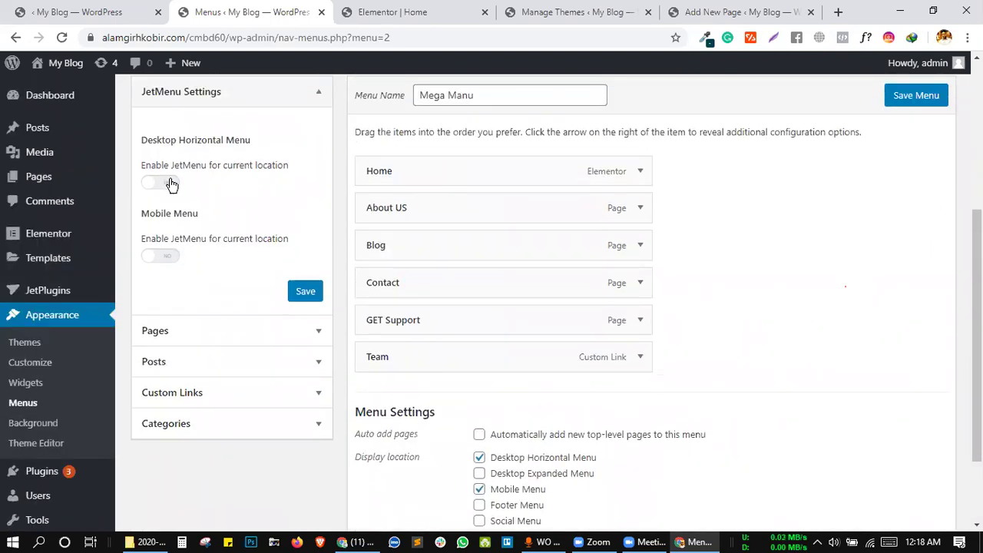
scroll(192, 215, "up", 1)
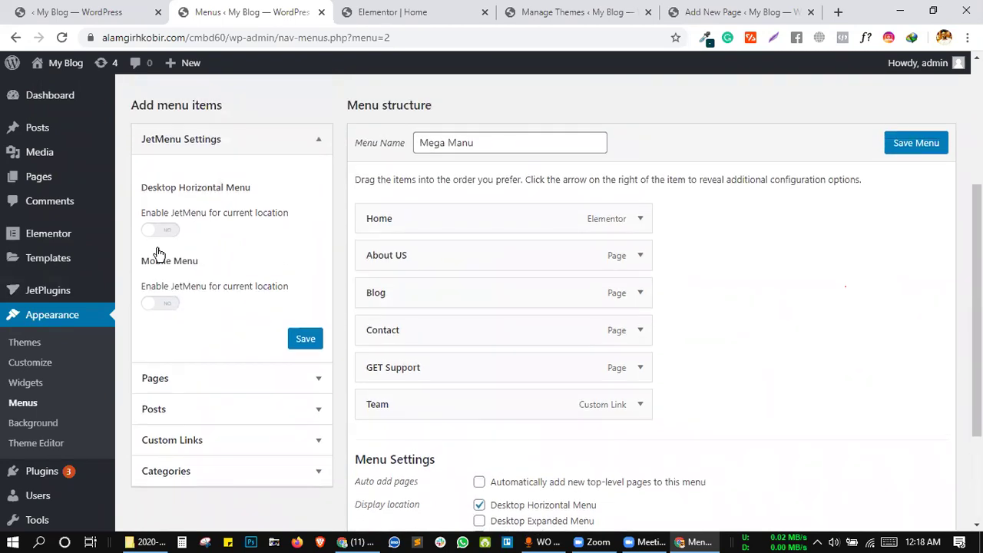
left_click(170, 232)
left_click(166, 305)
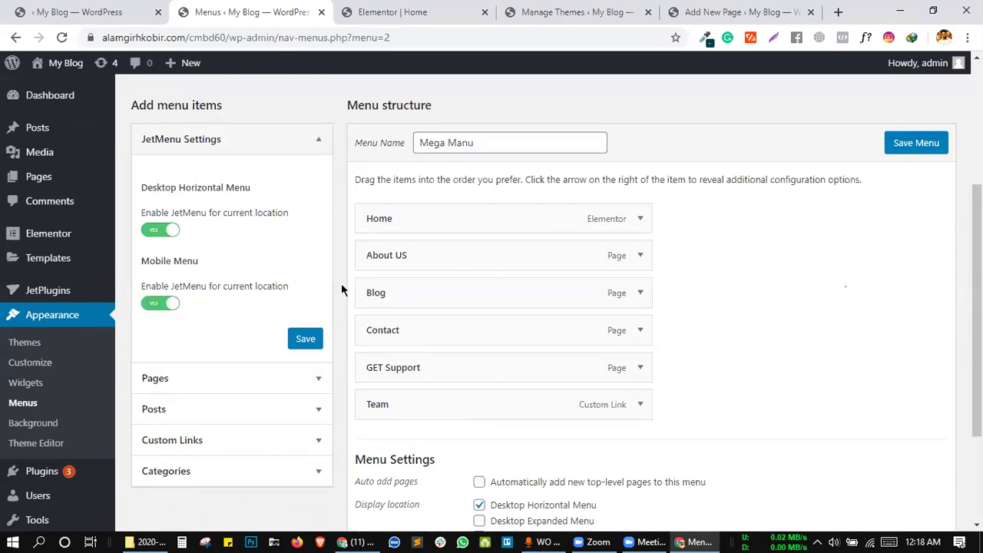
- Remove Mobile Menu from the menu's display locations, keeping Desktop Horizontal Menu, and save the menu
scroll(341, 284, "down", 2)
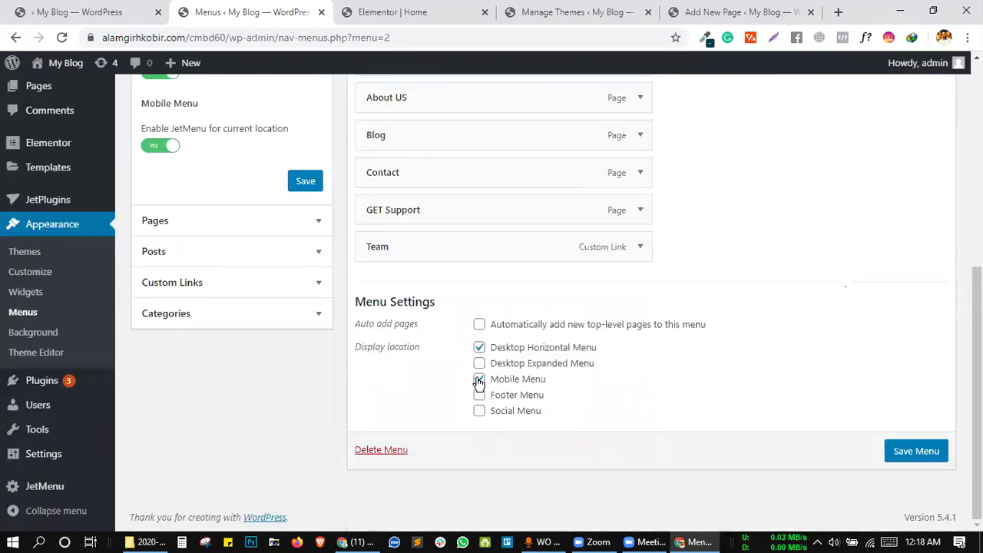
scroll(446, 384, "up", 1)
scroll(476, 392, "down", 1)
left_click(941, 454)
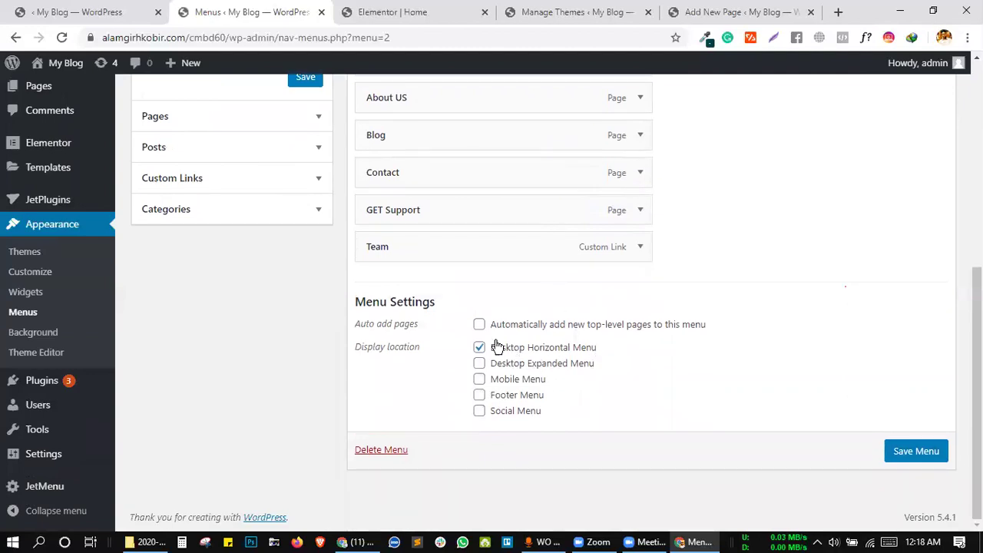
- Enable JetMenu for the current menu location and save the JetMenu settings
scroll(307, 323, "up", 5)
scroll(393, 282, "down", 3)
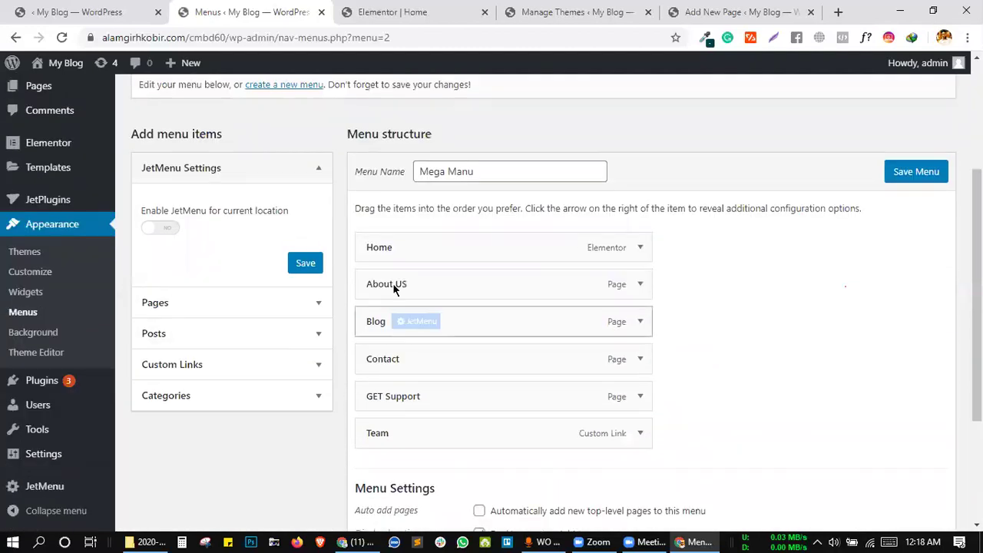
left_click(163, 228)
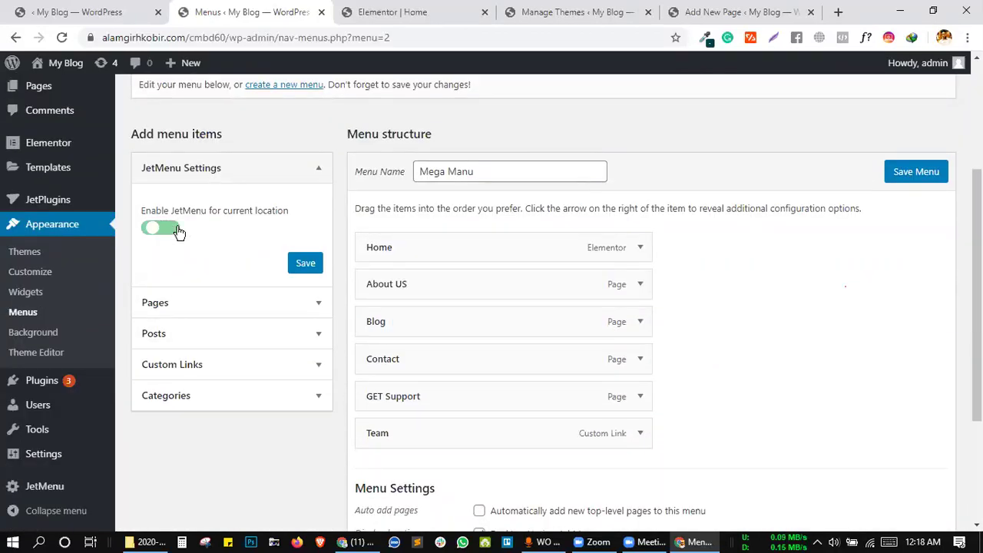
left_click(313, 273)
scroll(510, 307, "down", 3)
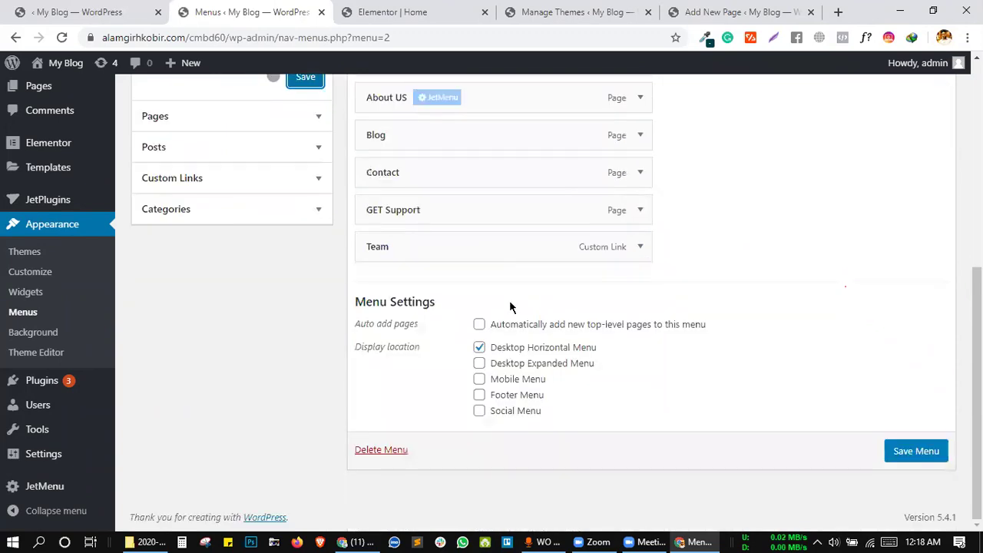
scroll(529, 311, "up", 3)
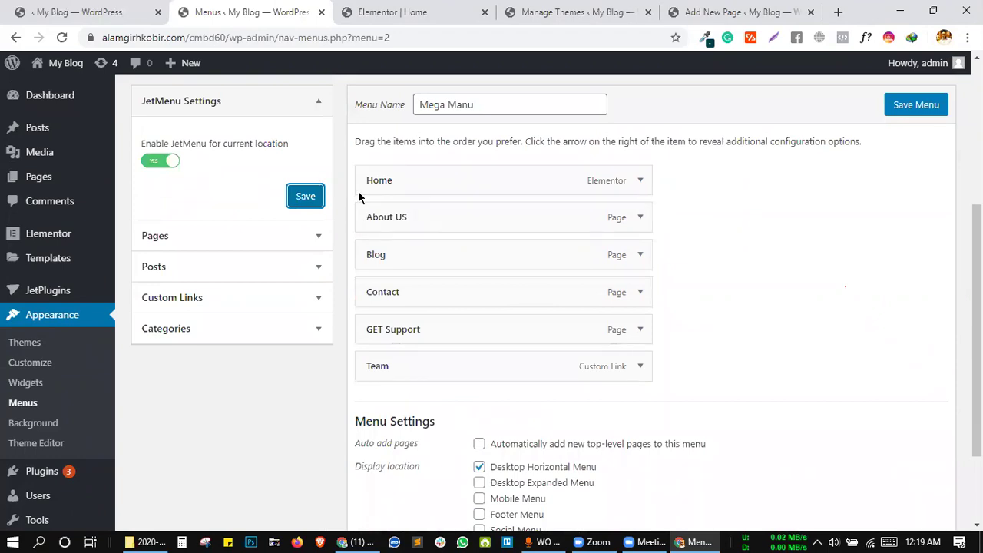
left_click(422, 181)
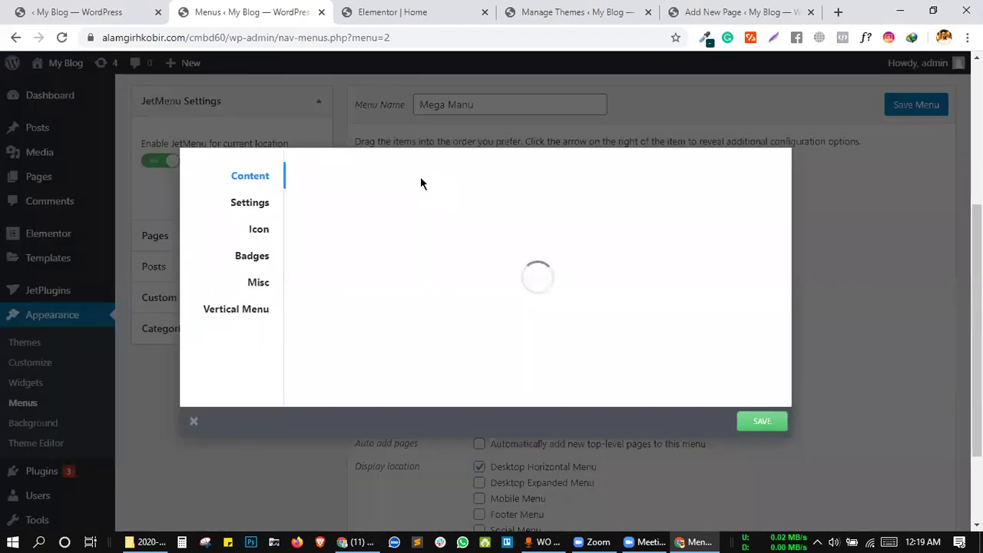
left_click(822, 163)
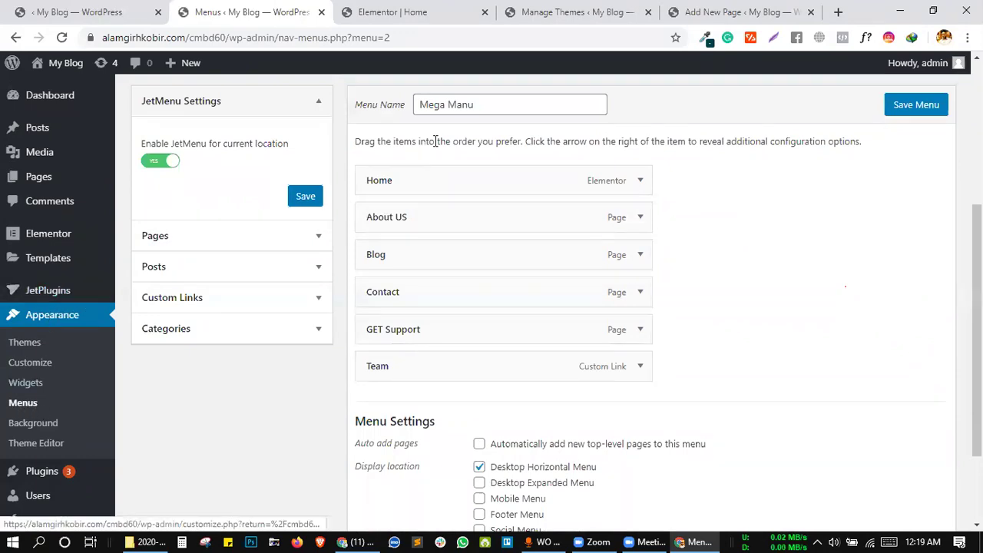
mouse_move(431, 189)
scroll(431, 189, "up", 1)
scroll(433, 193, "down", 2)
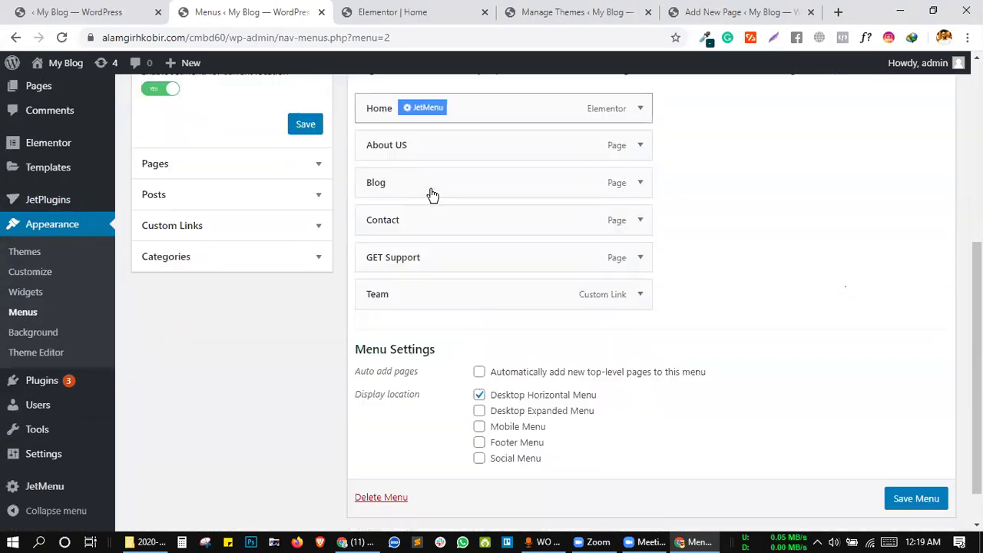
- Open the Home menu item's JetMenu icon settings and filter the menu icons by "holme"
left_click(424, 106)
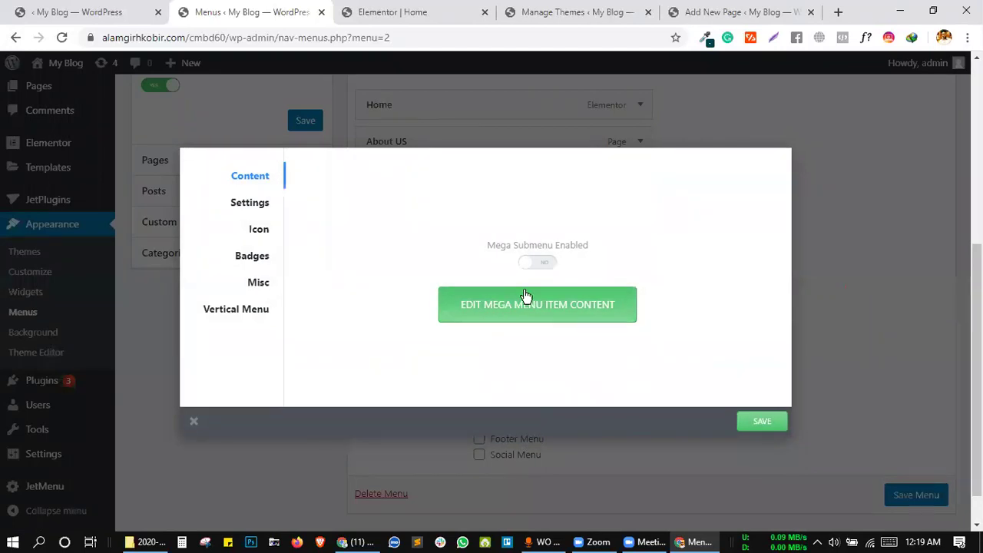
left_click(262, 229)
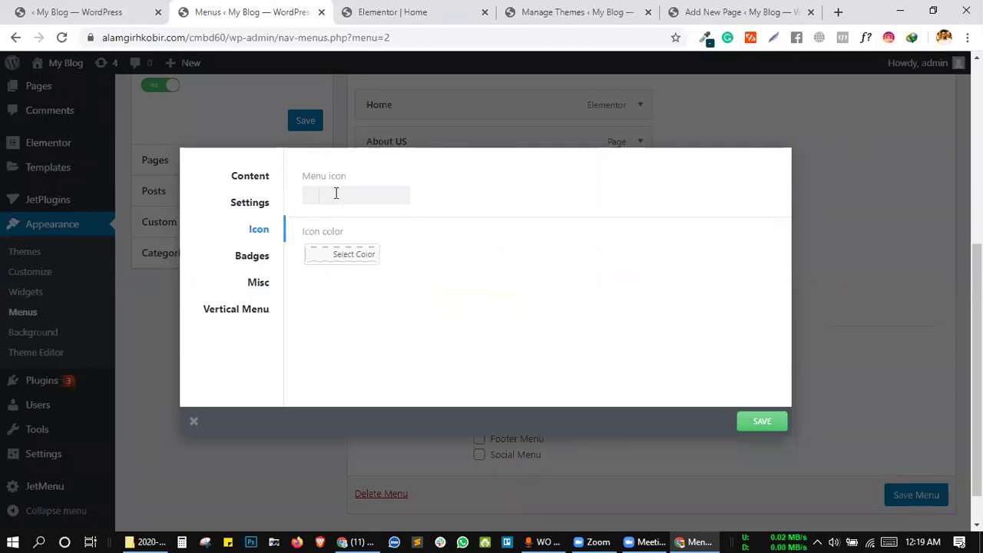
left_click(344, 195)
left_click(360, 239)
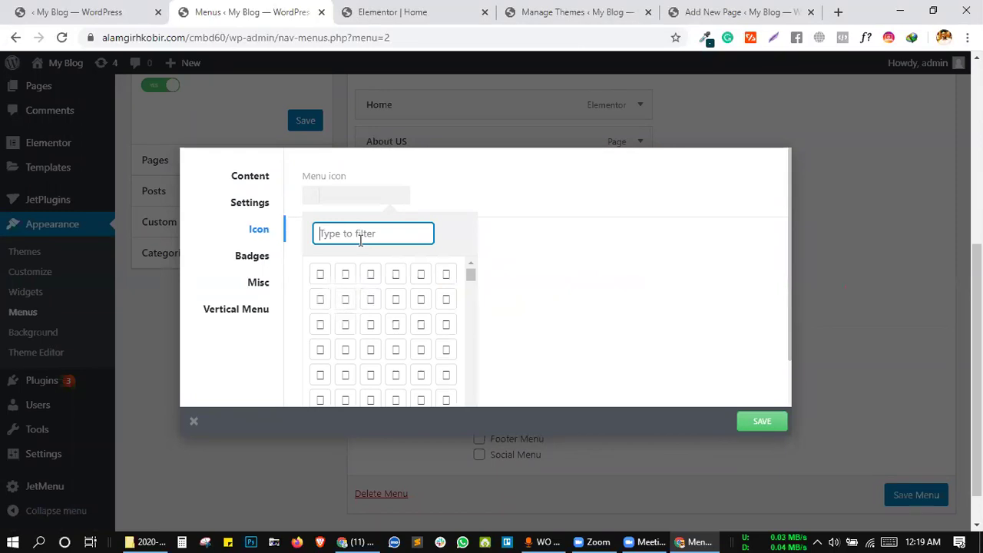
type("holme")
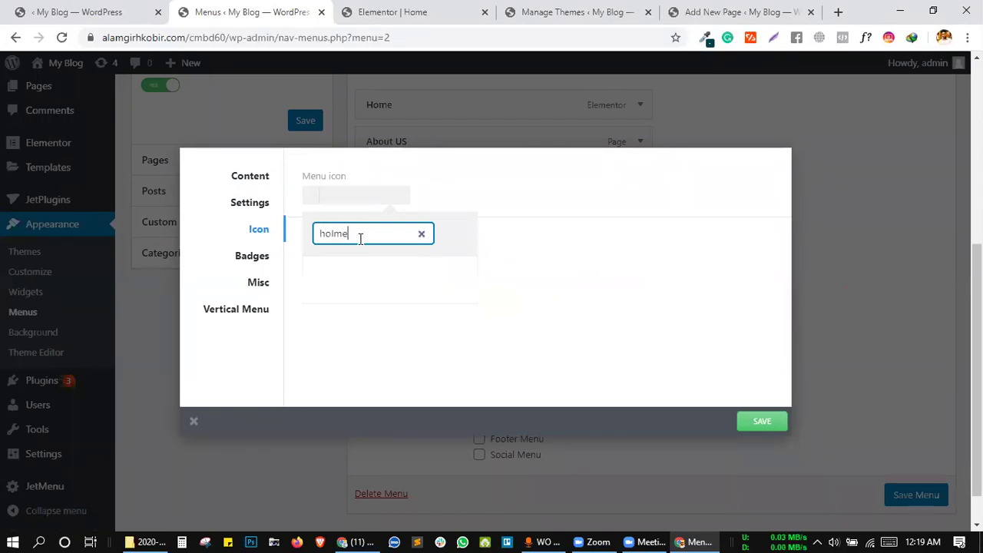
- Filter the icons for "home", pick fa-home as the Home item's menu icon, and save its JetMenu settings
key("BackSpace")
type("me")
left_click(320, 274)
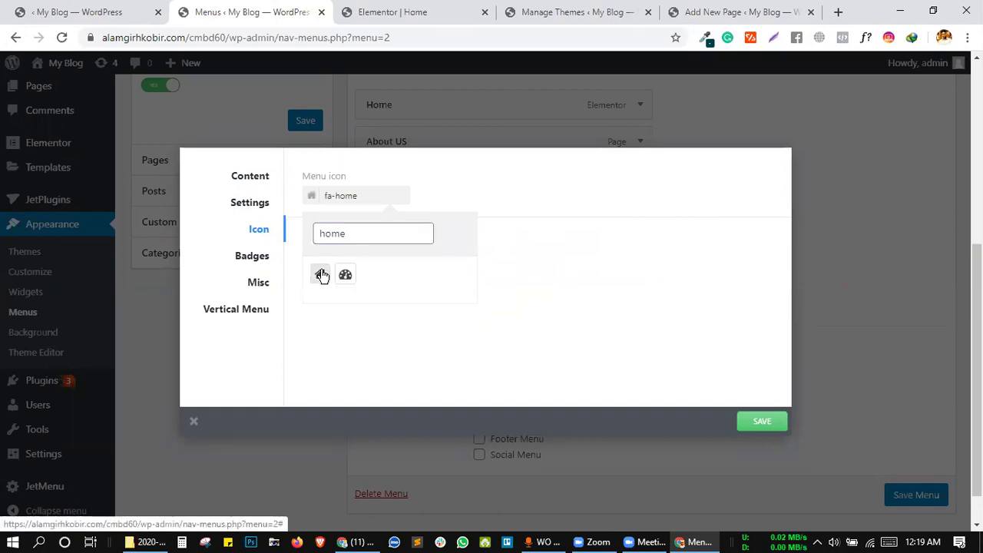
left_click(742, 424)
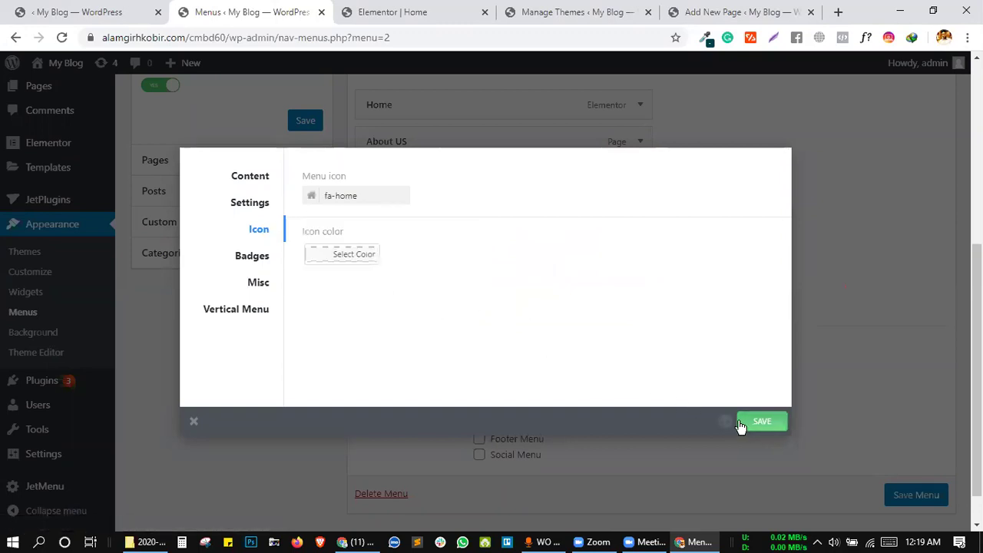
left_click(860, 283)
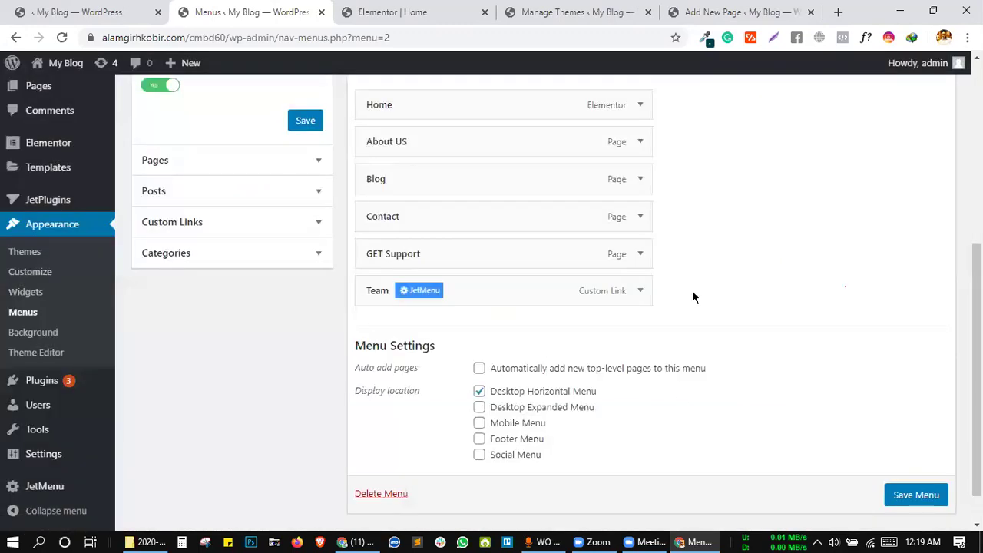
- Open the menu icon picker in the About US item's JetMenu settings
left_click(431, 150)
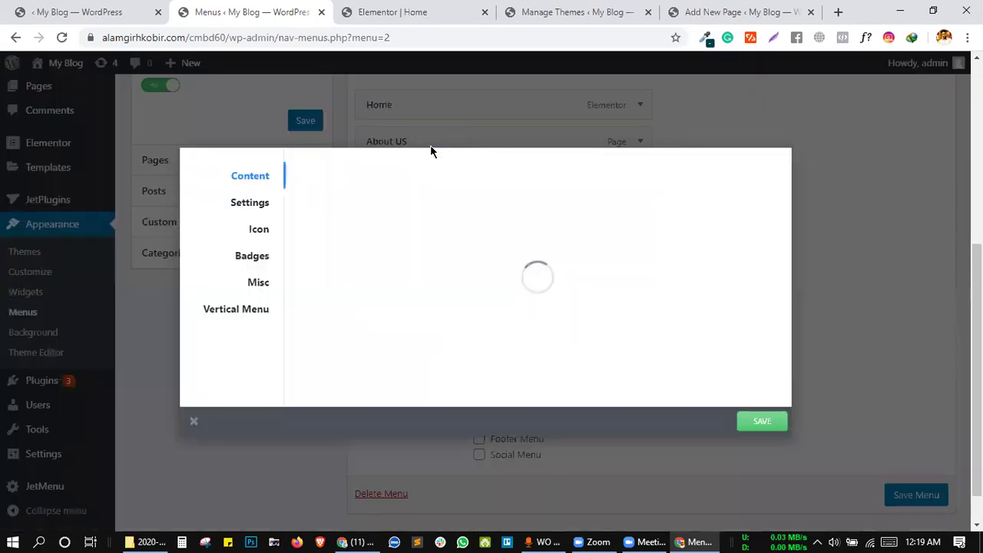
left_click(256, 232)
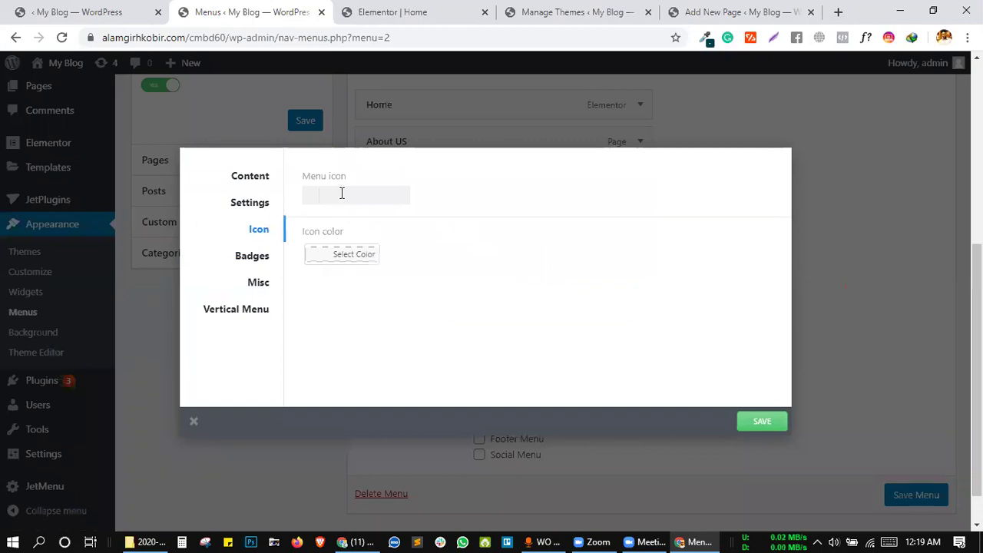
left_click(342, 195)
left_click(360, 234)
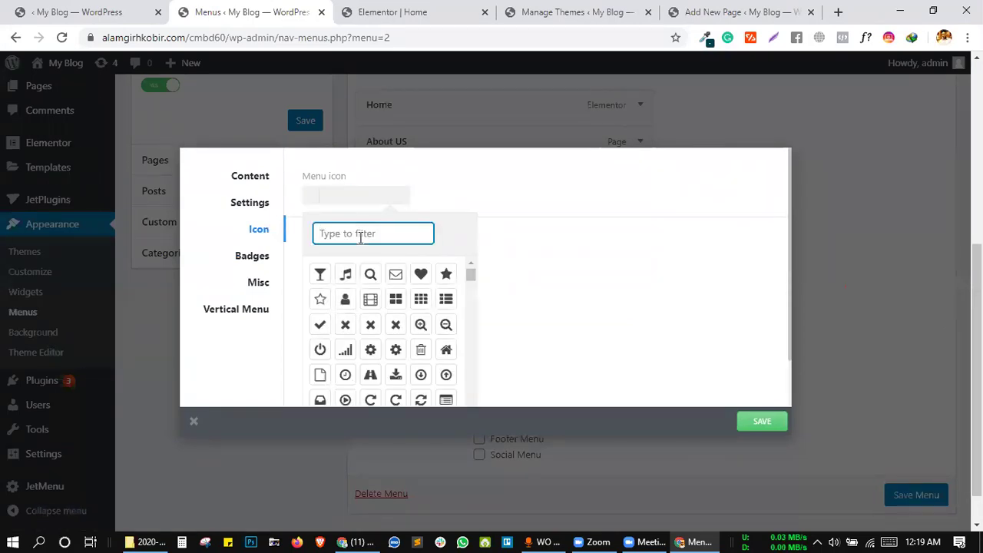
- Search the icon list for "us", "we" and "abou" to find an icon suited to About US
type("us")
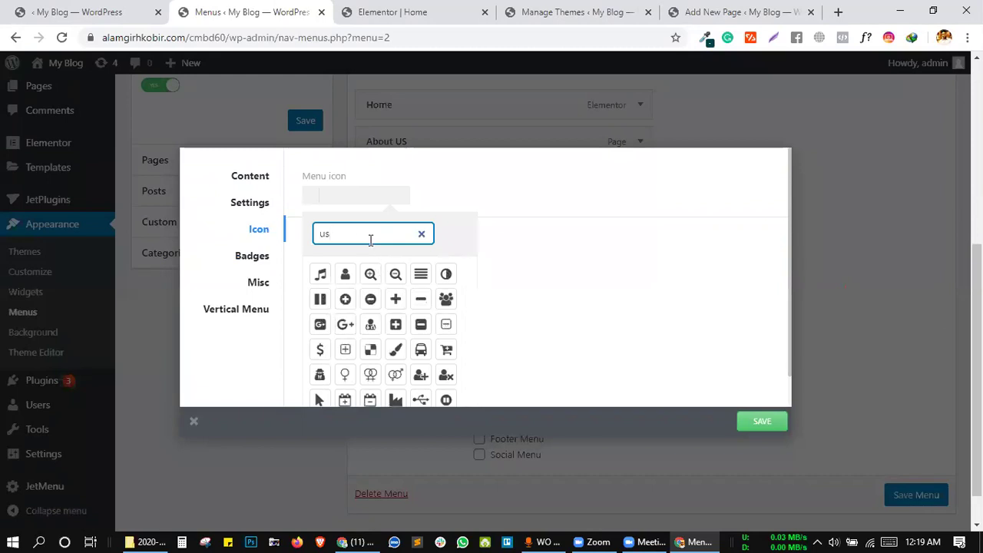
key("BackSpace")
key("BackSpace")
type("we")
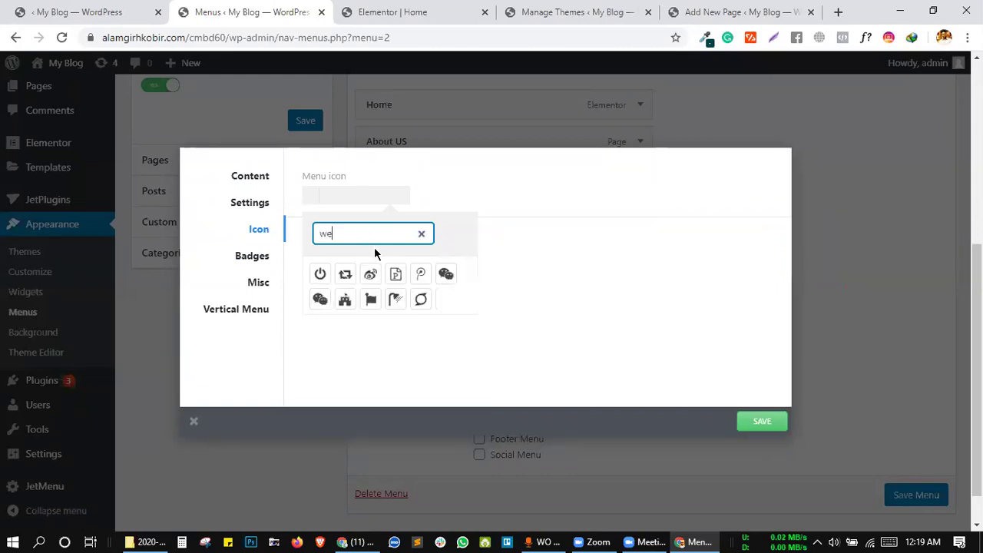
key("BackSpace")
key("BackSpace")
type("abou")
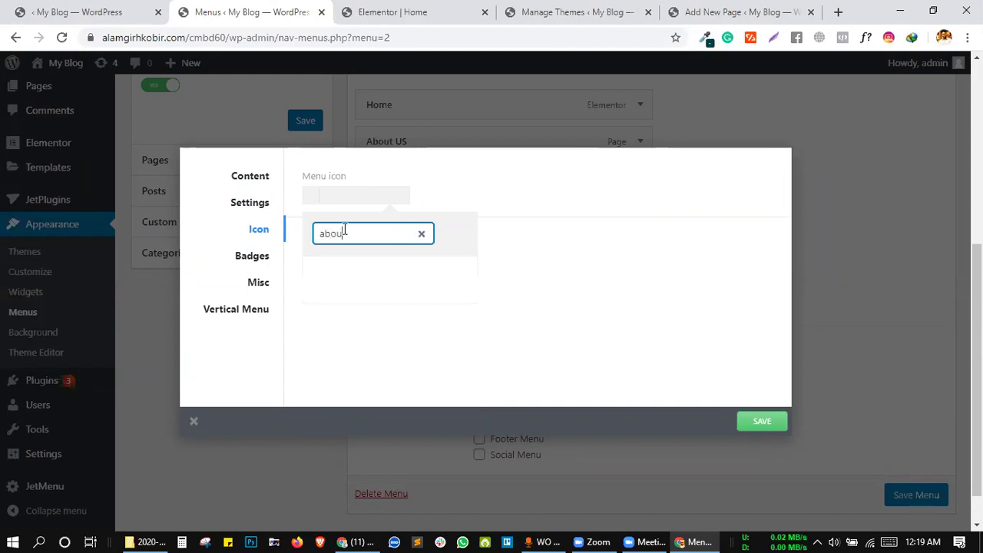
key("BackSpace")
key("BackSpace")
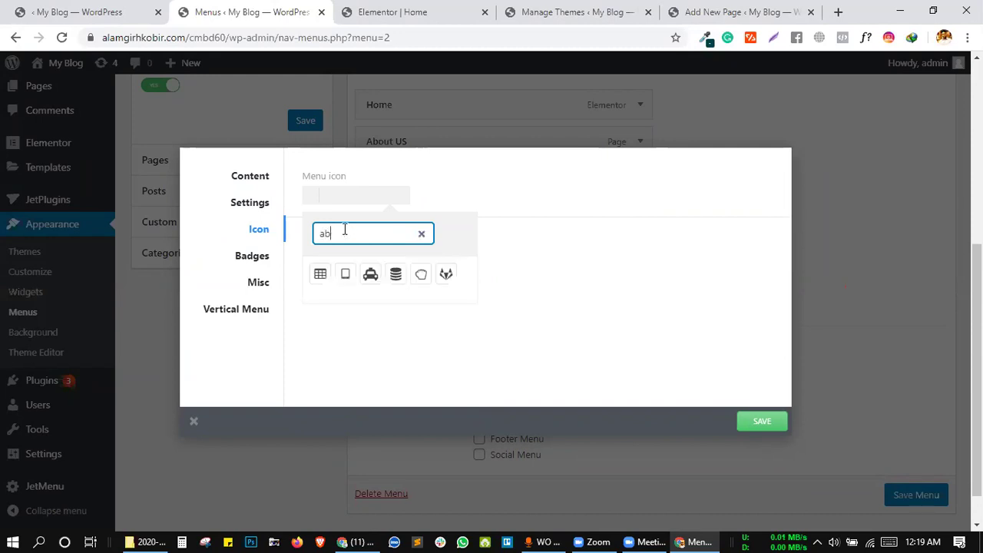
key("BackSpace")
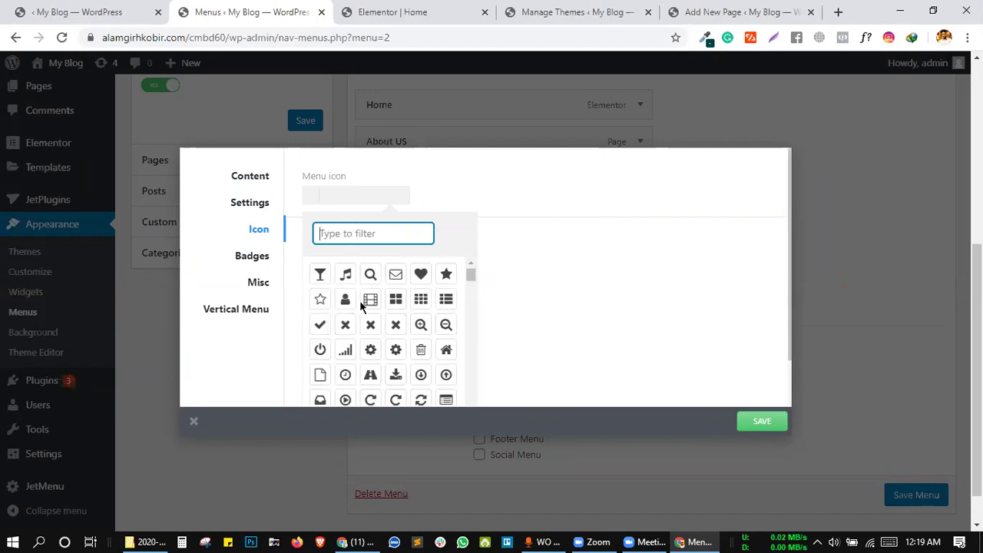
- Pick fa-arrows-alt from the full icon list as the About US menu icon and save its settings
scroll(368, 330, "down", 3)
scroll(370, 335, "down", 5)
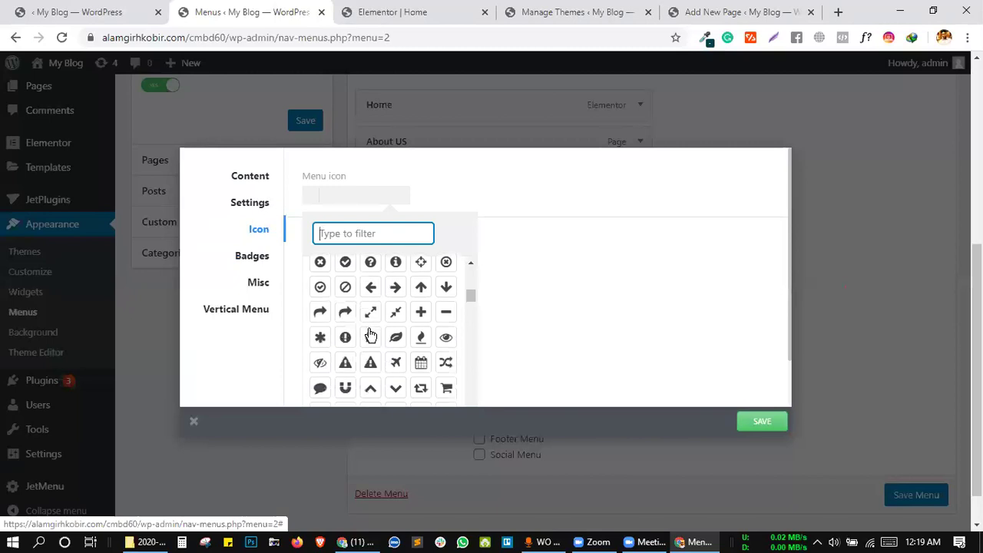
scroll(370, 334, "down", 5)
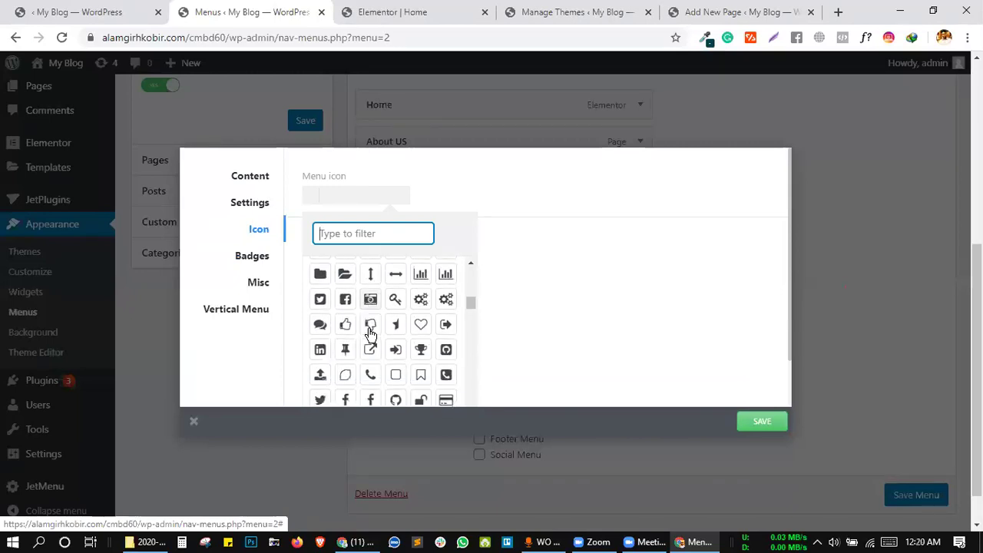
scroll(414, 338, "down", 1)
scroll(415, 338, "down", 3)
scroll(415, 334, "down", 2)
scroll(415, 335, "down", 1)
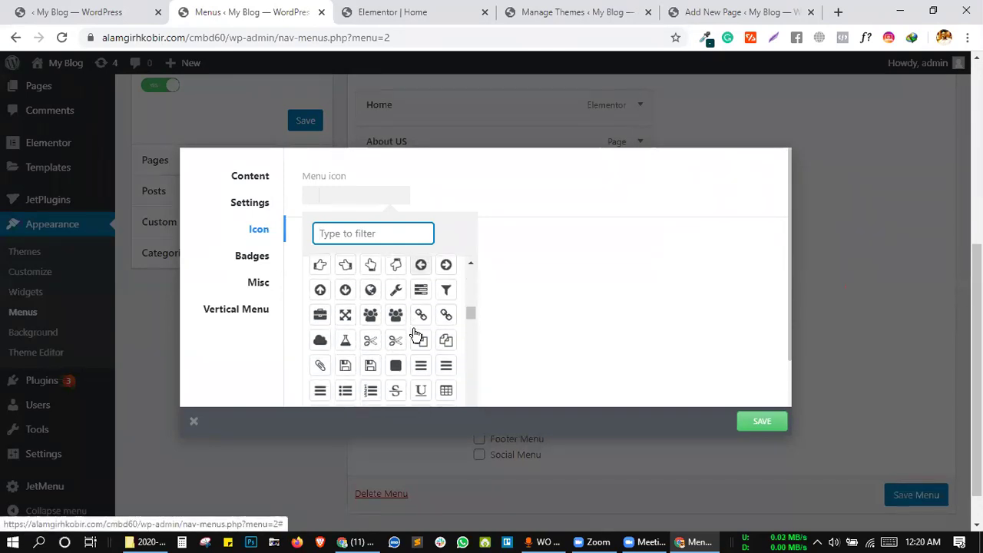
left_click(346, 316)
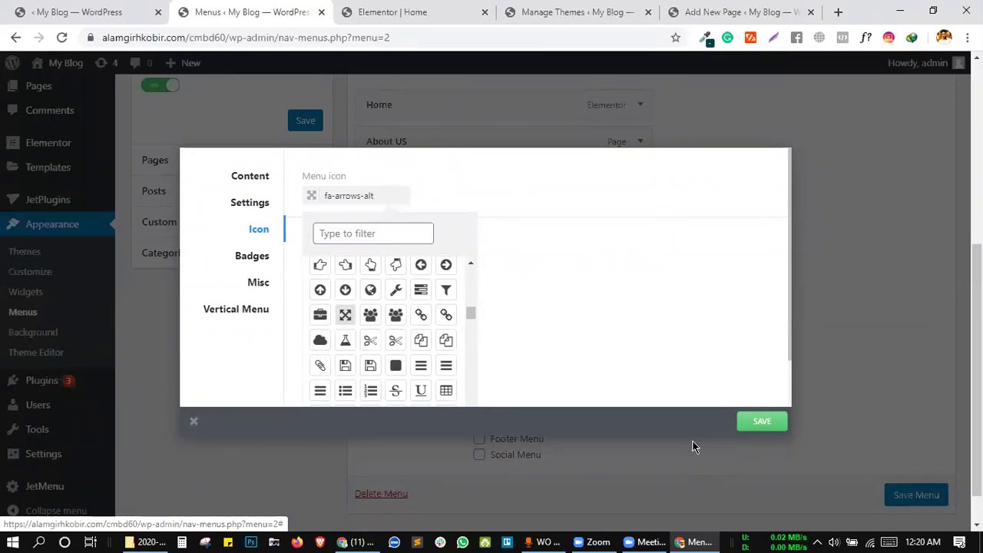
left_click(742, 423)
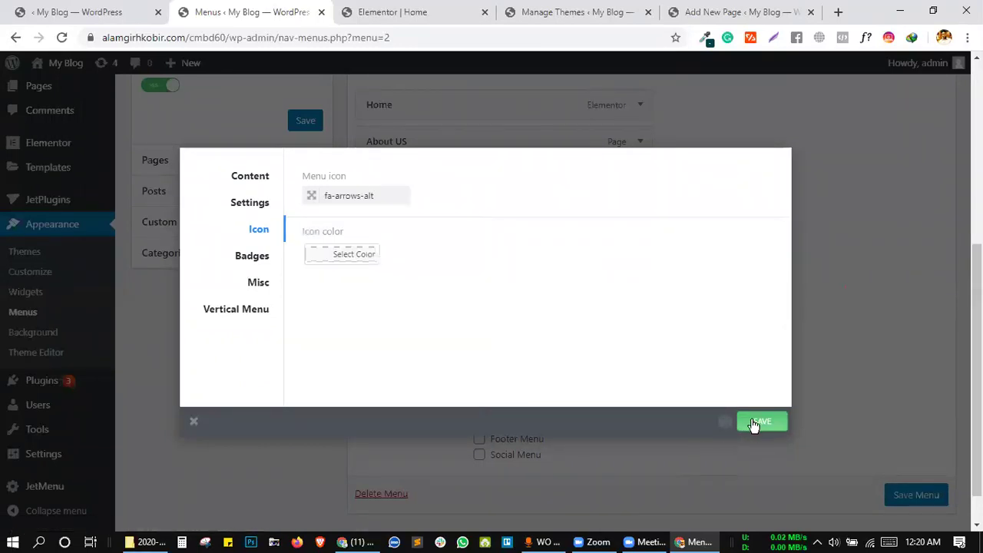
left_click(848, 264)
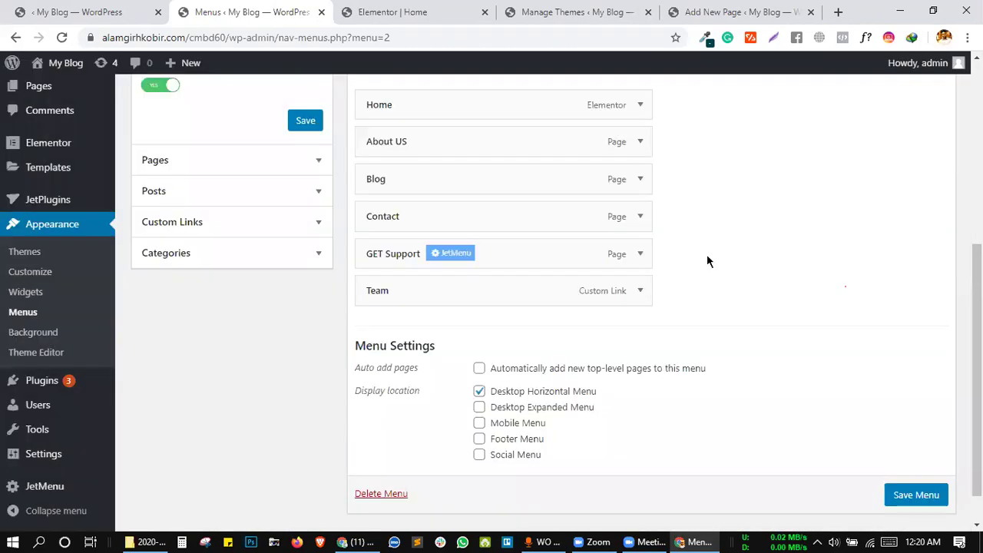
- Set the Blog item's menu icon to fa-table in its JetMenu settings and save
left_click(427, 183)
left_click(267, 229)
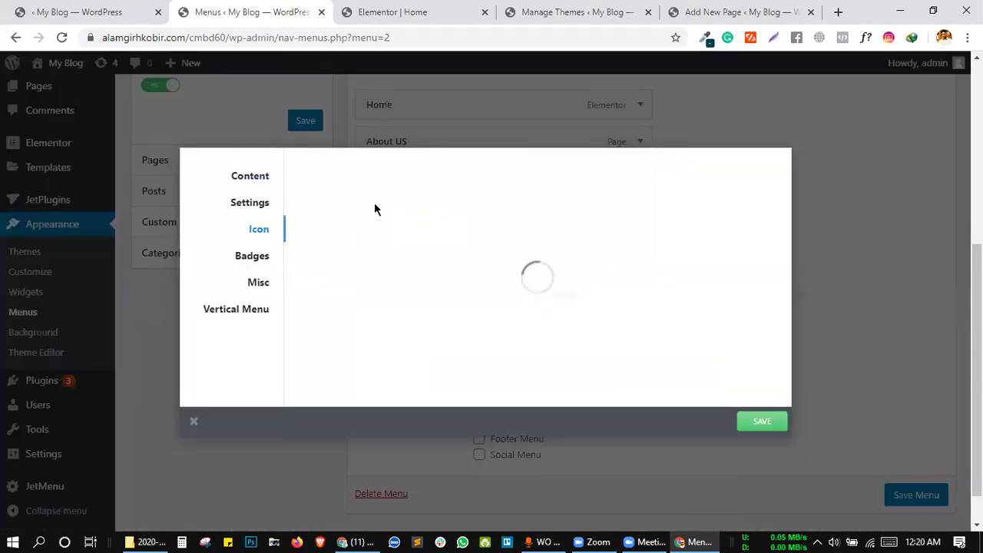
left_click(373, 194)
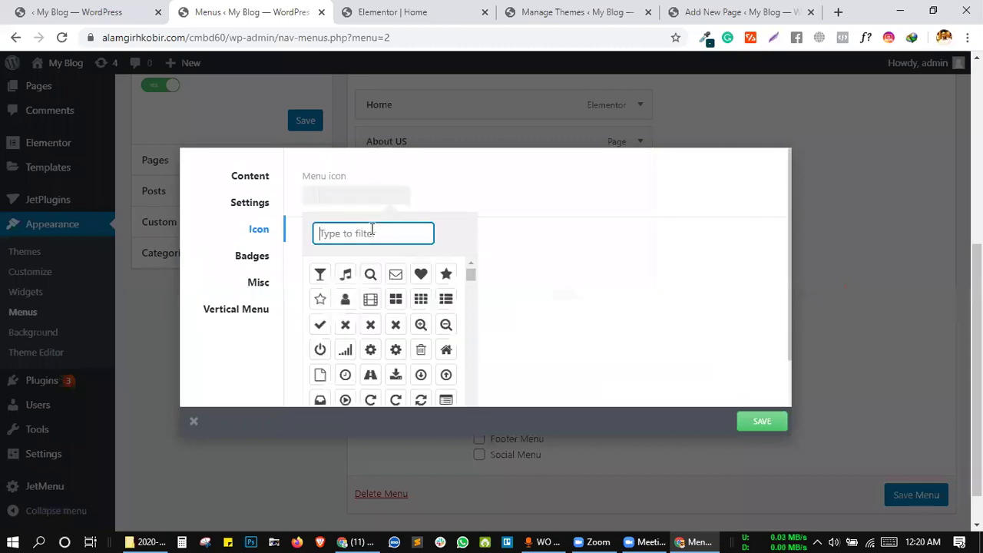
type("blog")
key("BackSpace")
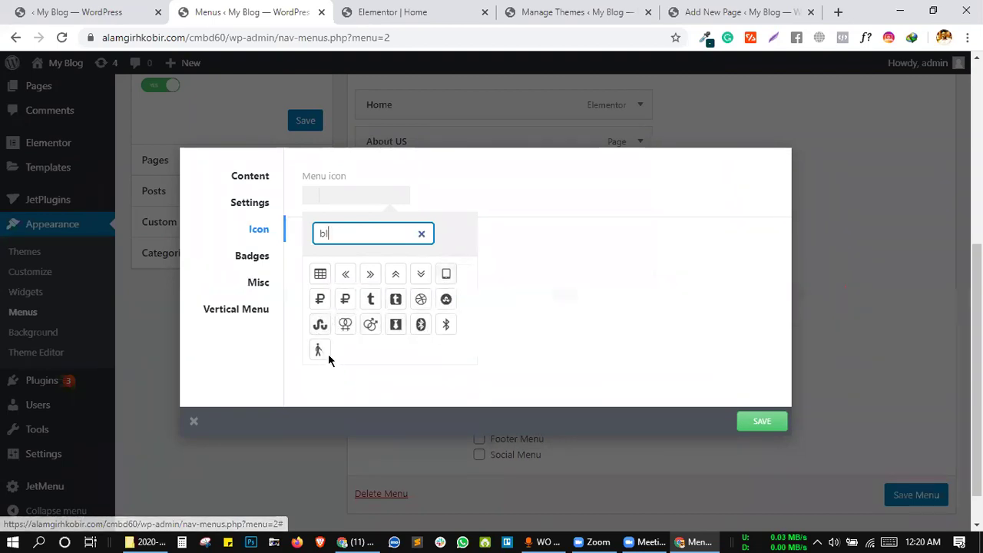
left_click(322, 277)
left_click(761, 421)
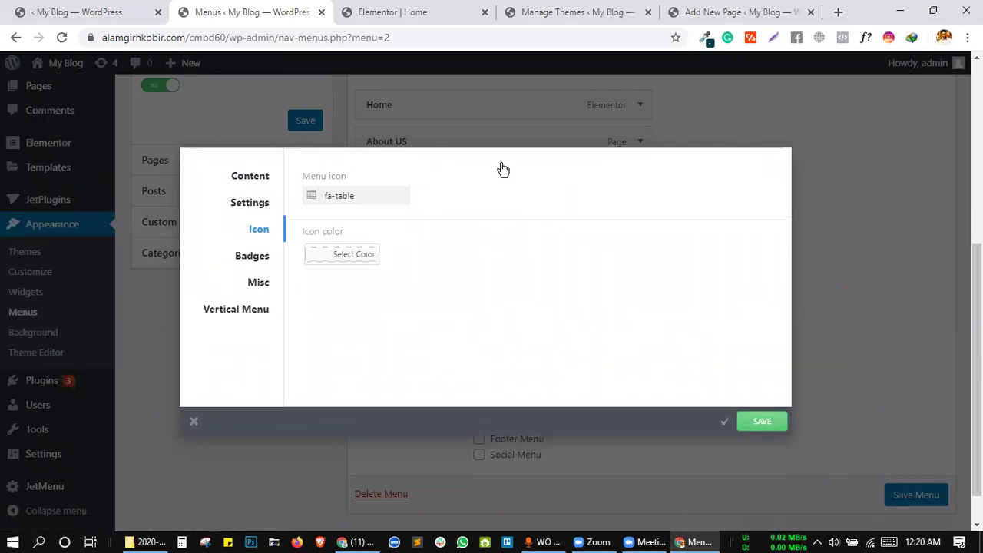
left_click(868, 294)
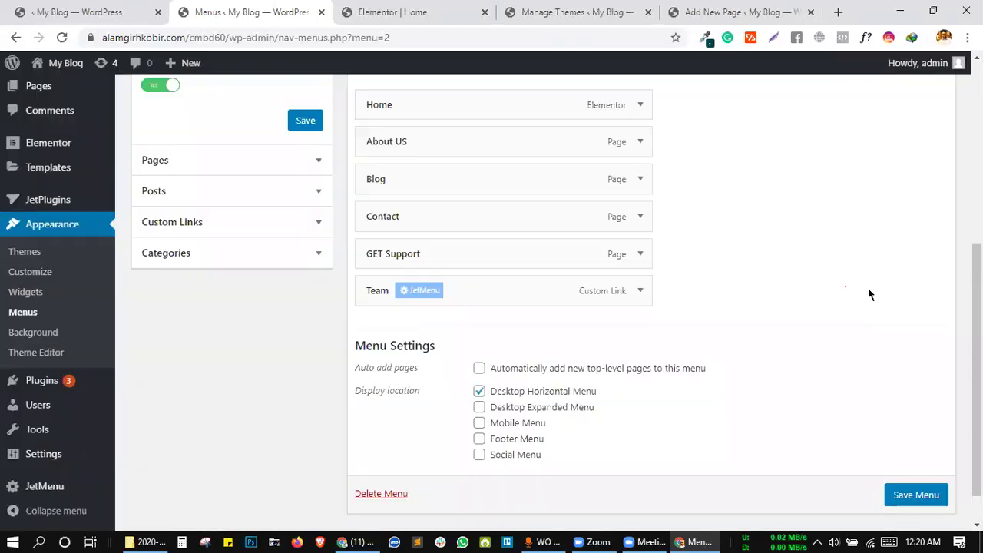
- Open the menu icon picker in the Contact item's JetMenu settings
left_click(433, 218)
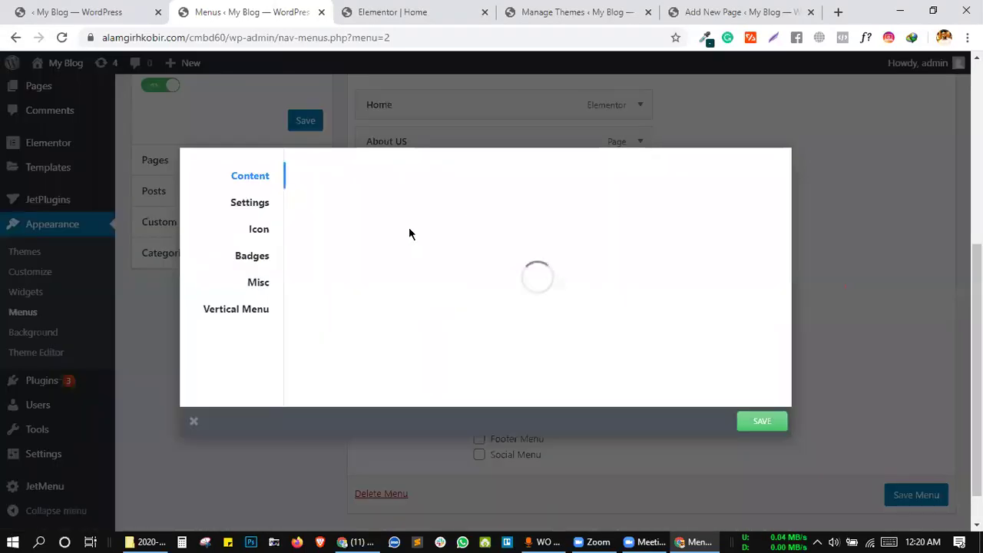
left_click(254, 232)
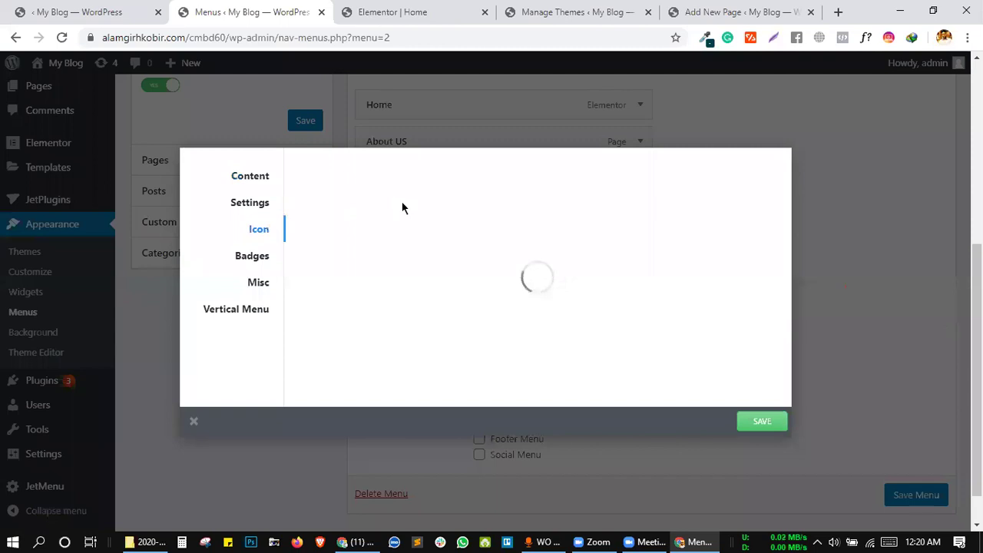
left_click(377, 196)
left_click(375, 238)
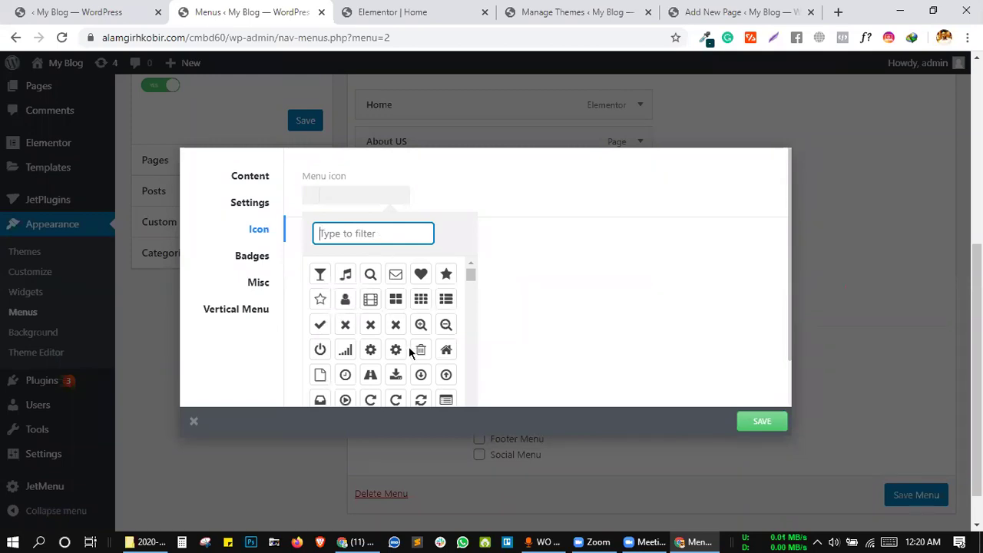
scroll(409, 349, "down", 5)
scroll(410, 351, "down", 5)
type("conta")
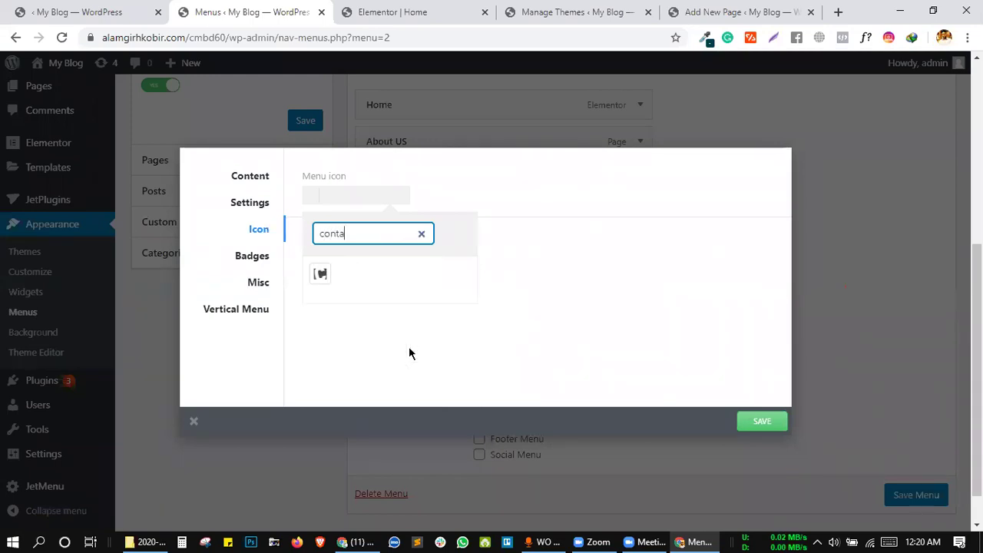
key("BackSpace")
key("BackSpace")
key("BackSpace")
key("BackSpace")
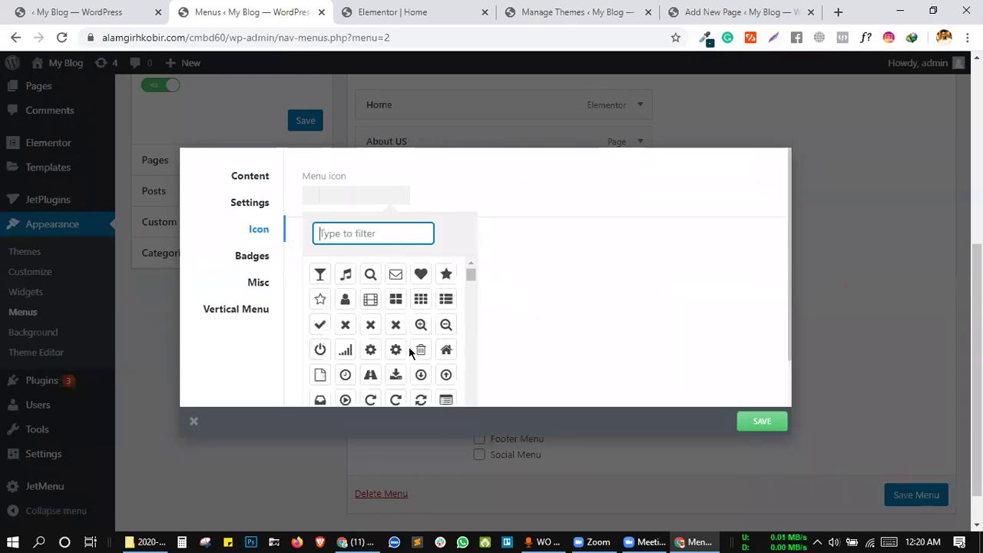
- Filter the icons by "con", pick the volume-control phone icon for the Contact item, and save its settings
type("con")
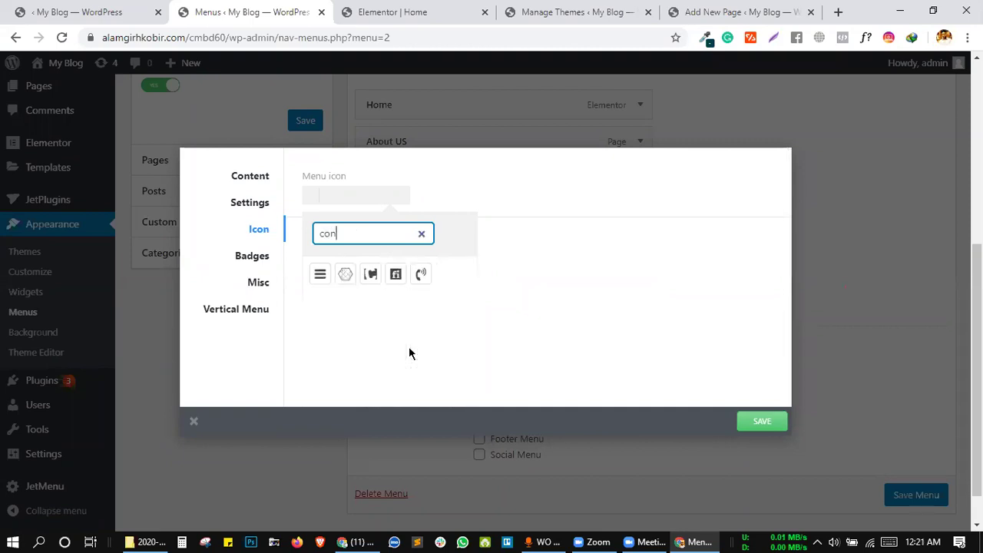
left_click(420, 275)
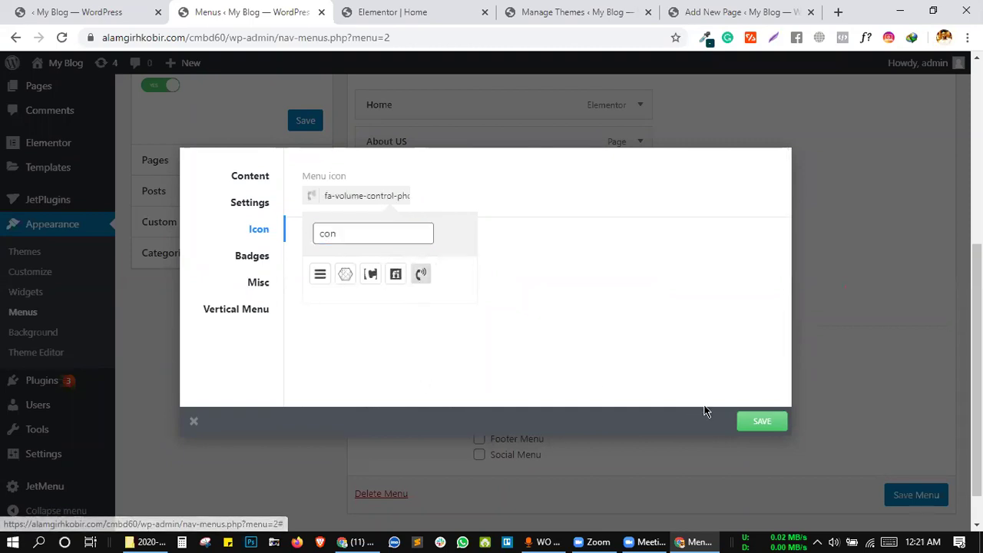
left_click(767, 418)
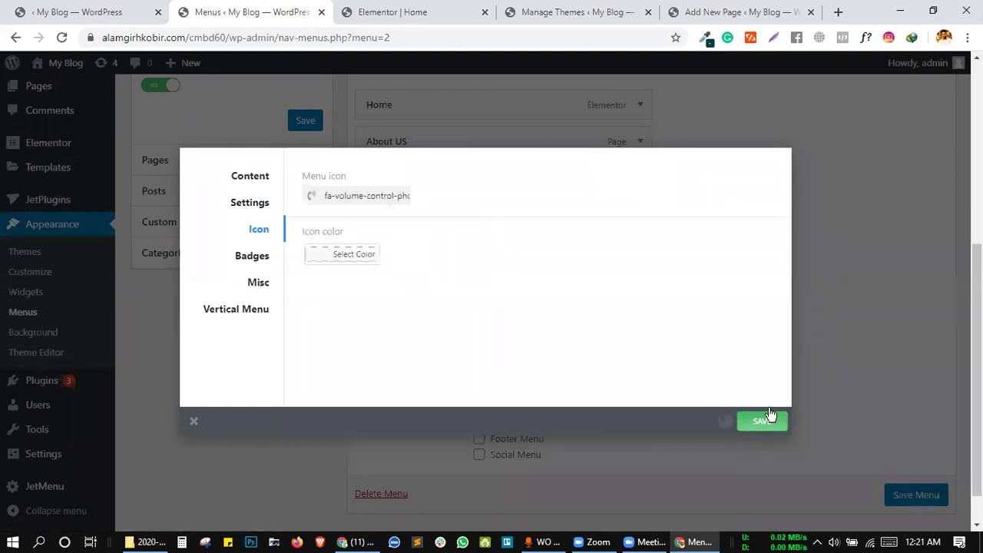
left_click(868, 286)
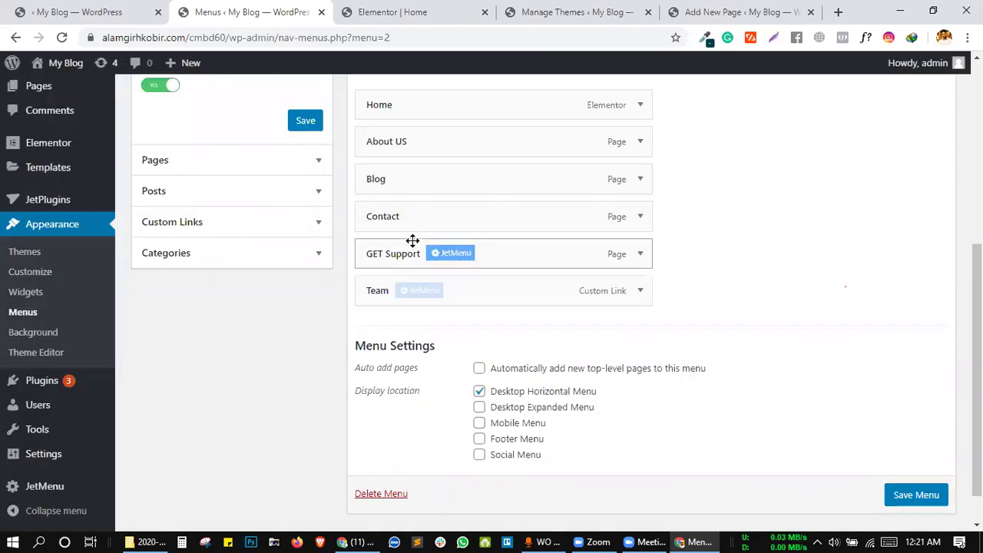
- Set the GET Support item's menu icon to fa-users in its JetMenu settings, save, and close the settings
left_click(452, 255)
left_click(246, 229)
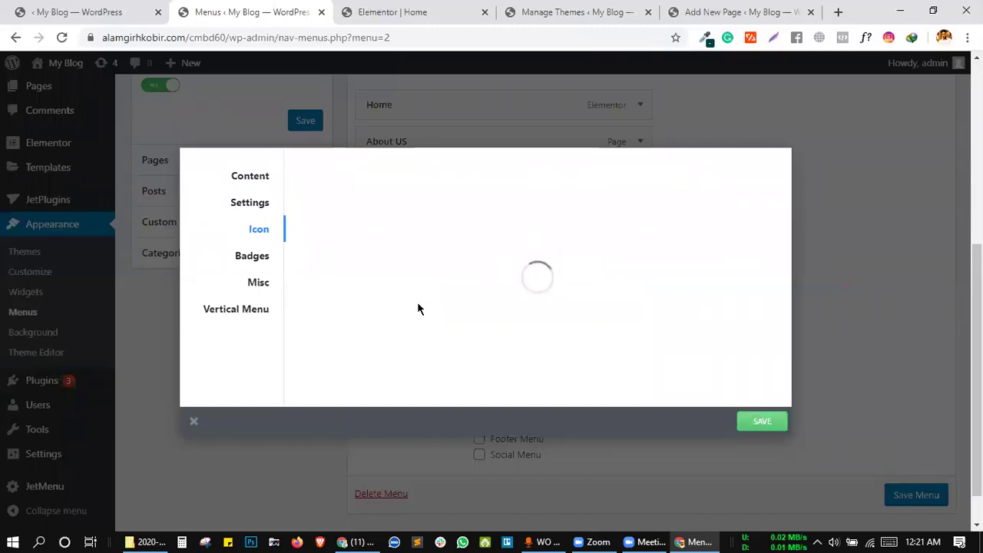
left_click(370, 196)
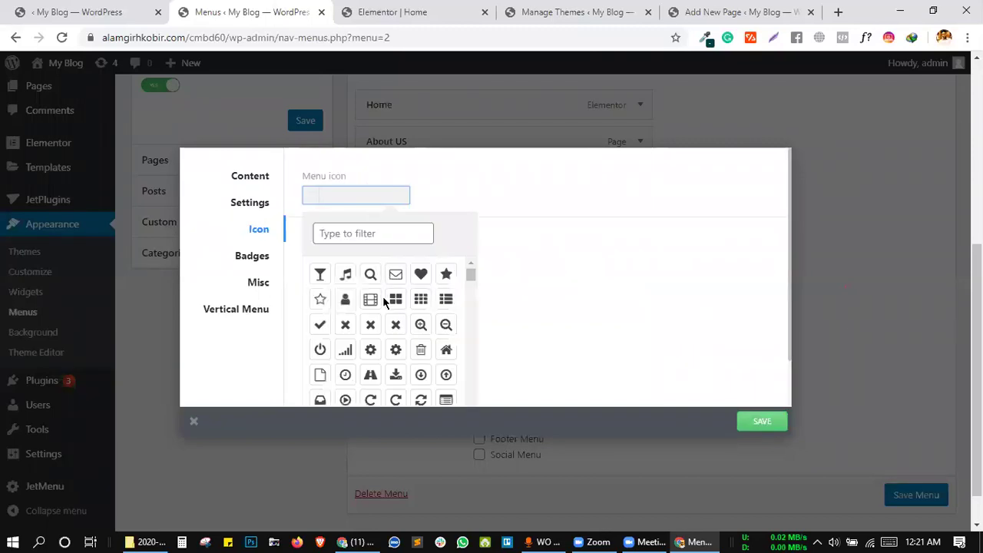
scroll(384, 302, "down", 3)
scroll(400, 377, "down", 5)
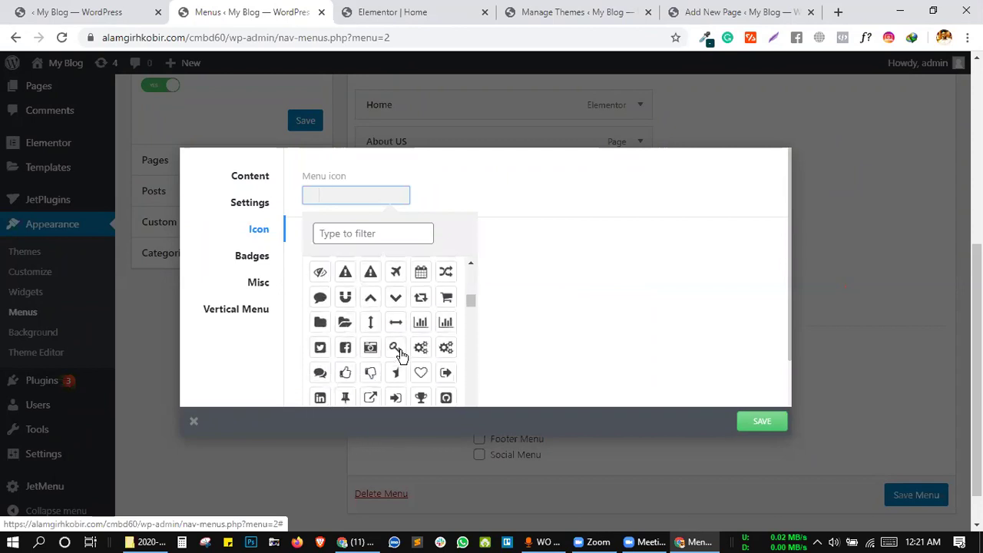
scroll(399, 353, "down", 6)
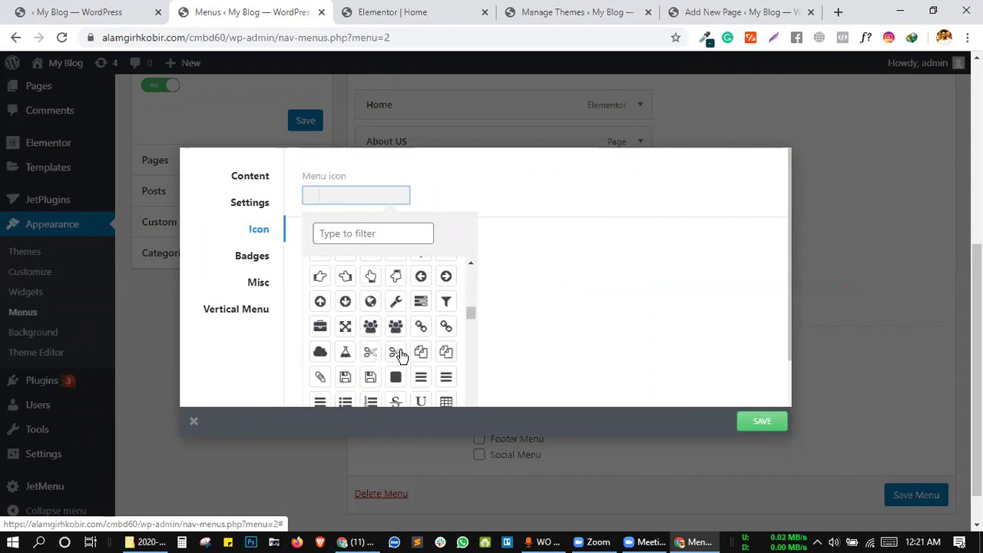
left_click(396, 293)
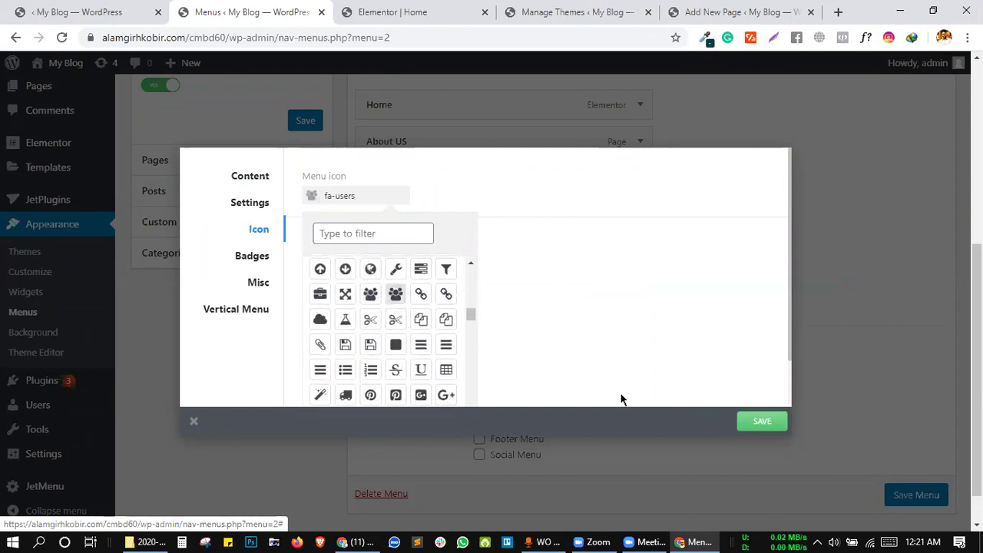
left_click(743, 422)
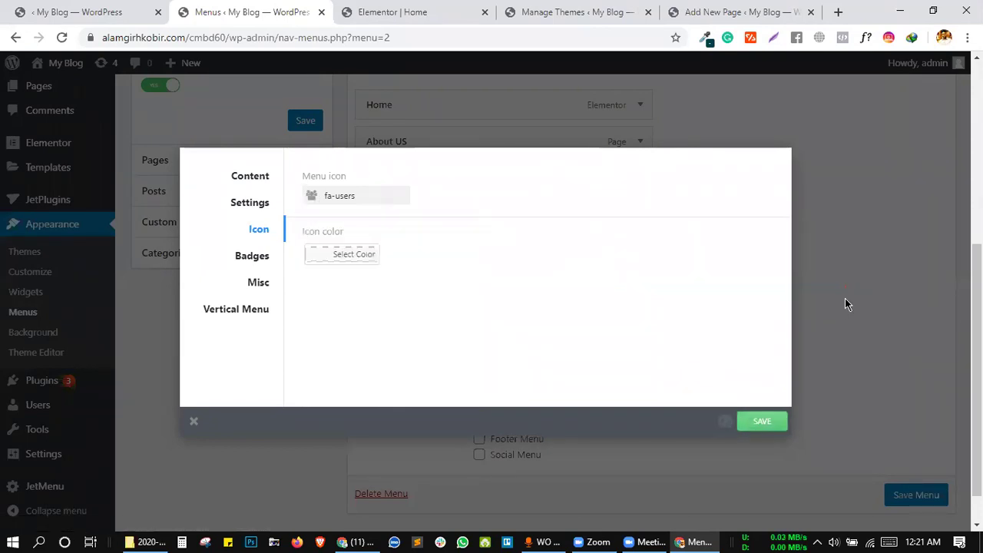
left_click(846, 304)
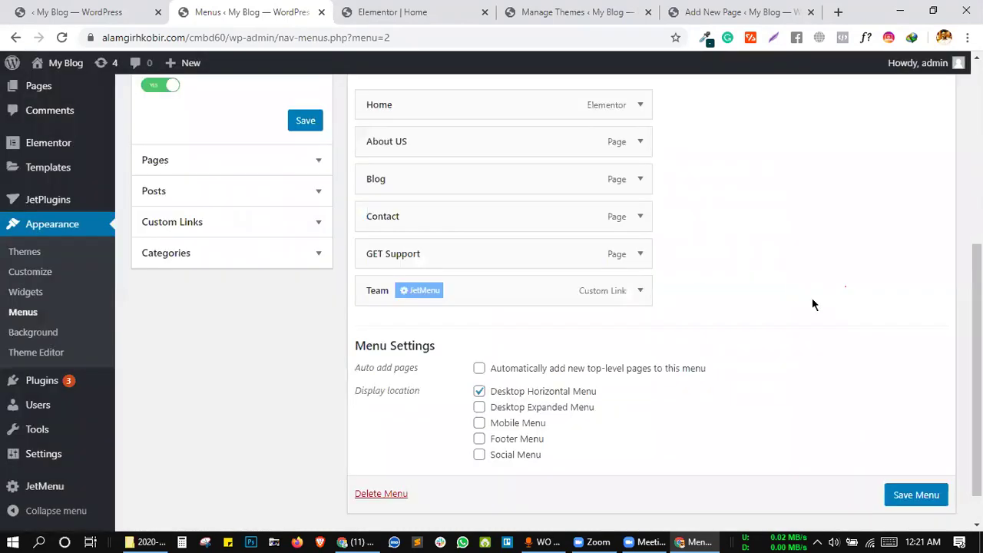
- Set the Team item's menu icon to fa-group in its JetMenu settings, save, and close the settings
left_click(446, 293)
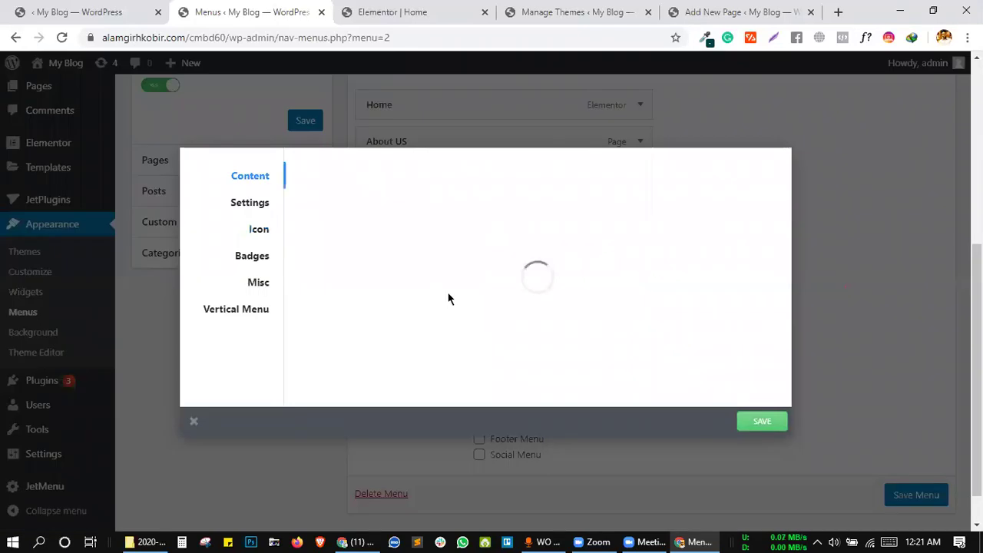
left_click(259, 231)
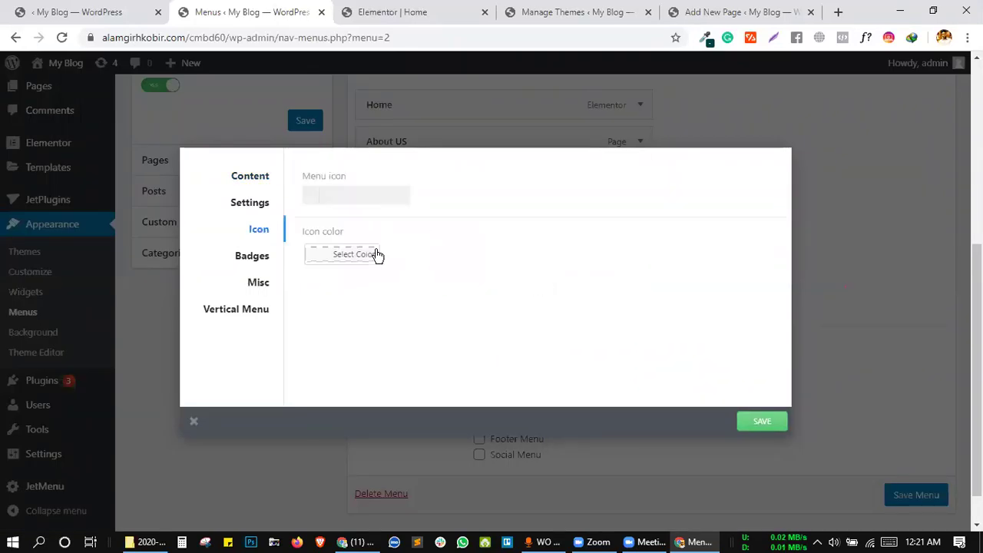
left_click(352, 194)
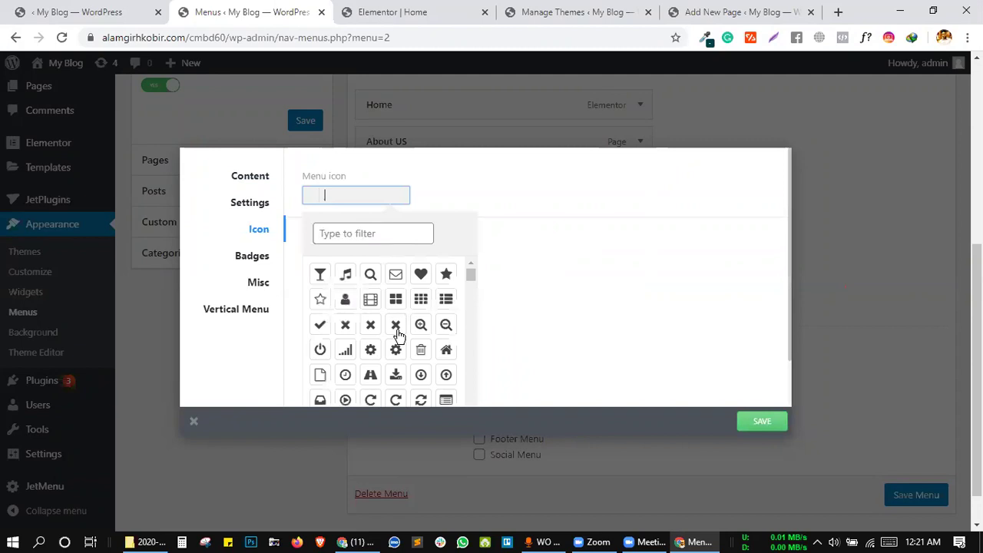
scroll(398, 335, "down", 5)
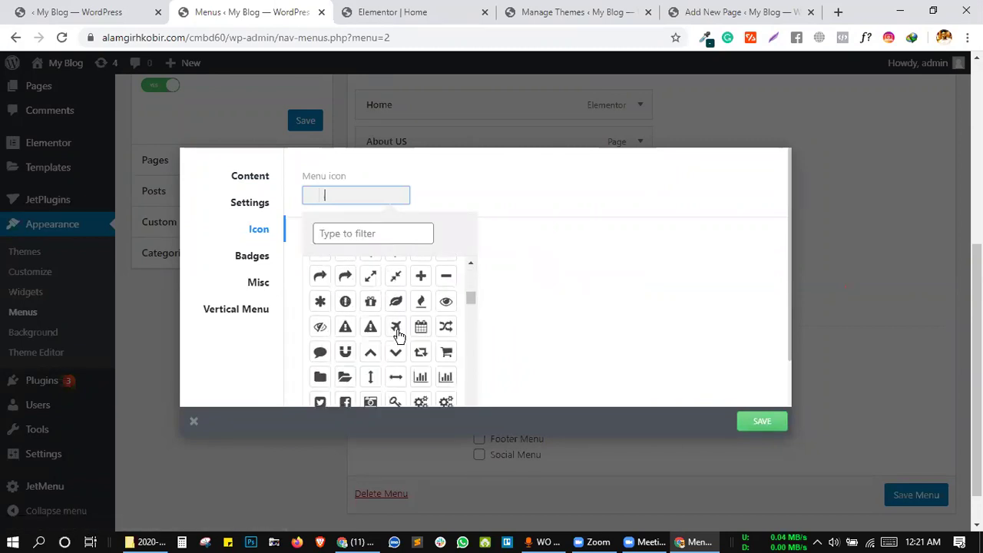
scroll(398, 334, "down", 5)
scroll(399, 332, "down", 3)
scroll(398, 332, "down", 5)
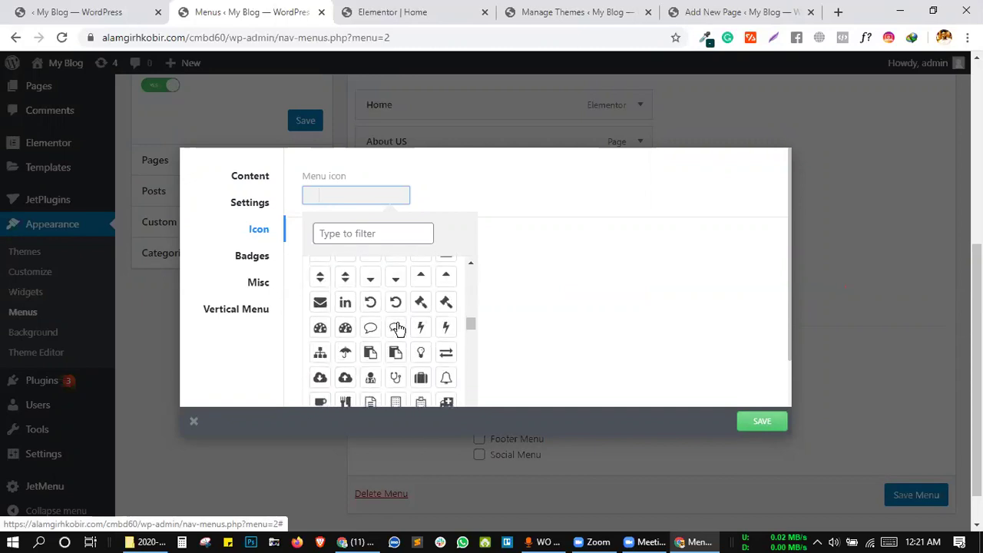
scroll(398, 329, "up", 7)
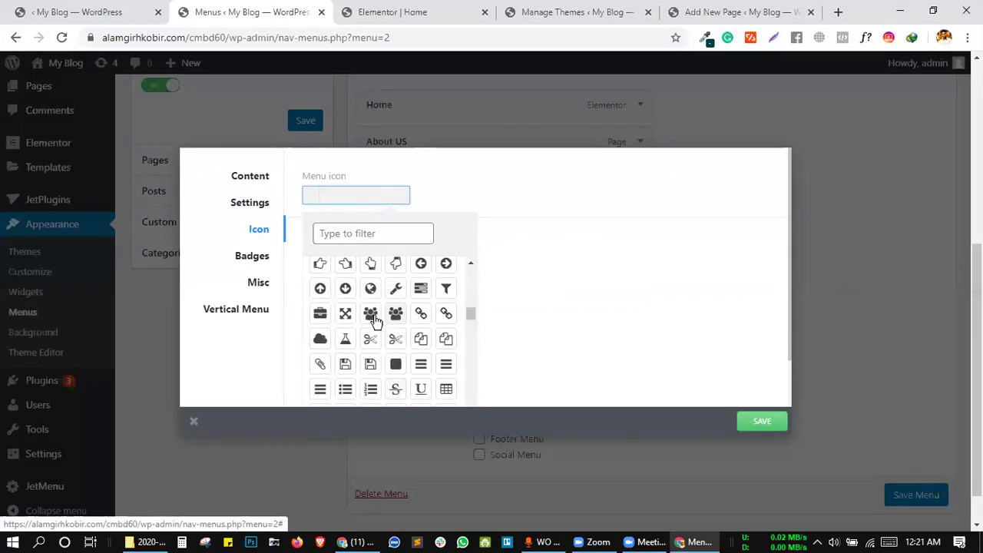
left_click(371, 314)
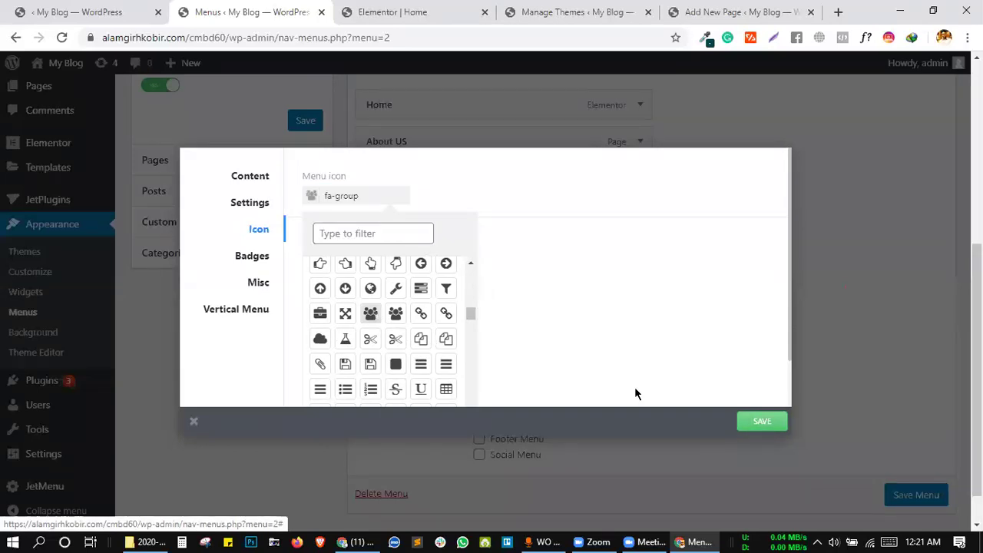
left_click(755, 422)
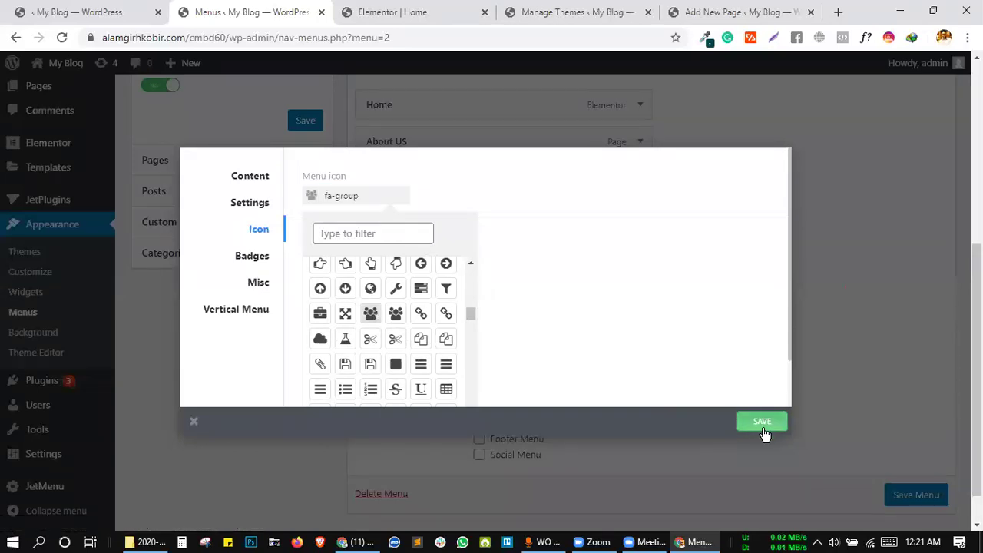
left_click(909, 245)
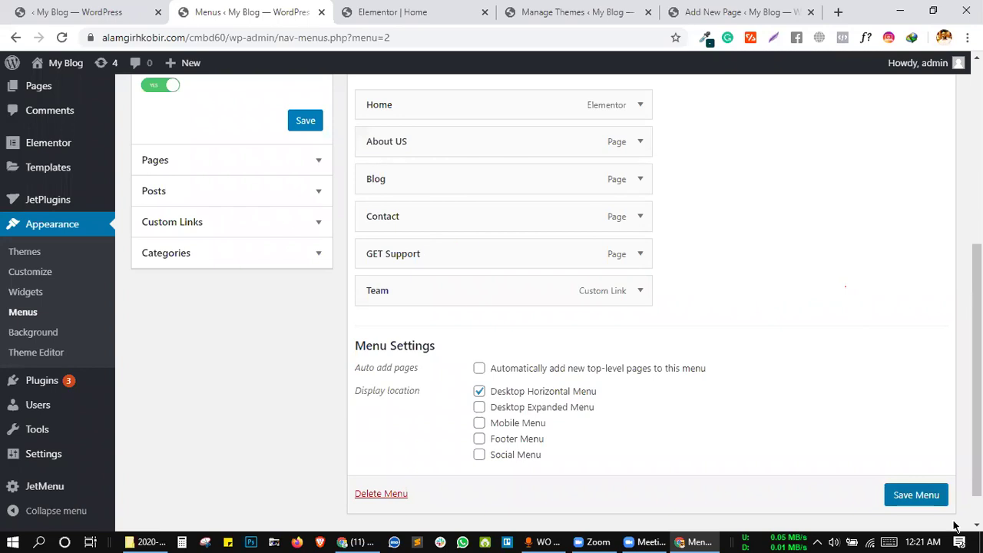
- Save the navigation menu and reload the Home page in the Elementor editor
left_click(922, 495)
left_click(376, 12)
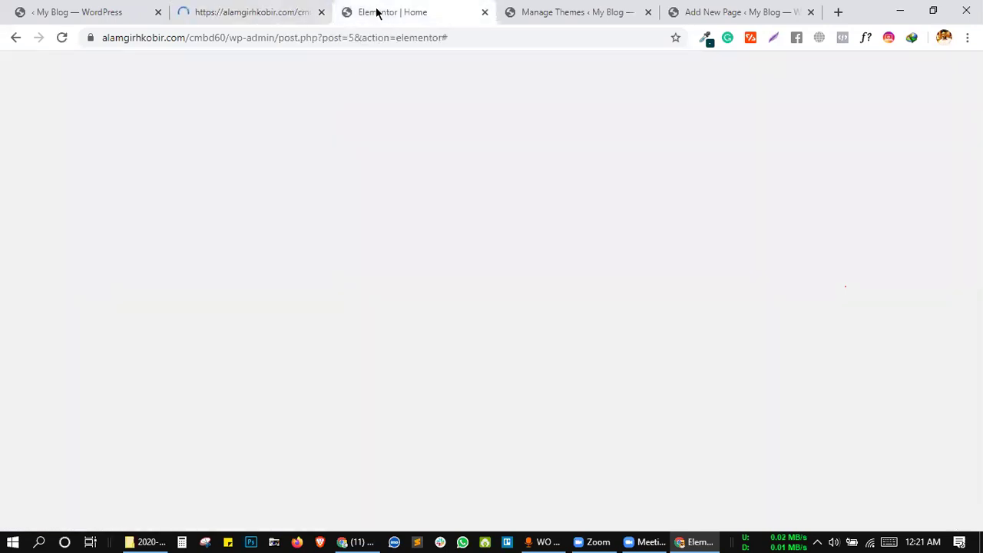
left_click(63, 40)
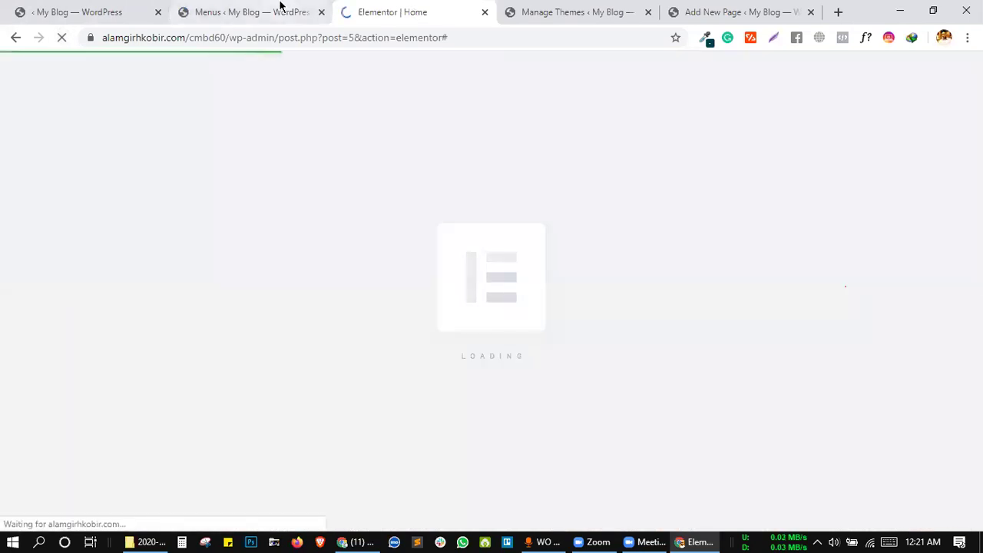
left_click(278, 9)
left_click(392, 12)
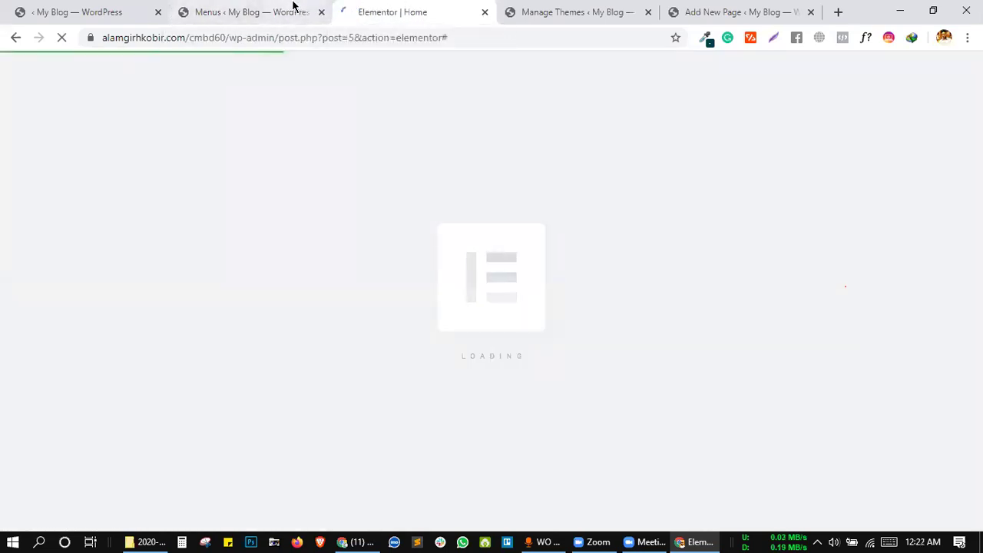
left_click(299, 10)
left_click(393, 7)
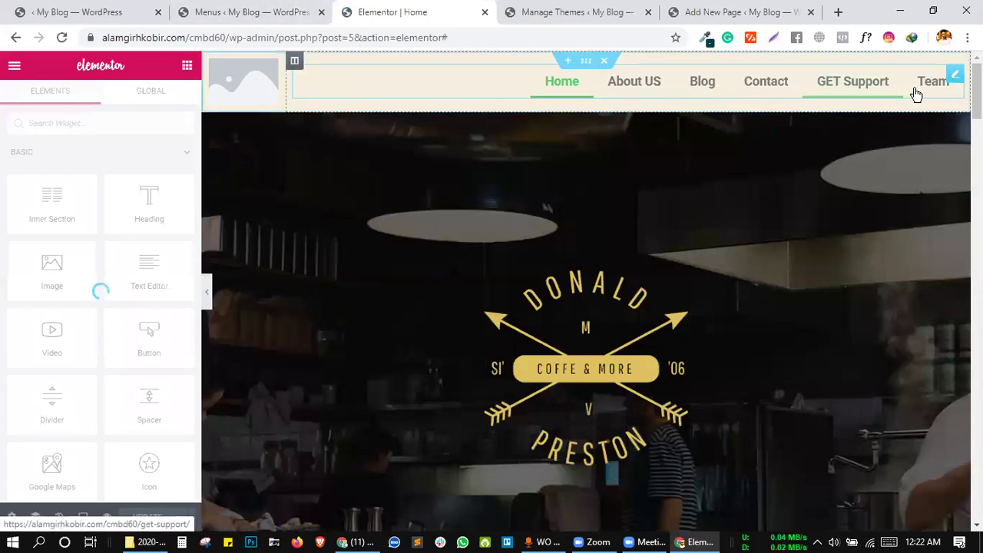
left_click(252, 11)
scroll(474, 430, "down", 4)
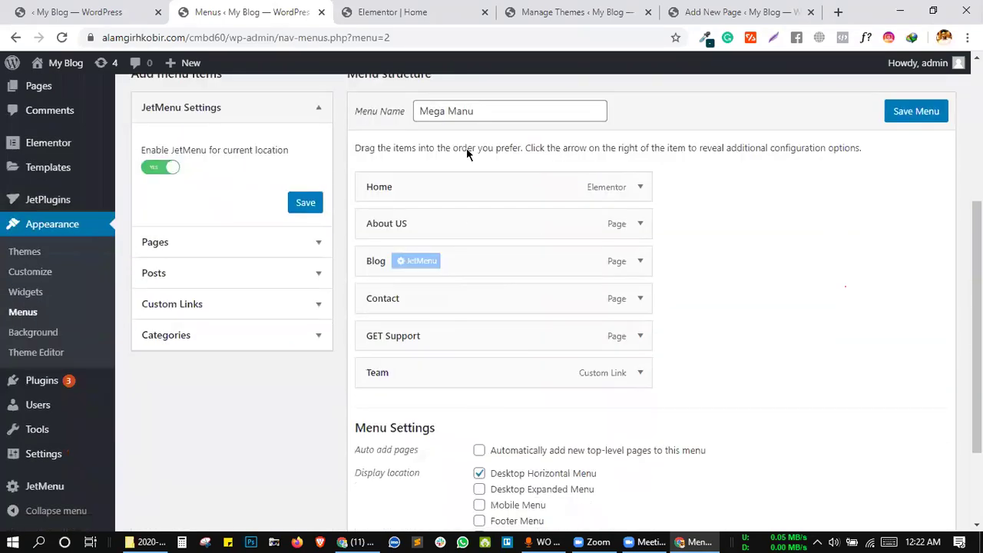
- Delete the existing Nav Menu widget from the header section of the Home page in Elementor
left_click(395, 7)
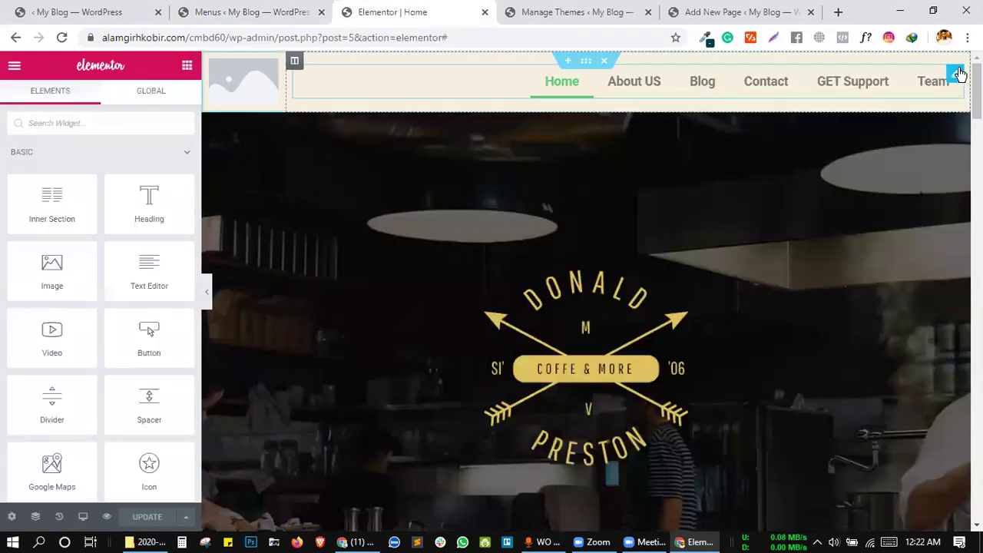
right_click(960, 80)
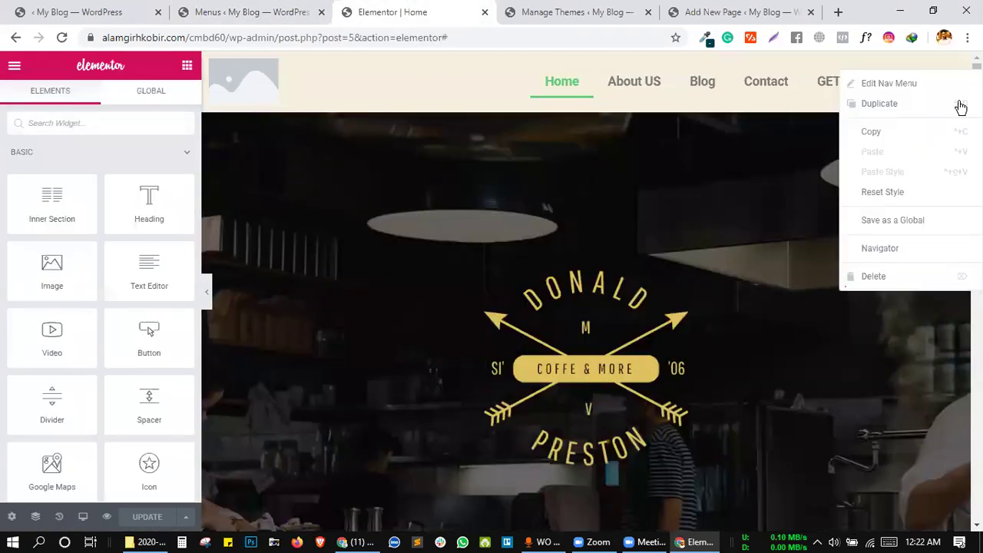
left_click(906, 277)
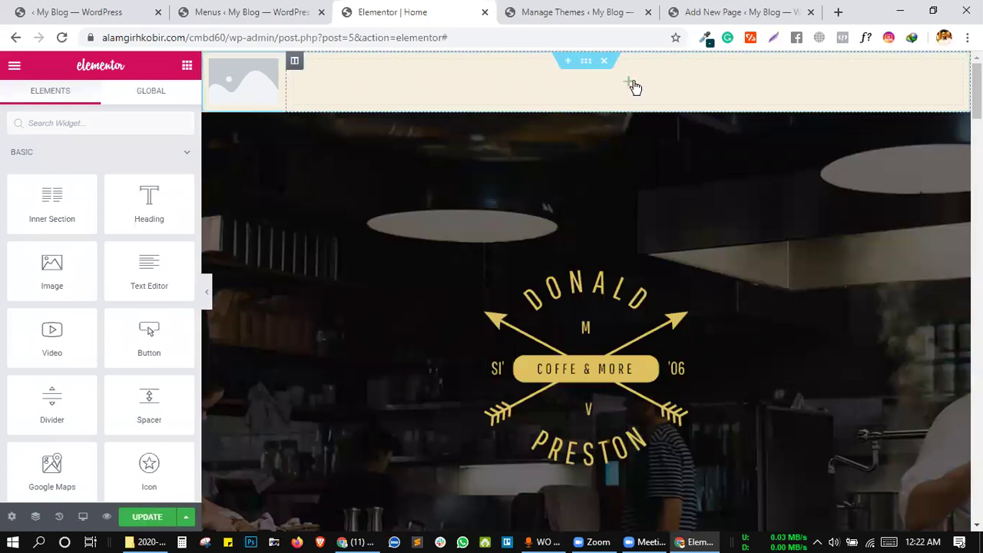
- Find the Mega Menu widget with "mega", place it in the empty header column, and choose Mega Manu as its menu
left_click(85, 121)
type("mega")
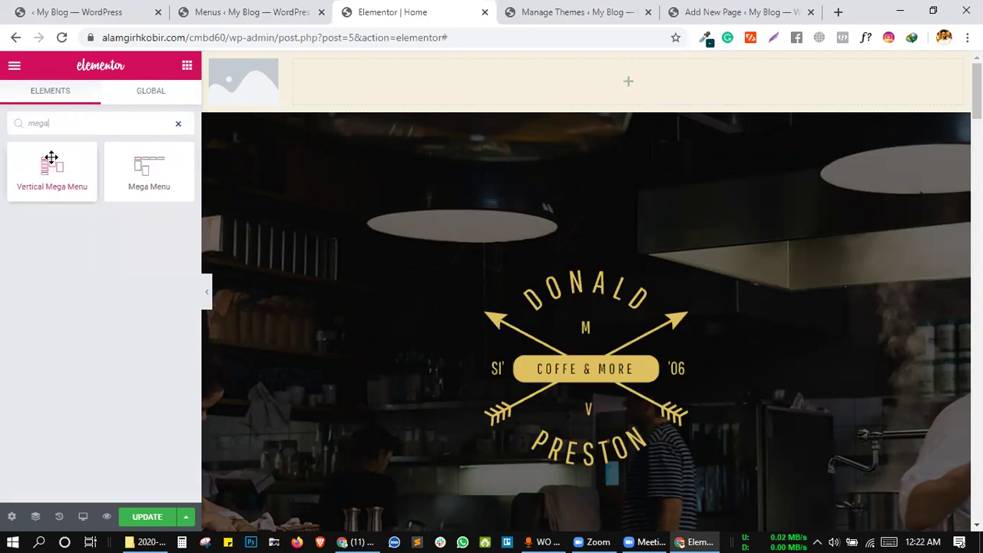
left_click_drag(134, 167, 501, 85)
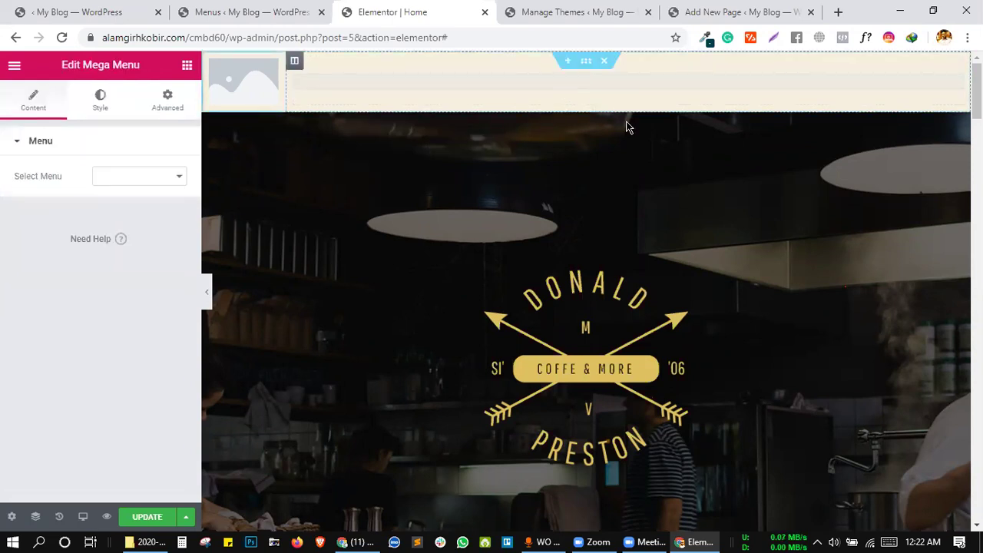
left_click(152, 176)
left_click(133, 191)
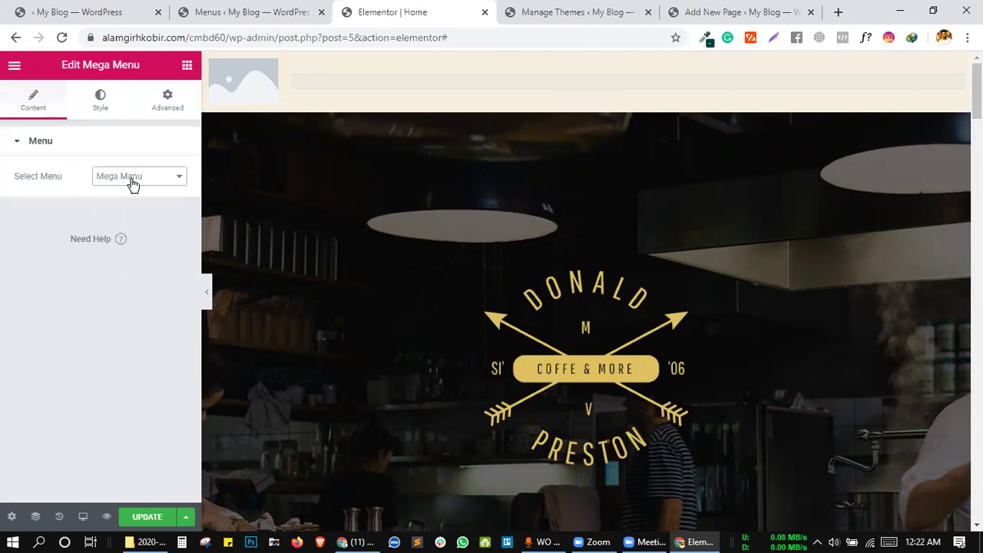
- Compare the menu name on the WordPress Menus page with the menu selected in the header's Mega Menu widget
left_click(249, 9)
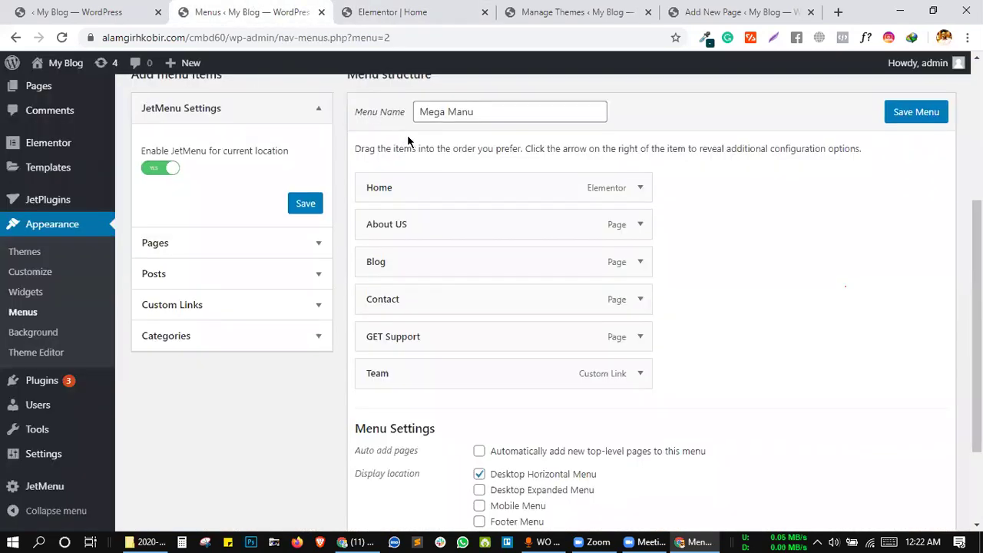
scroll(407, 135, "up", 1)
triple_click(490, 176)
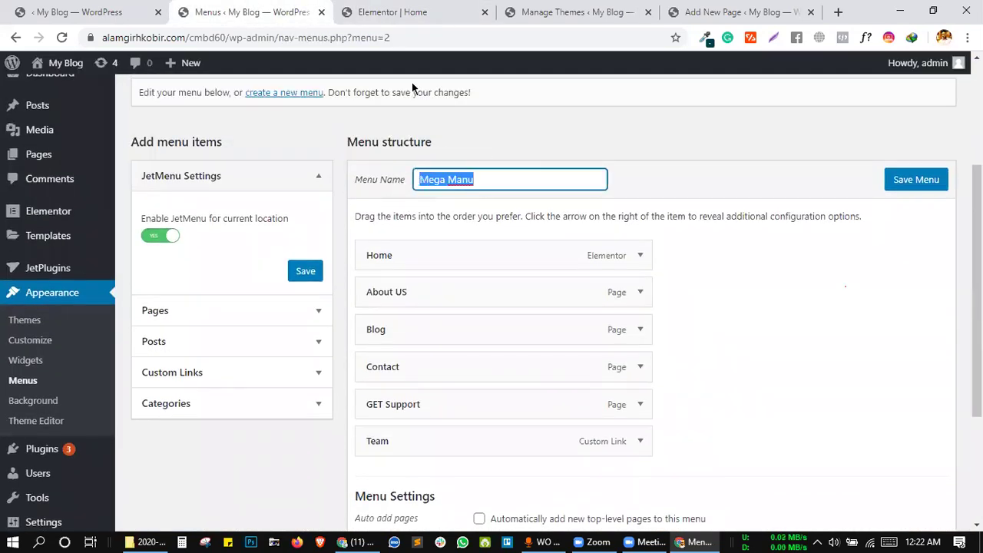
left_click(392, 12)
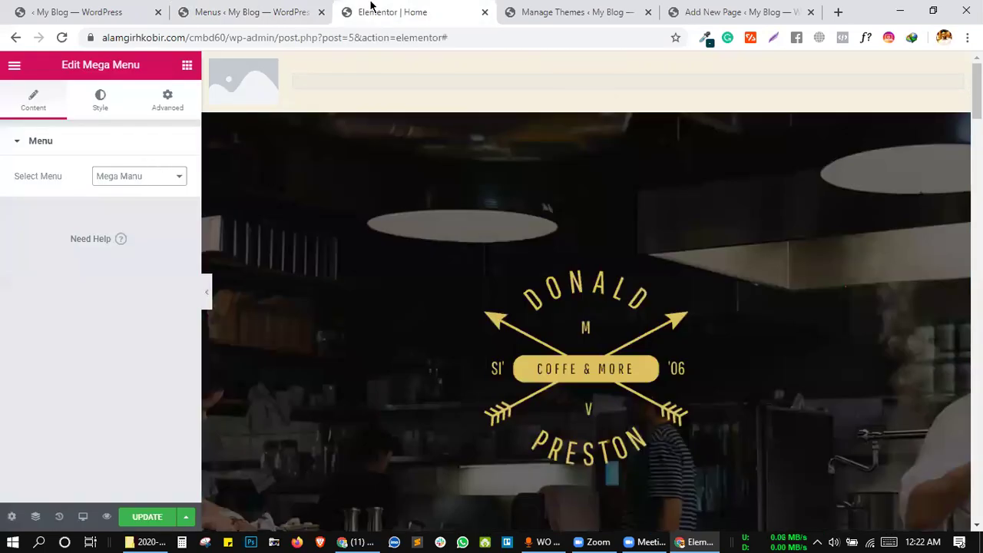
left_click(311, 9)
left_click(514, 185)
left_click(496, 186)
left_click(388, 12)
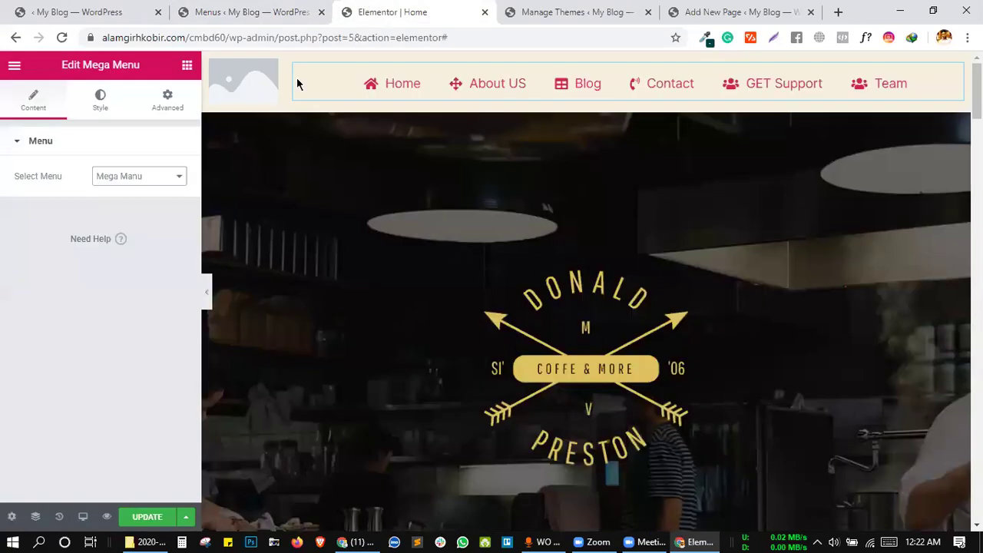
left_click(253, 10)
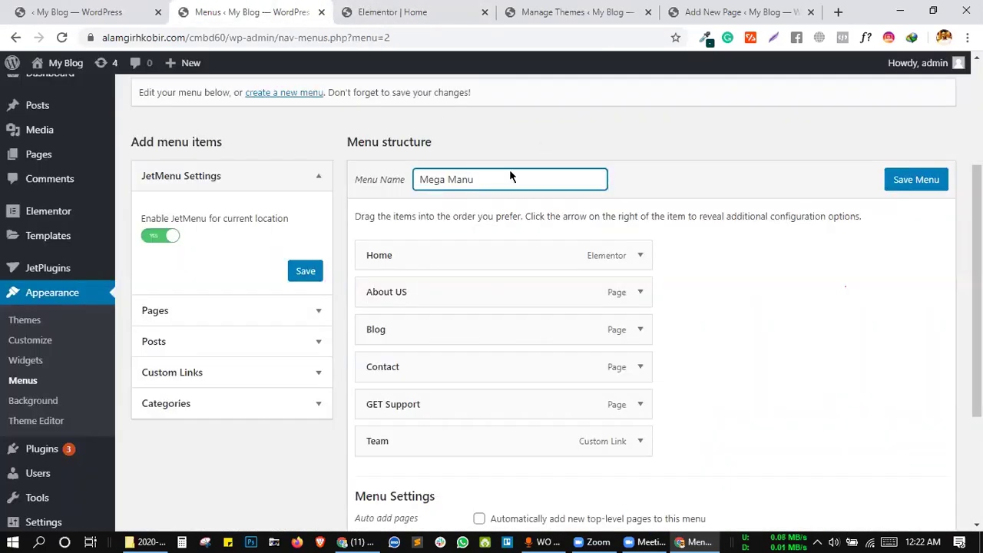
left_click_drag(487, 180, 415, 179)
left_click(392, 11)
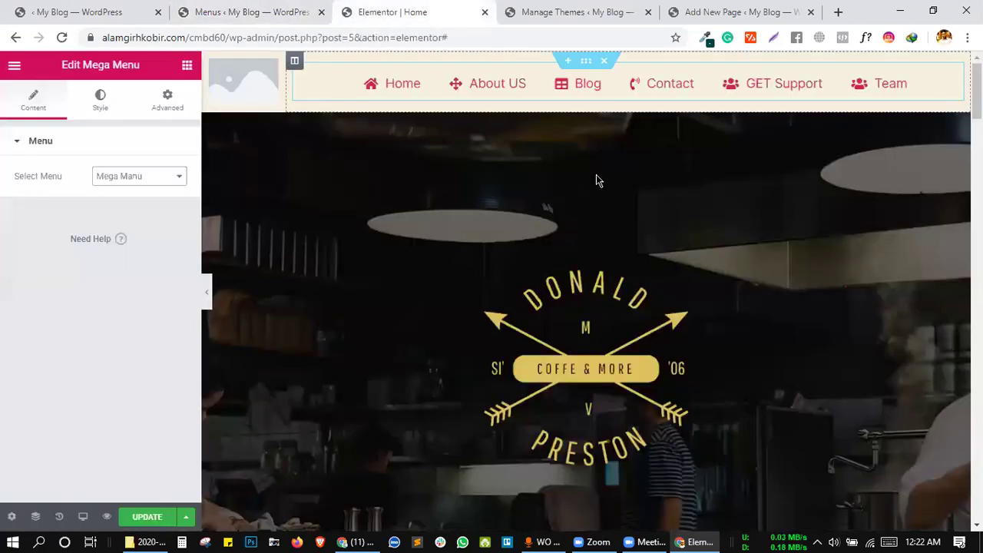
left_click(149, 178)
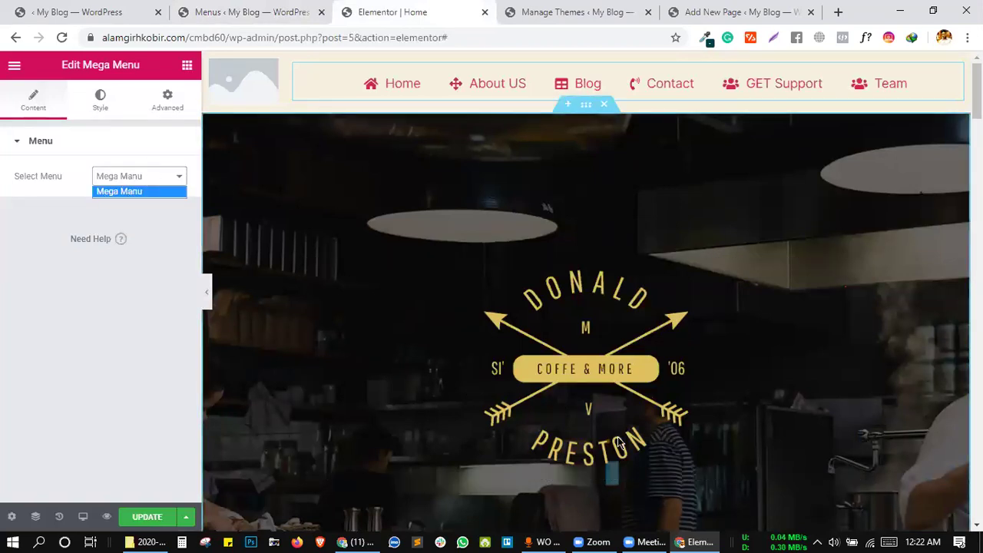
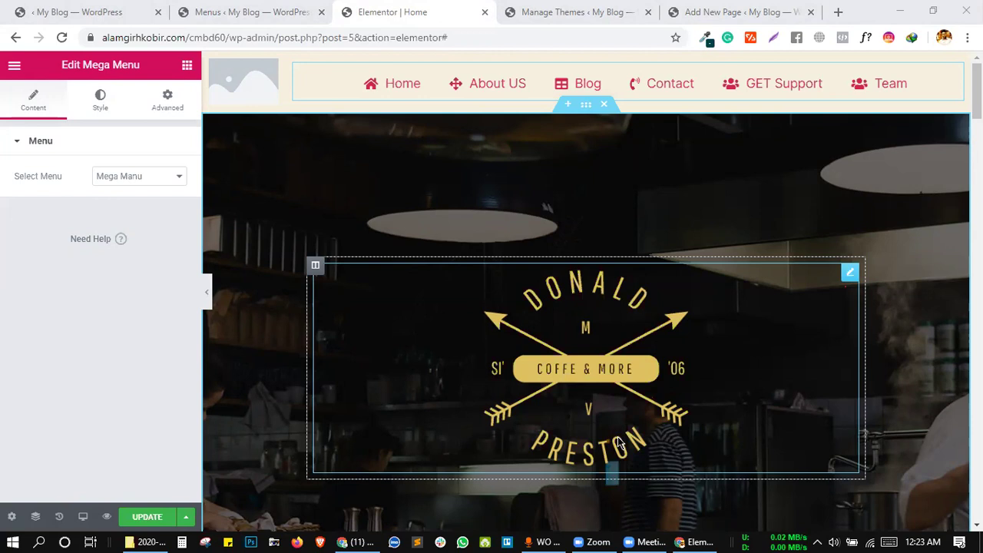
- Check the menu selected in the header's Mega Menu widget against the menu name on the WordPress Menus page
left_click(121, 183)
left_click(125, 184)
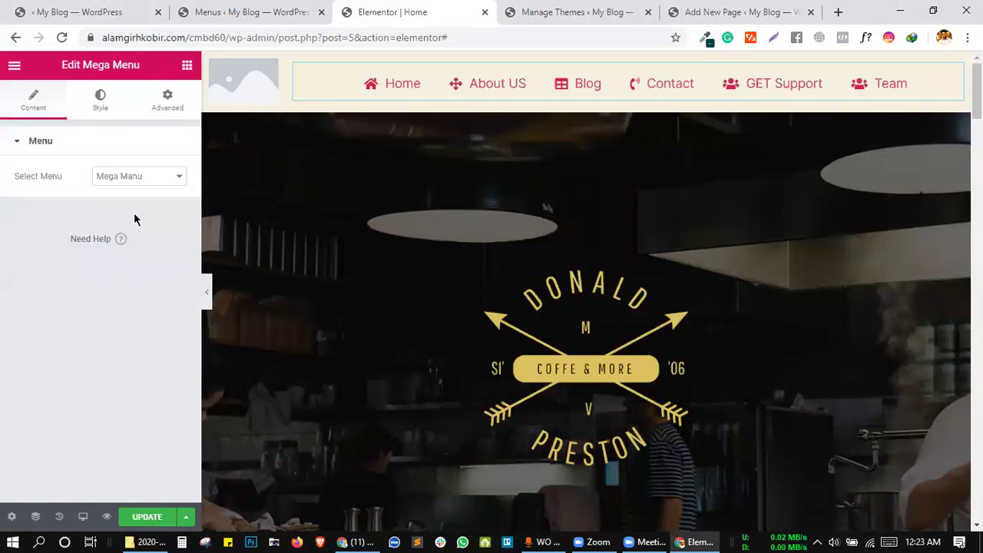
left_click(246, 6)
left_click(358, 11)
left_click(235, 7)
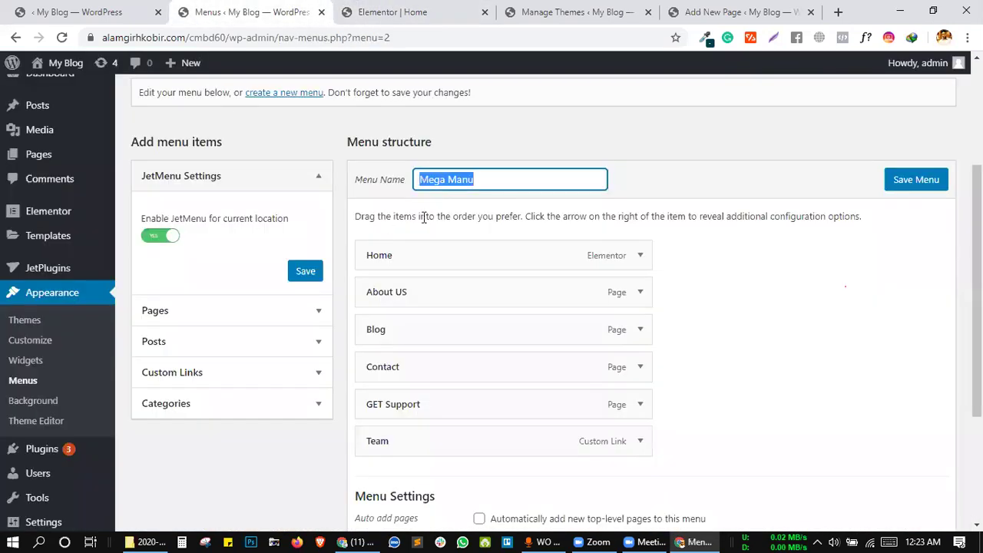
left_click(361, 11)
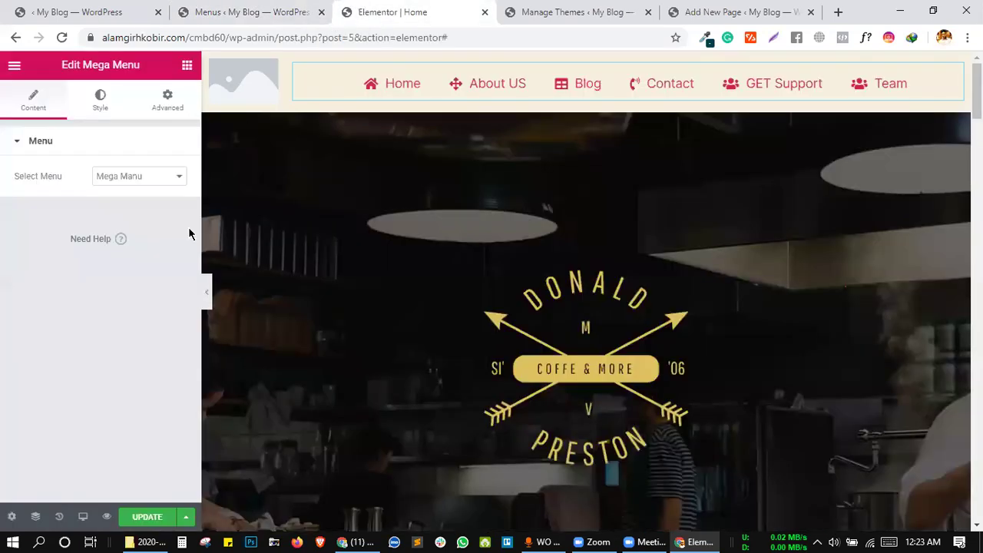
left_click(270, 6)
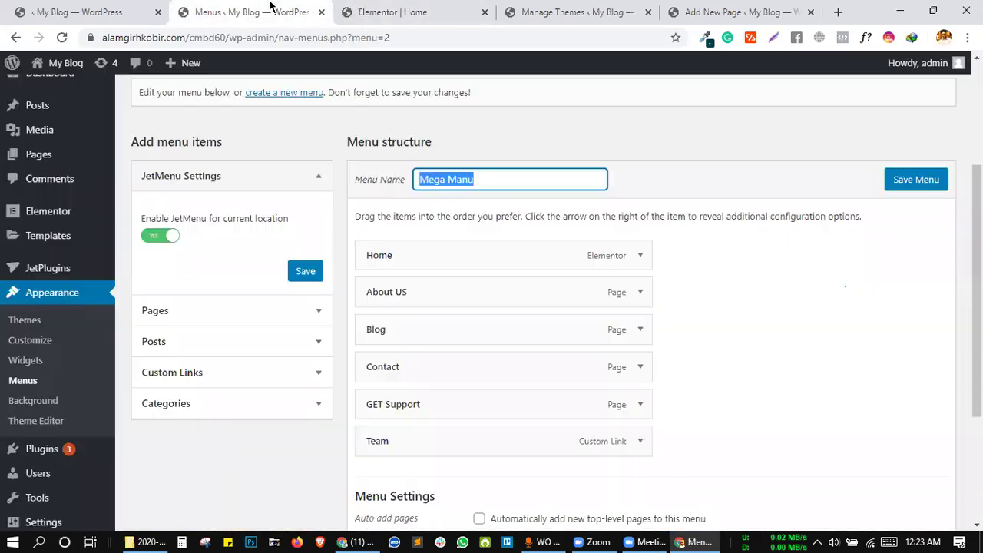
left_click(704, 300)
left_click(474, 7)
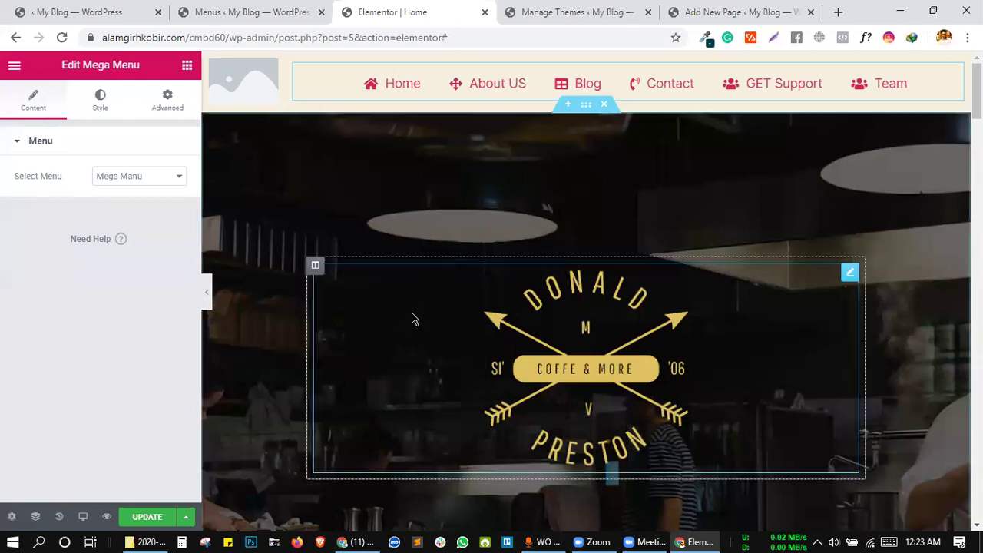
left_click(413, 318)
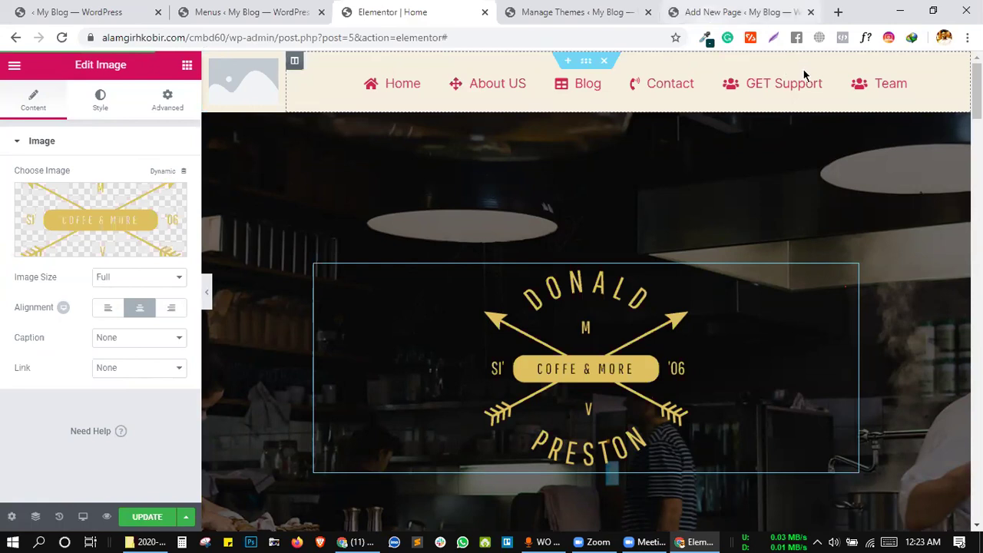
left_click(268, 12)
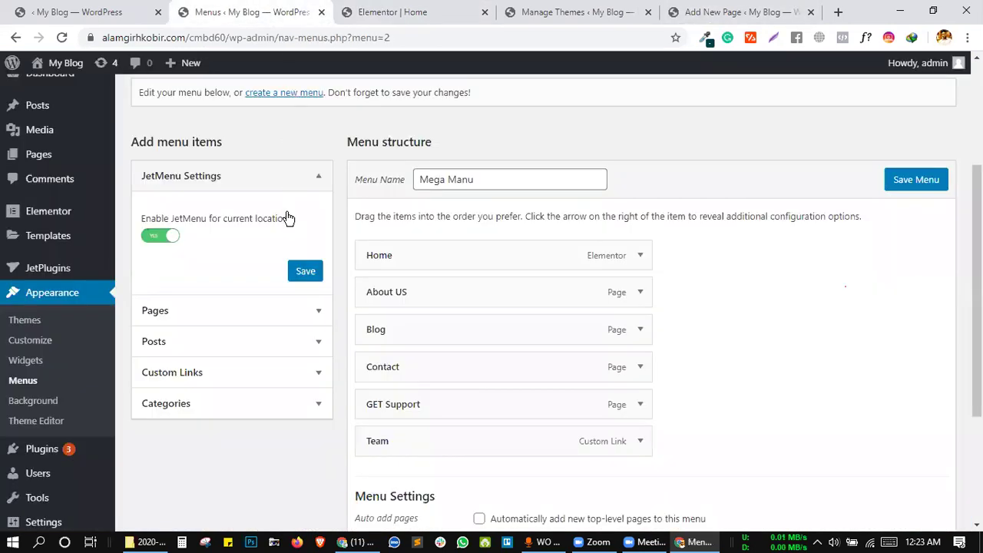
- Return to the Home page in Elementor, select the header's Mega Menu widget, and update the page
left_click(413, 8)
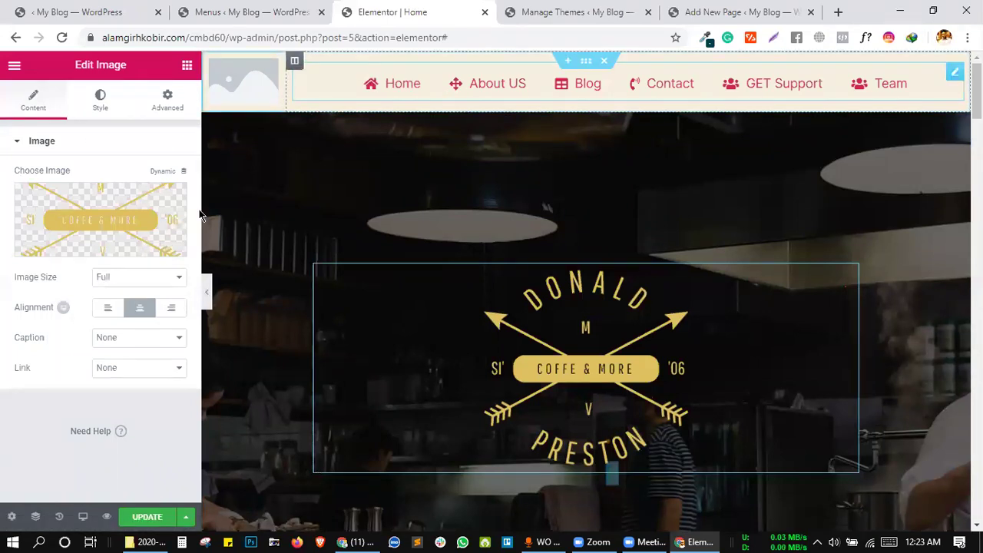
left_click(327, 80)
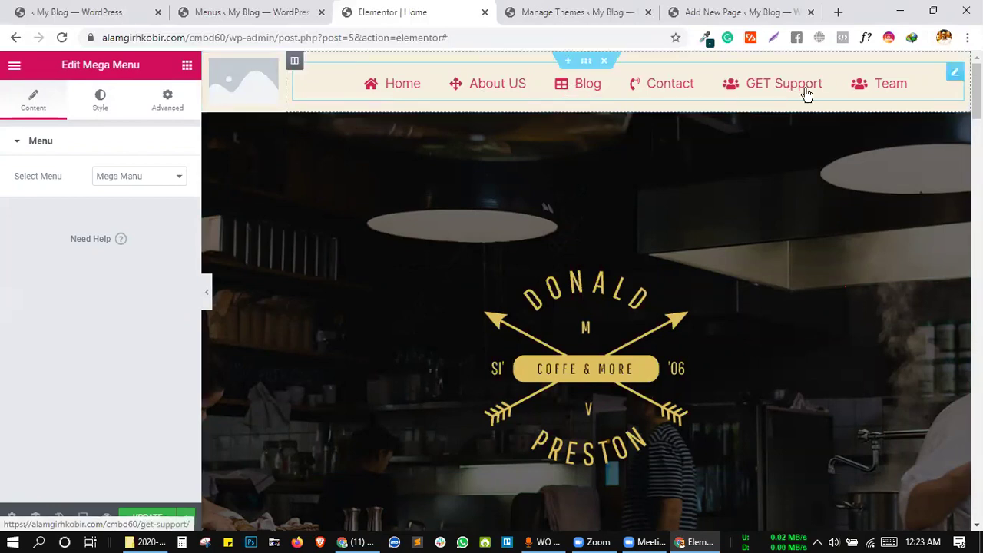
left_click(136, 524)
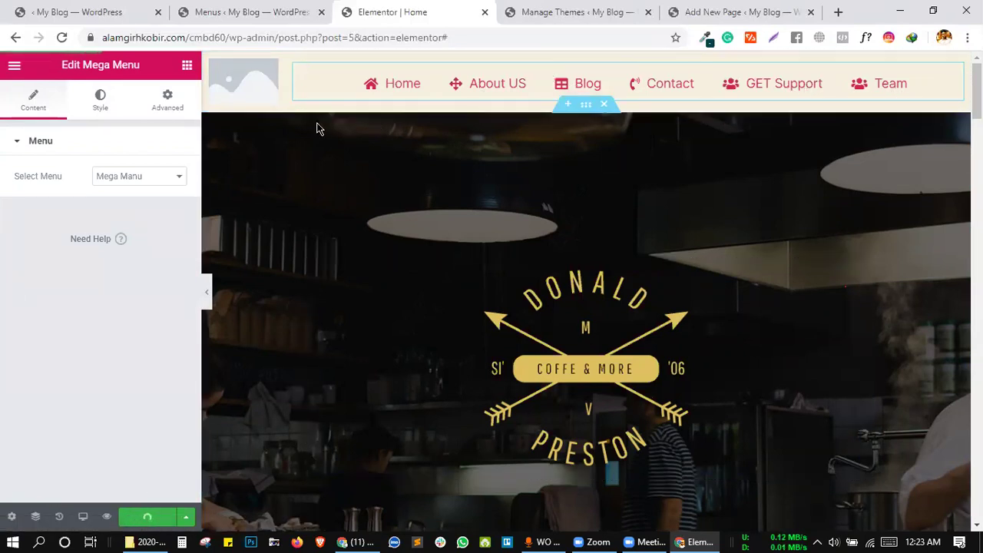
- Replace the header's placeholder image by uploading CODEMANBD LOGO.png from the Desktop ALI folder and inserting it
left_click(263, 94)
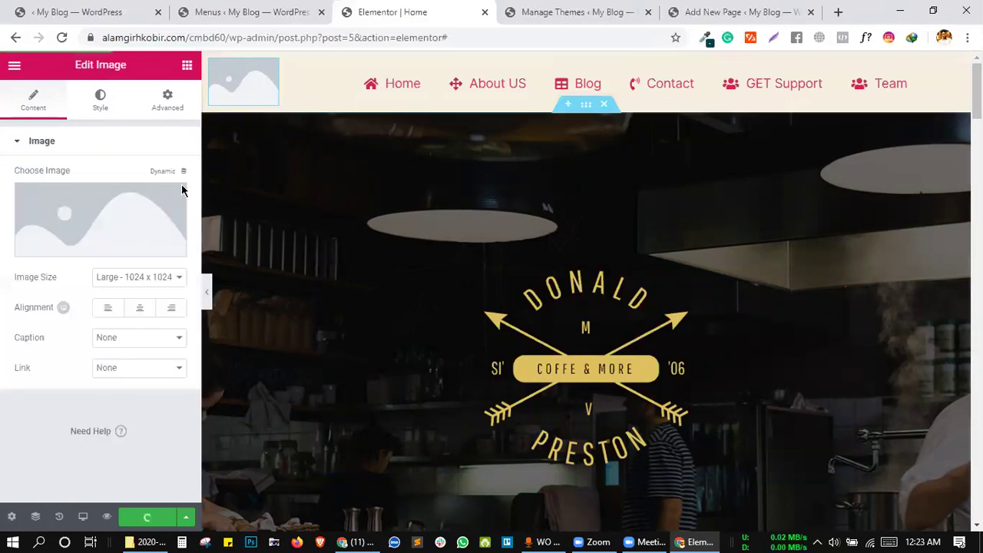
left_click(129, 214)
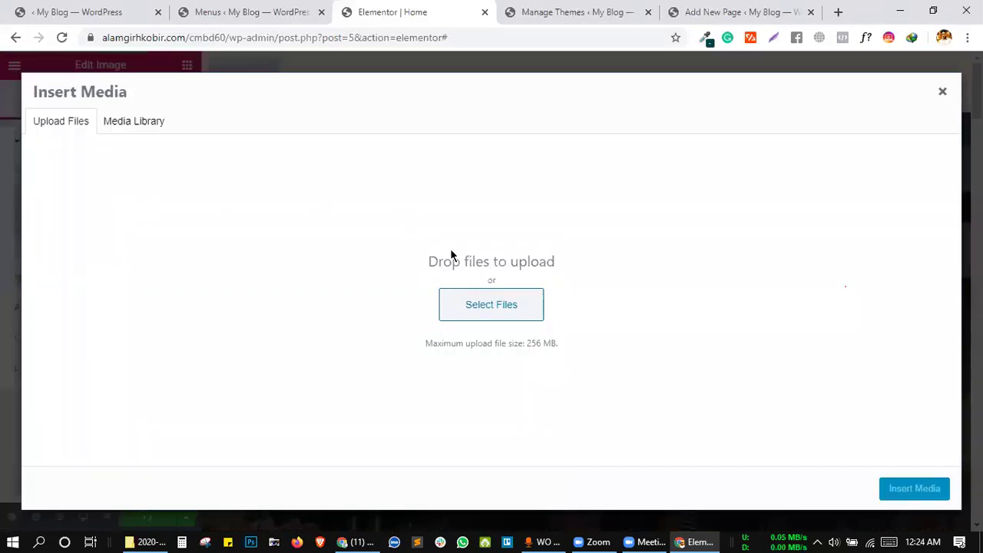
left_click(483, 296)
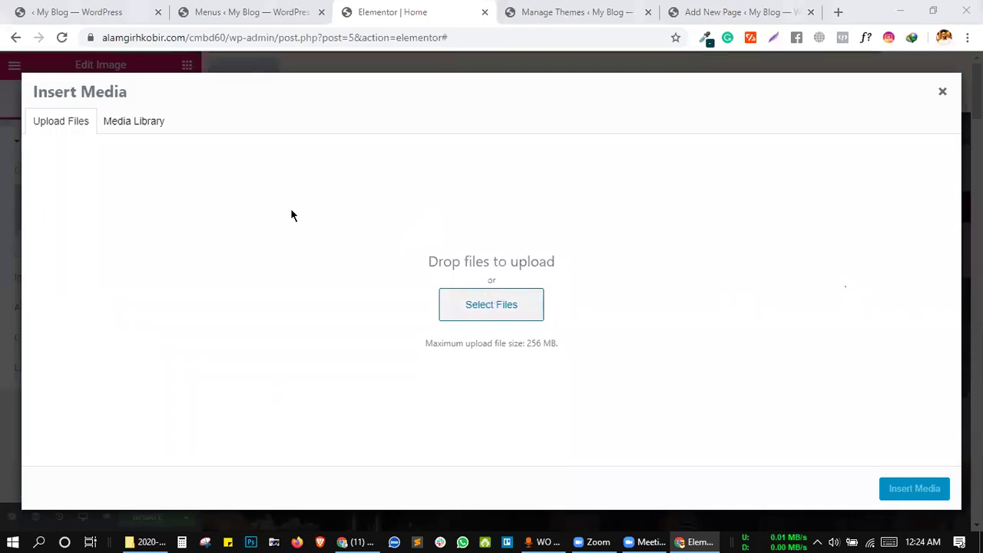
scroll(113, 201, "up", 3)
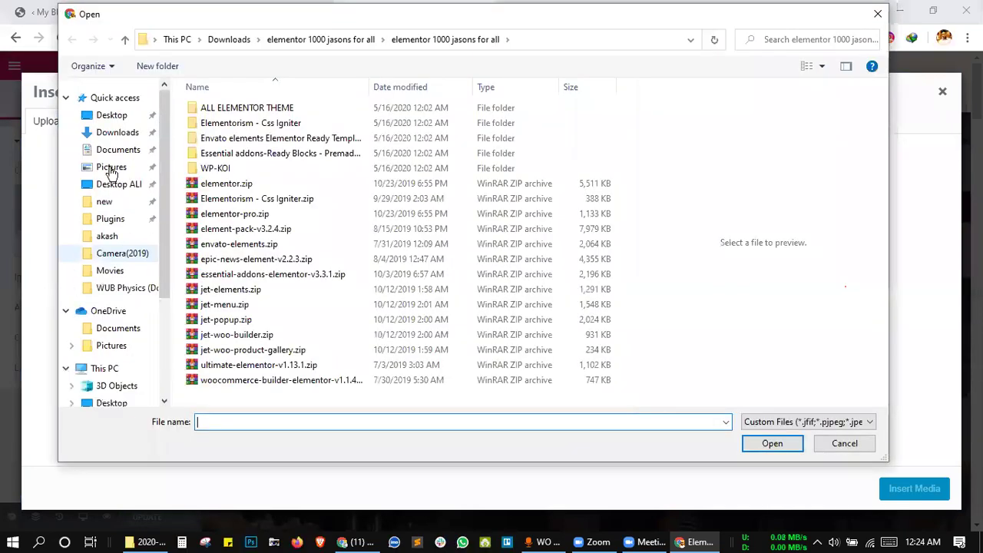
left_click(108, 115)
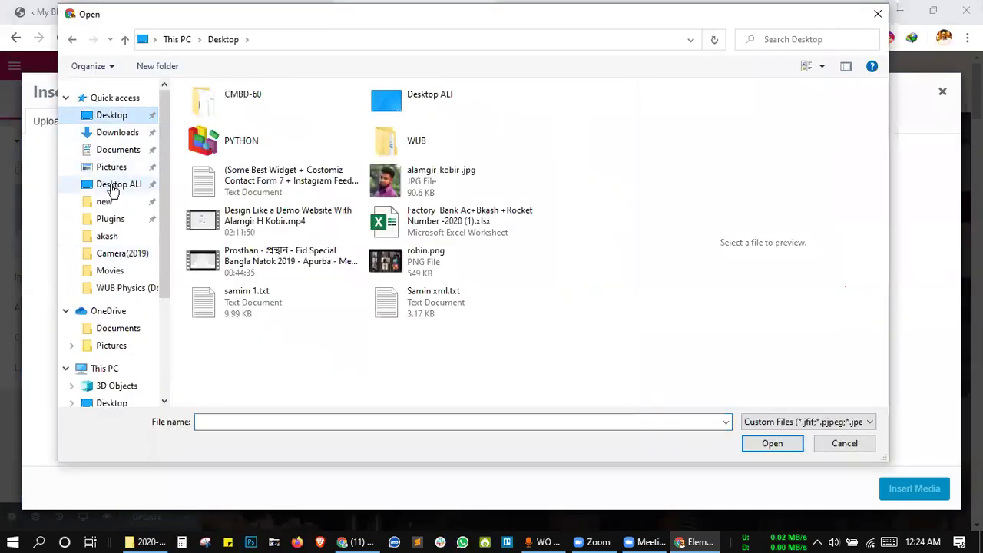
left_click(111, 185)
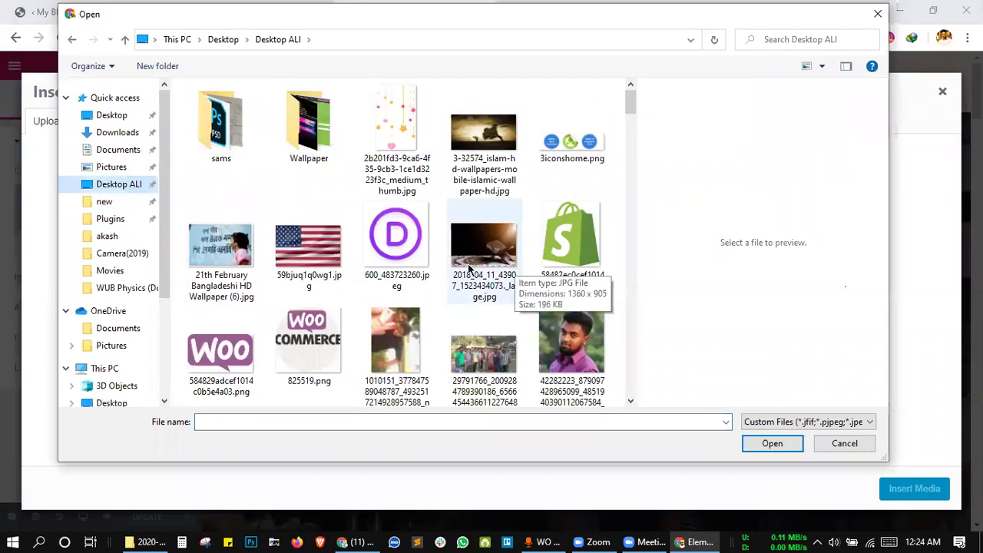
scroll(466, 267, "down", 5)
scroll(465, 267, "down", 5)
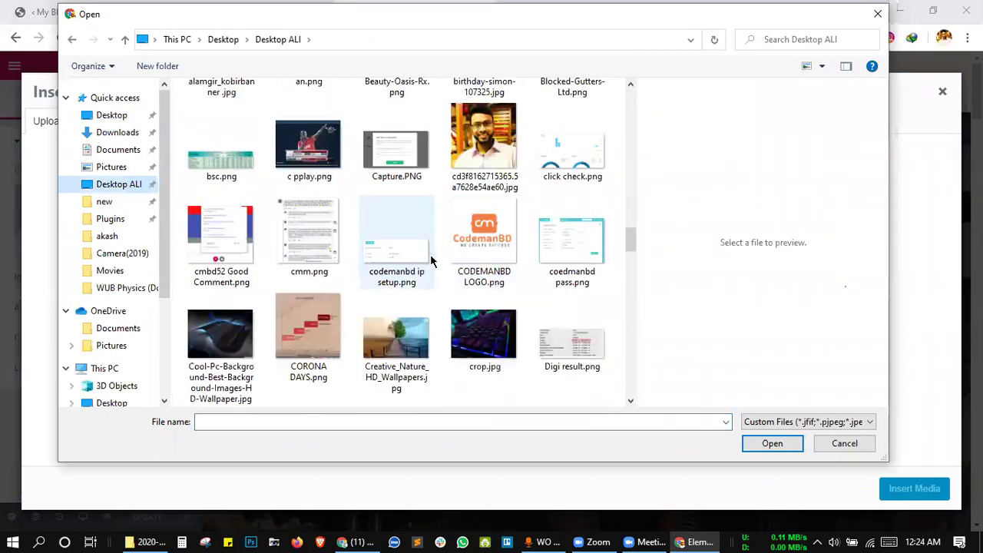
left_click(484, 238)
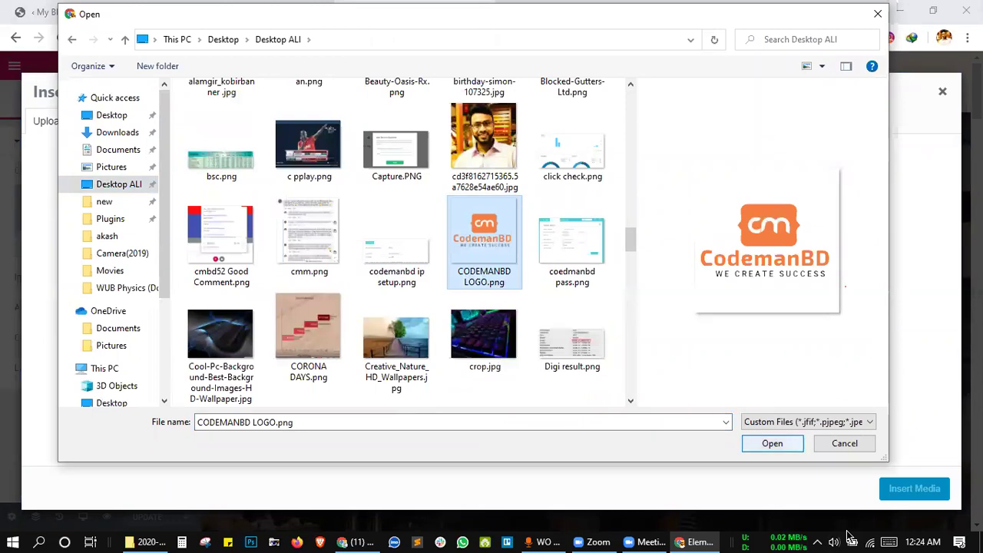
key("Return")
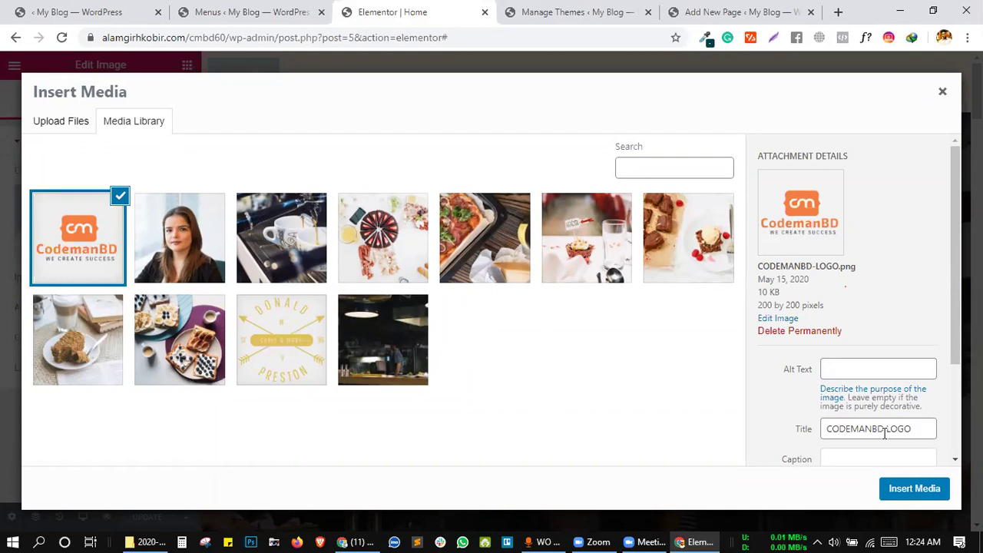
left_click(950, 487)
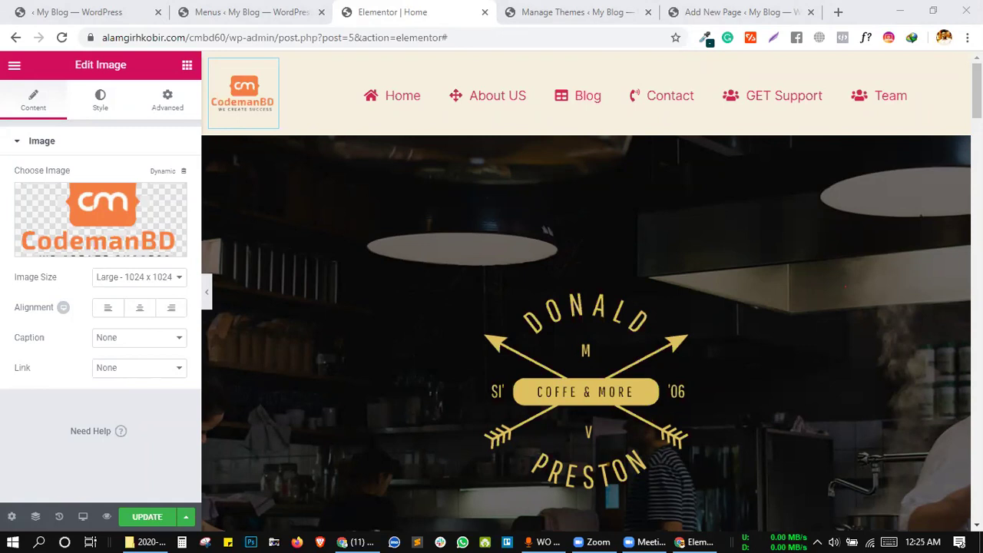
- Switch to WO Mic Client, restart its Bluetooth microphone connection, and minimize its window
left_click(544, 541)
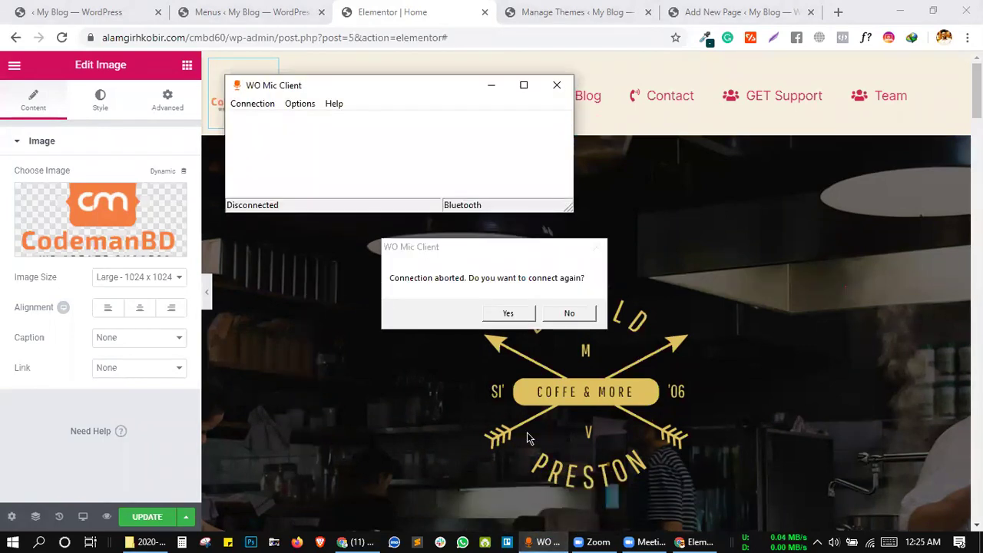
left_click(507, 314)
left_click(362, 265)
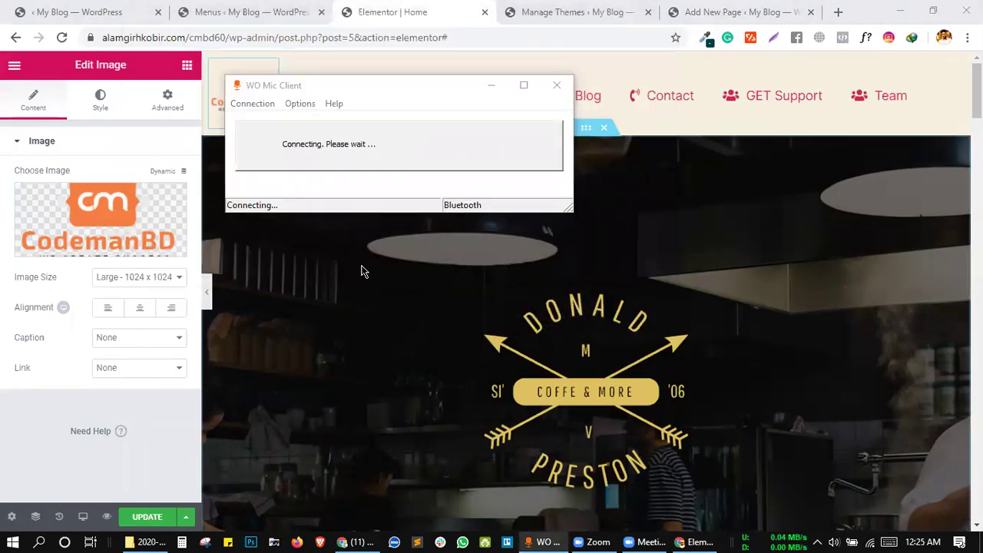
left_click(493, 85)
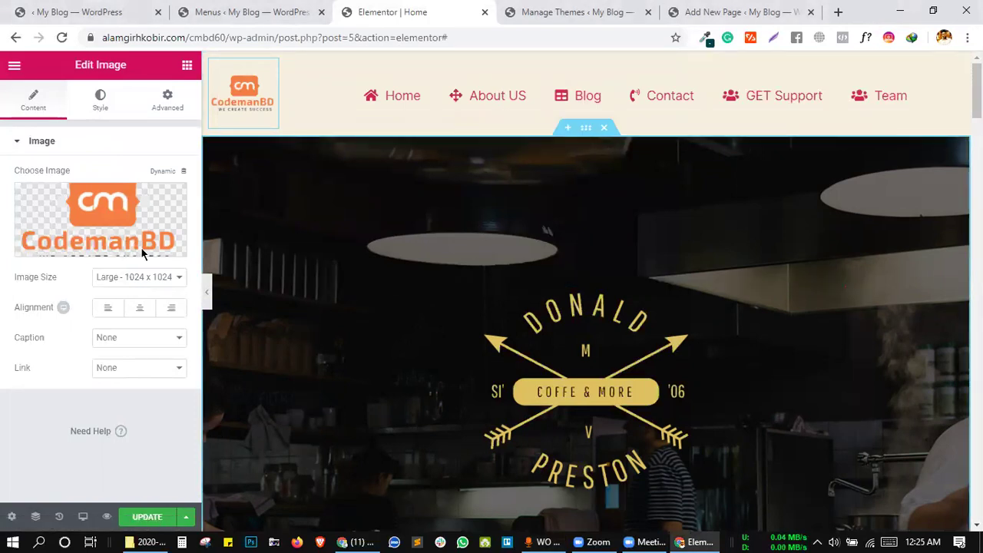
mouse_move(101, 212)
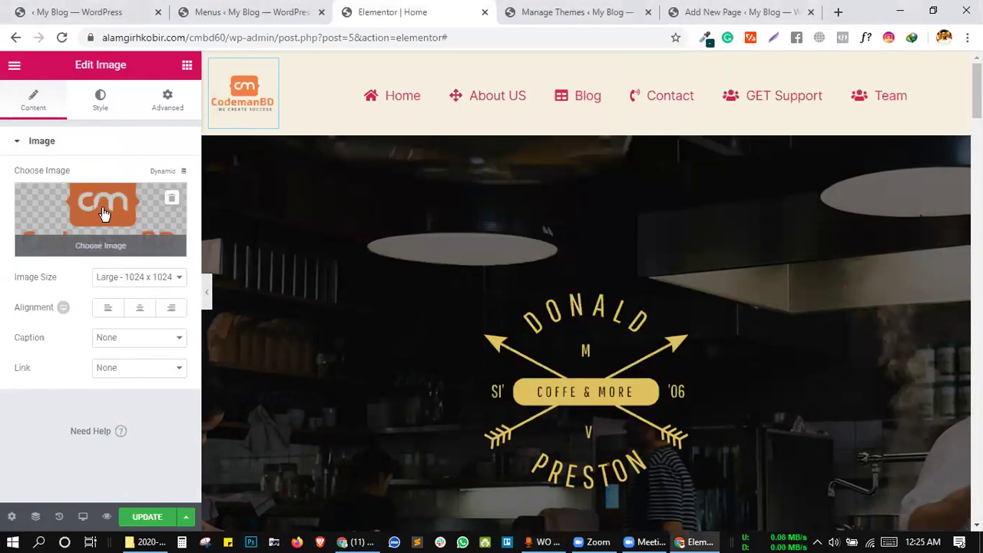
left_click(104, 214)
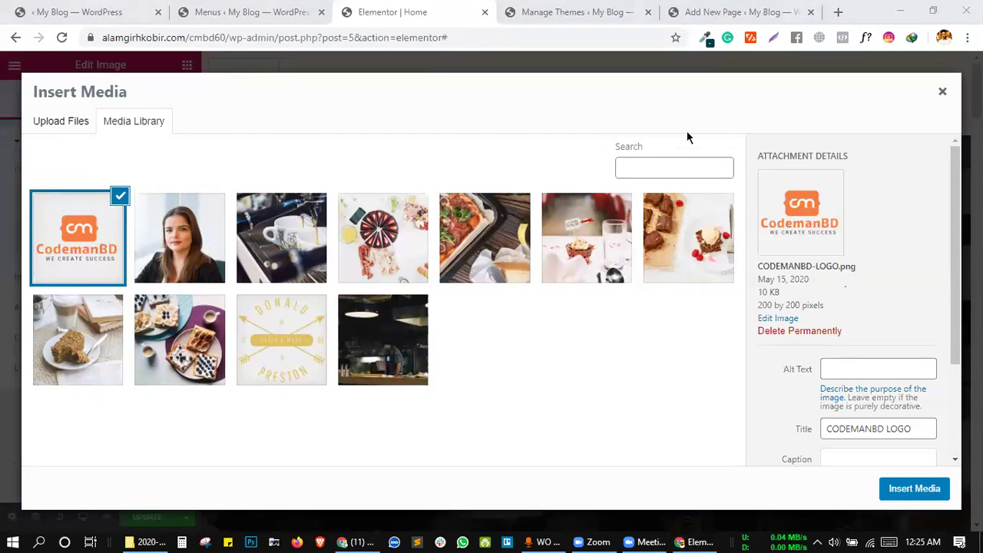
left_click(943, 94)
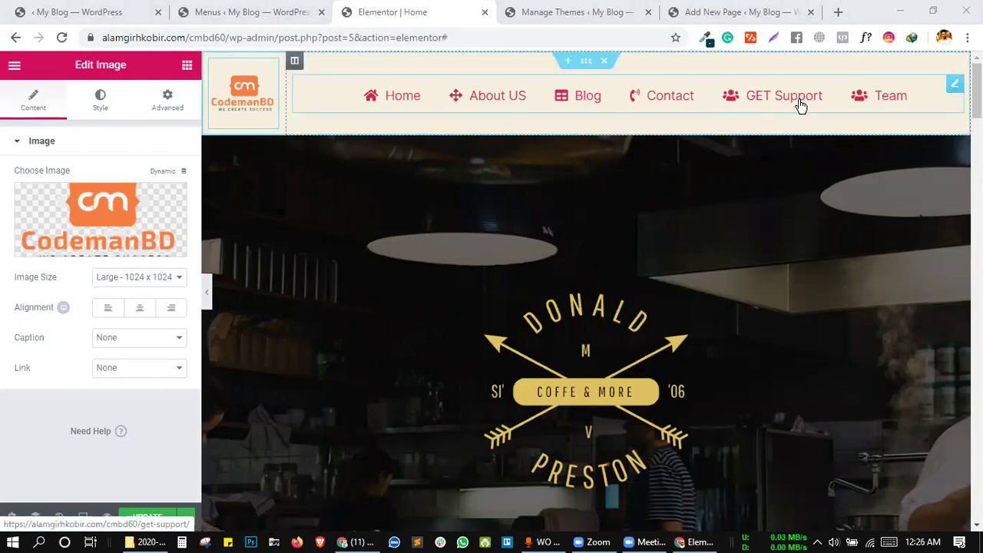
- Compare the header menu on the Home page with the items of the Mega Manu menu in WordPress
left_click(588, 14)
left_click(429, 9)
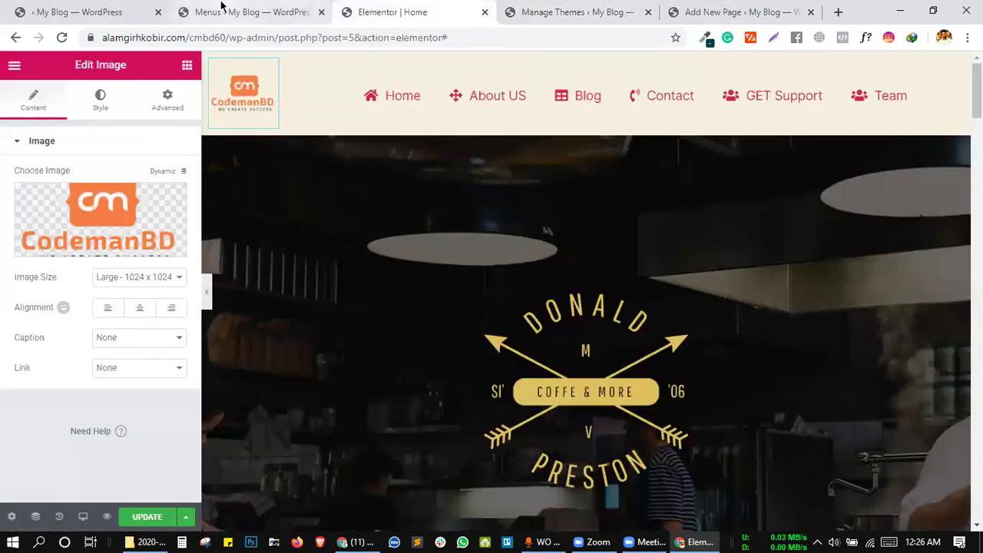
left_click(252, 9)
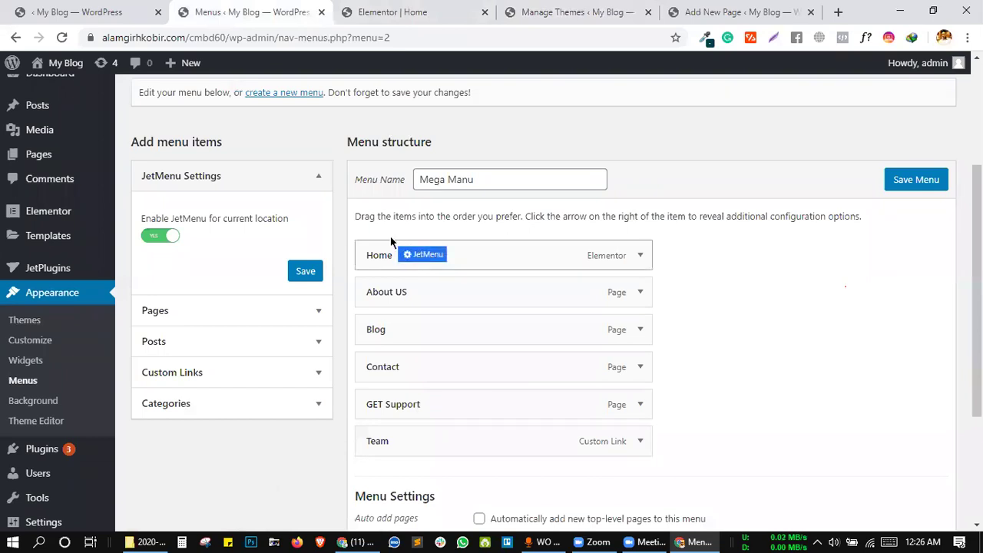
left_click(452, 8)
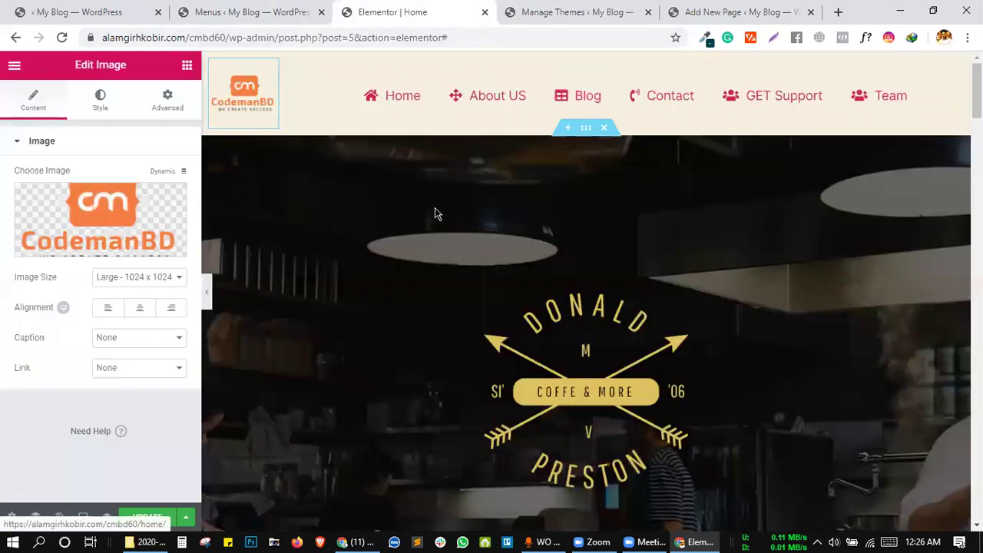
- Open the JetMenu settings of the Home item on the WordPress Menus page and enable its mega submenu
left_click(253, 12)
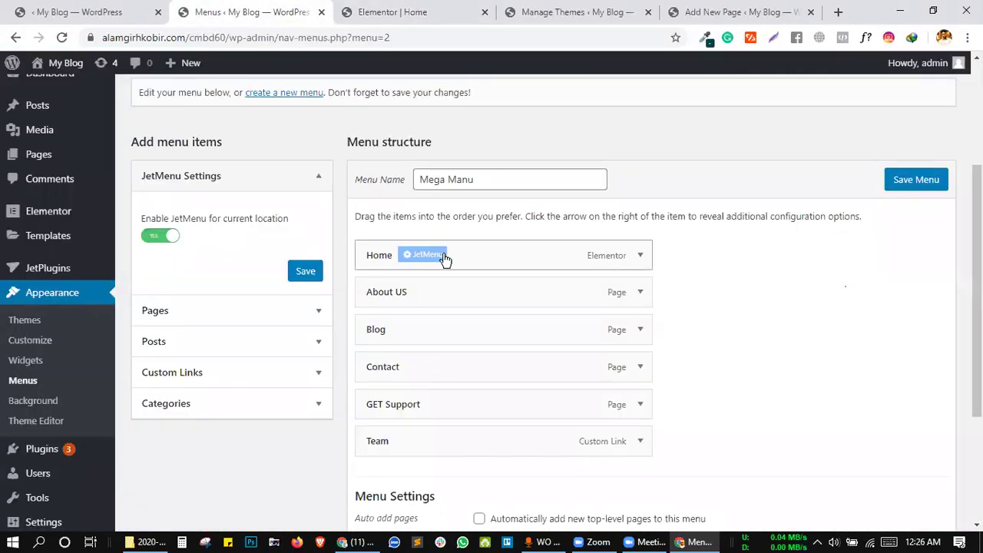
left_click(429, 254)
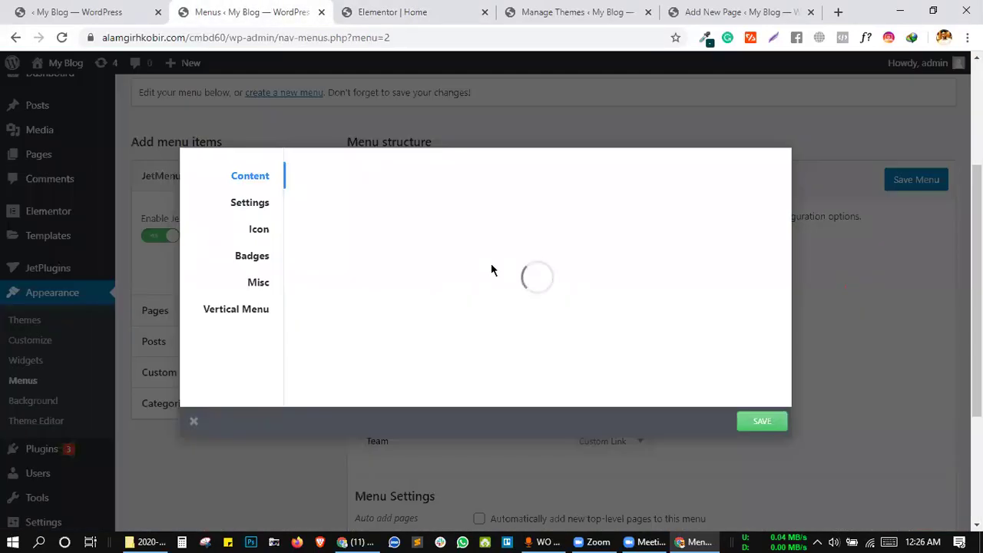
left_click(539, 266)
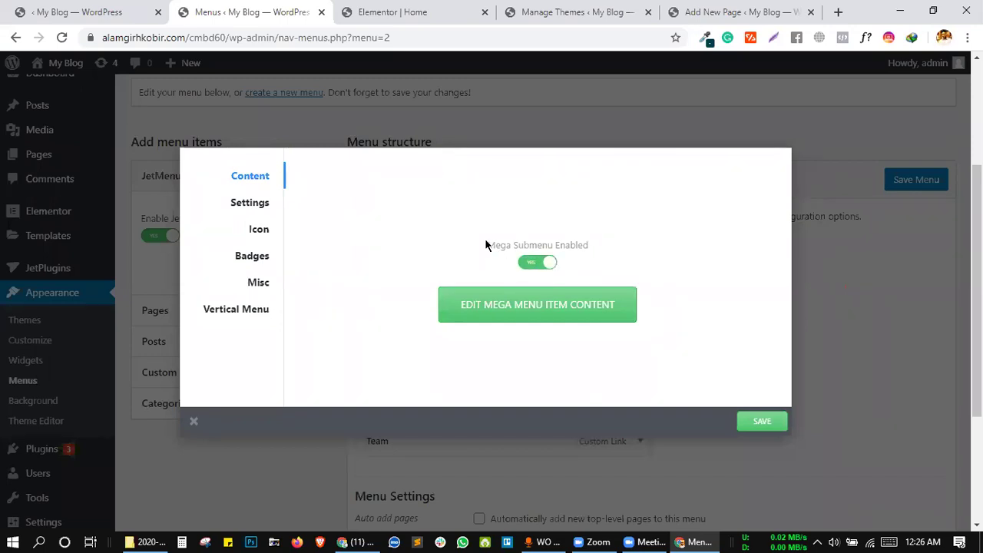
left_click_drag(486, 245, 600, 238)
left_click(601, 238)
- Review the header's Home menu item on the Home page in the Elementor editor
left_click(363, 9)
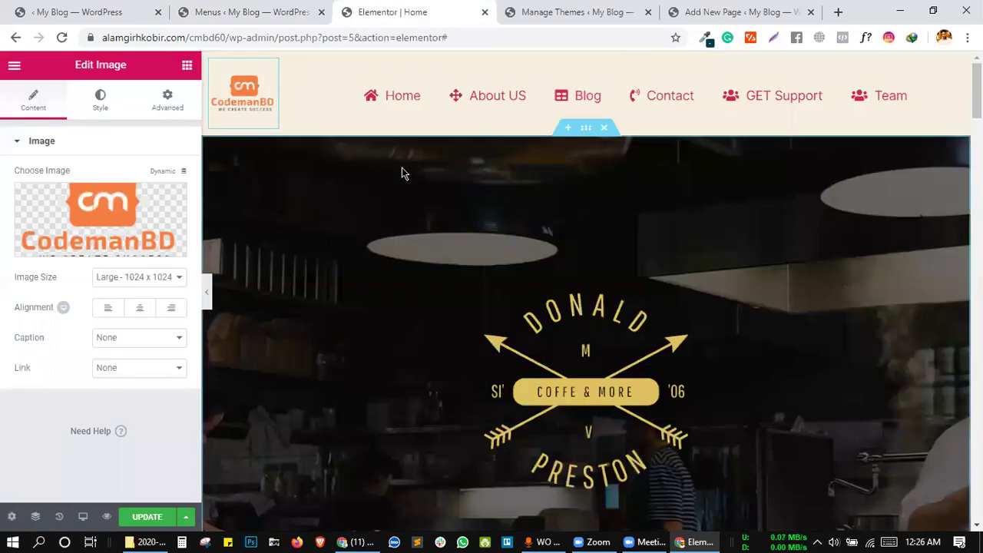
left_click(238, 8)
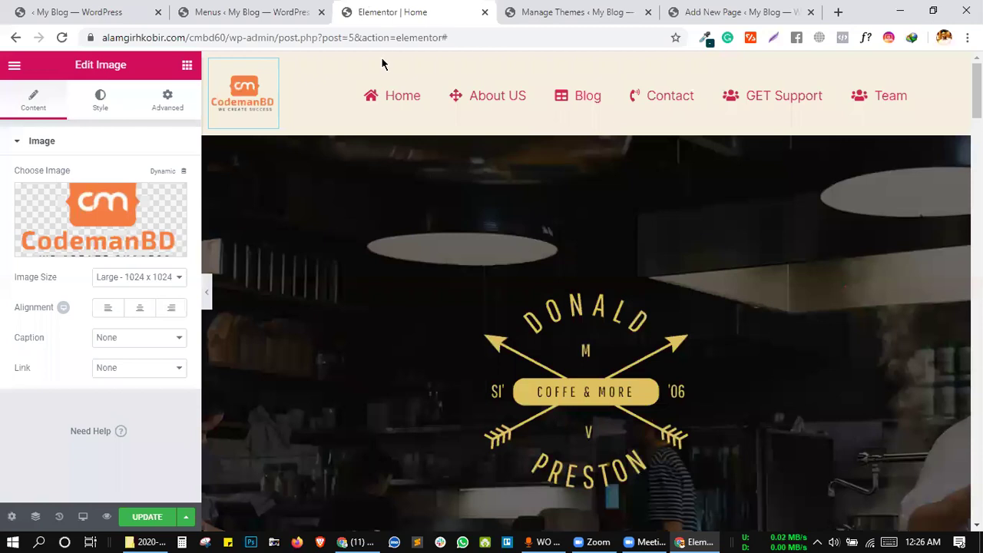
left_click(438, 9)
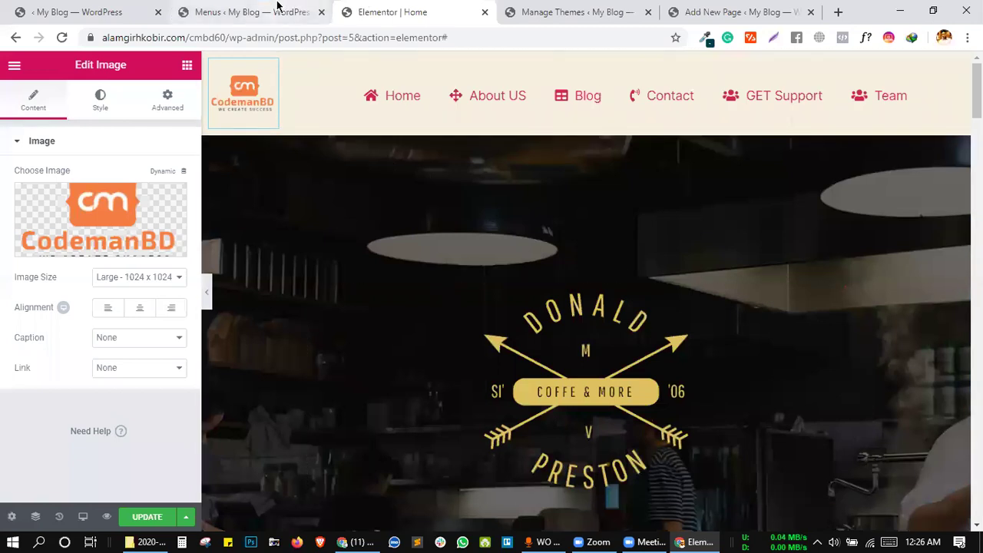
- Open the Home item's mega menu content for editing from the WordPress Menus page
left_click(276, 9)
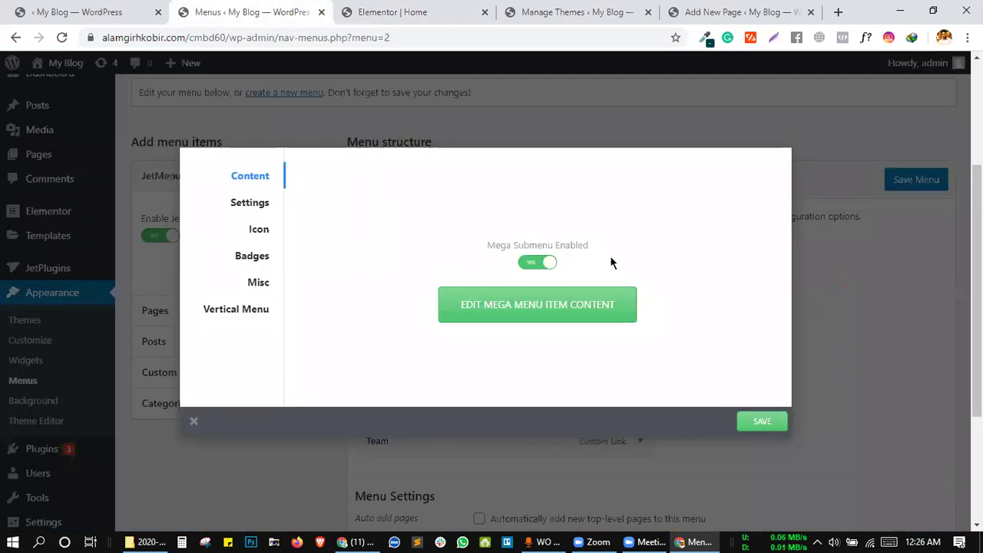
left_click(536, 305)
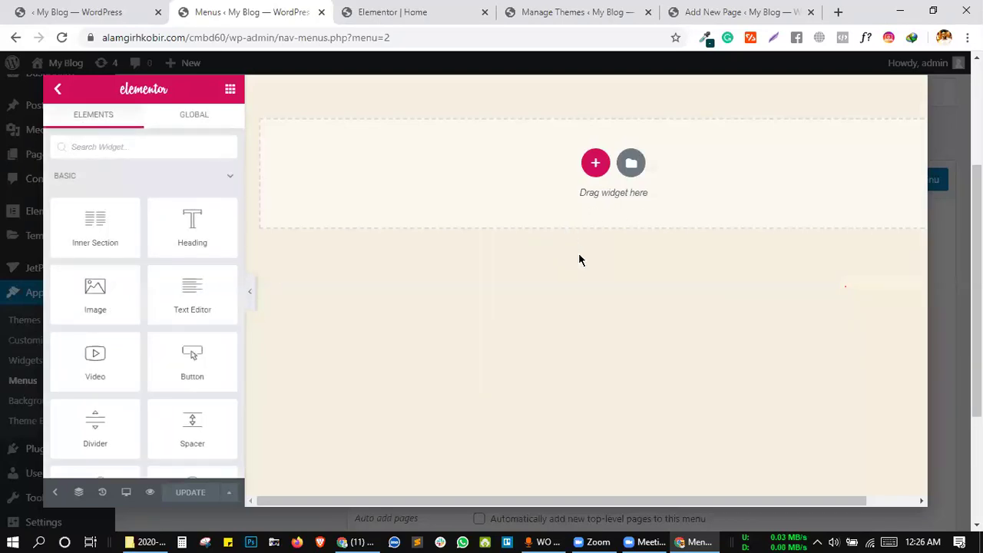
- Activate the Twenty Nineteen theme from the WordPress Themes page
left_click(128, 11)
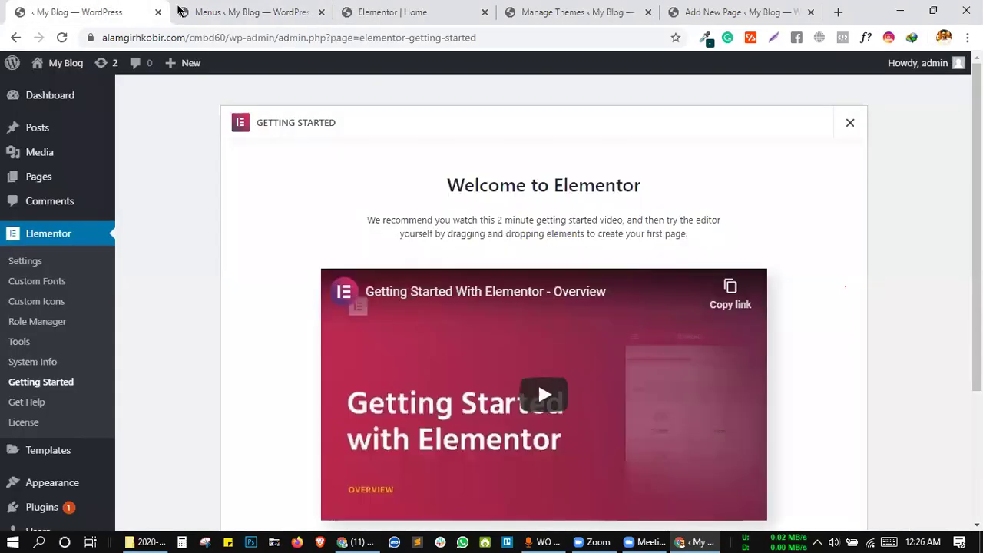
scroll(57, 346, "down", 1)
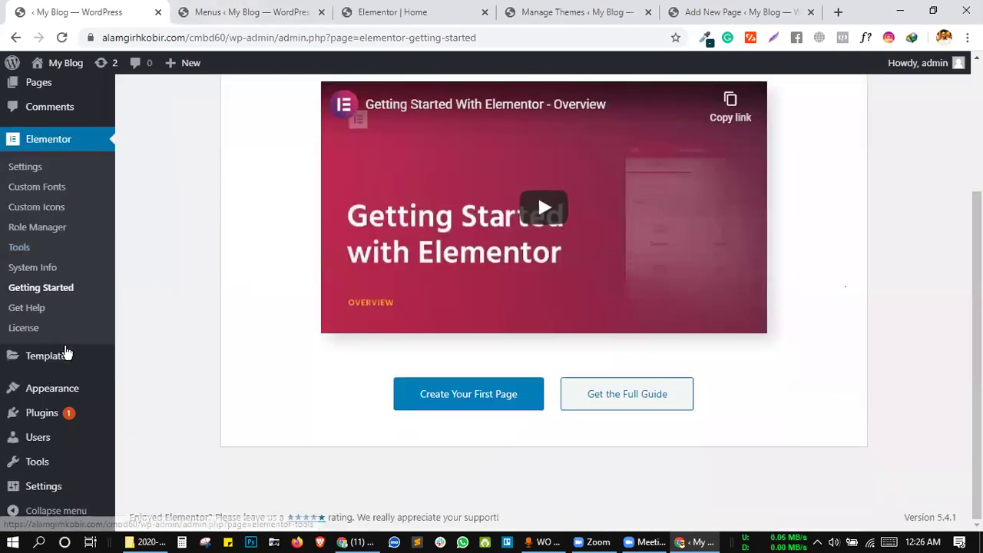
mouse_move(56, 391)
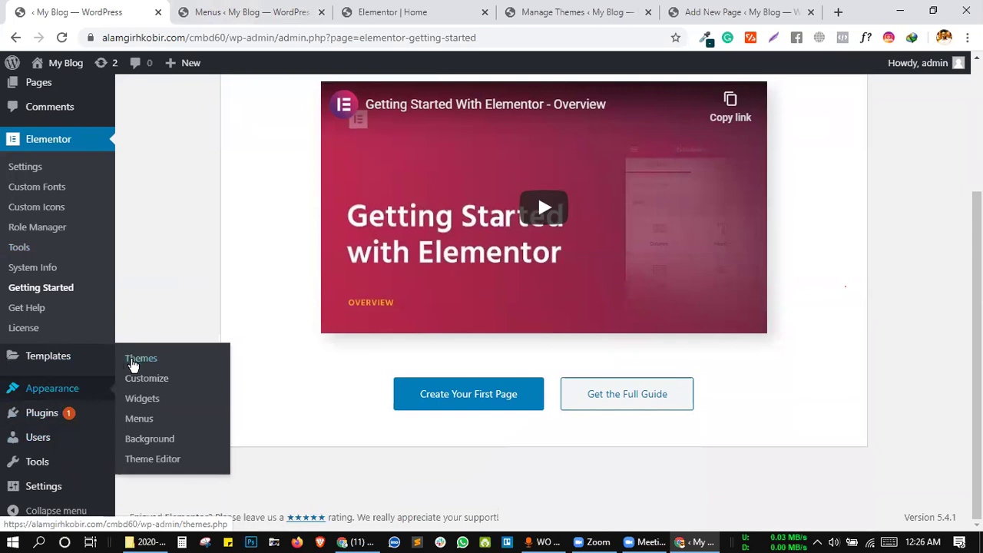
left_click(135, 359)
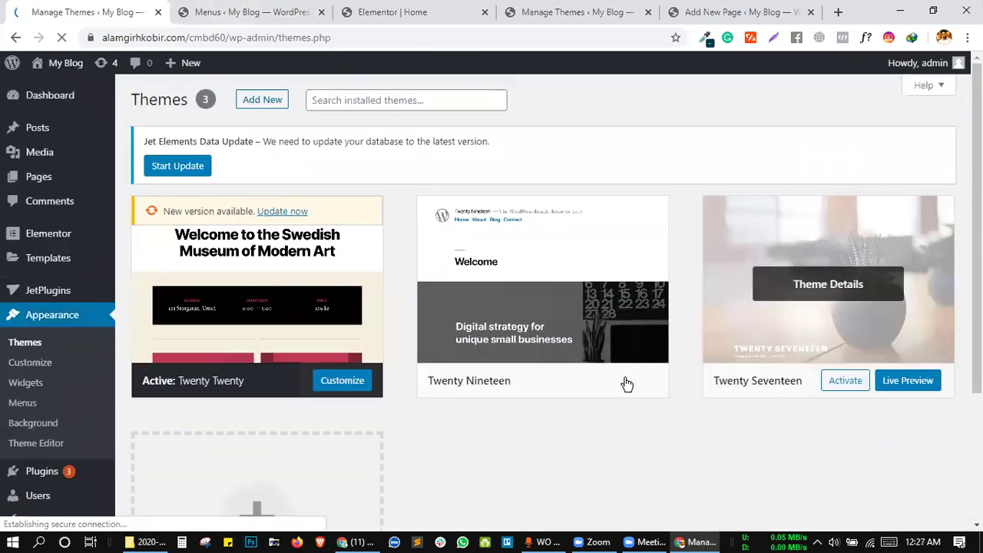
left_click(587, 388)
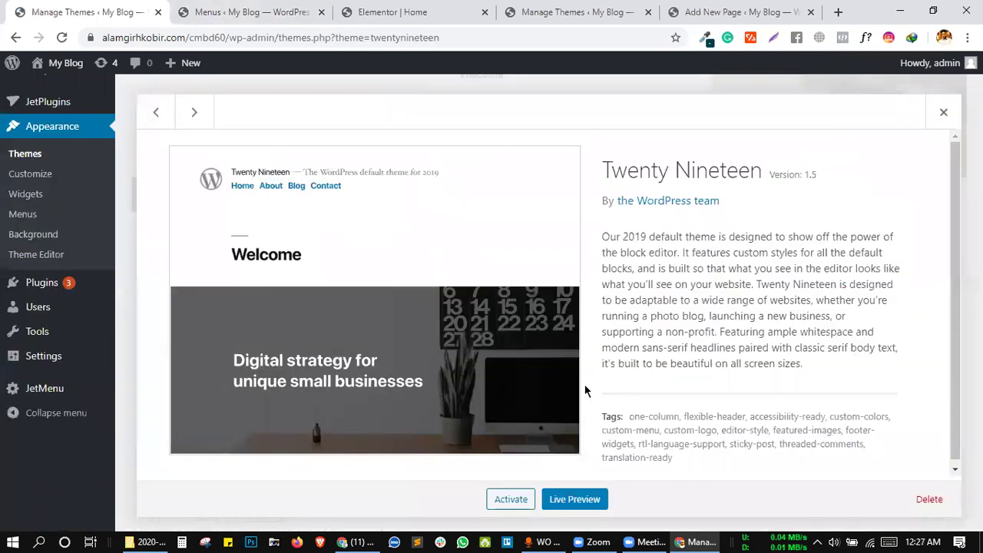
left_click(495, 505)
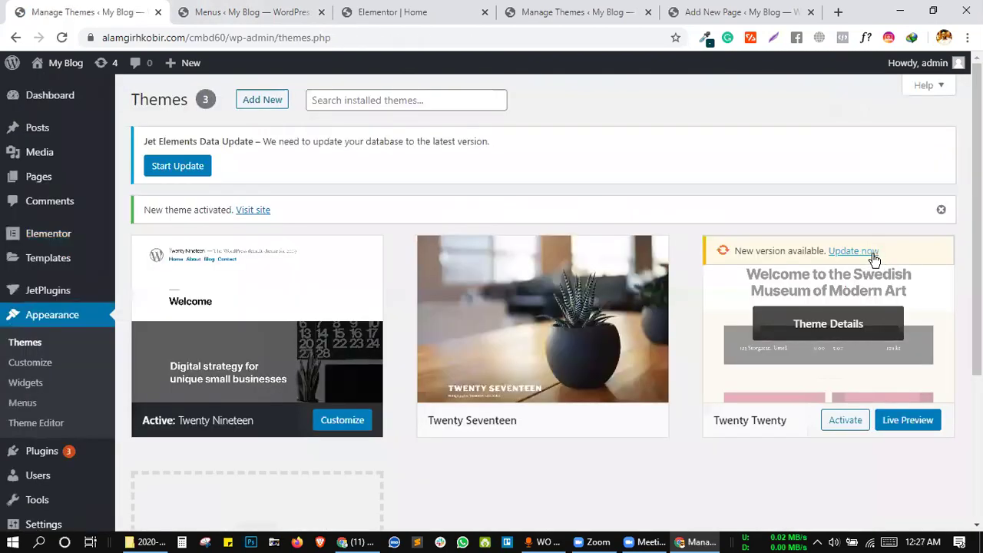
- Reload the Menus page, enable JetMenu for the current location, and save both the JetMenu setting and the Mega Manu menu
left_click(230, 9)
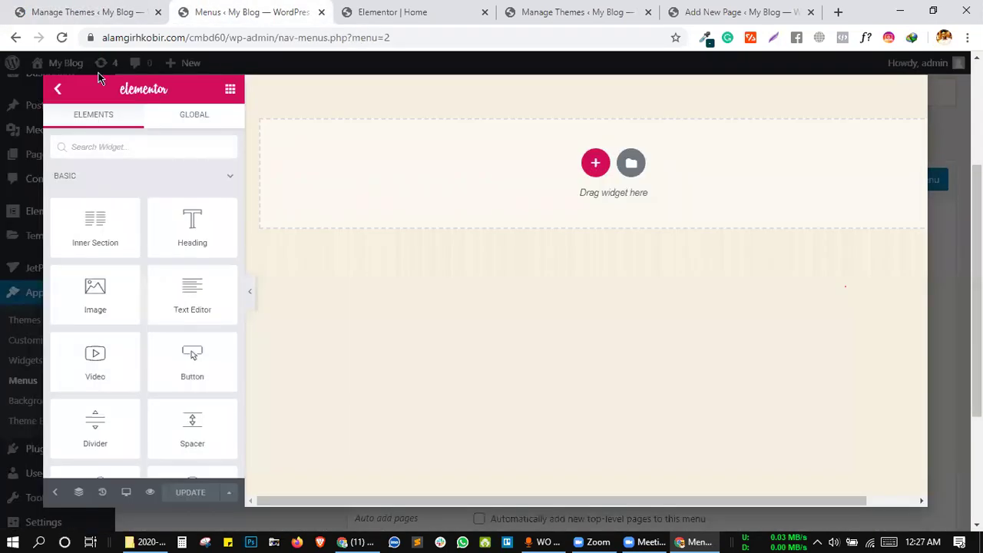
left_click(58, 38)
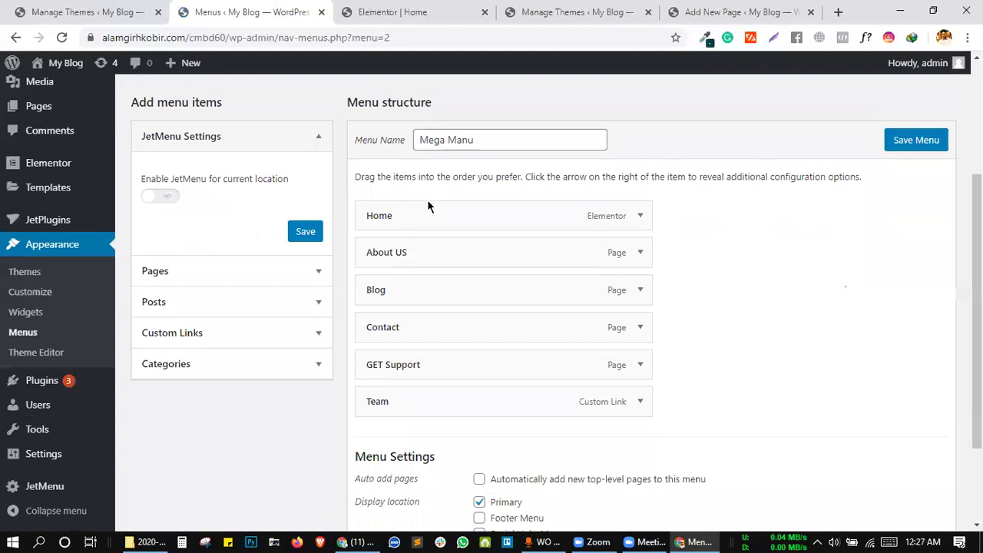
left_click(170, 197)
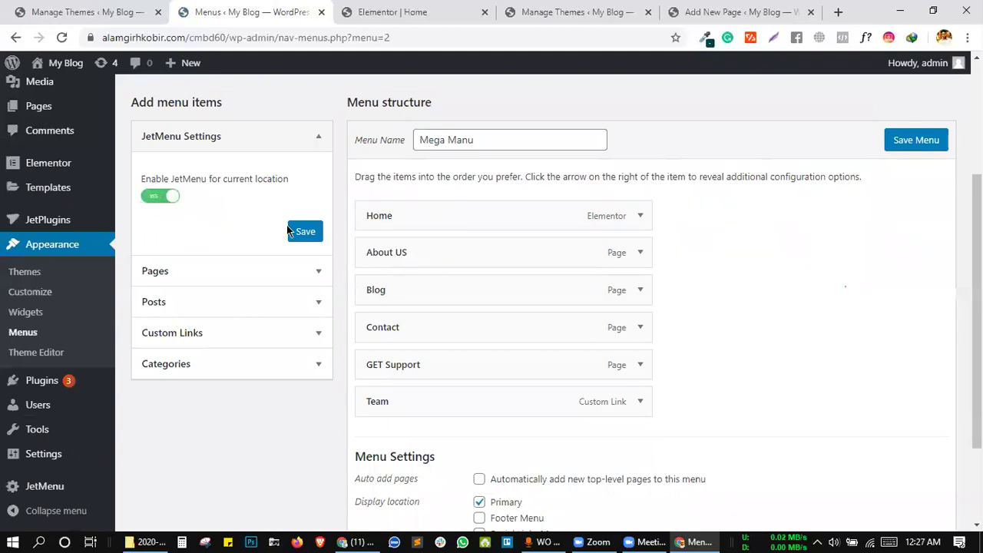
left_click(306, 231)
left_click(905, 145)
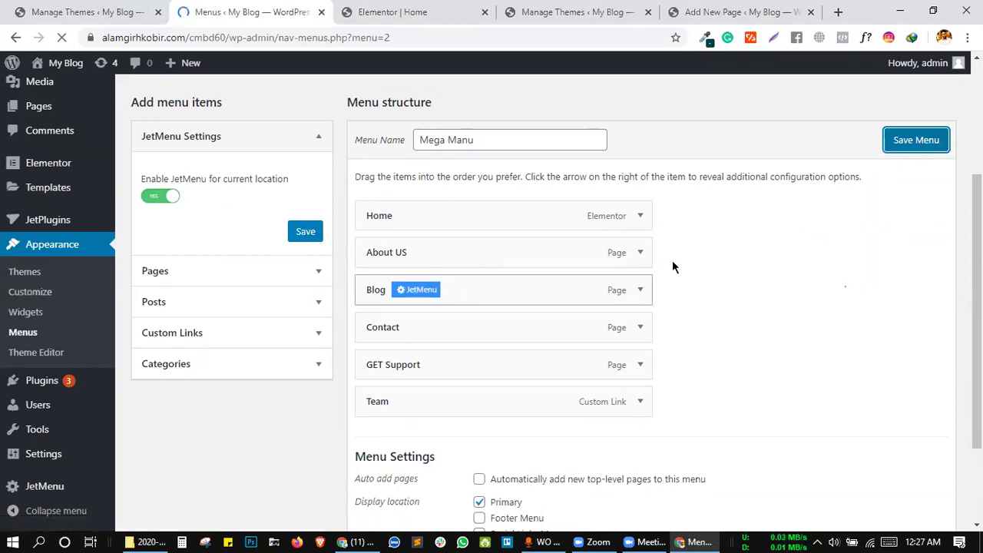
- Enable the mega submenu in the Home item's JetMenu settings and open its mega menu content for editing
scroll(588, 323, "down", 4)
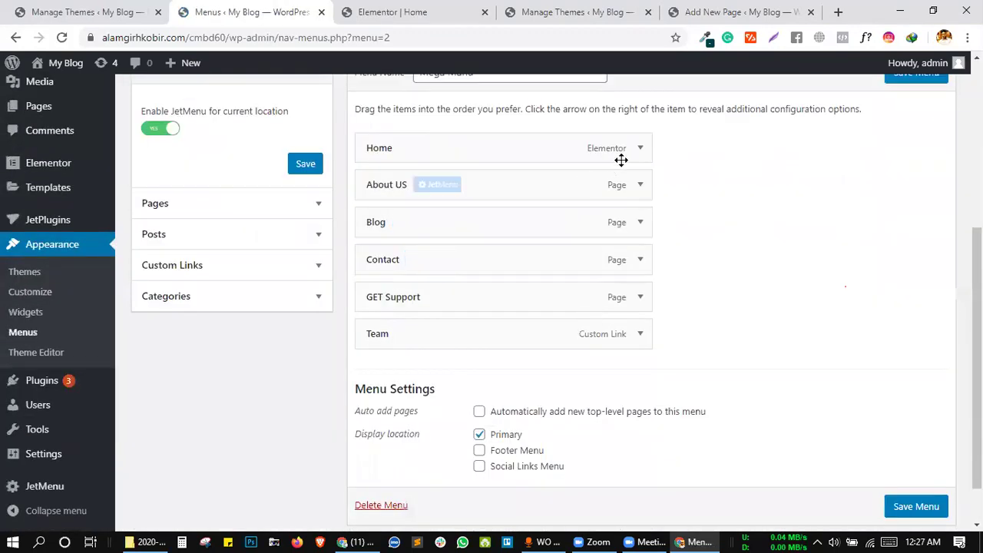
mouse_move(614, 154)
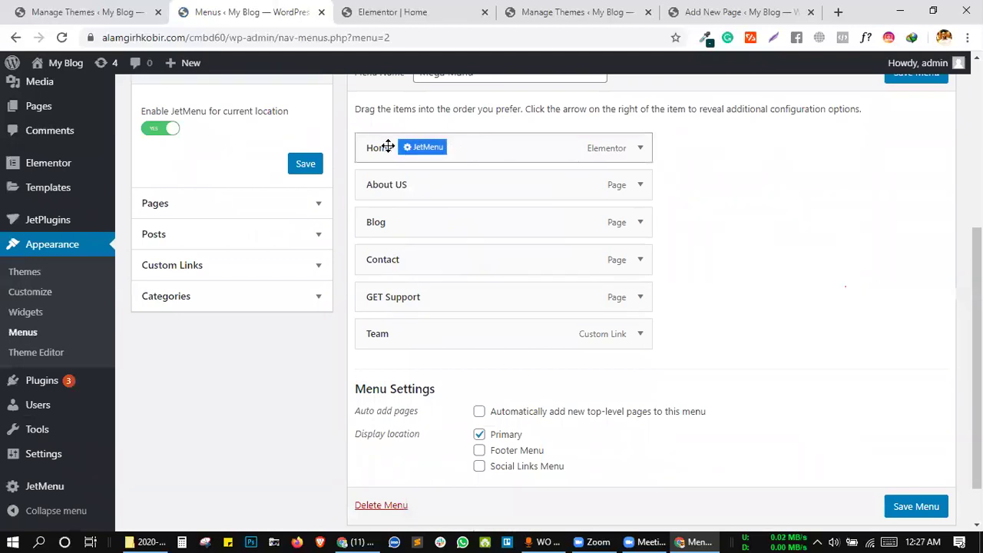
left_click(424, 148)
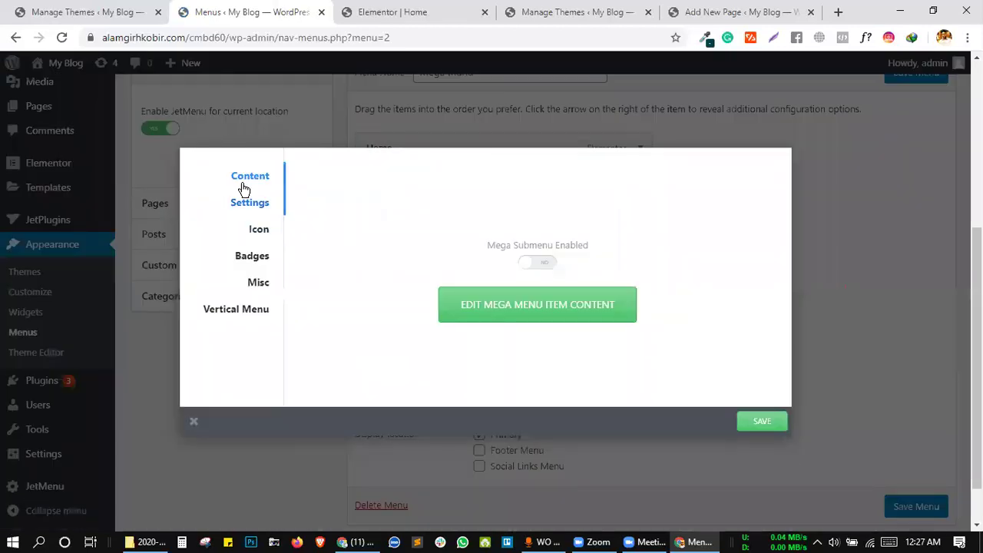
left_click(547, 263)
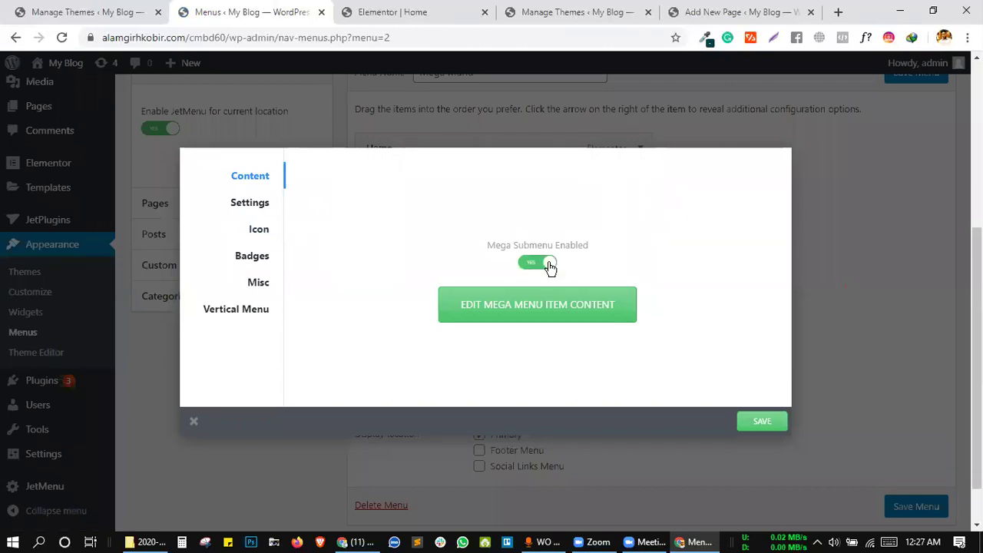
left_click(525, 308)
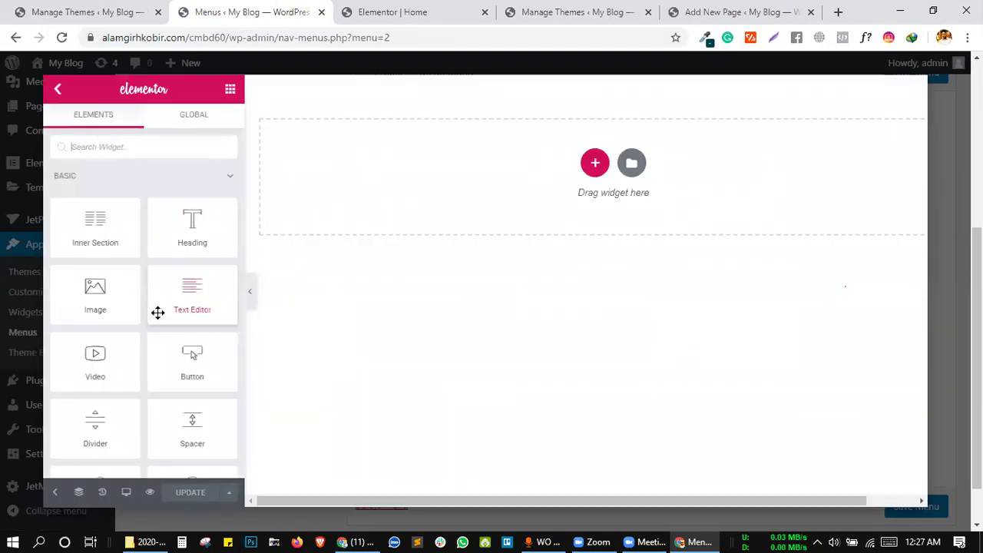
- Find the JetElements Advanced Carousel widget and place it in the Home item's empty mega menu content
scroll(159, 312, "down", 12)
scroll(158, 263, "down", 5)
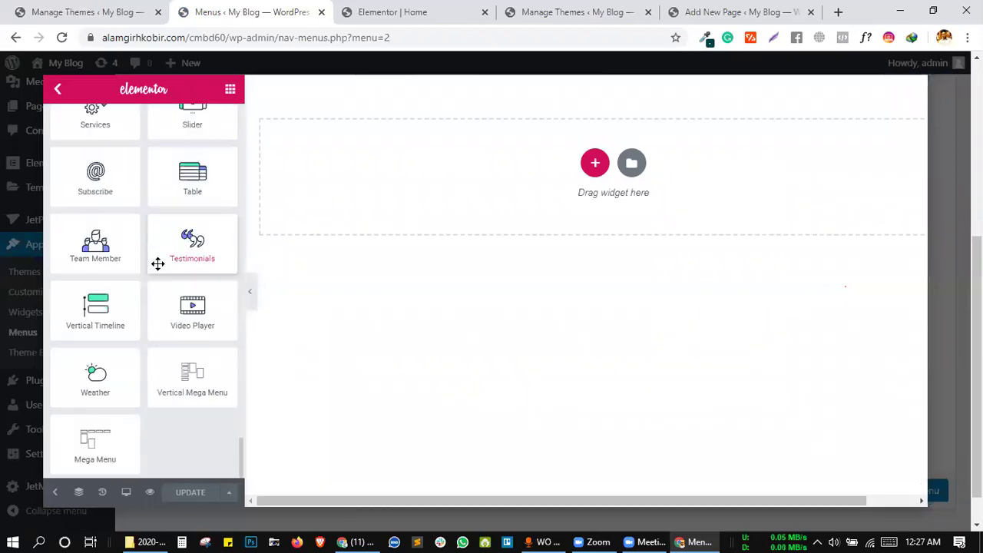
scroll(159, 263, "up", 10)
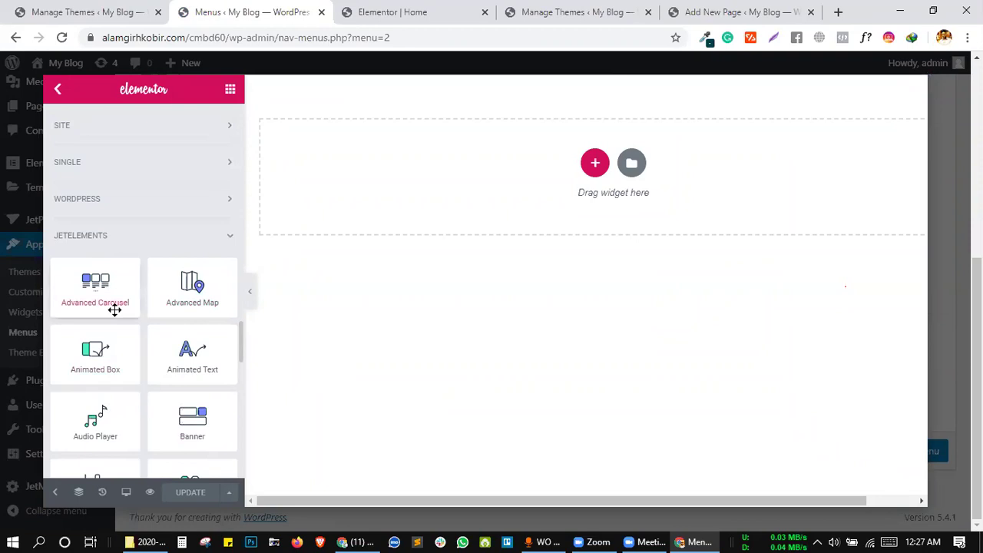
scroll(132, 356, "down", 3)
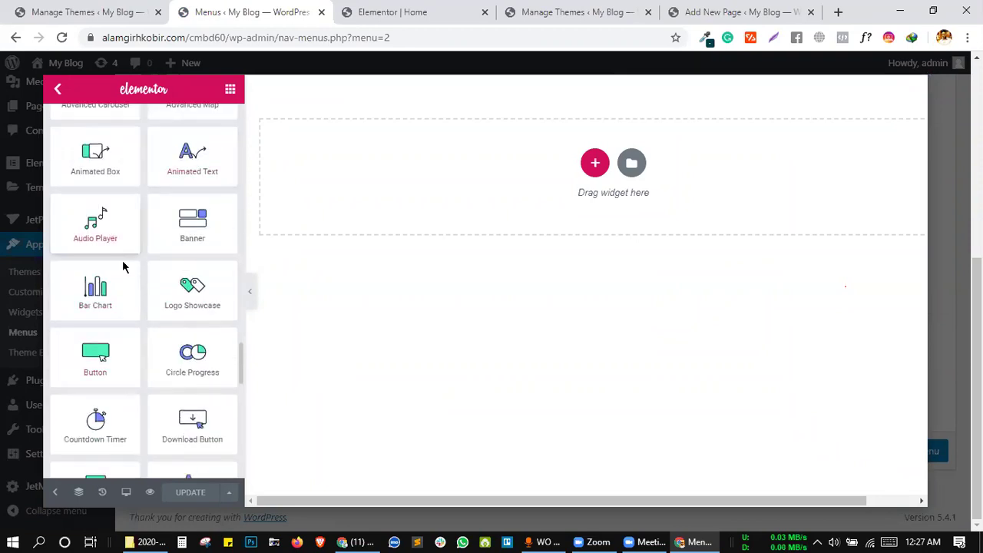
scroll(103, 326, "down", 2)
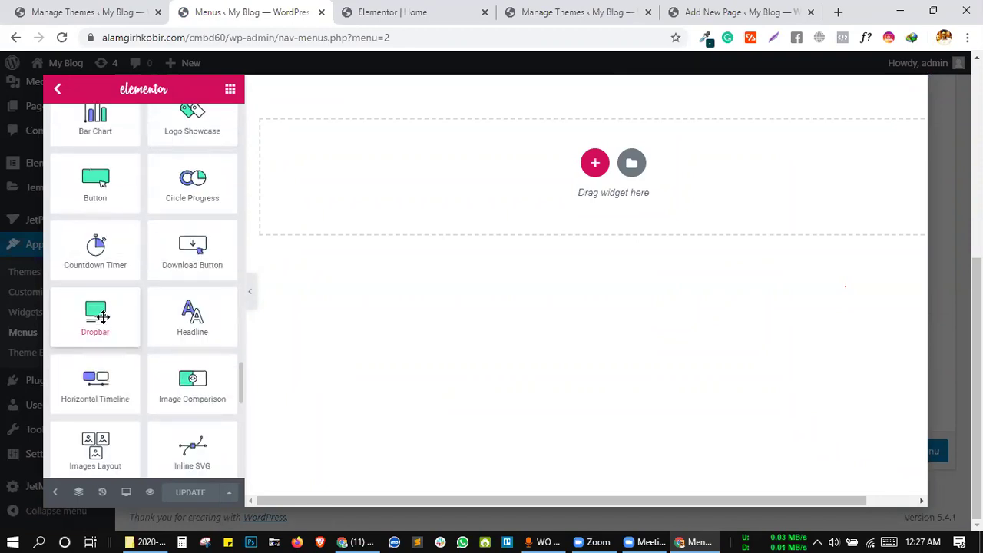
scroll(103, 324, "down", 3)
scroll(103, 315, "up", 3)
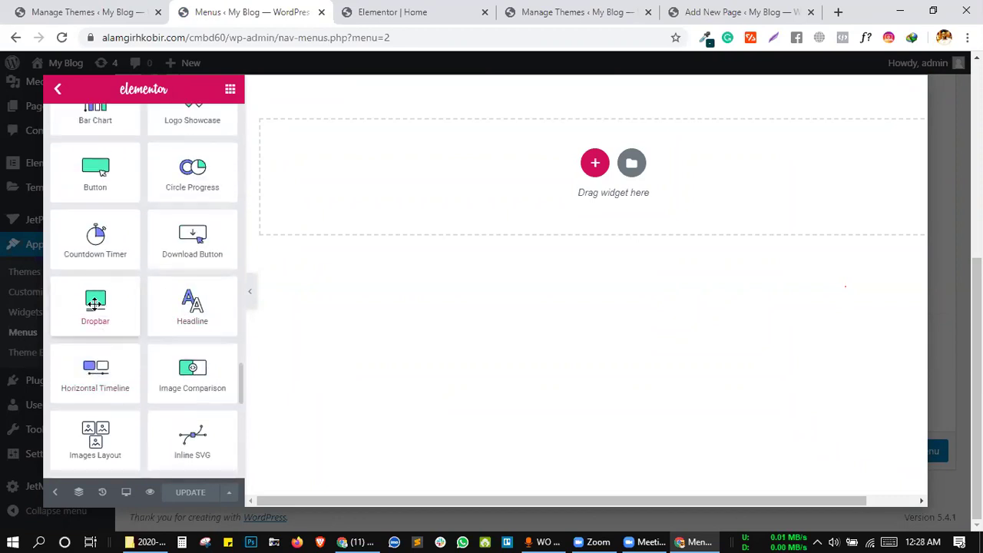
scroll(125, 278, "up", 5)
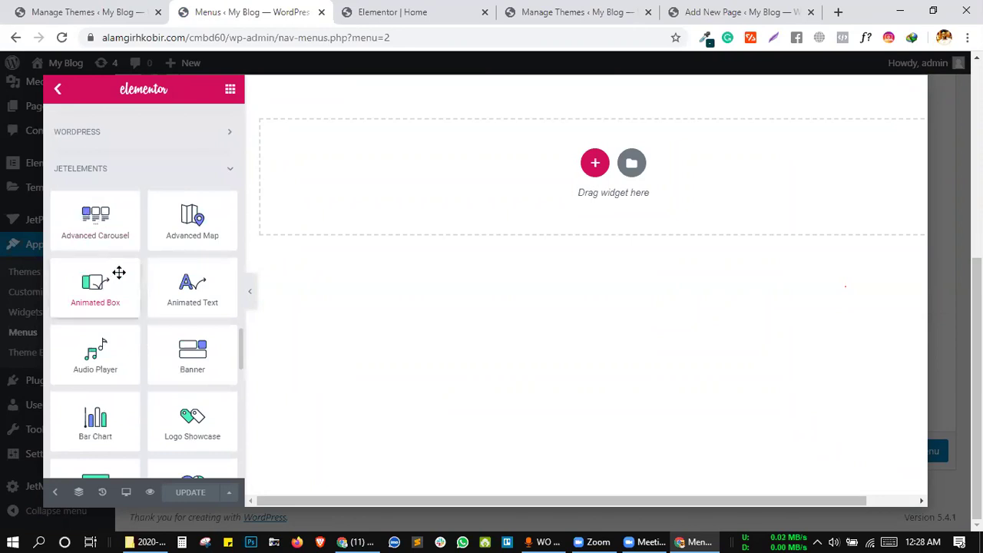
left_click_drag(109, 215, 572, 194)
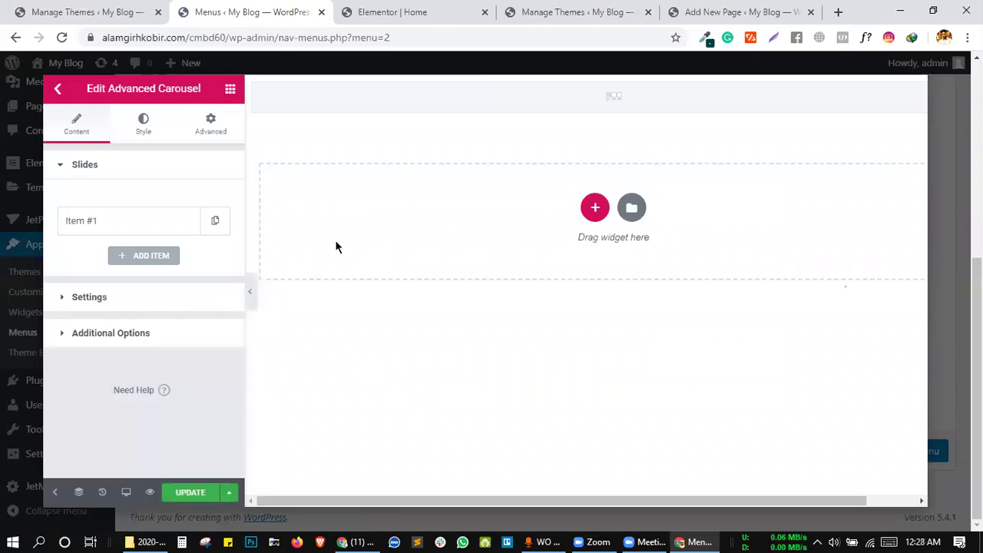
- Expand the Advanced Carousel to three slides by adding one item and duplicating the second
left_click(127, 255)
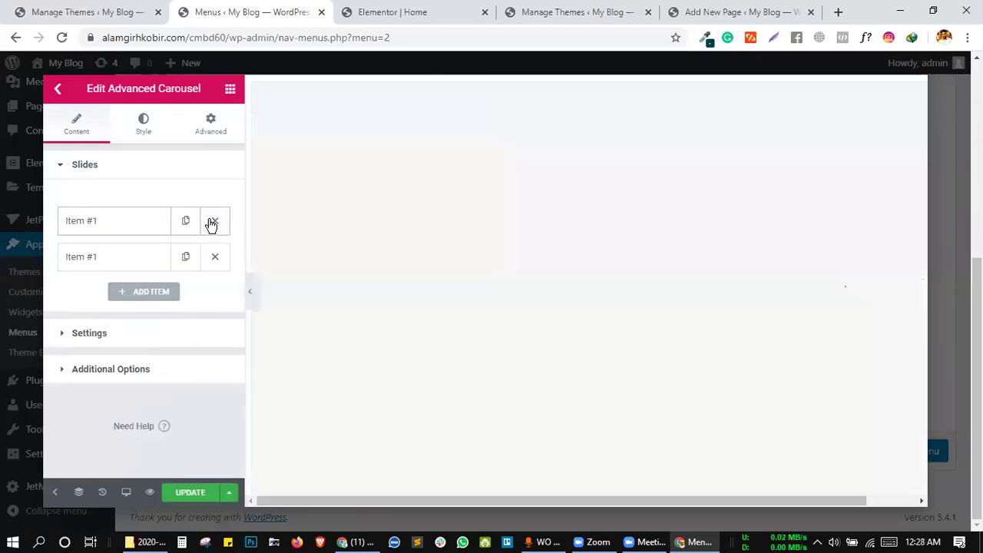
left_click(213, 222)
left_click(212, 229)
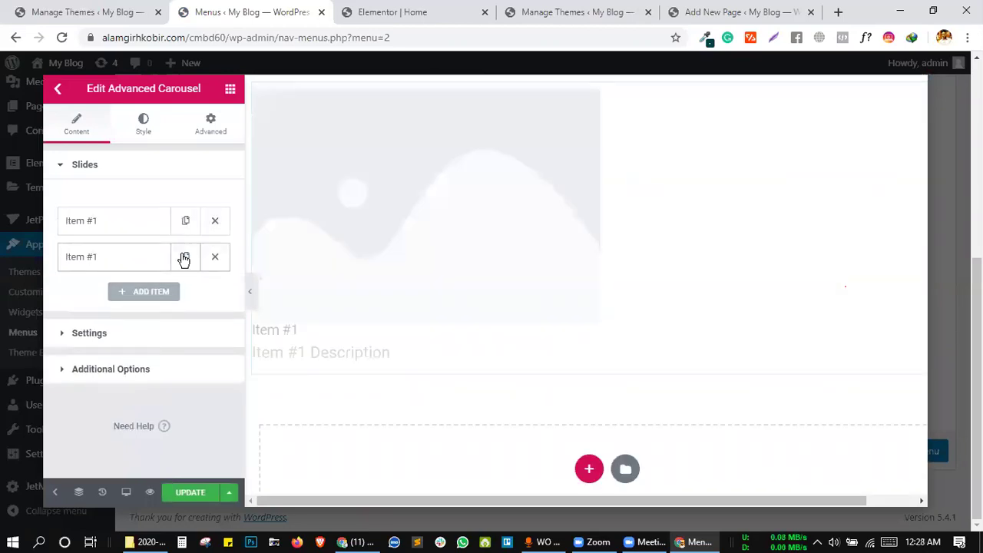
left_click(185, 257)
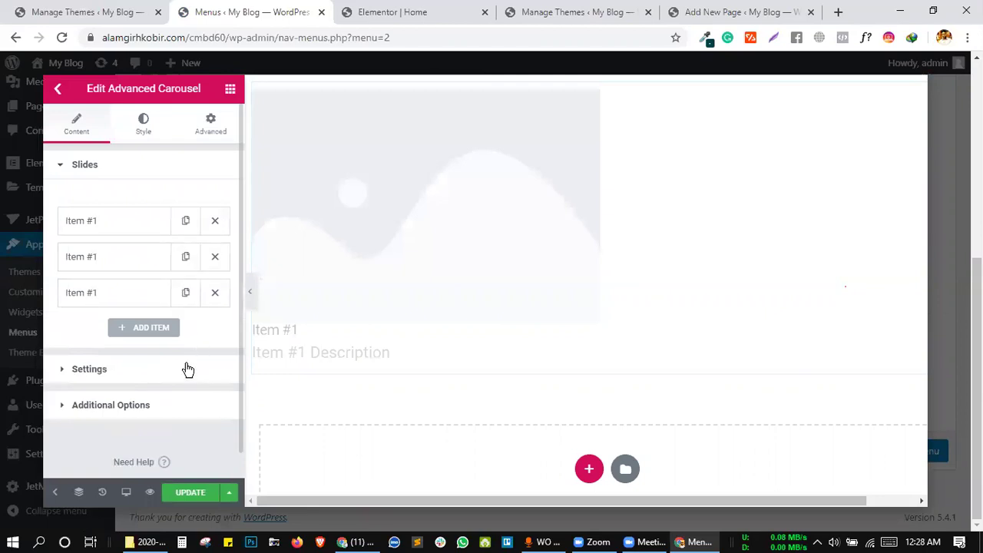
- Disable the carousel's arrows navigation, set Slides to Show to 3, and update the mega menu content
left_click(134, 380)
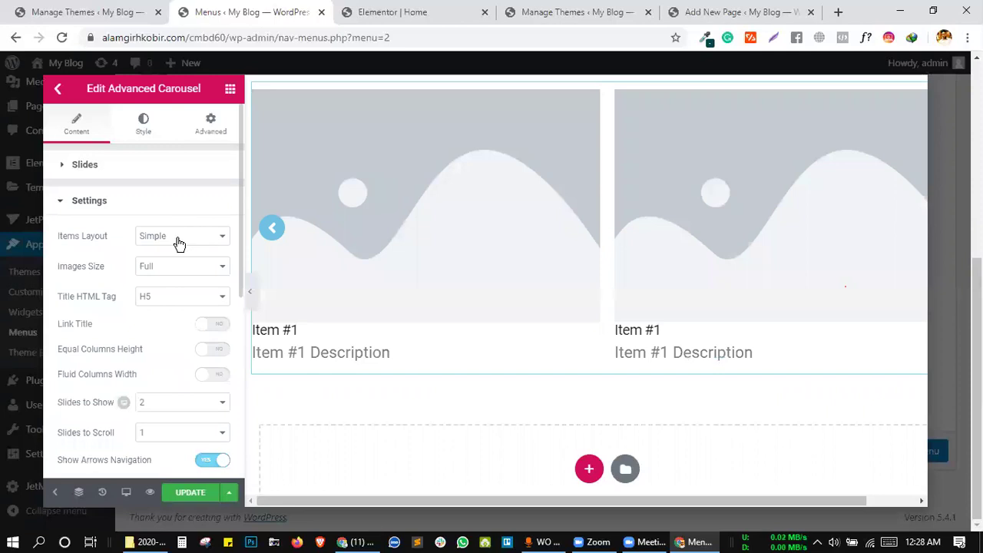
scroll(179, 351, "down", 2)
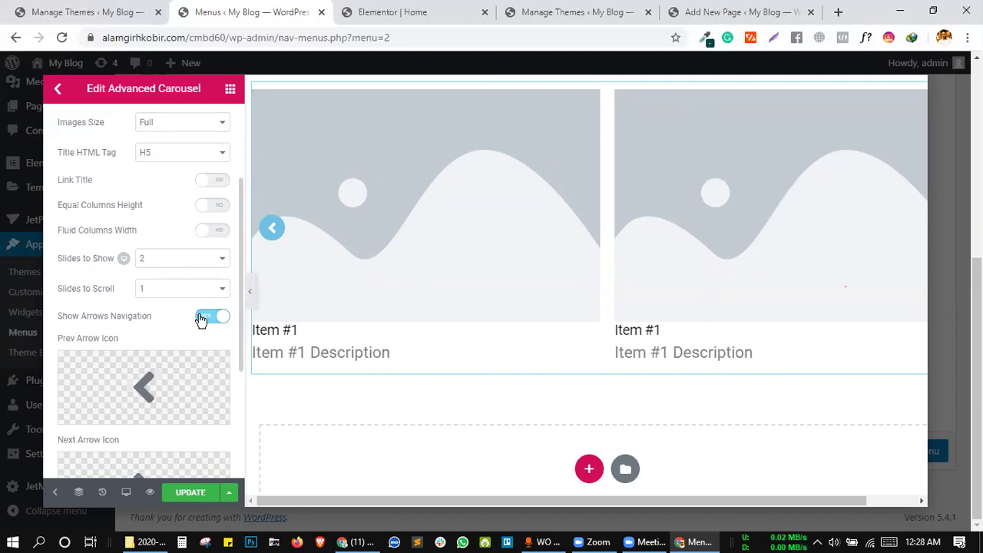
left_click(212, 316)
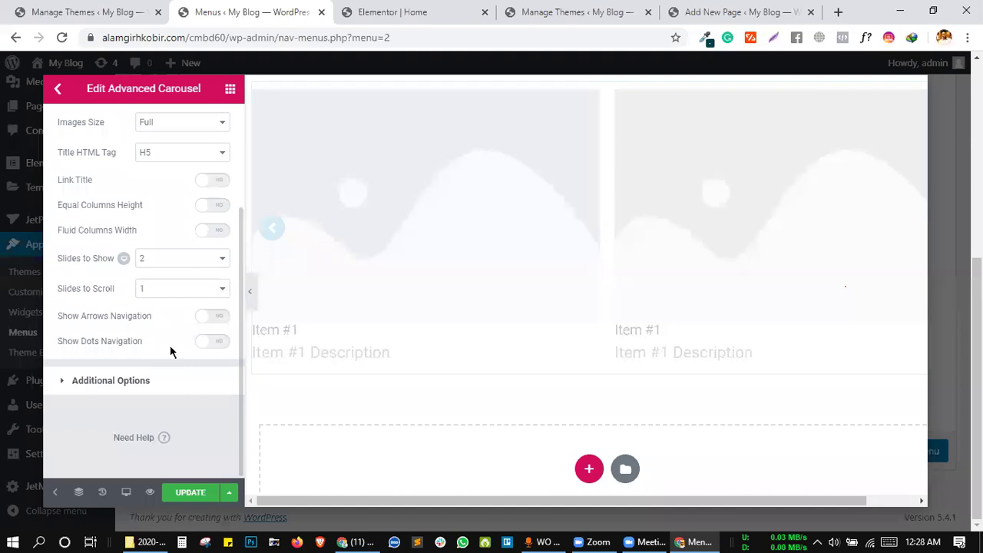
scroll(164, 336, "up", 1)
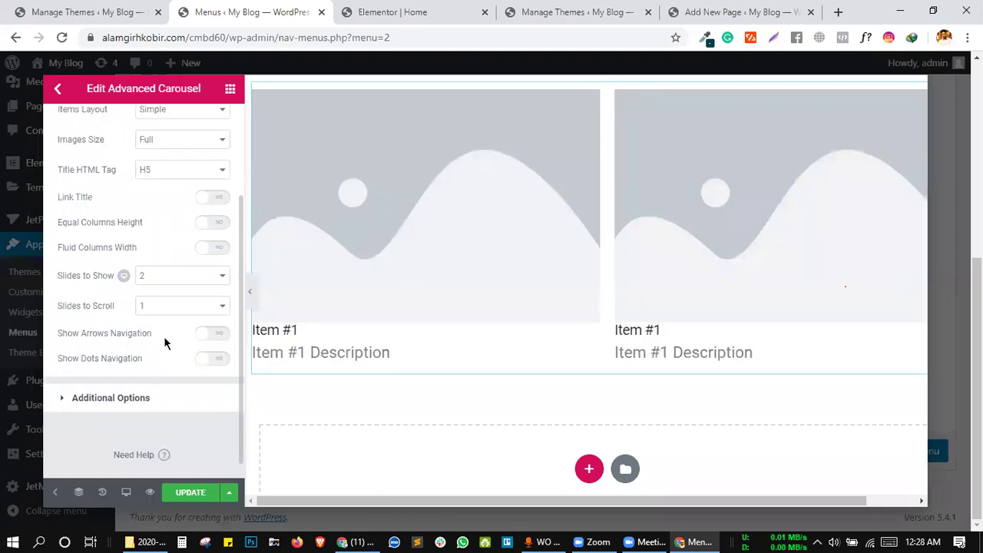
left_click(162, 302)
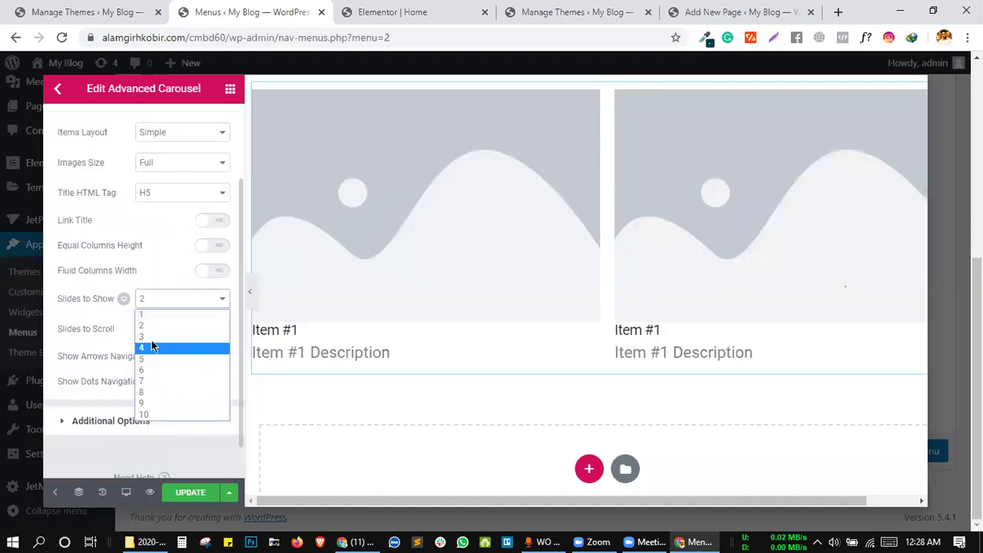
left_click(148, 338)
left_click(201, 500)
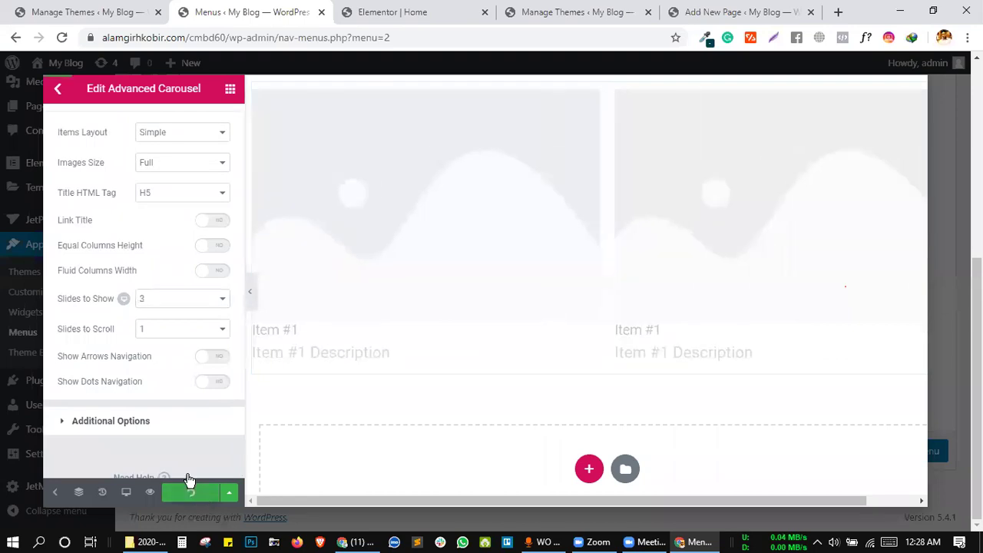
scroll(160, 415, "up", 1)
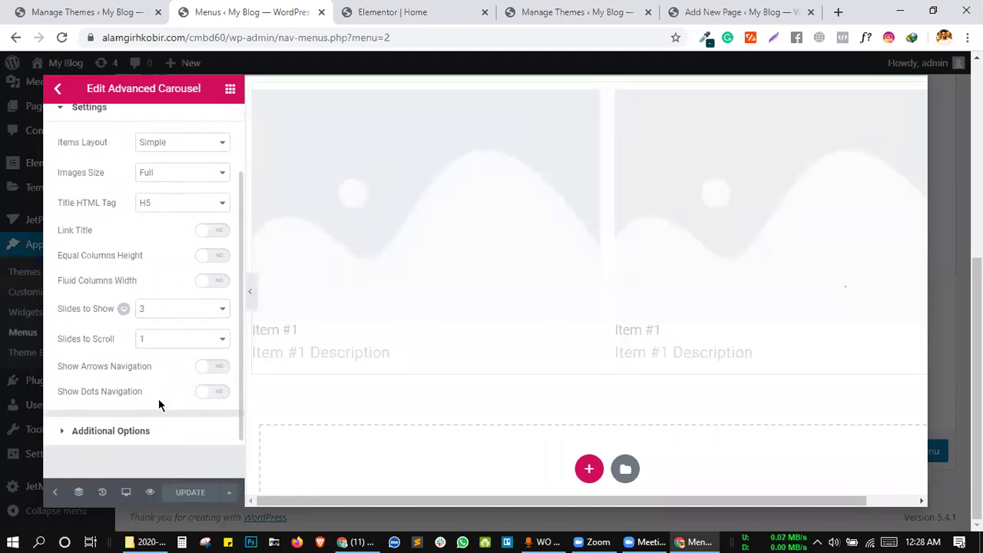
scroll(158, 404, "up", 3)
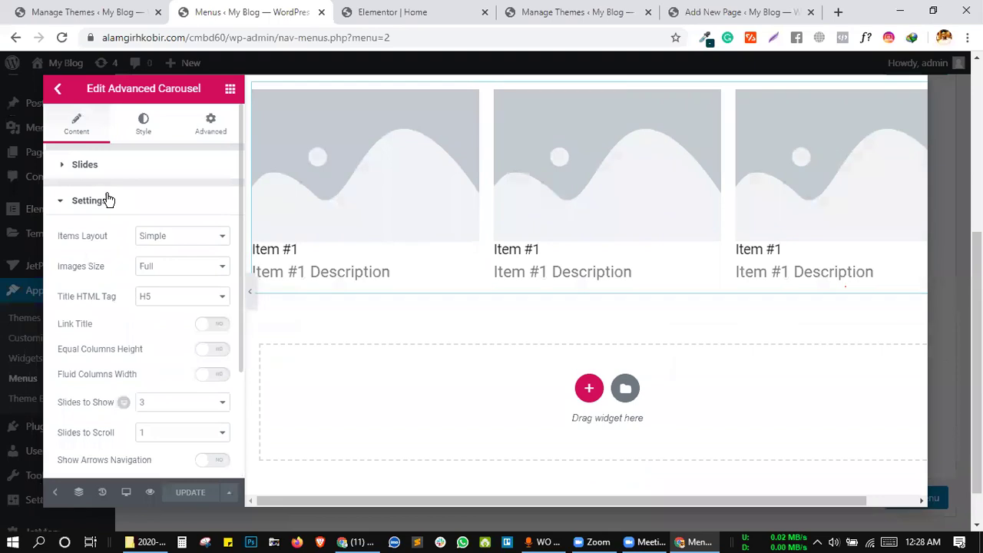
- Give the carousel's first slide the woman's portrait from the media library and the title "Title One"
left_click(114, 170)
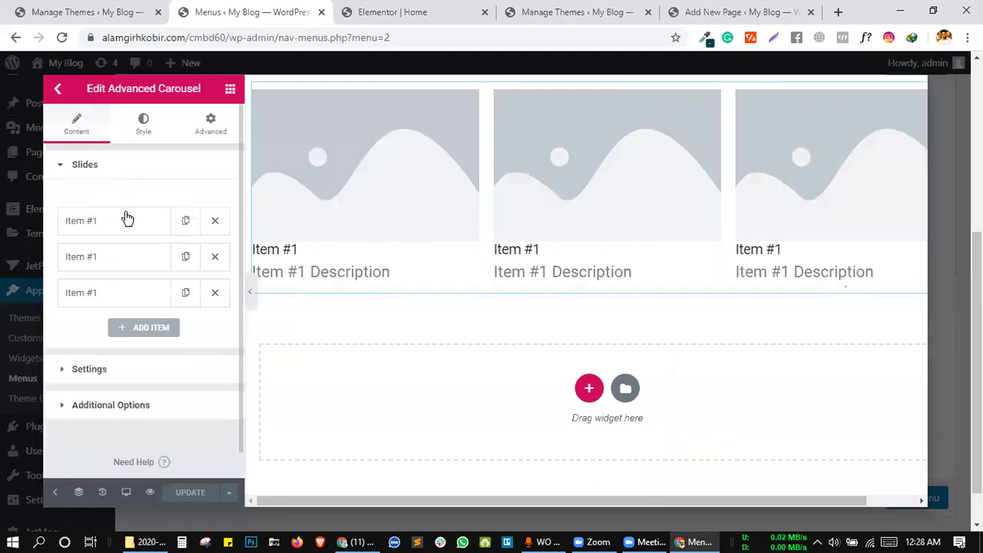
left_click(128, 220)
left_click(133, 277)
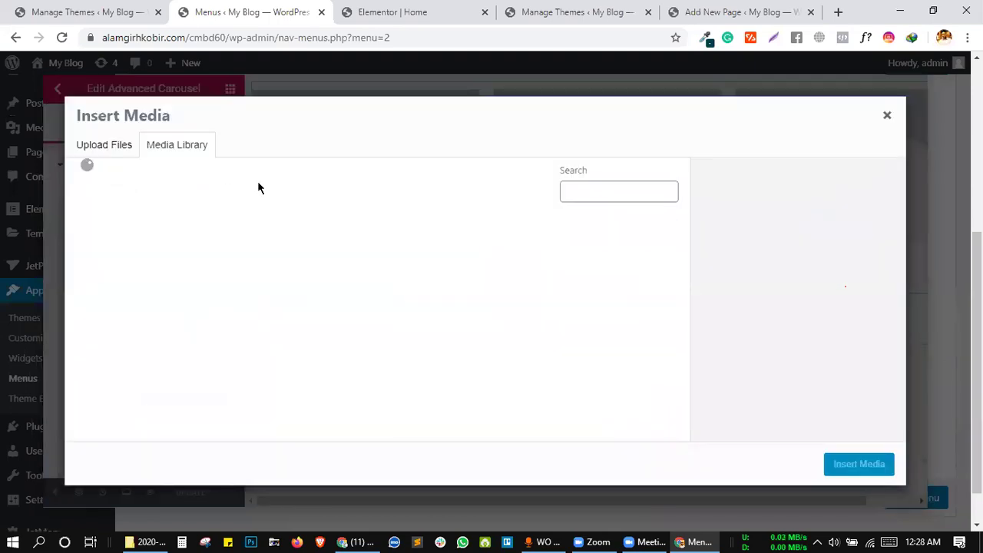
left_click(215, 260)
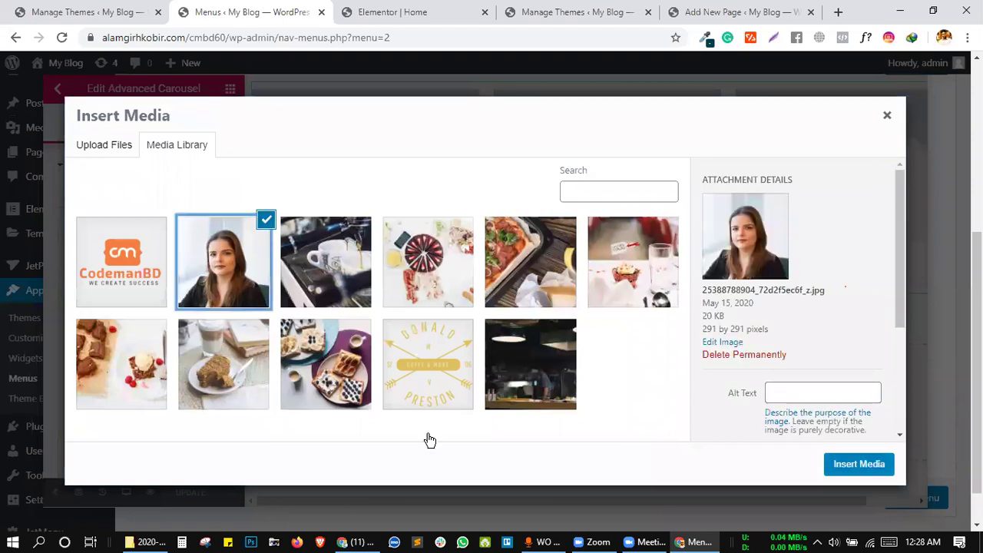
key("Return")
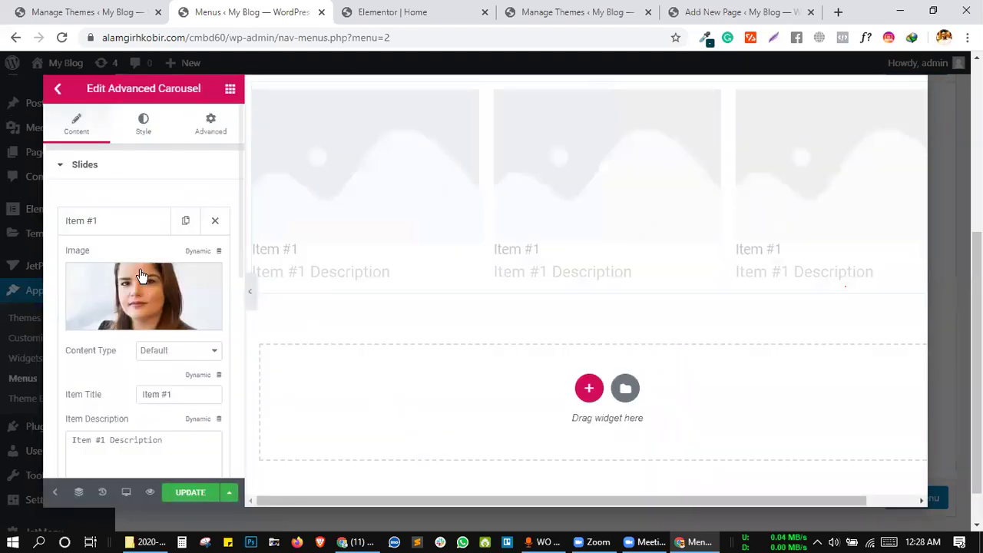
triple_click(179, 394)
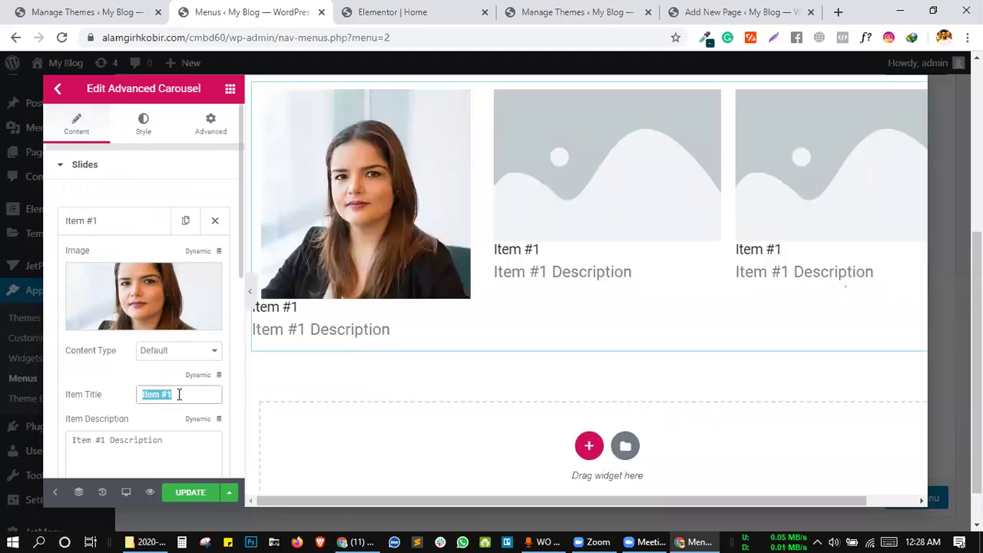
type("Title One")
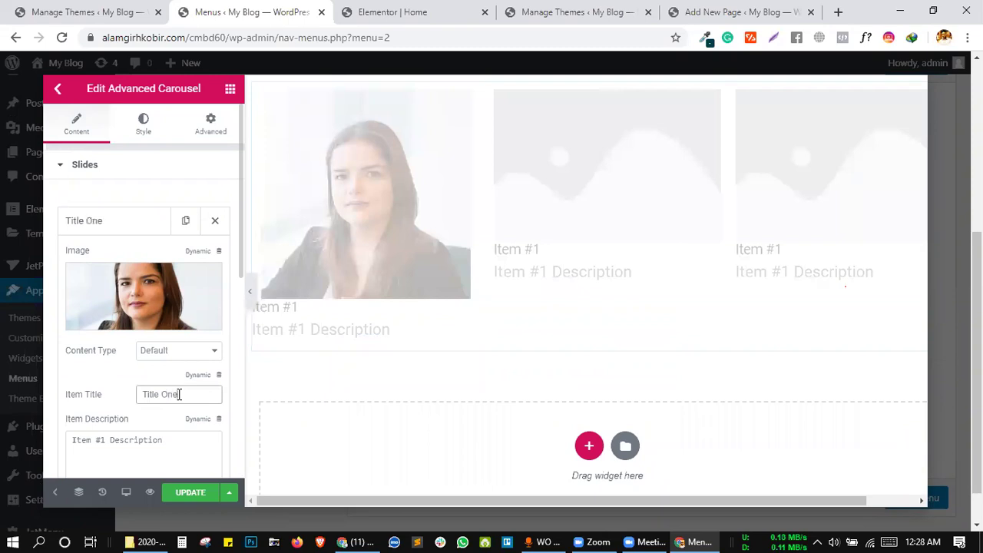
left_click(106, 220)
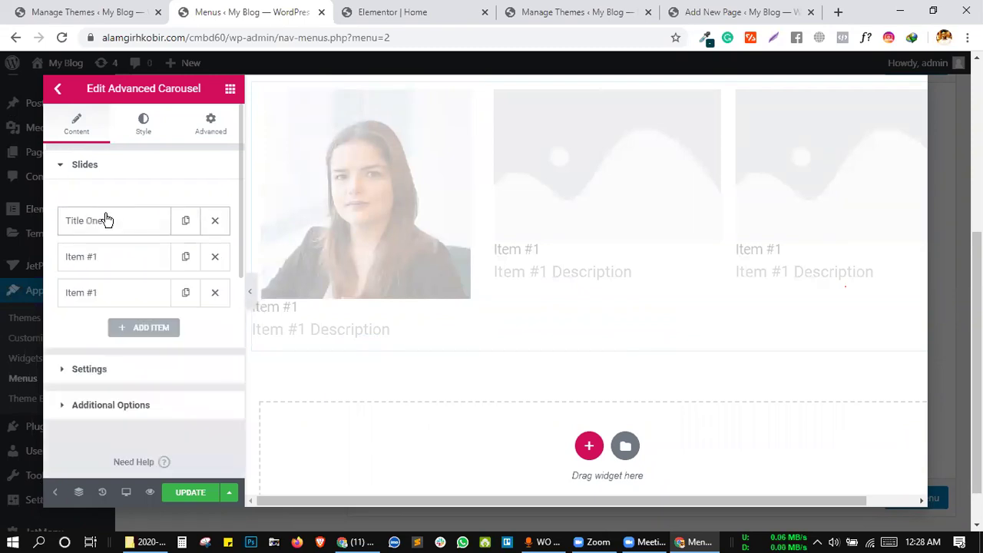
- Give the second slide the espresso machine and coffee cup image from the media library and the title "Other Title"
left_click(119, 260)
left_click(159, 333)
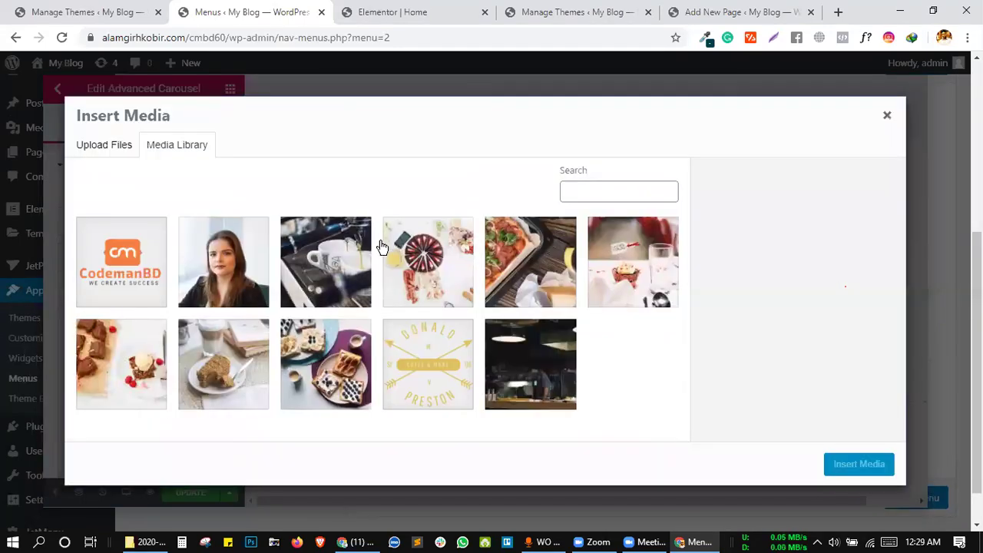
left_click(330, 263)
left_click(859, 464)
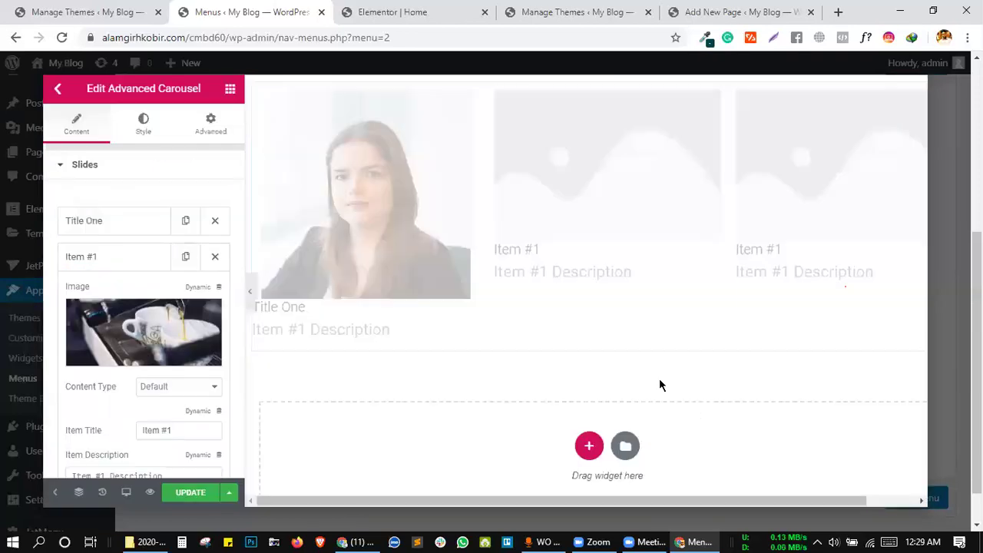
triple_click(166, 430)
type("Title T")
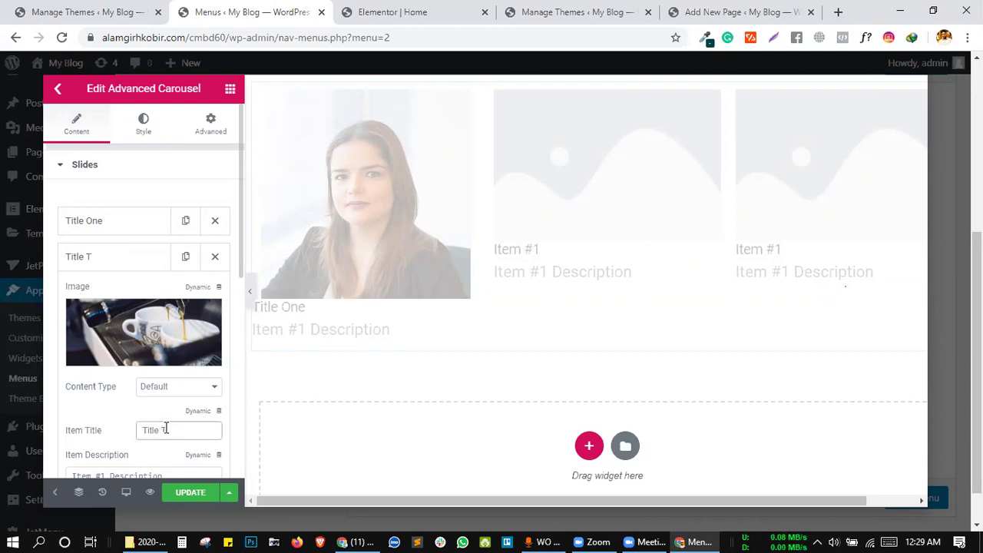
key("ctrl+a")
key("BackSpace")
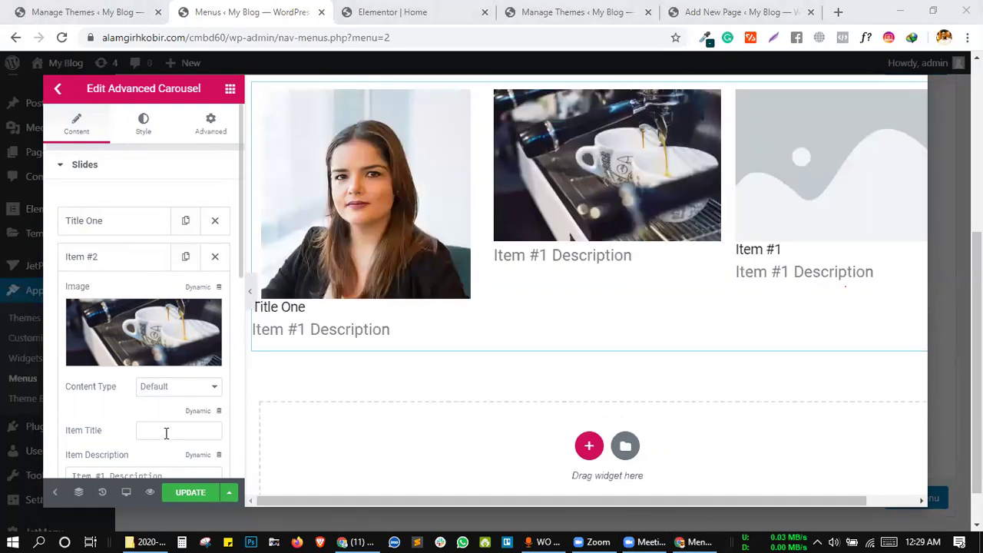
left_click(163, 429)
type("Other Title")
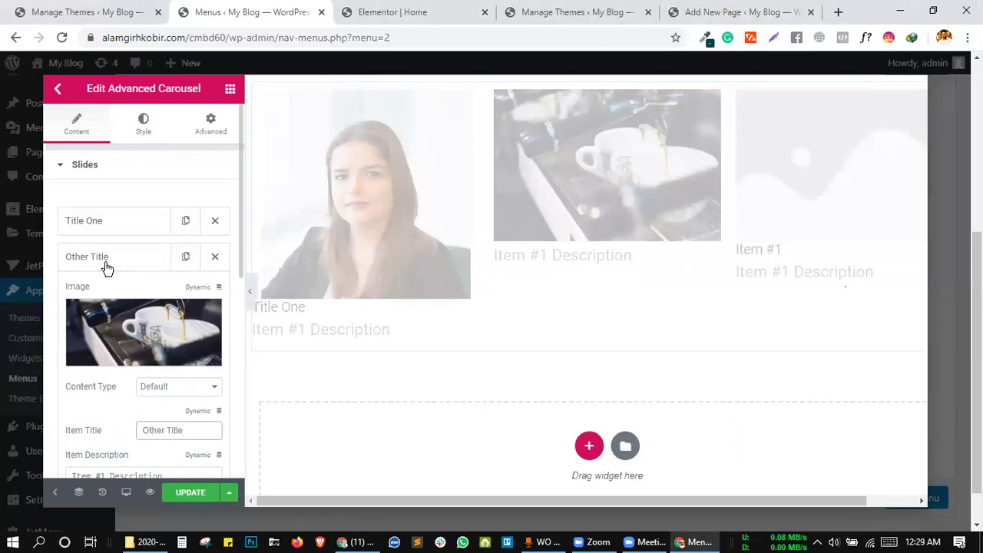
left_click(107, 265)
- Title the third slide "Title Extra" and give it the fooodiesfeed.com_sweet-and-salty-brunch.jpg image from the media library
left_click(119, 300)
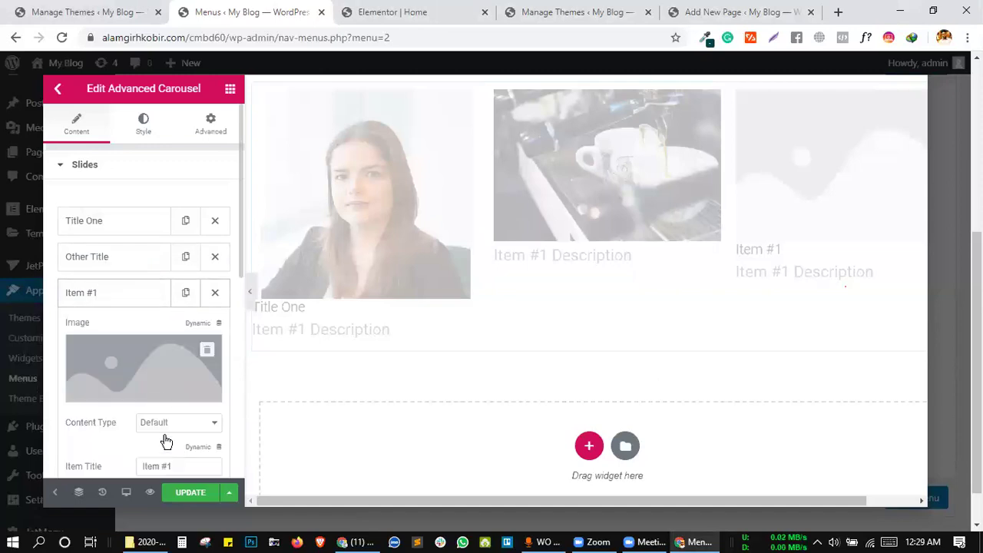
triple_click(162, 461)
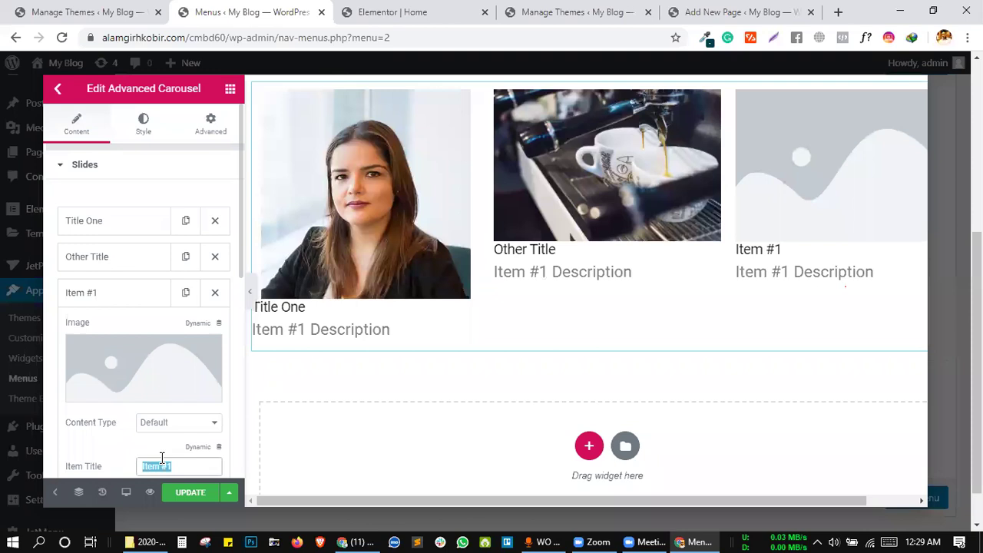
type("Title Extra")
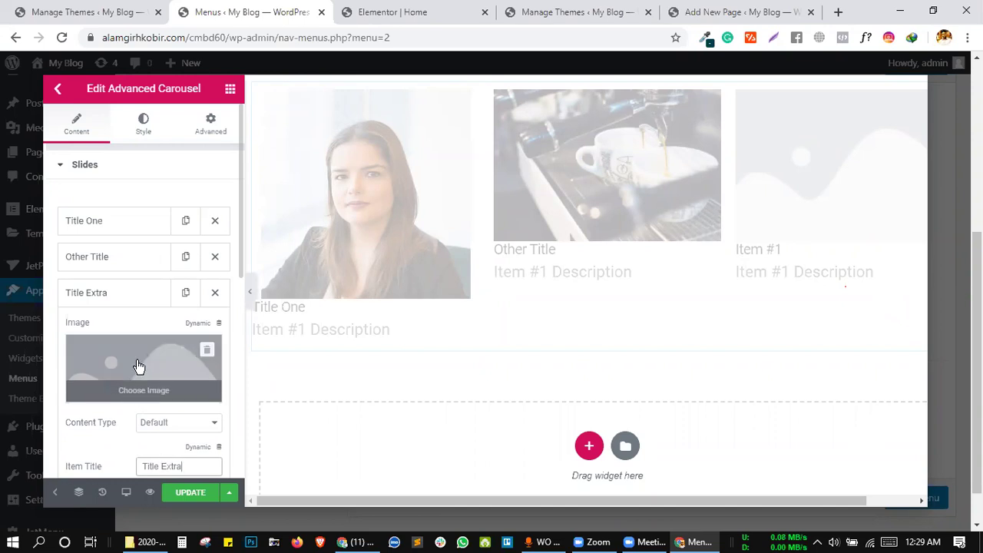
left_click(173, 364)
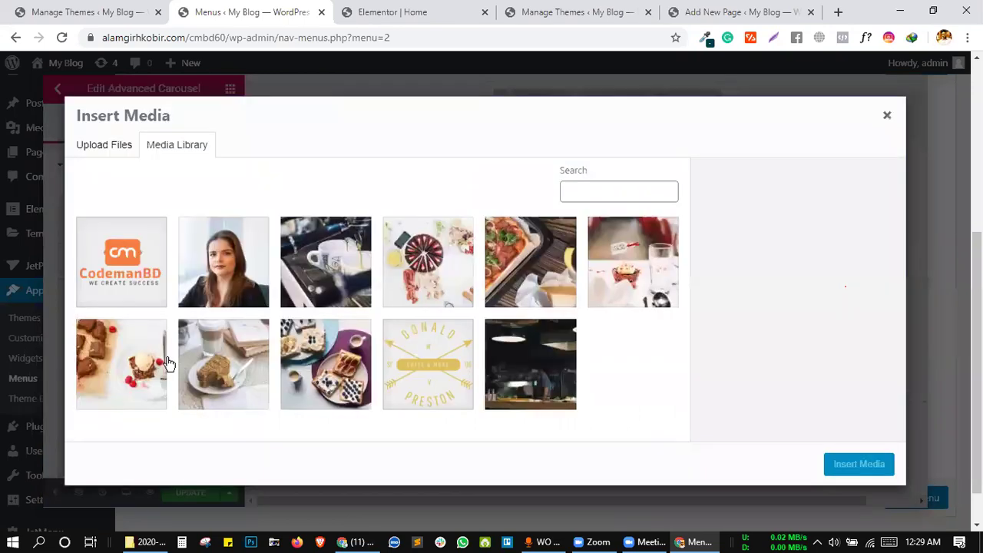
left_click(464, 268)
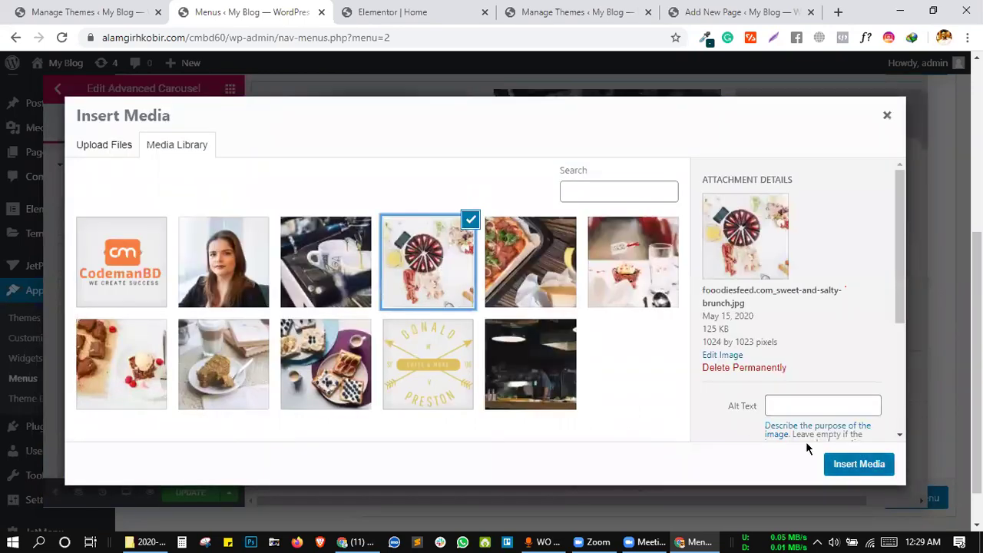
left_click(859, 464)
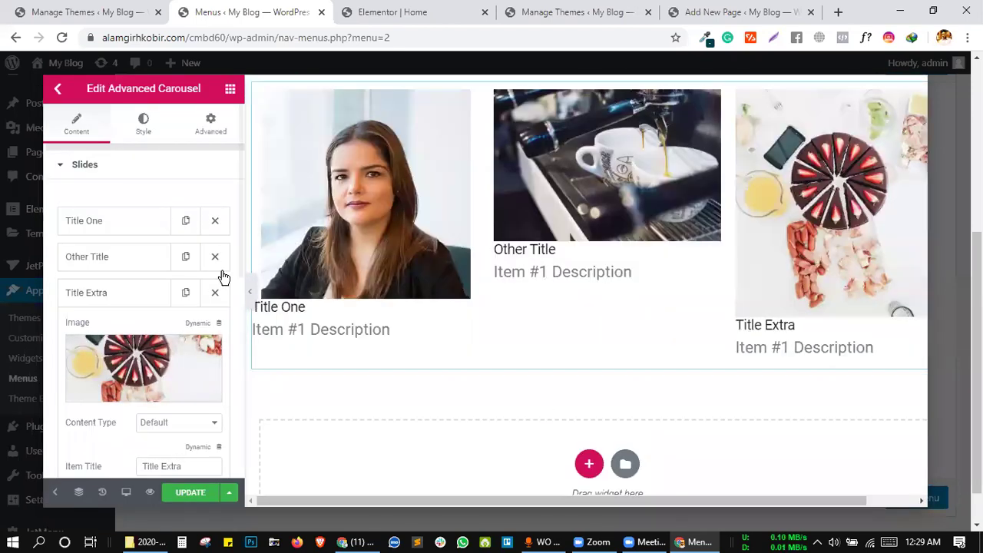
- Try the Template content type on the third slide and return it to Default
scroll(153, 346, "down", 2)
left_click(164, 326)
left_click(162, 327)
left_click(162, 327)
left_click(157, 351)
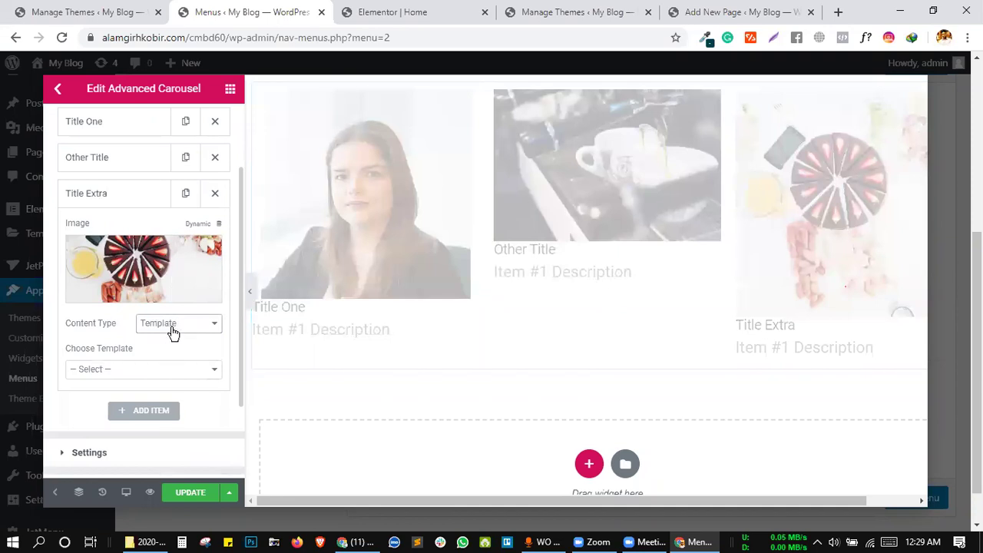
left_click(174, 331)
left_click(155, 340)
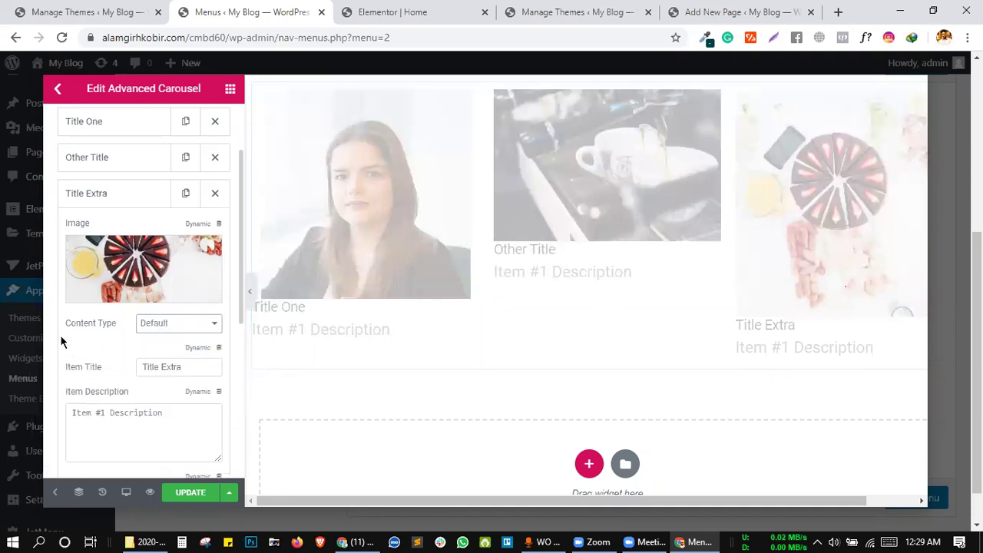
- Examine the third slide's description, link and button options and the carousel's style settings for columns, simple items and item content
scroll(105, 382, "down", 3)
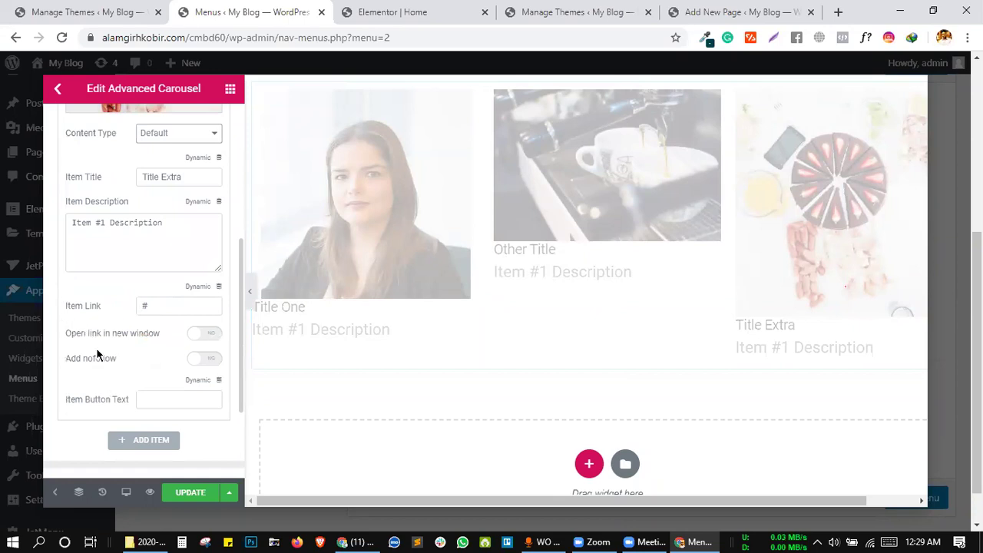
scroll(107, 381, "down", 1)
scroll(110, 392, "up", 4)
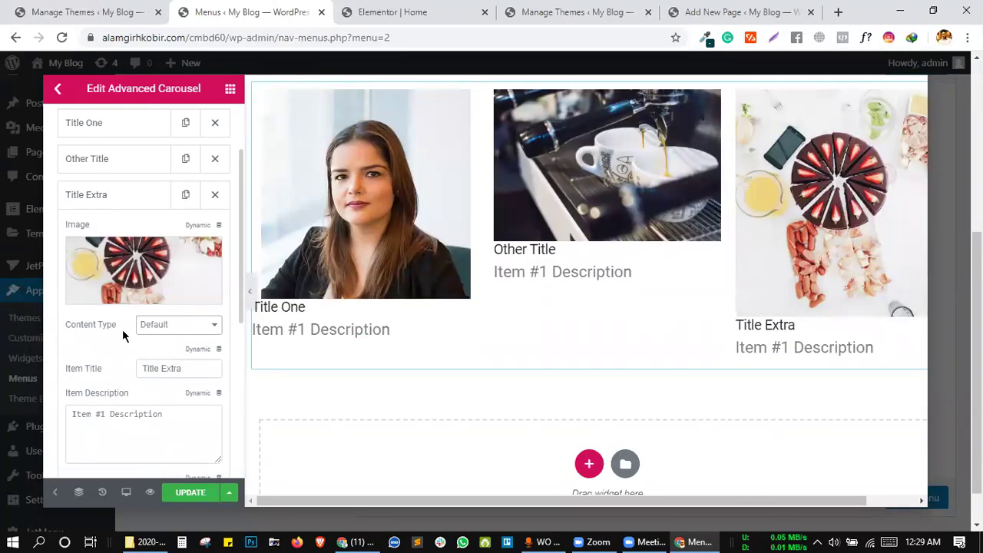
scroll(122, 329, "up", 1)
scroll(122, 329, "up", 2)
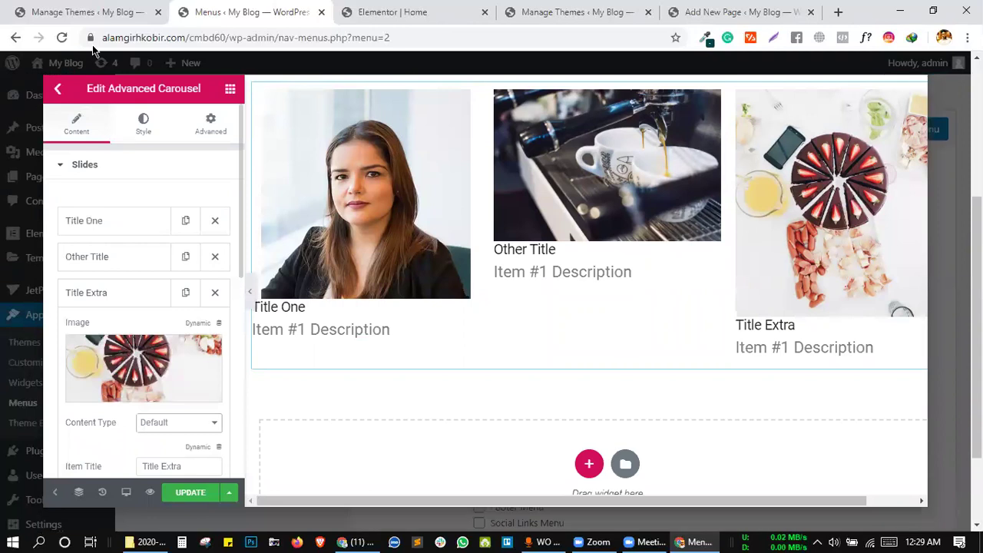
left_click(142, 120)
scroll(134, 369, "down", 1)
scroll(134, 377, "down", 1)
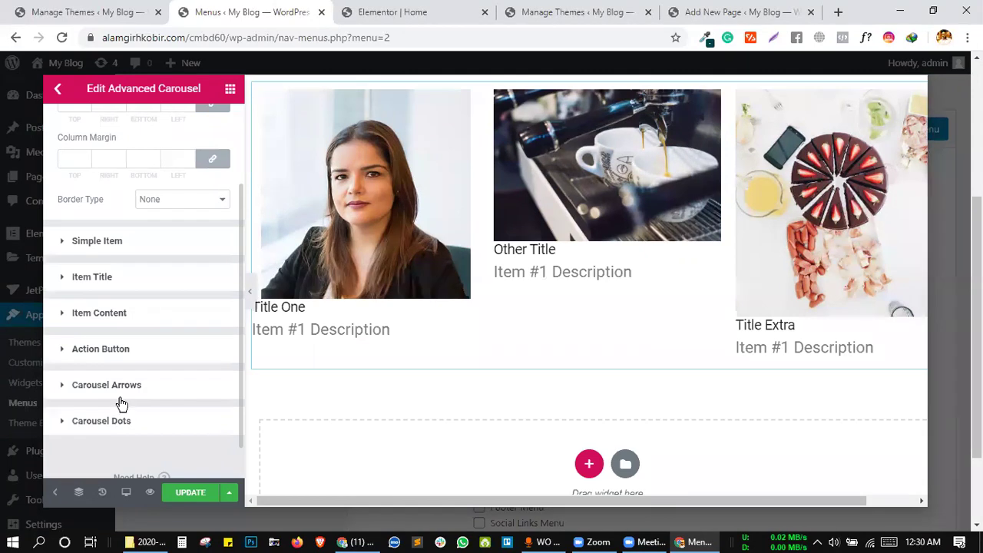
scroll(104, 301, "up", 2)
scroll(104, 307, "down", 1)
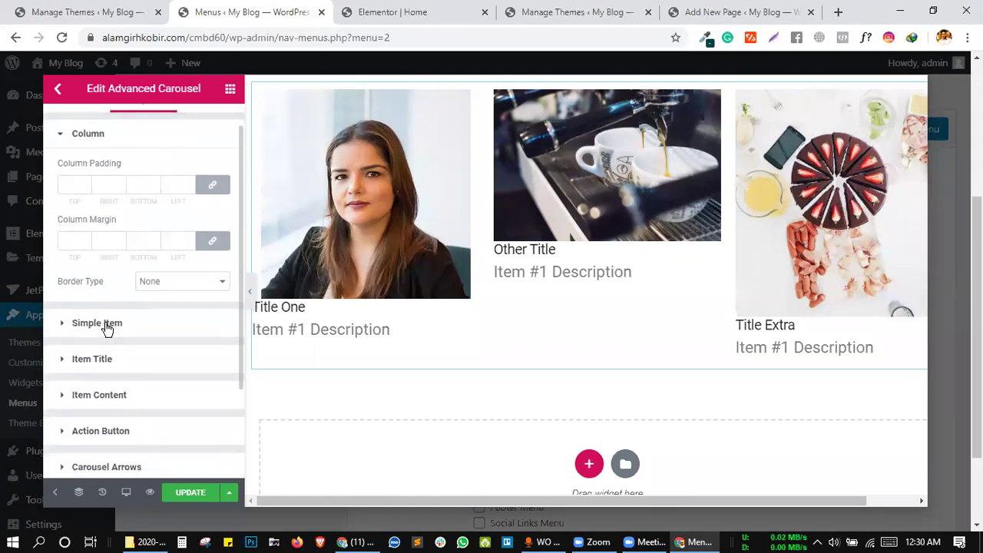
left_click(97, 324)
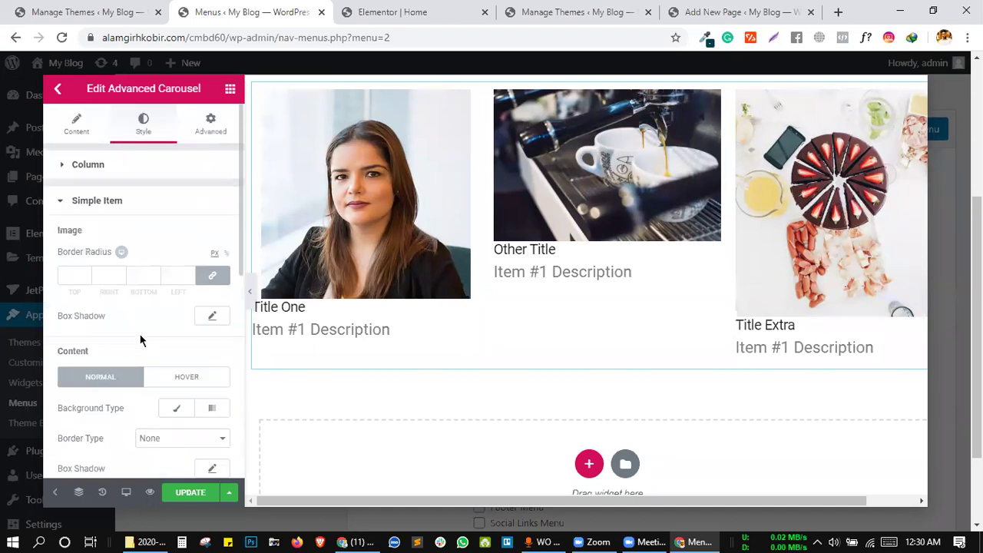
scroll(141, 340, "down", 5)
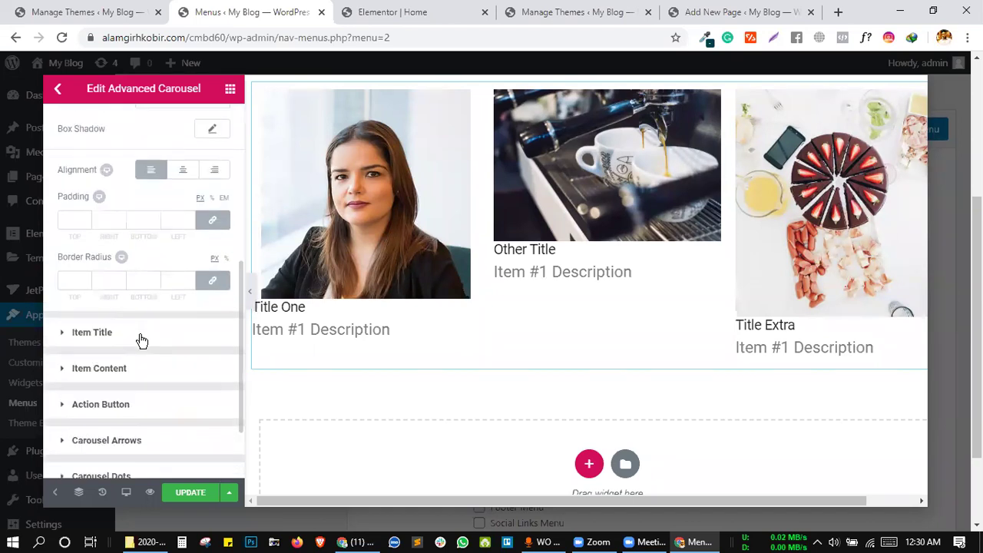
scroll(140, 340, "down", 2)
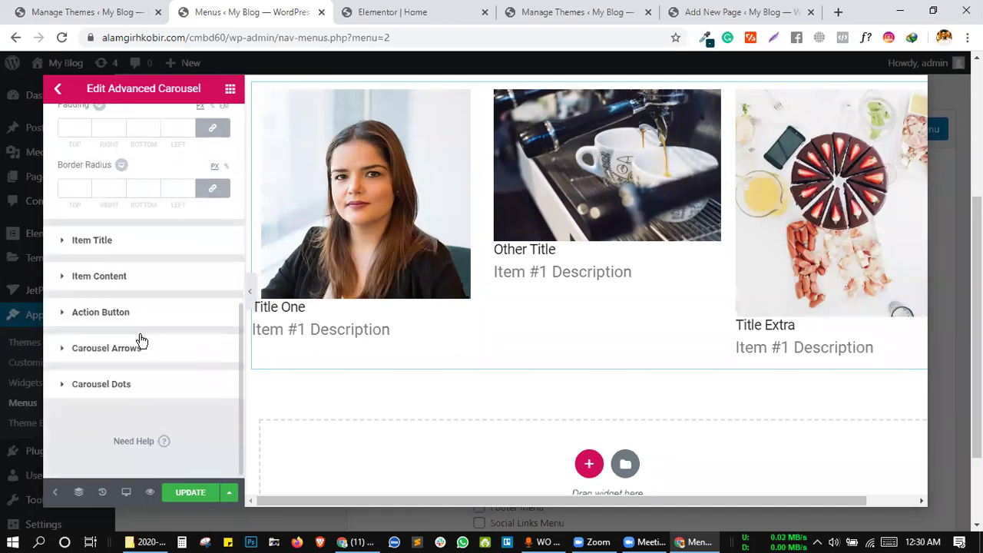
left_click(91, 278)
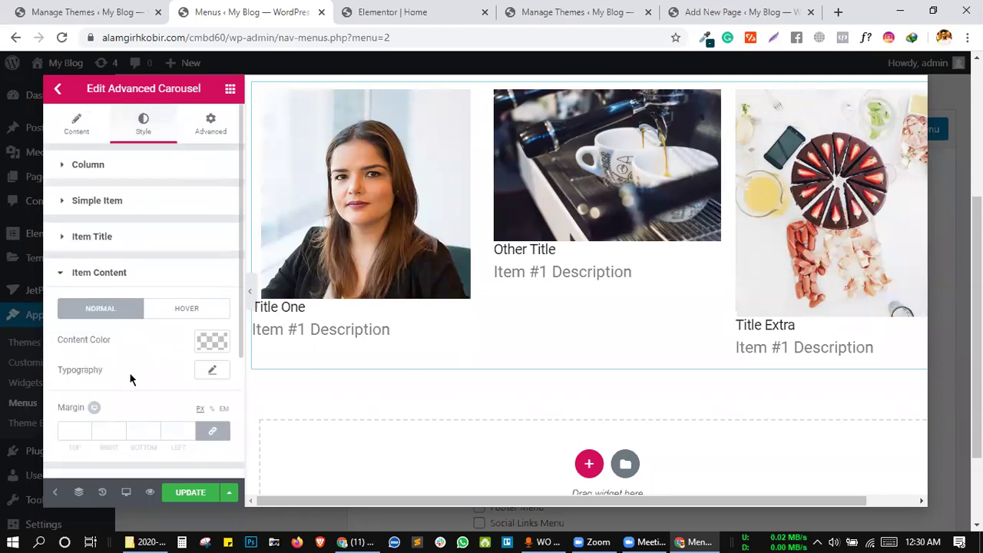
scroll(127, 377, "down", 2)
scroll(121, 376, "up", 3)
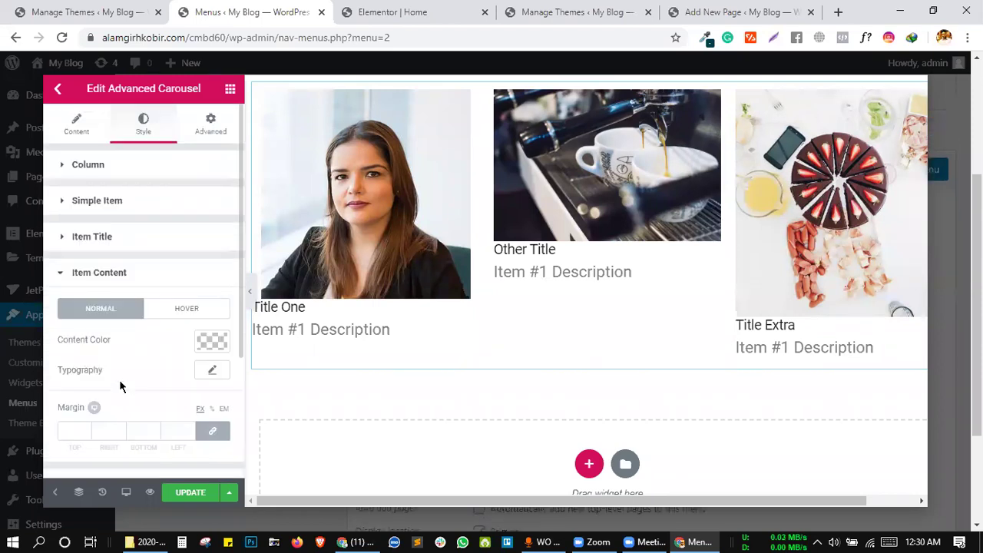
scroll(119, 386, "up", 3)
- Update the mega menu content and add a section with three equal columns below the carousel
left_click(77, 124)
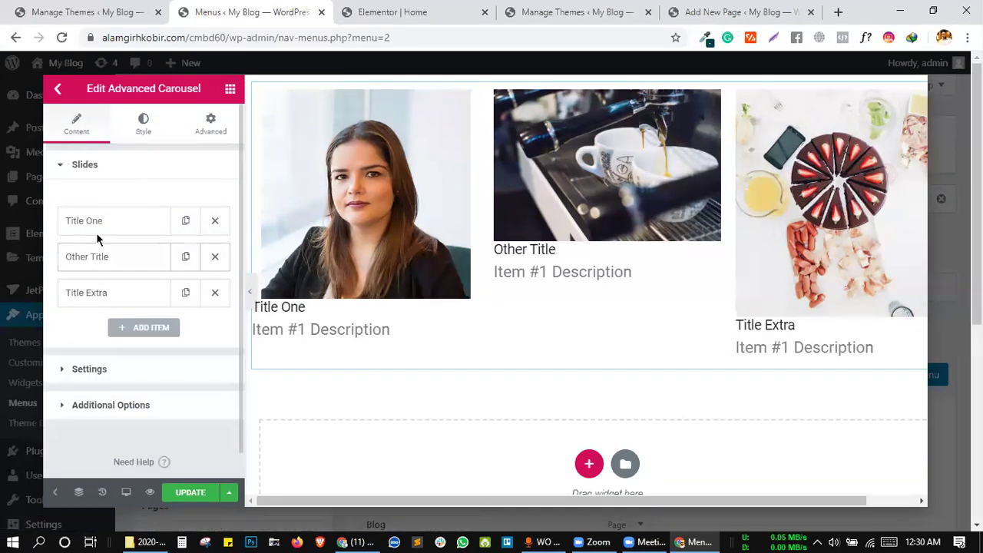
left_click(192, 495)
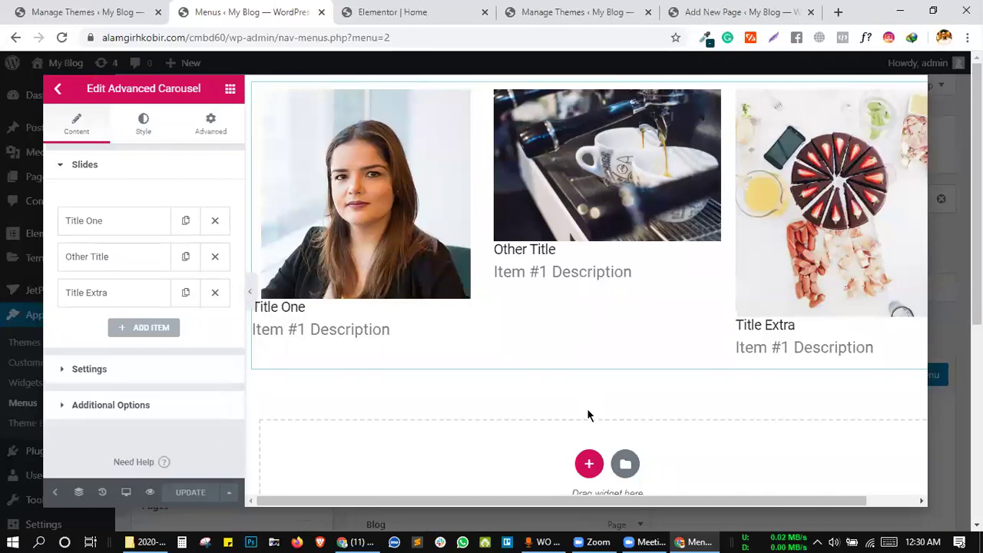
left_click(589, 463)
scroll(595, 417, "down", 2)
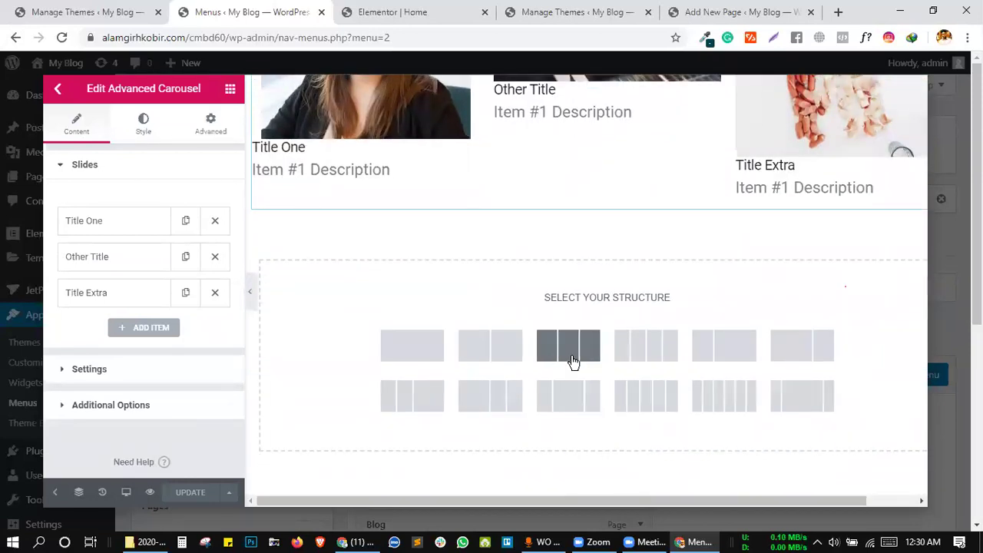
left_click(569, 345)
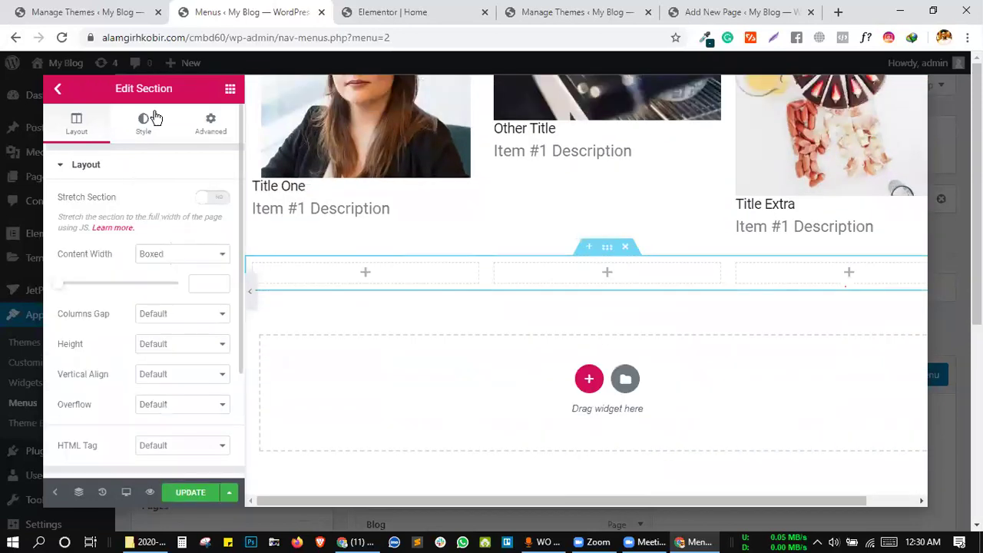
left_click(231, 91)
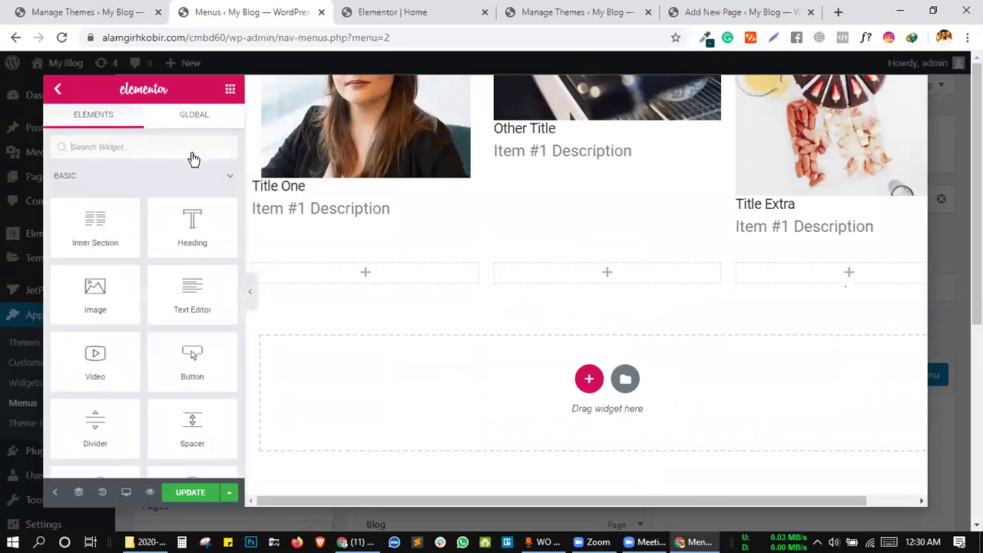
left_click_drag(116, 280, 343, 271)
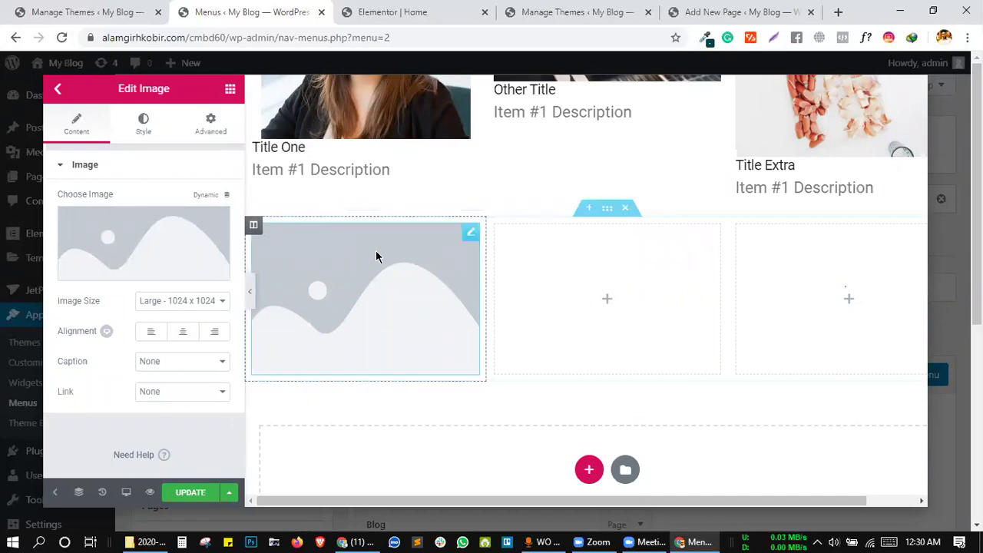
right_click(384, 273)
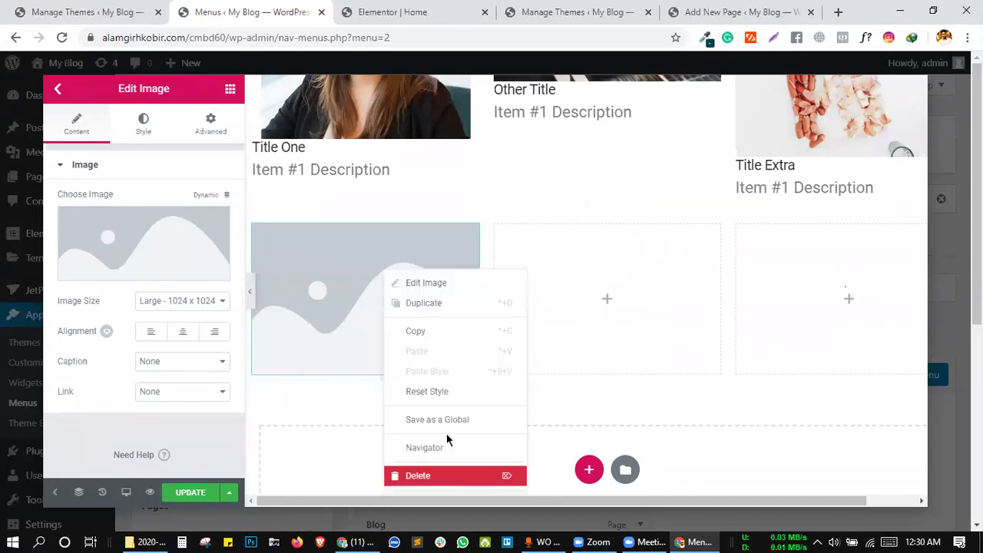
left_click(445, 475)
- Place an Image Box widget in the first column and give it the foodiesfeed.com_traditional-czech-honey-cake-caffee-latte.jpg image from the media library
left_click(133, 149)
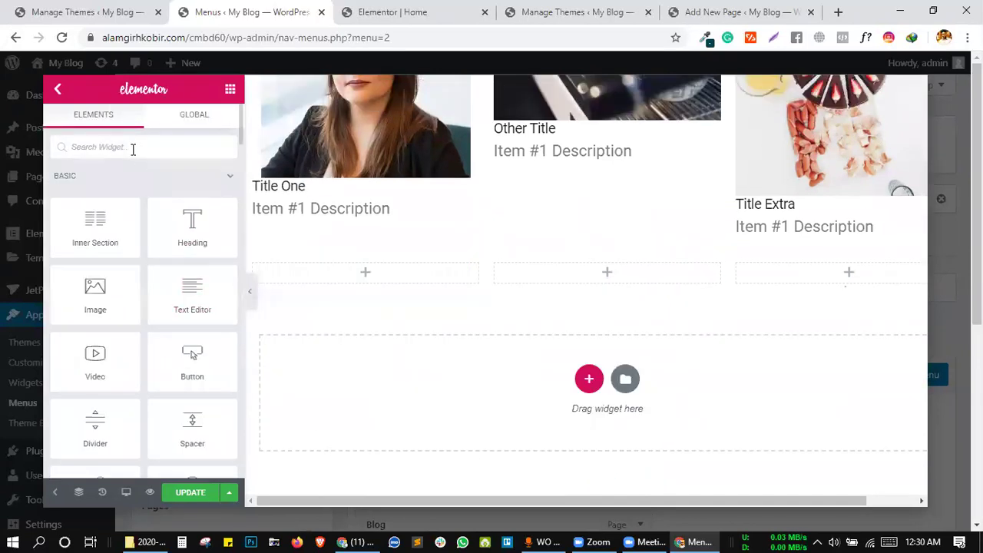
type("image")
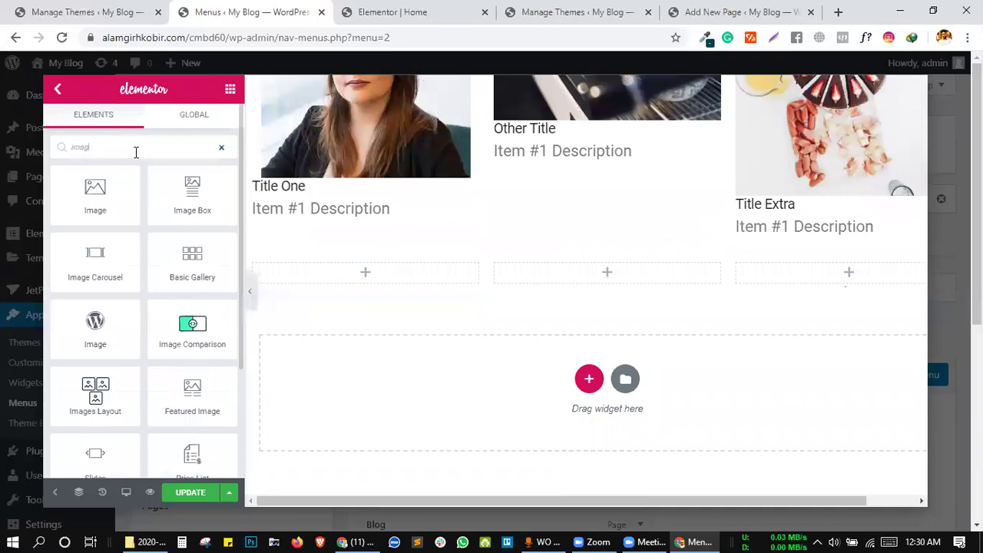
left_click_drag(202, 193, 353, 270)
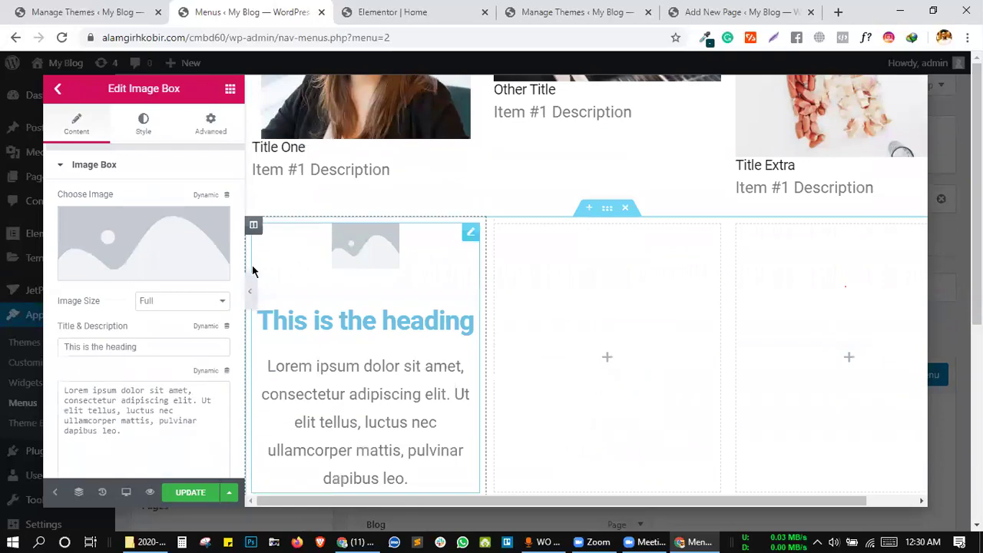
left_click(196, 269)
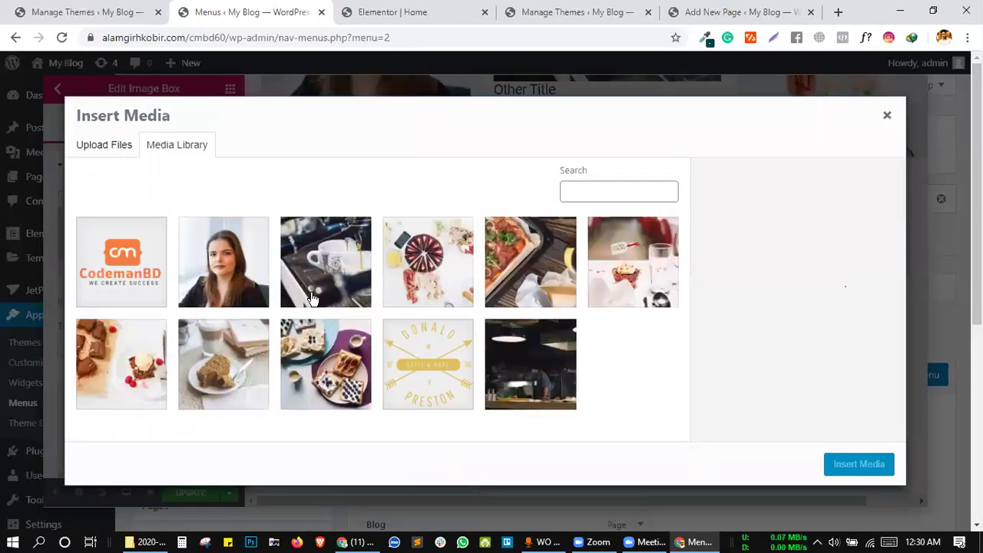
left_click(261, 370)
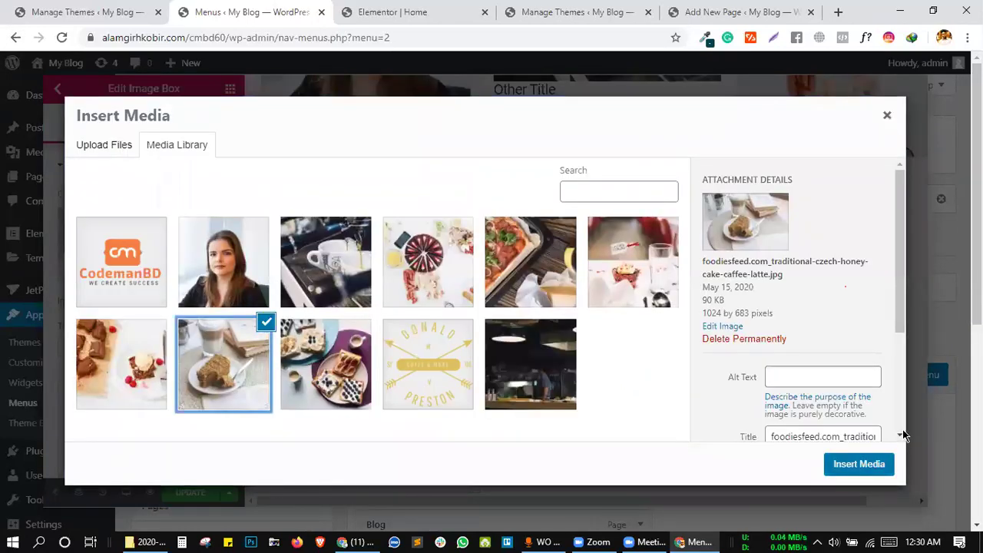
left_click(859, 465)
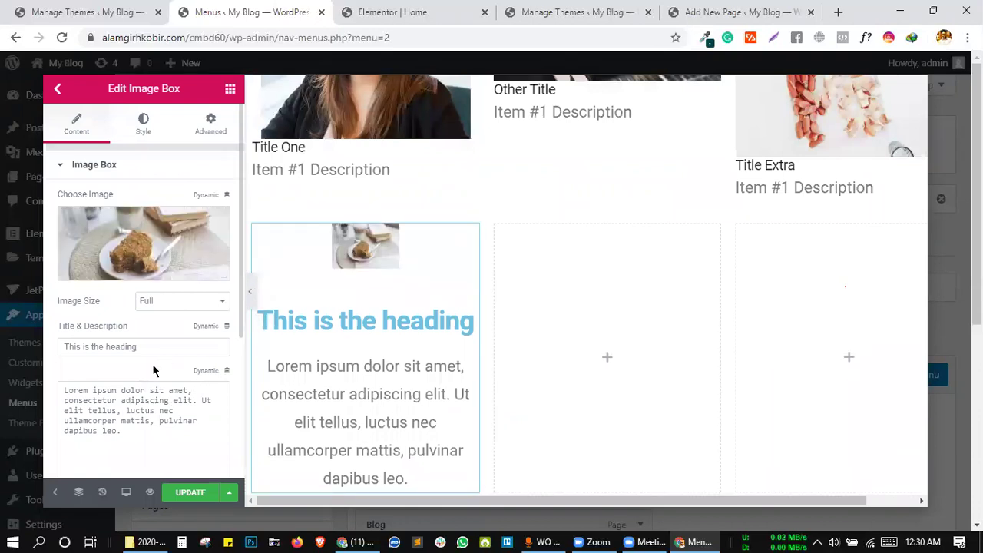
- Examine the image box's content options, advanced settings and image style settings
scroll(153, 361, "down", 3)
scroll(154, 355, "up", 3)
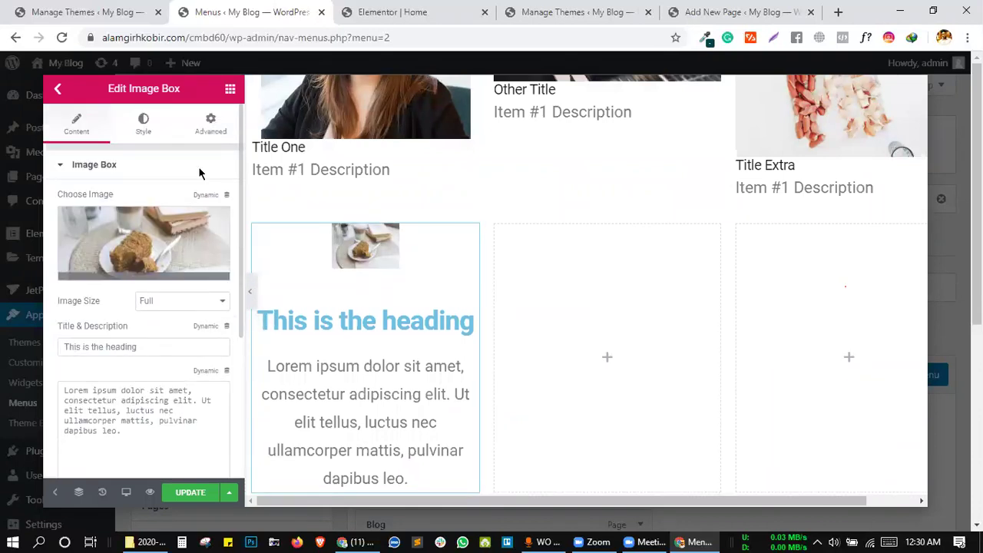
left_click(210, 122)
scroll(124, 380, "down", 1)
scroll(124, 378, "up", 1)
scroll(125, 379, "down", 4)
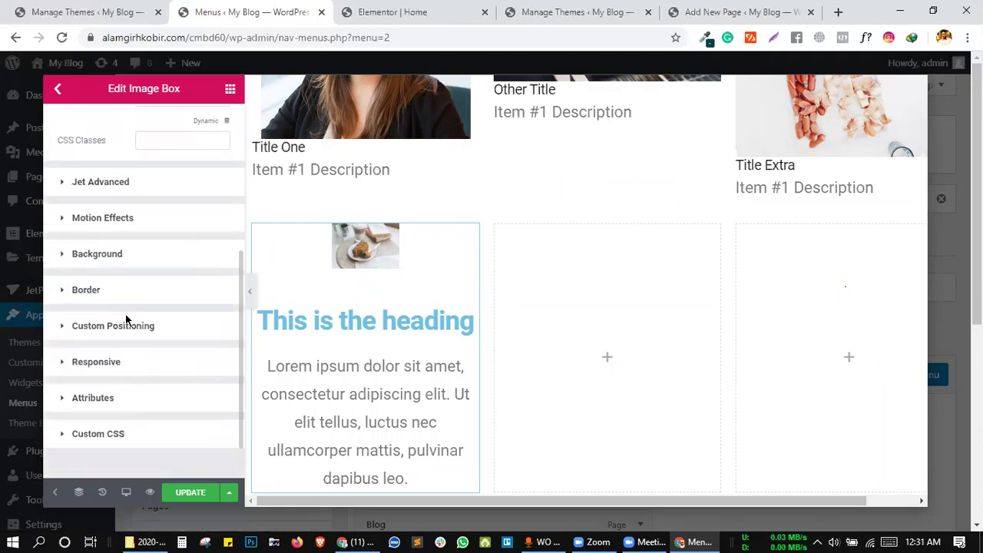
scroll(125, 313, "up", 5)
scroll(143, 426, "down", 5)
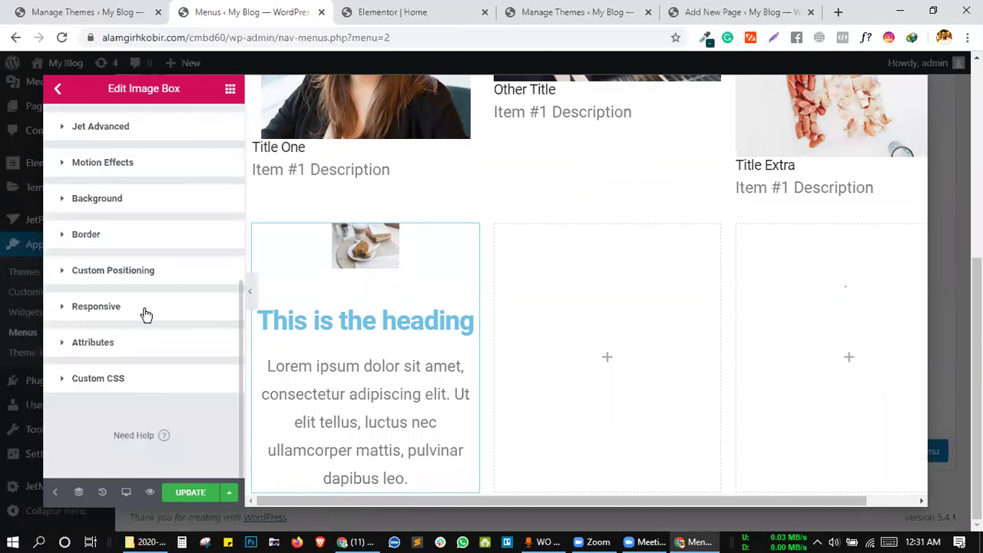
scroll(121, 338, "up", 5)
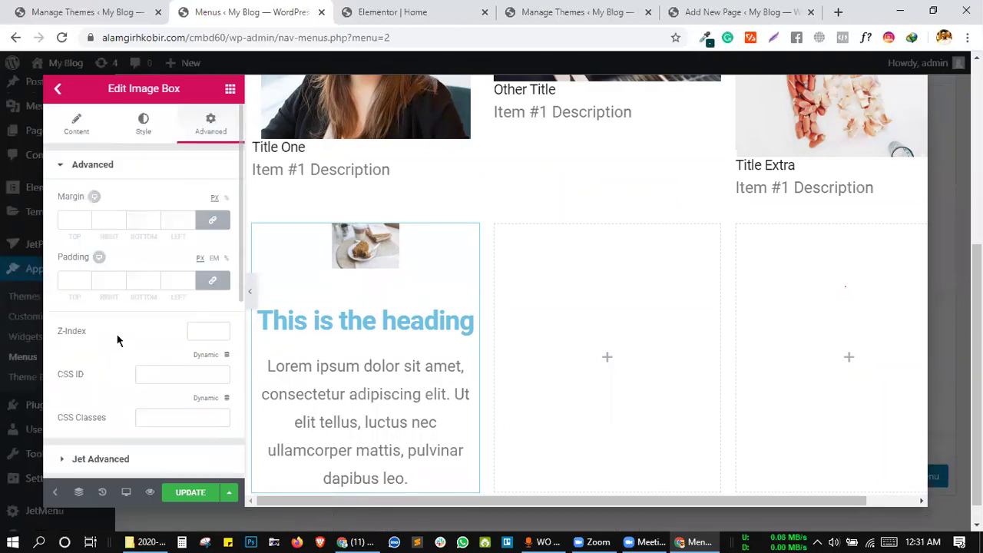
left_click(143, 126)
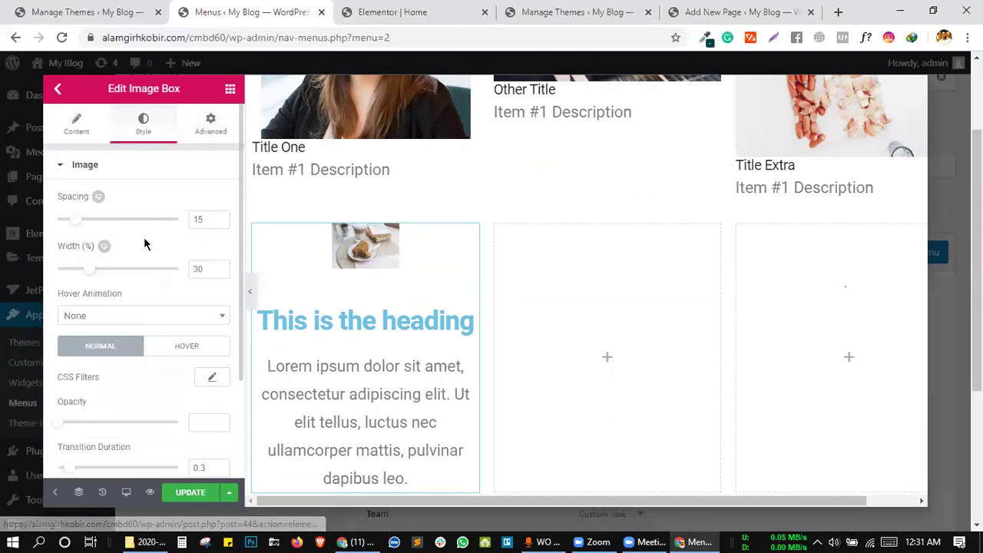
scroll(143, 237, "down", 3)
scroll(119, 356, "up", 3)
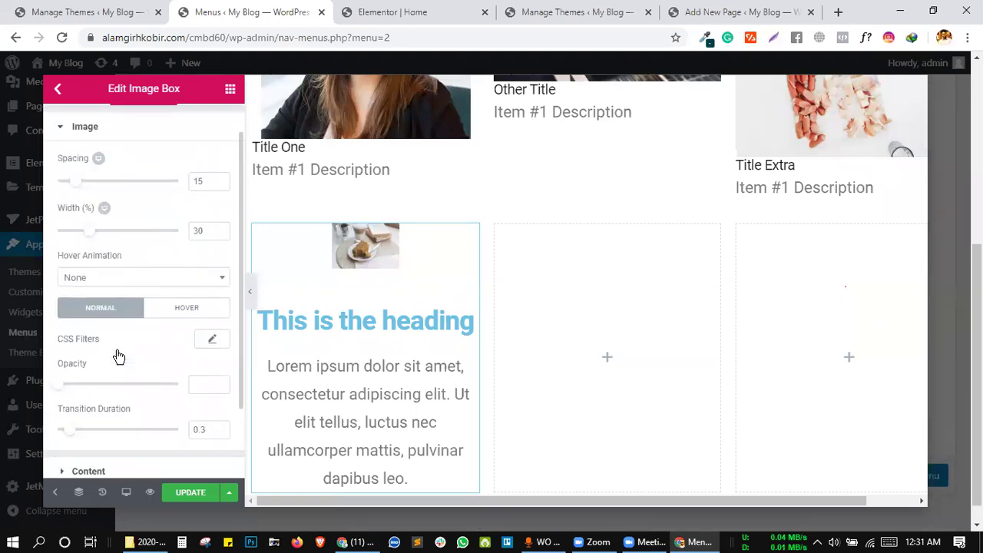
- Give the image box a gradient background with black (#000000) as its first color
left_click(204, 127)
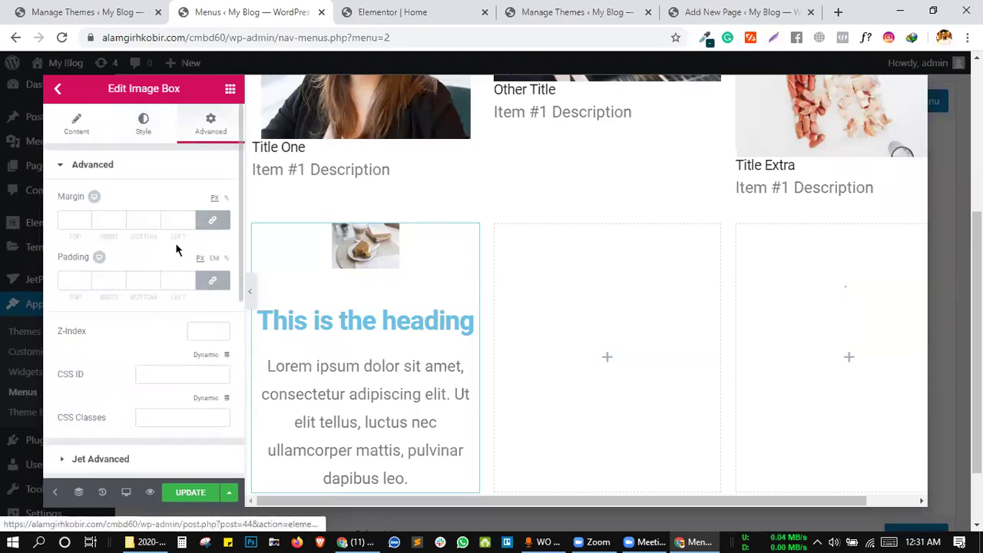
scroll(146, 257, "down", 5)
left_click(92, 199)
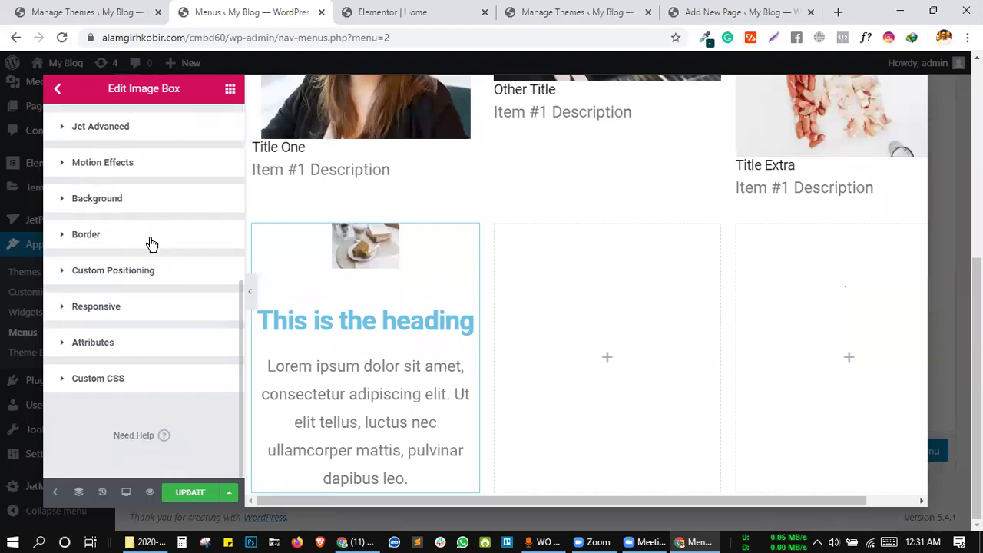
scroll(185, 293, "down", 2)
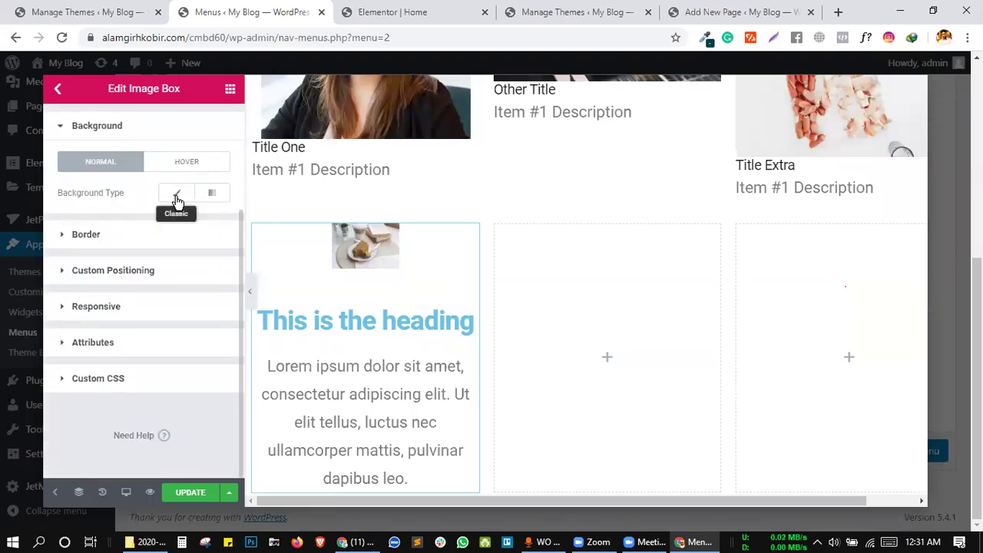
left_click(212, 193)
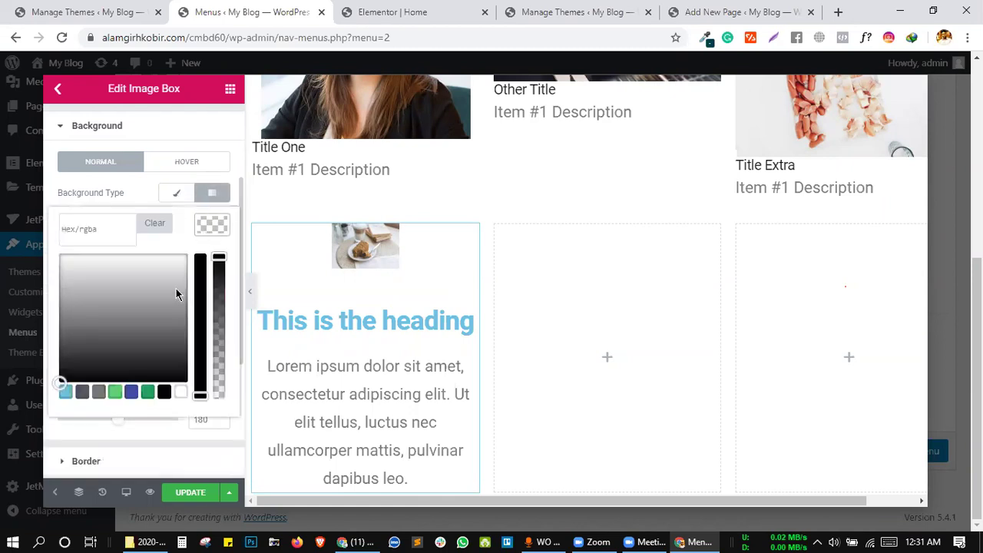
left_click(164, 392)
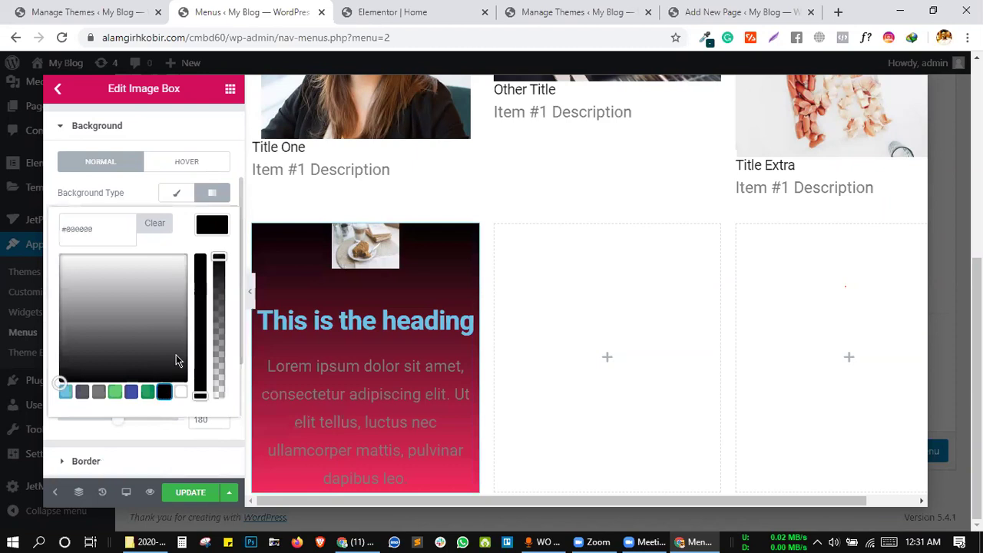
left_click(210, 229)
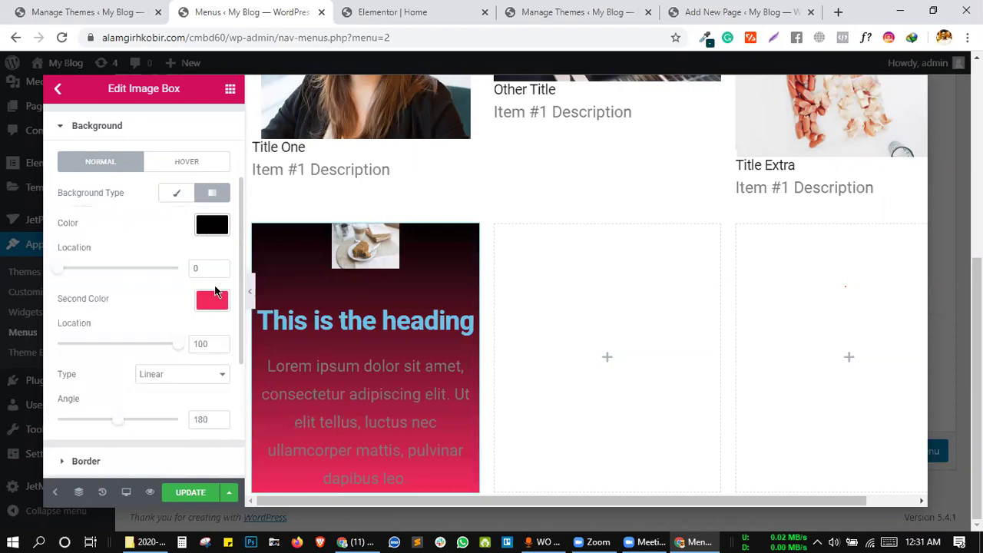
- Set the second color of the image box's background gradient to the bright green #29f4b4
left_click(215, 297)
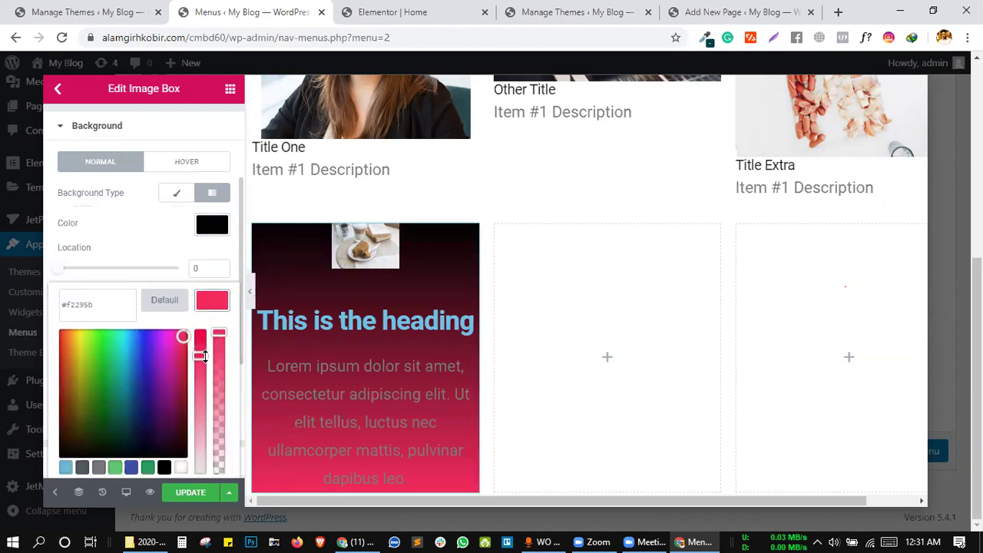
left_click(75, 338)
left_click_drag(74, 338, 76, 377)
scroll(363, 355, "down", 2)
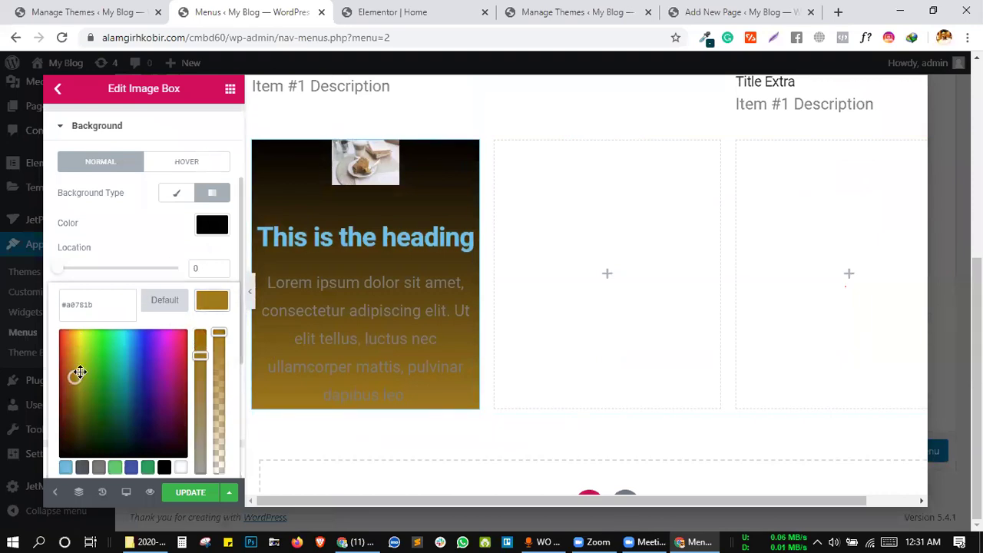
left_click_drag(61, 349, 117, 335)
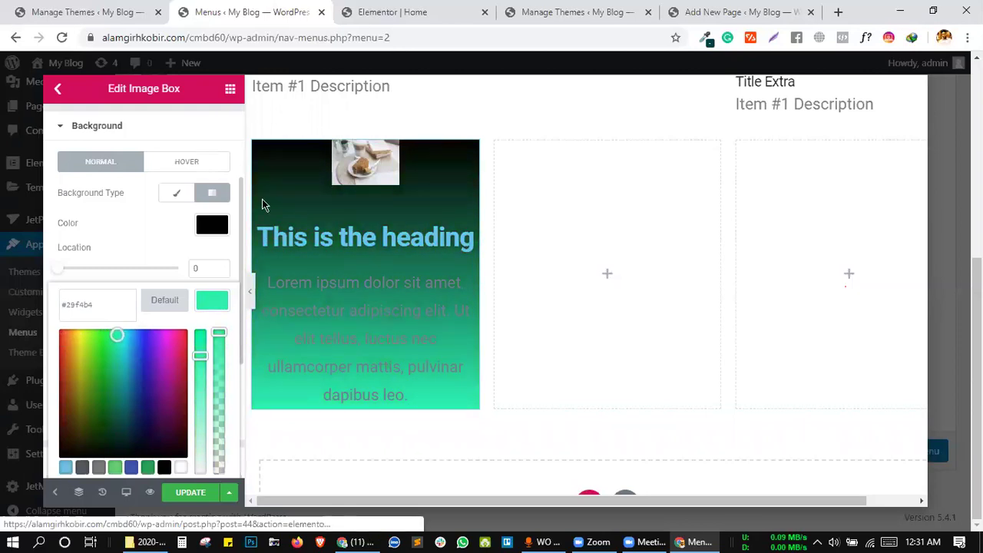
- Change the first color of the image box's background gradient to the blue #4054b2
left_click(213, 224)
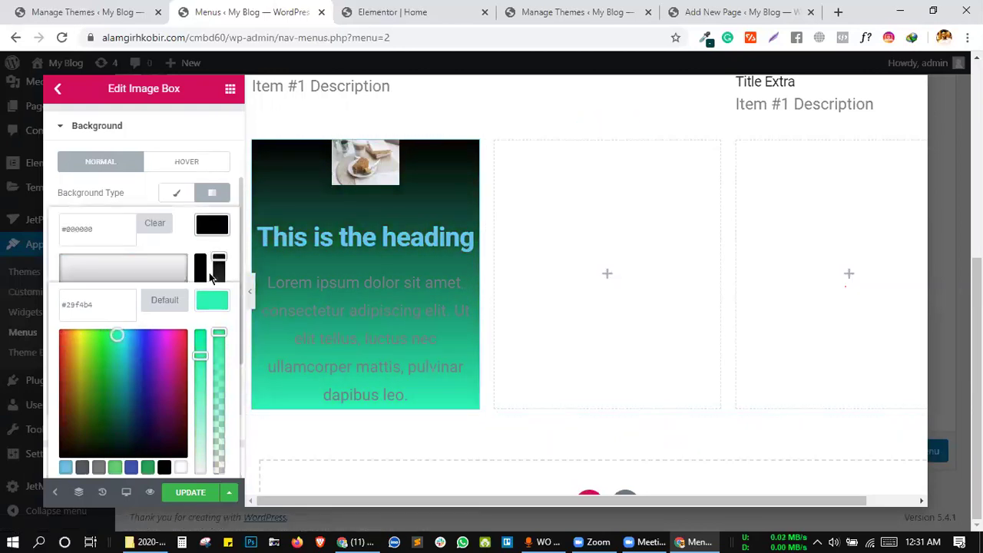
left_click(209, 300)
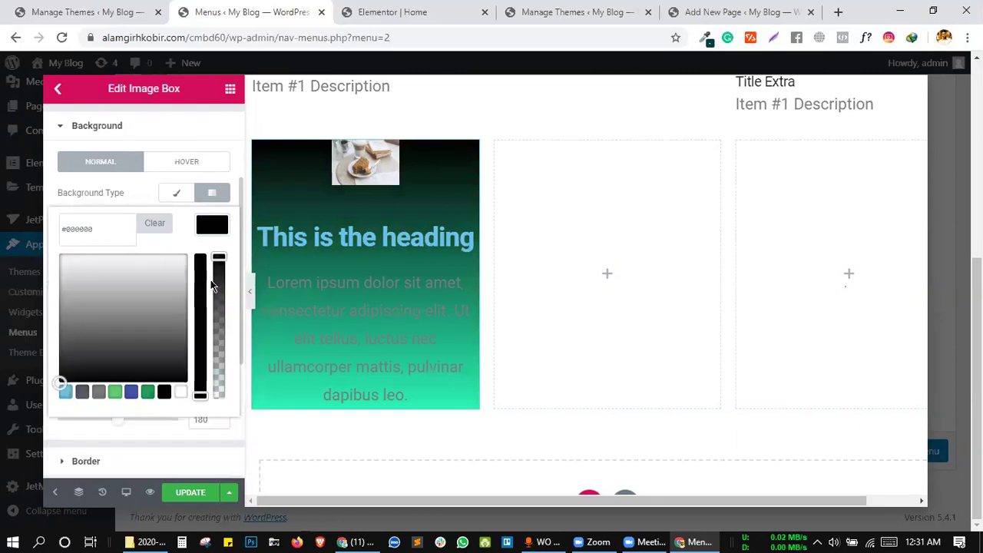
left_click(132, 392)
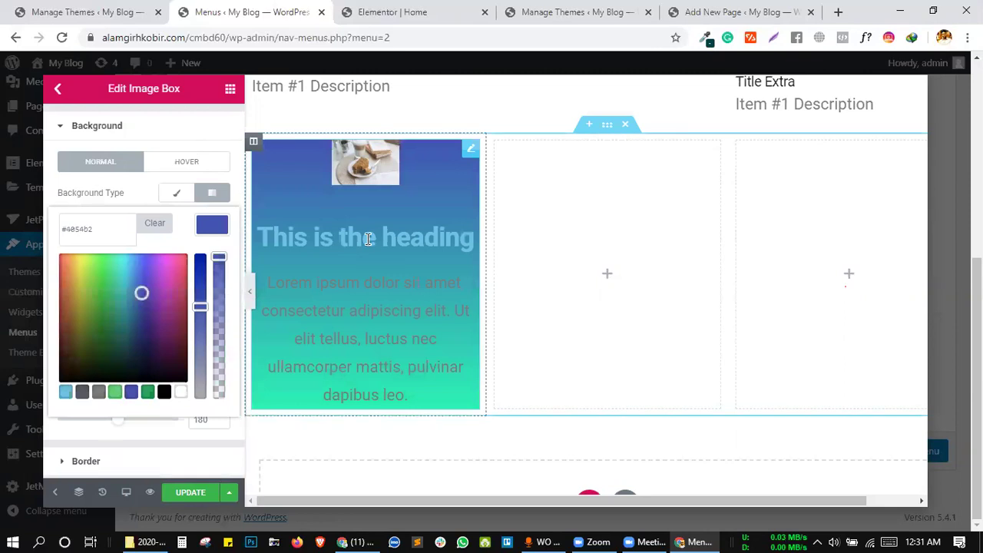
- Set the image box's title color to white (#ffffff) in its content style settings
scroll(149, 197, "up", 3)
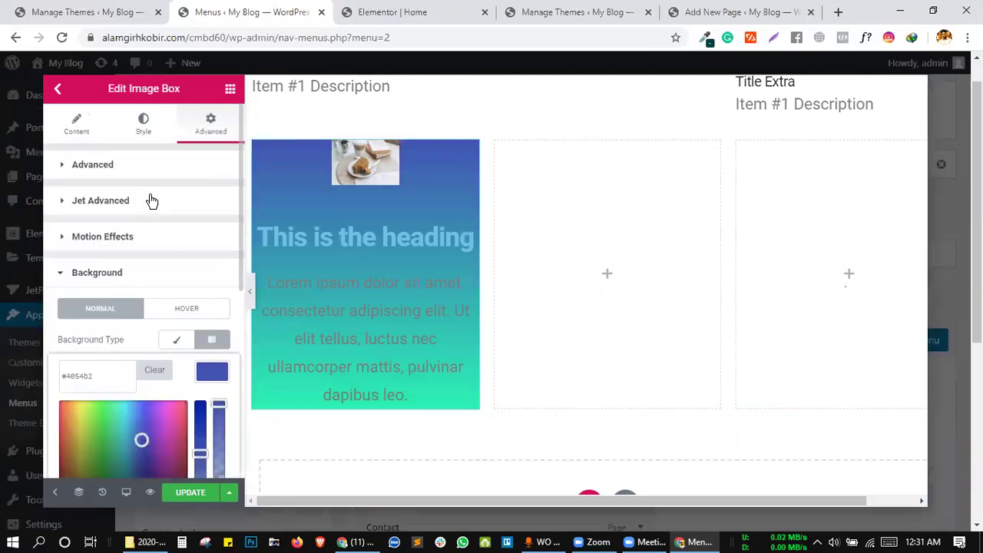
left_click(140, 143)
scroll(132, 363, "down", 3)
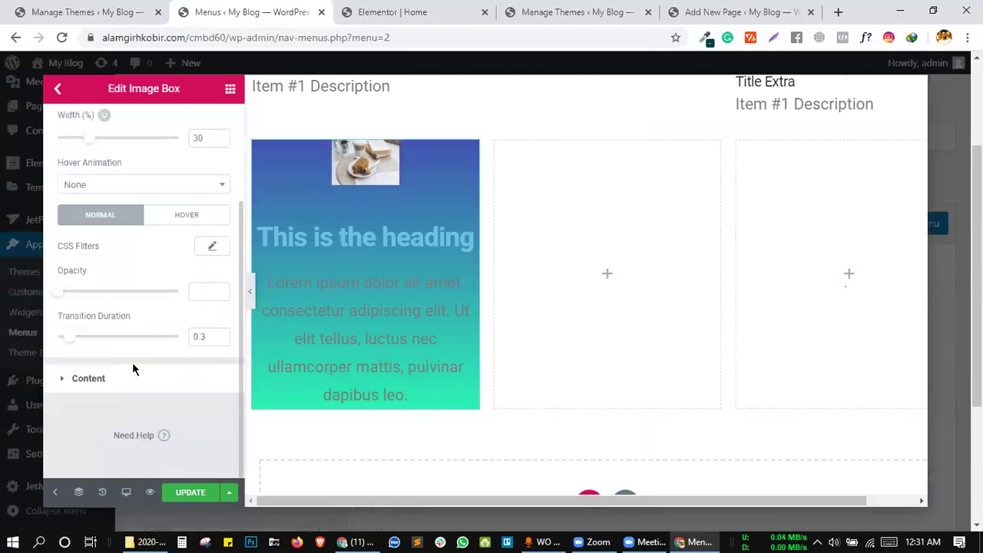
left_click(90, 381)
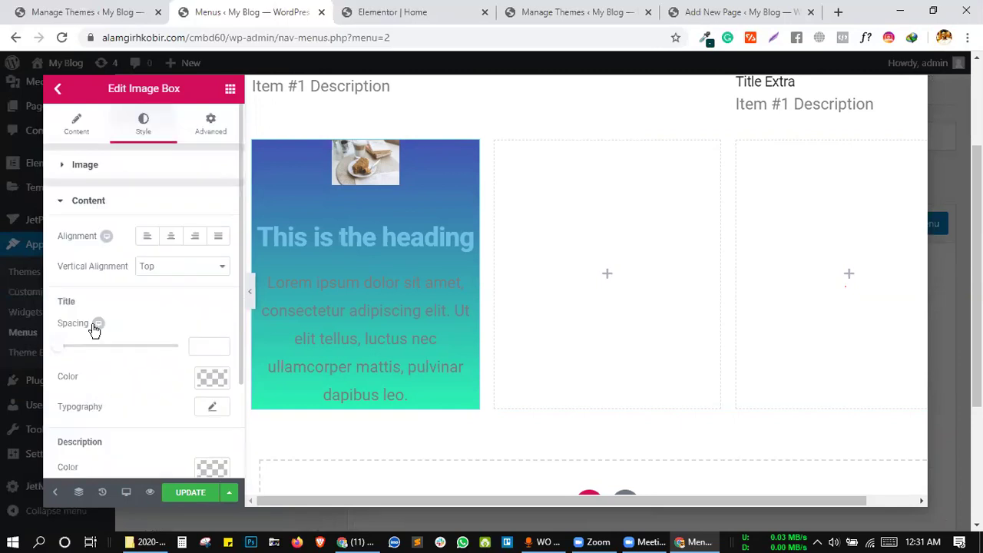
left_click(214, 377)
scroll(172, 400, "down", 2)
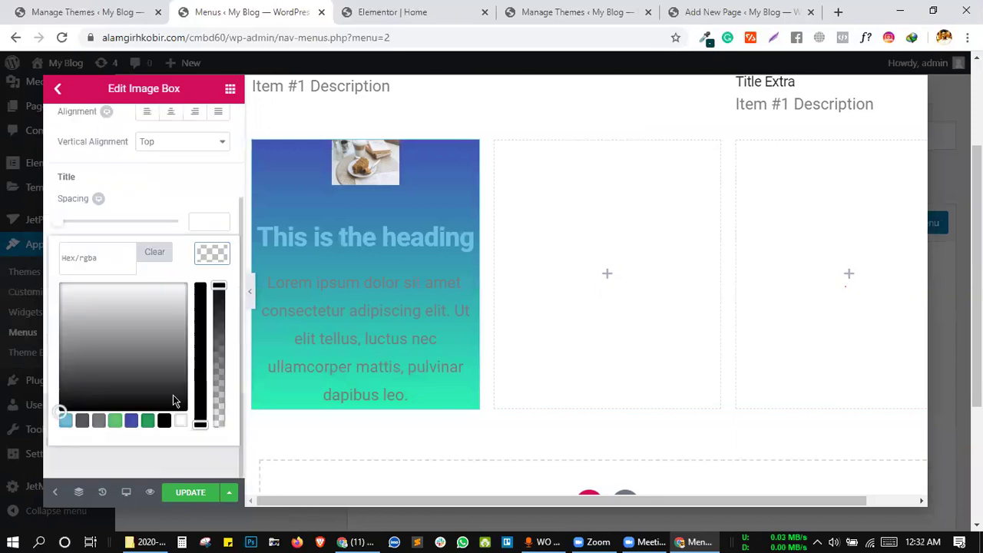
left_click(180, 422)
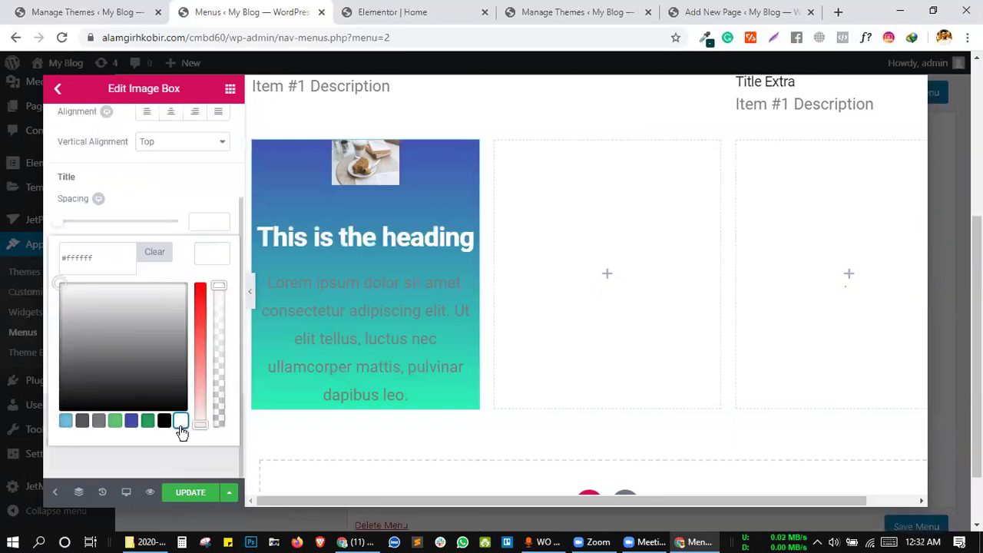
left_click(210, 248)
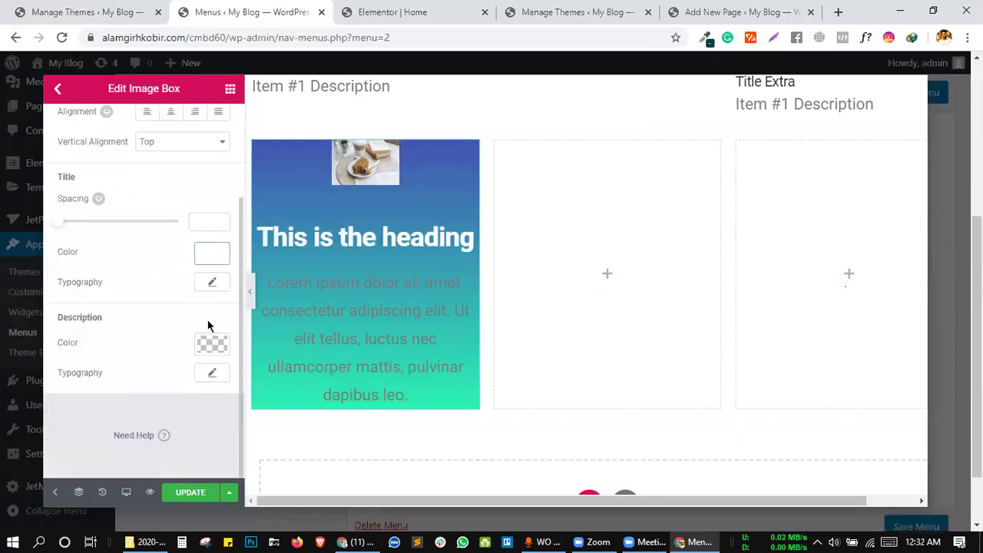
- Set the image box's description color to white (#ffffff)
left_click(211, 346)
scroll(176, 396, "down", 2)
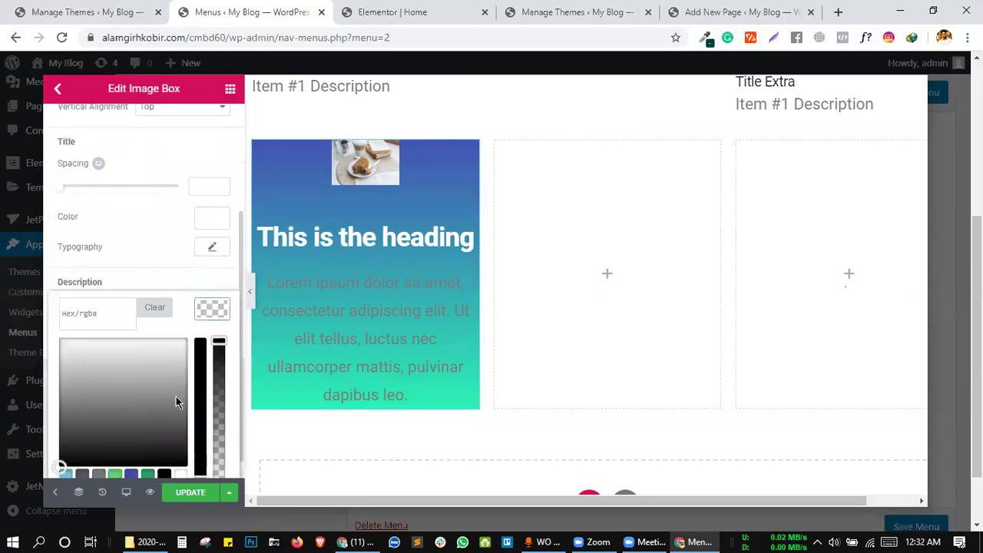
left_click(179, 454)
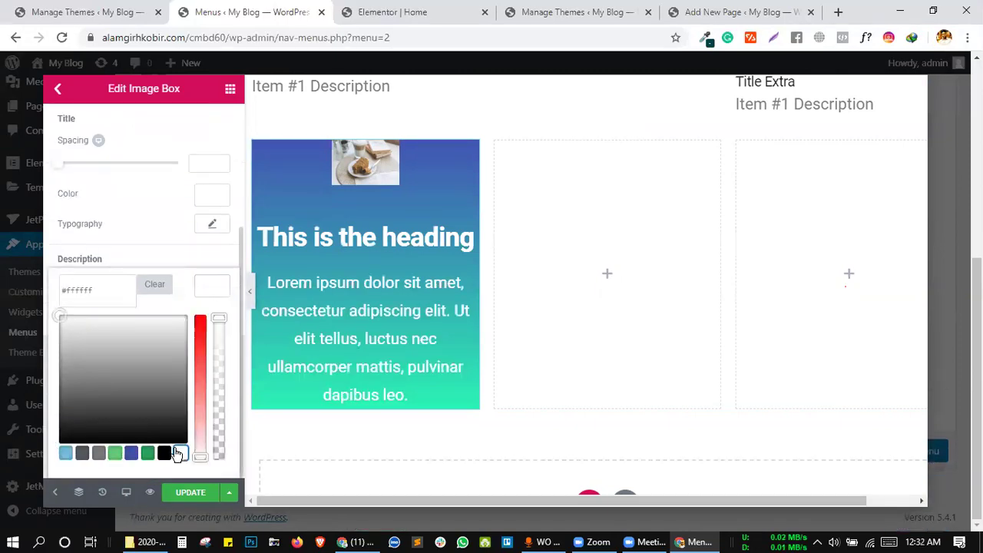
- Change the image box's description color to a light grey, about #e5e5e5
left_click_drag(60, 318, 60, 335)
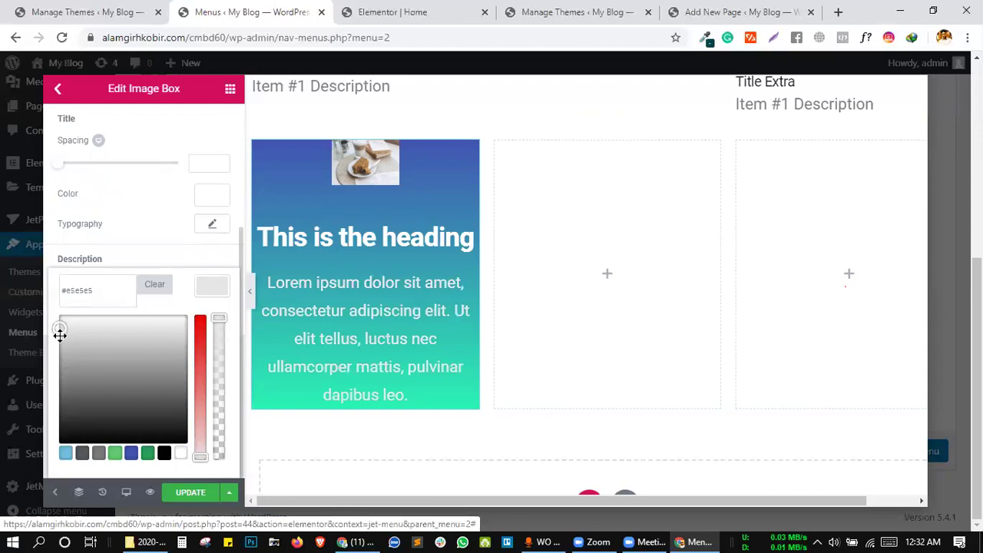
left_click(227, 293)
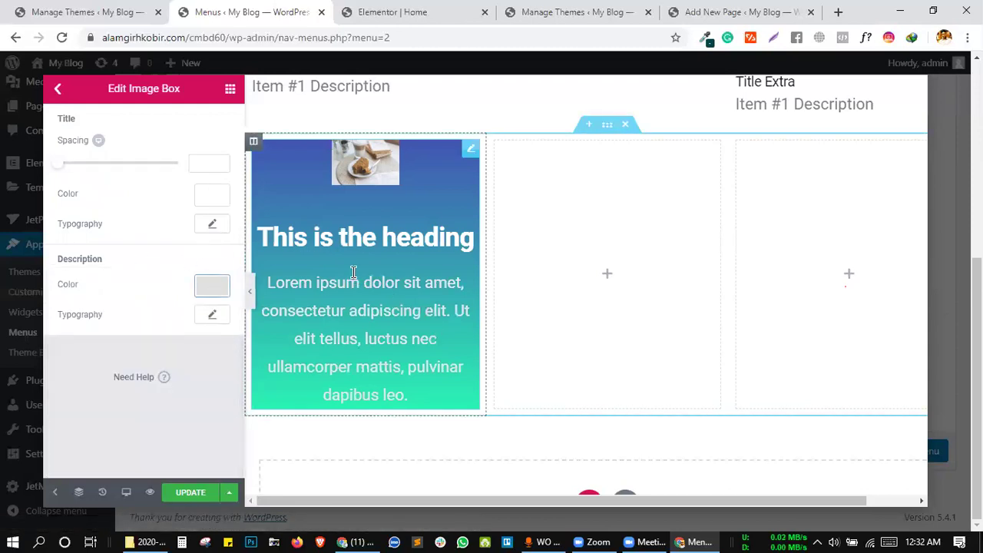
scroll(354, 269, "down", 2)
scroll(387, 243, "up", 2)
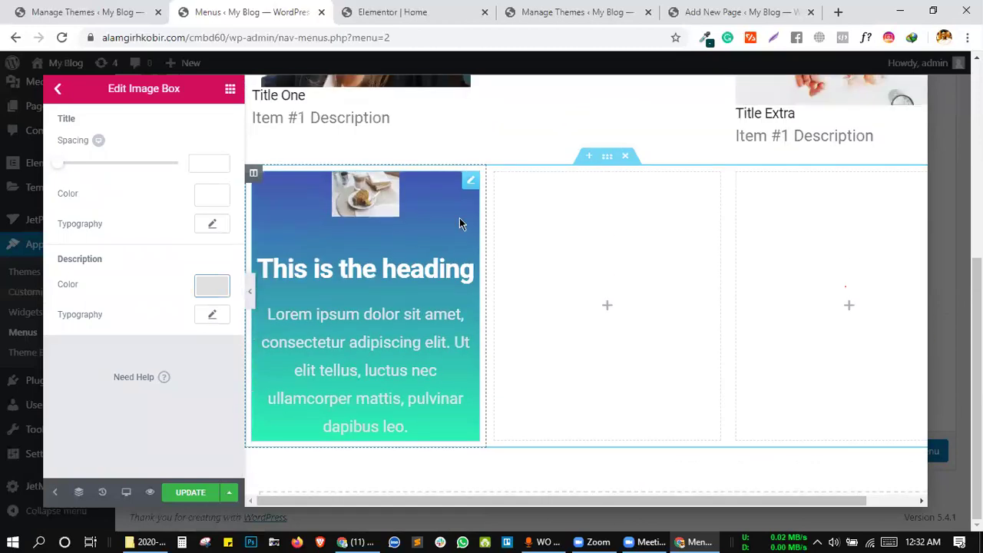
- Set the image width of the image box to 100% and save the mega submenu with Update
scroll(81, 176, "up", 5)
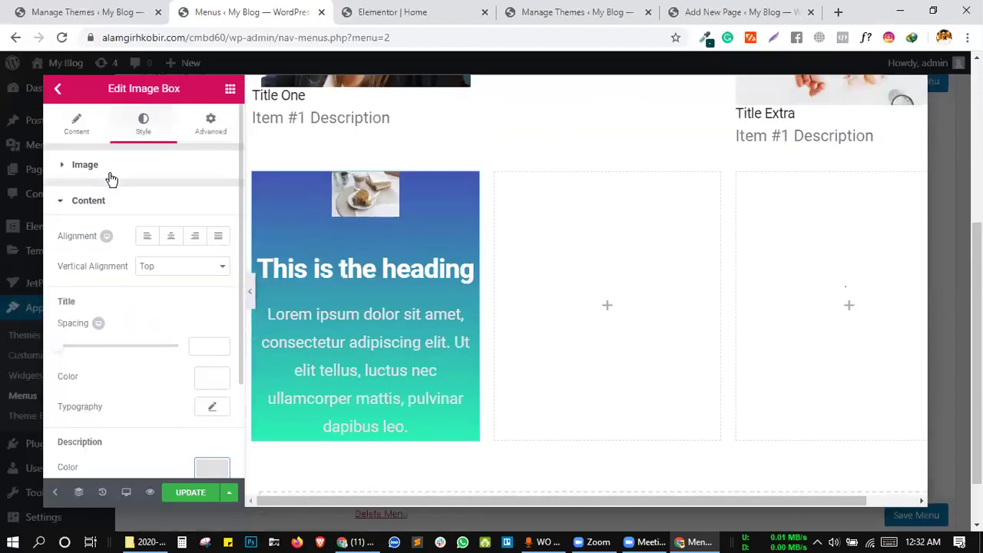
left_click(75, 127)
scroll(135, 368, "down", 2)
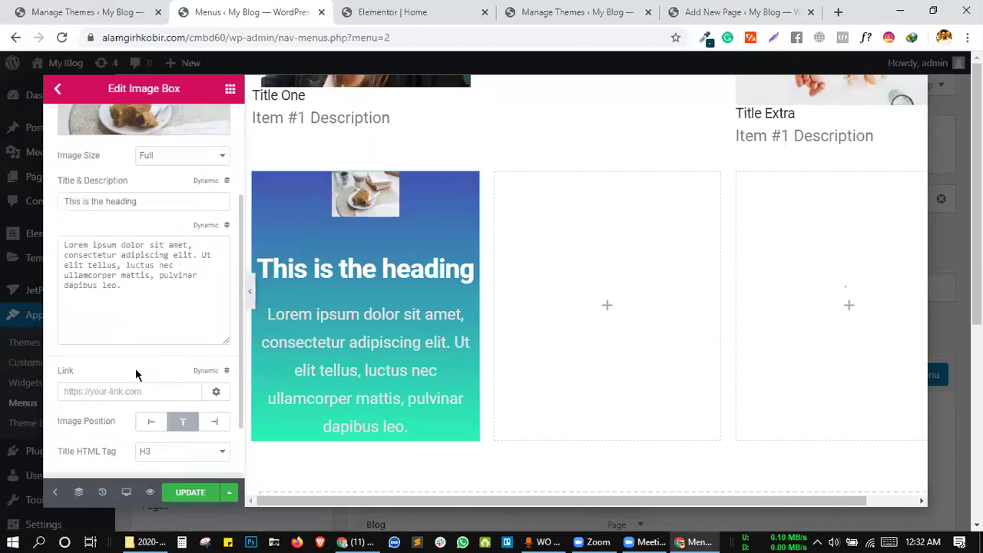
scroll(135, 373, "down", 2)
scroll(136, 373, "up", 5)
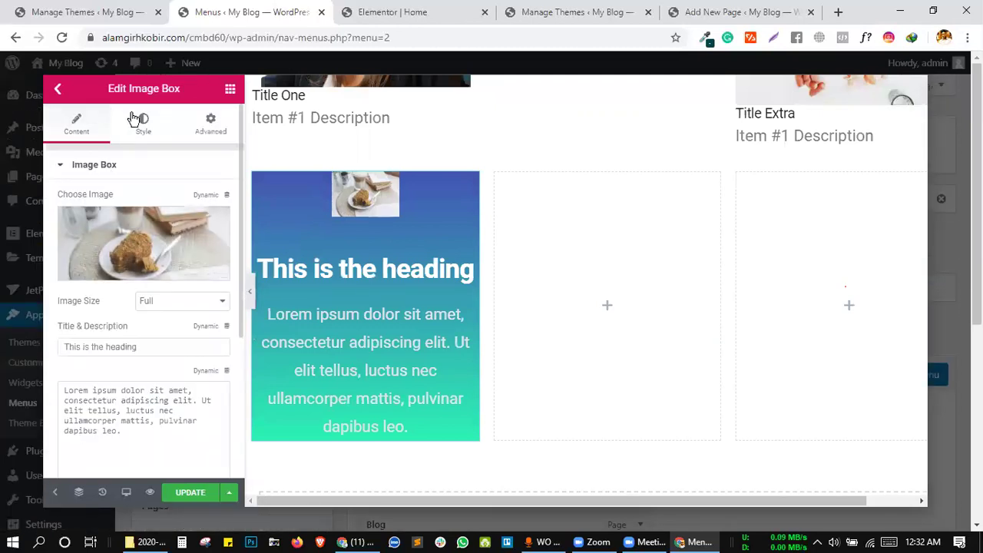
left_click(138, 120)
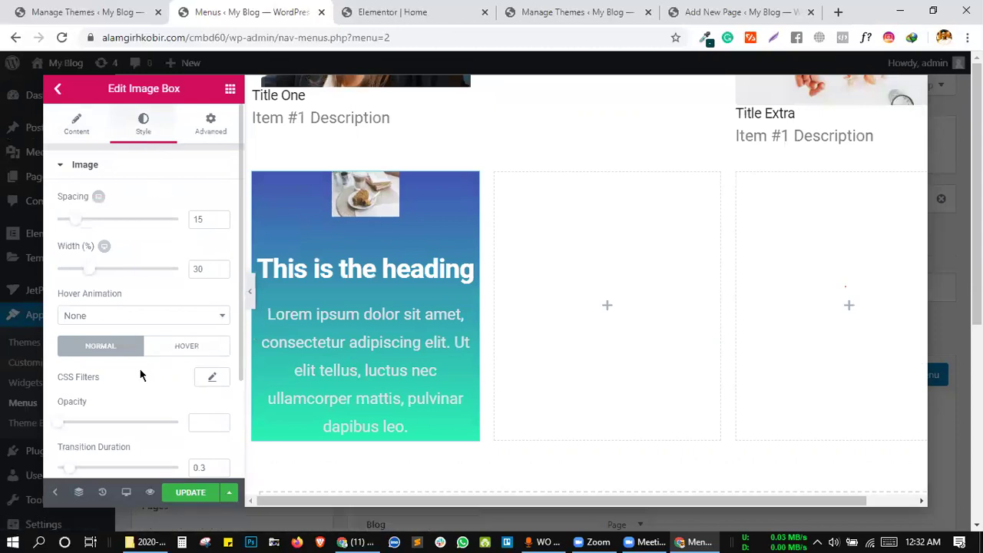
scroll(141, 374, "down", 2)
scroll(141, 374, "up", 2)
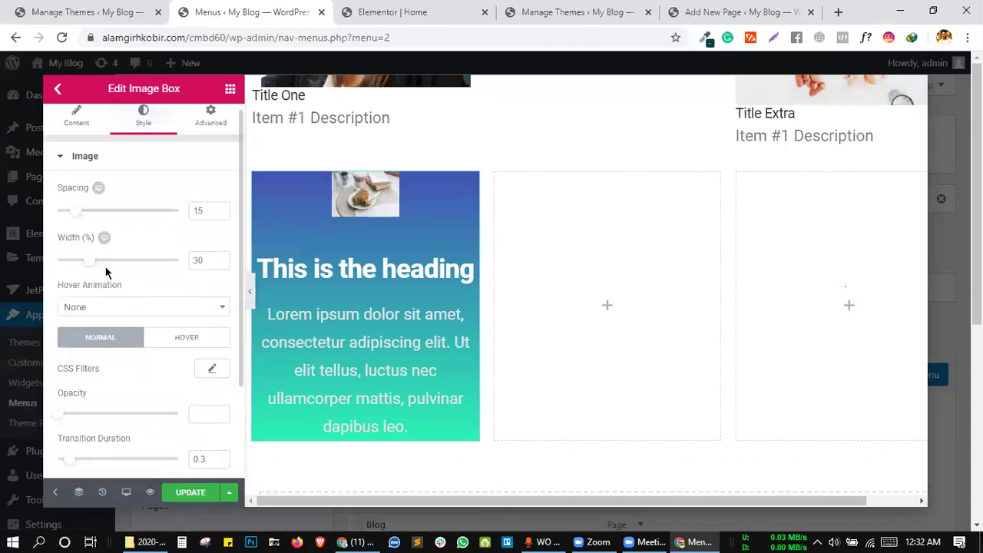
left_click_drag(89, 267, 207, 270)
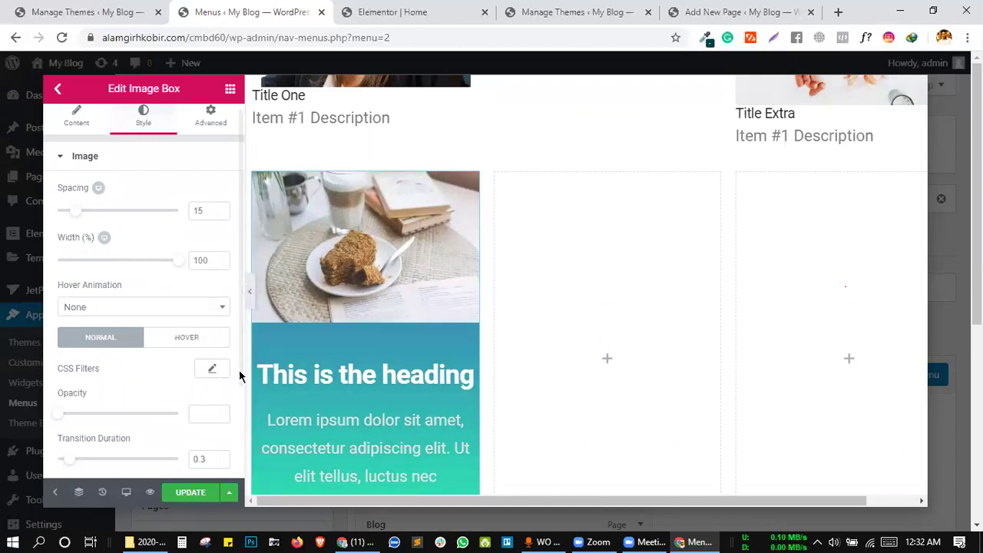
left_click(201, 491)
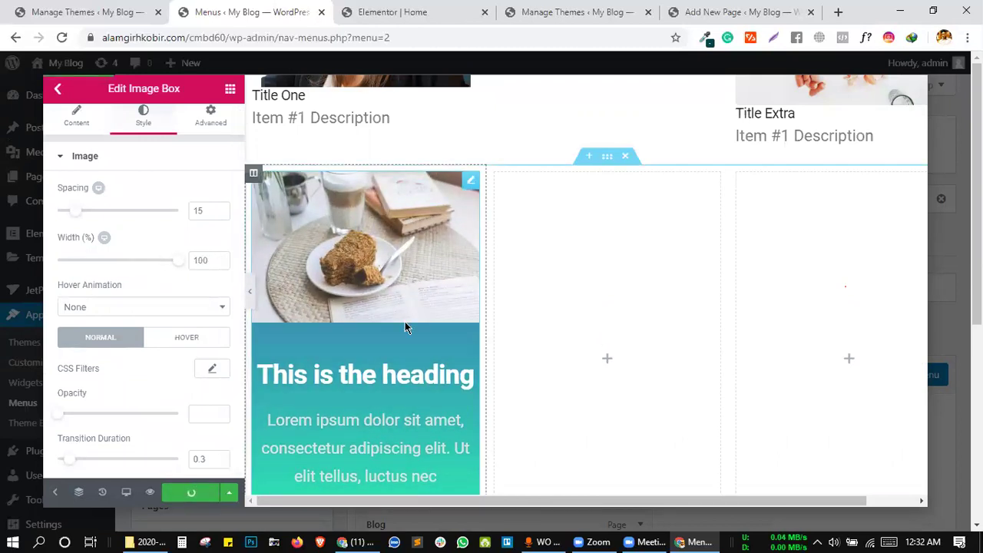
- Delete the two empty columns beside the image box so only the image box column is left in the section
scroll(406, 325, "down", 4)
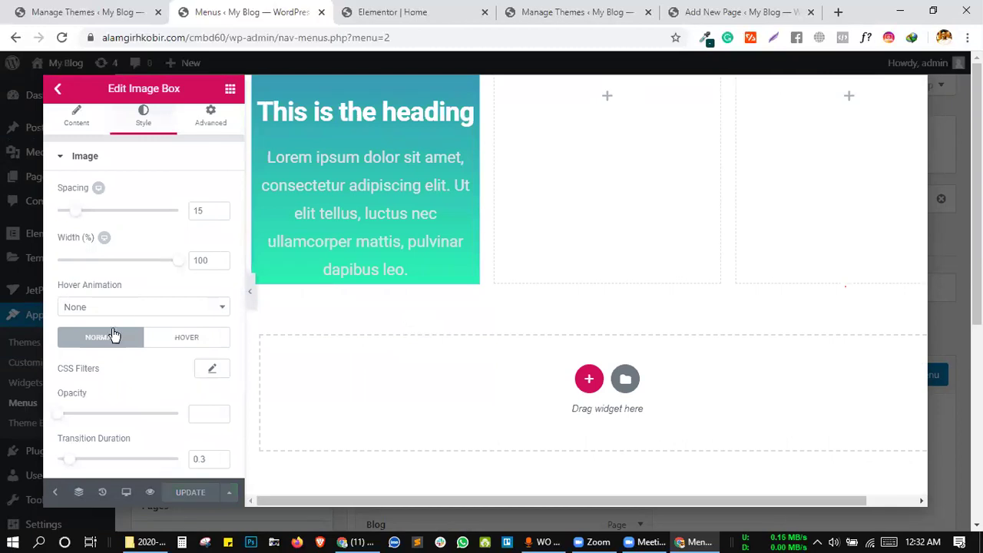
scroll(122, 323, "up", 1)
scroll(355, 177, "up", 2)
scroll(355, 177, "up", 1)
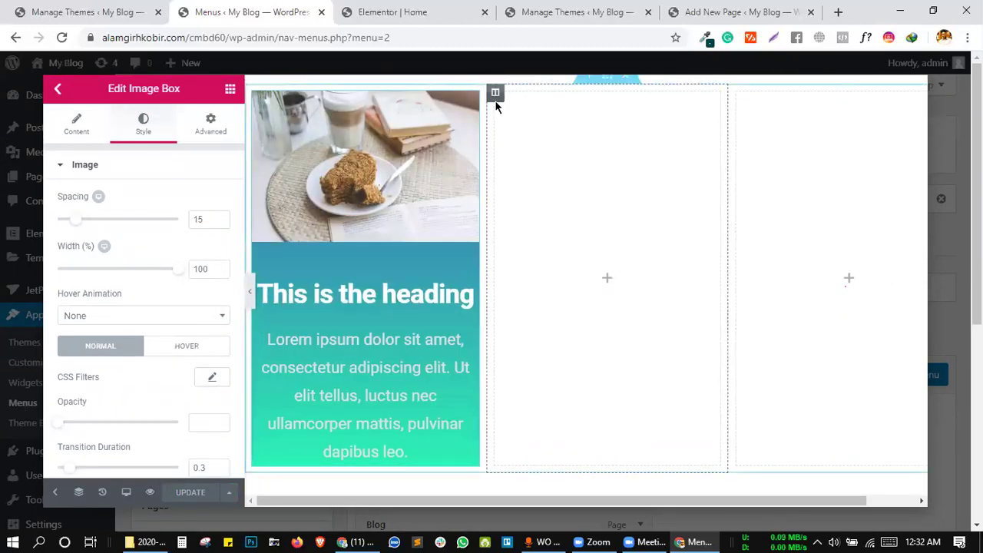
right_click(496, 98)
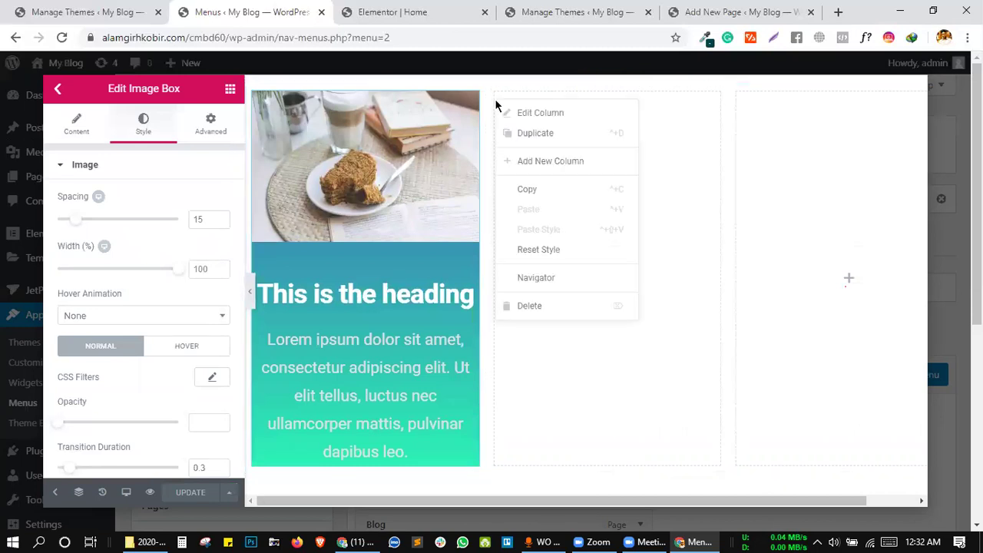
left_click(548, 302)
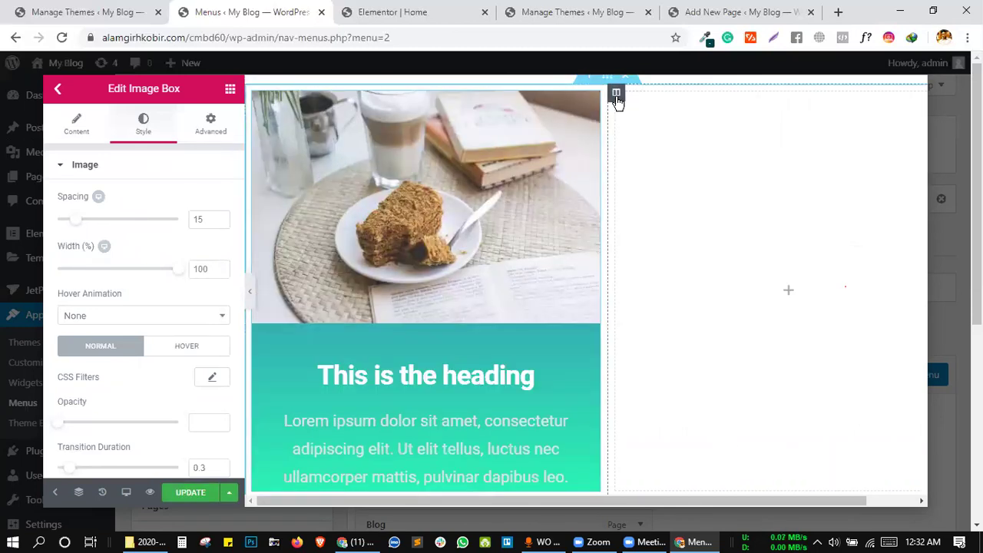
right_click(618, 100)
left_click(676, 305)
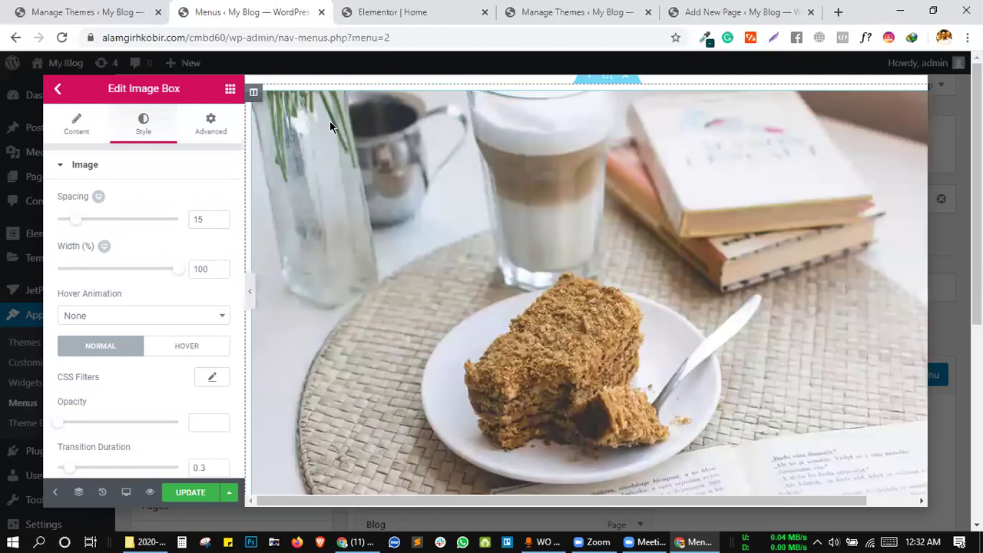
- Duplicate the image box column twice to make a row of three identical image boxes
right_click(255, 94)
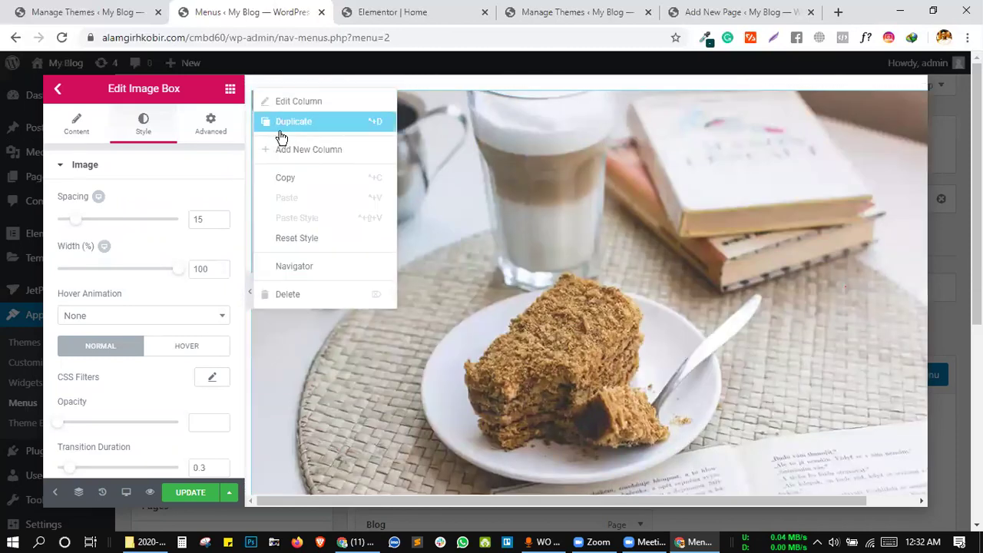
left_click(315, 129)
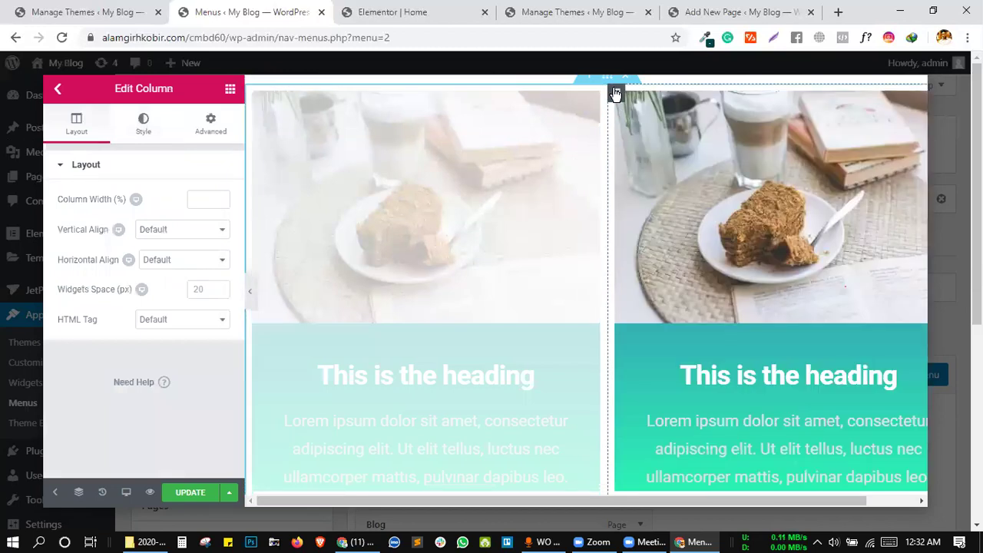
right_click(616, 93)
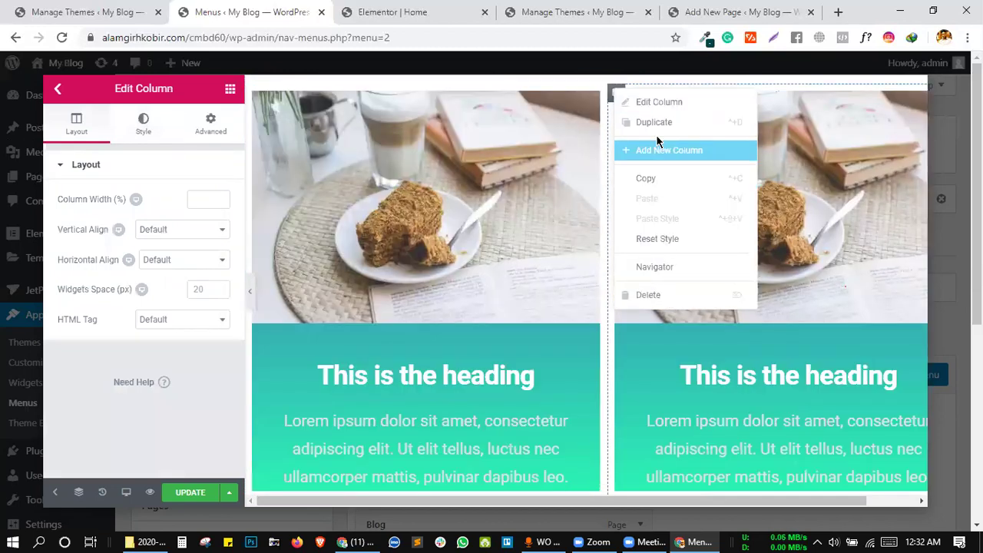
left_click(659, 128)
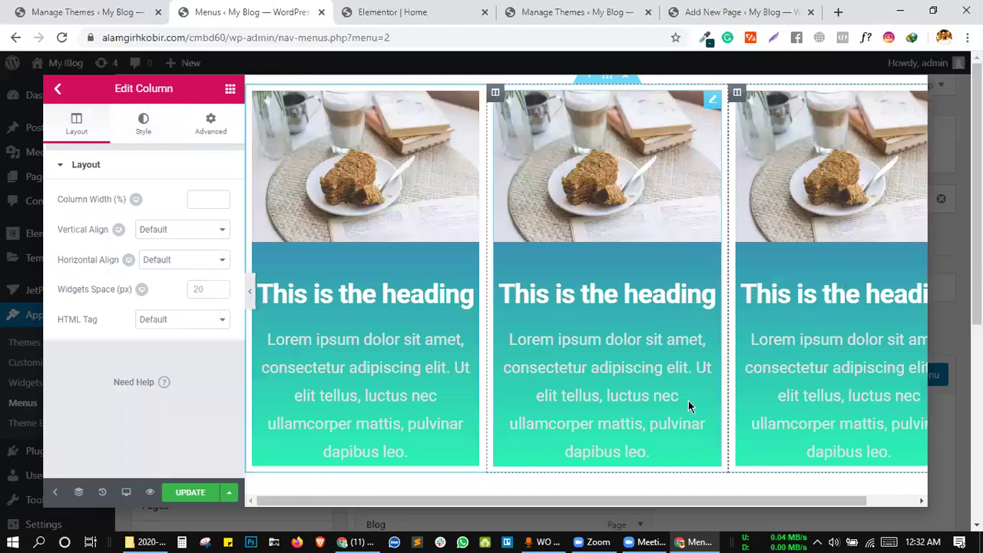
- Open the middle image box for editing
left_click(712, 102)
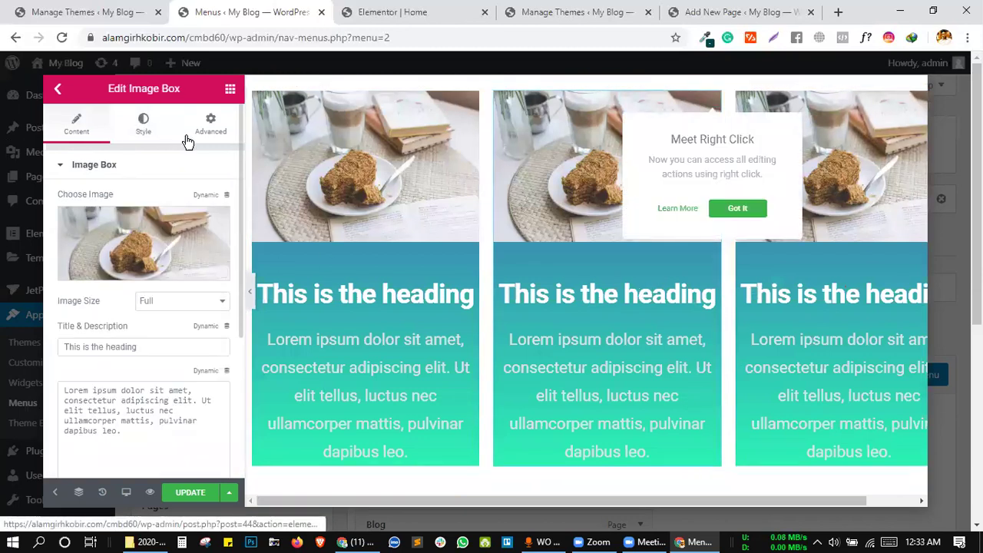